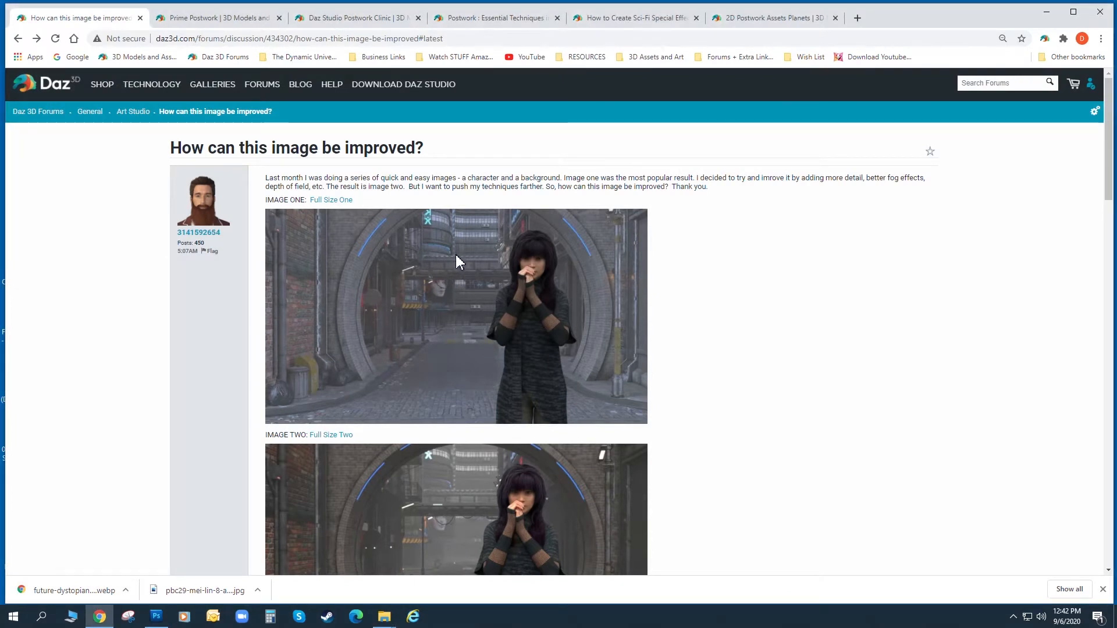
Examine Image One and Image Two in the forum thread "How can this image be improved?".
left_click_drag(1109, 115, 1107, 108)
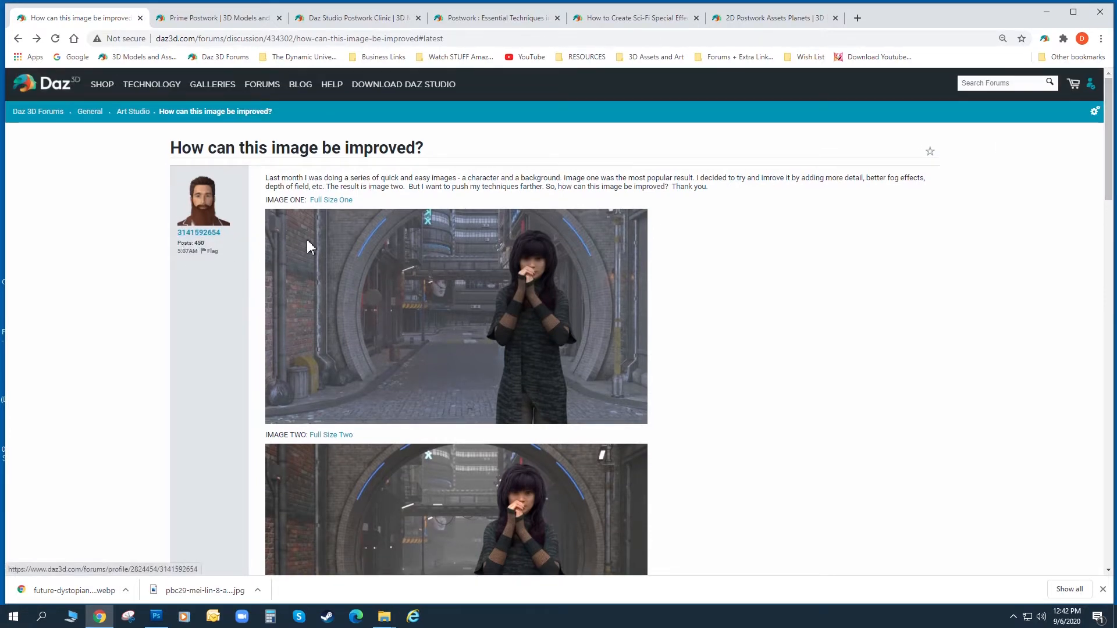
left_click_drag(1111, 173, 1111, 235)
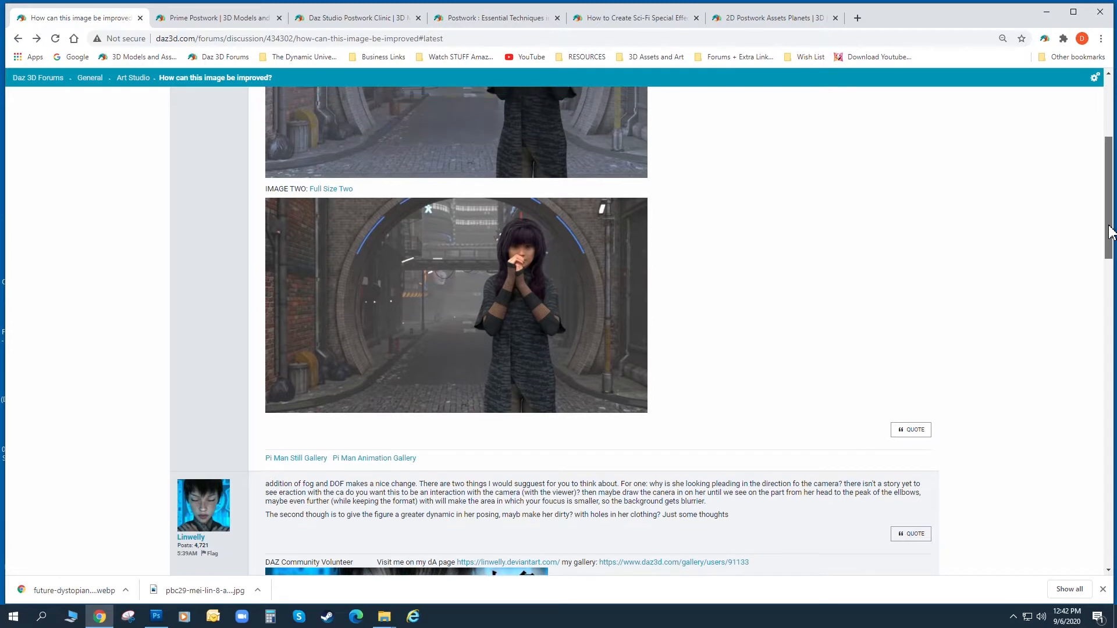
left_click_drag(1112, 235, 1111, 203)
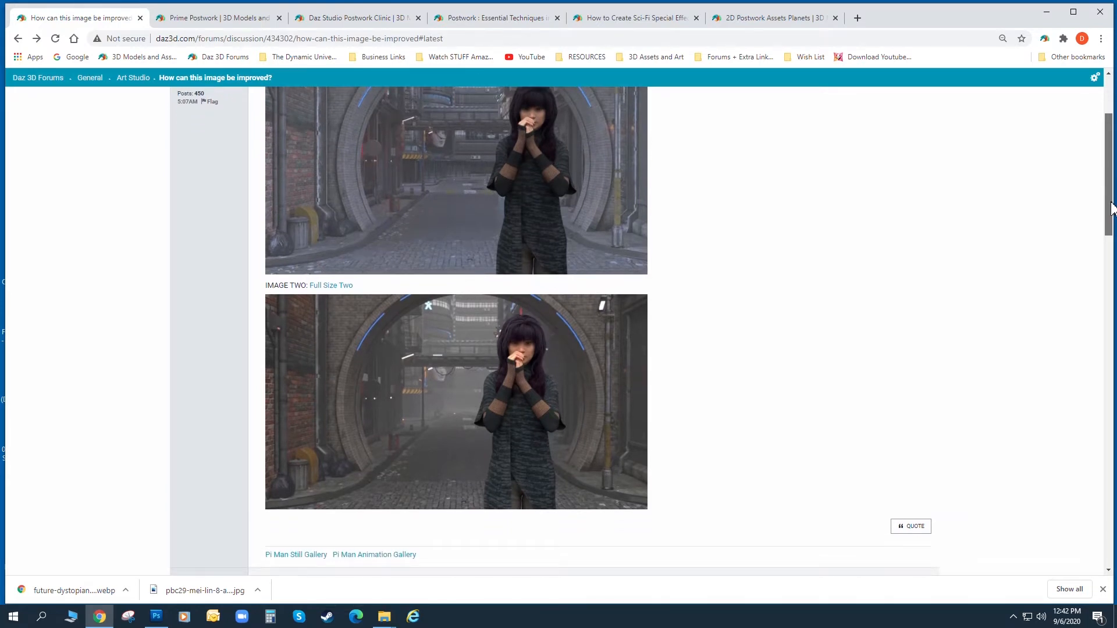
mouse_move(1111, 205)
left_mouse_down()
mouse_move(1112, 241)
mouse_move(1113, 189)
left_mouse_up()
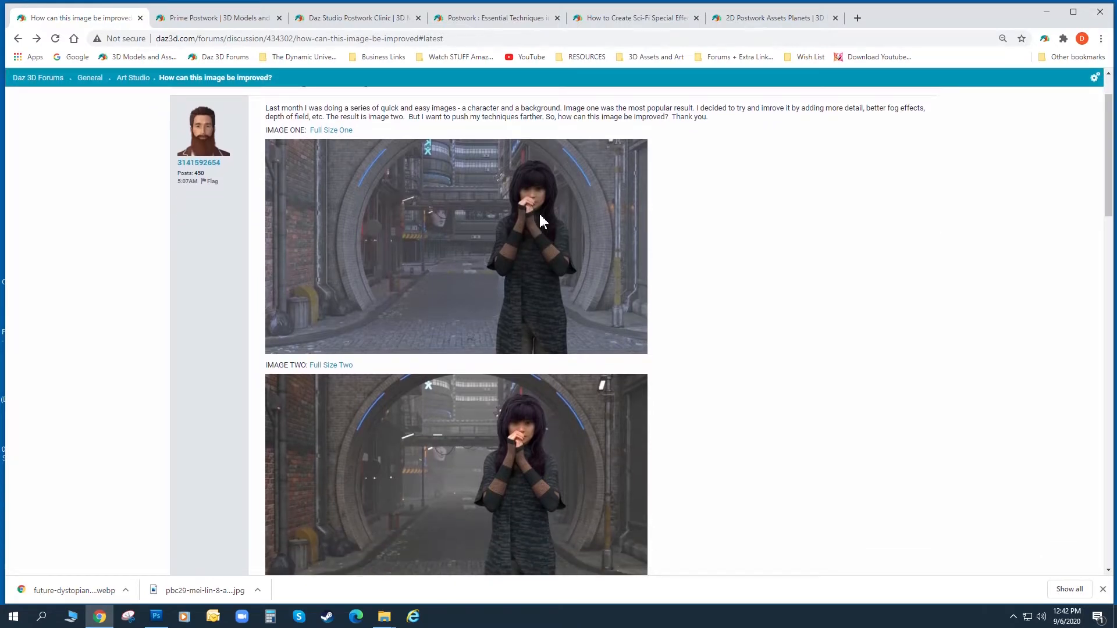
scroll(754, 262, "down", 3)
scroll(754, 263, "up", 4)
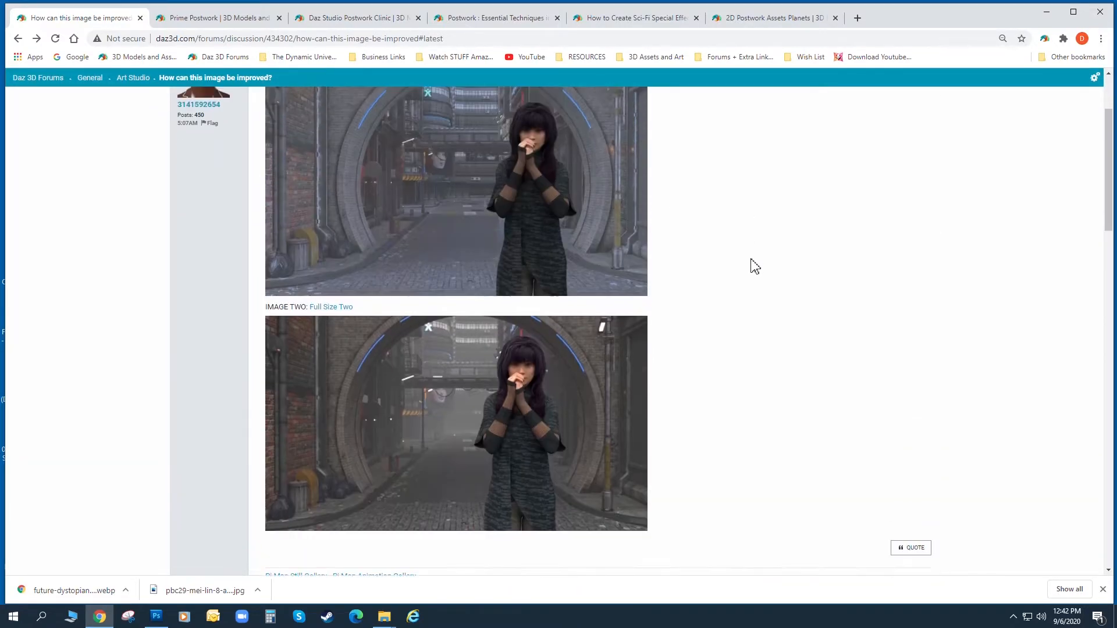
scroll(754, 266, "up", 1)
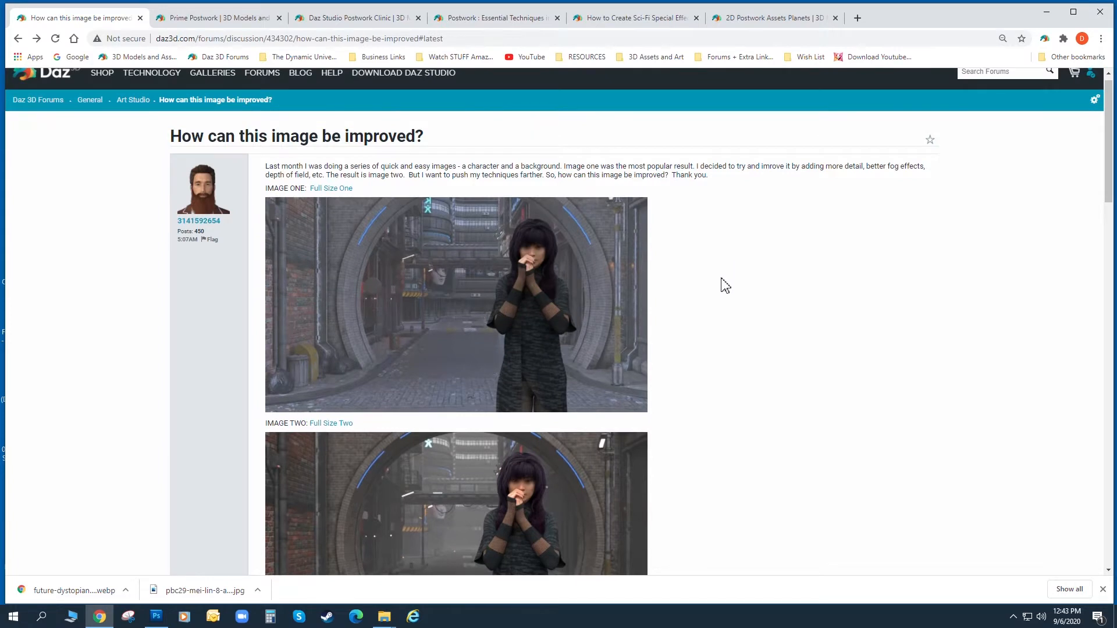
scroll(756, 358, "up", 1)
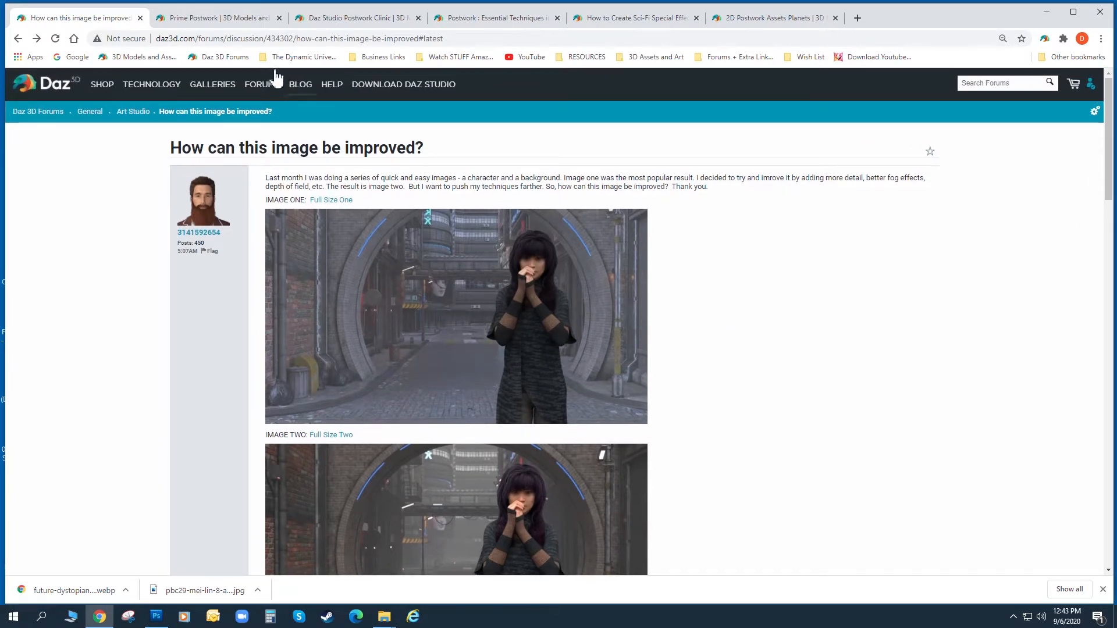
View the Prime Postwork product page, and return to the forum thread about improving the image.
left_click(226, 19)
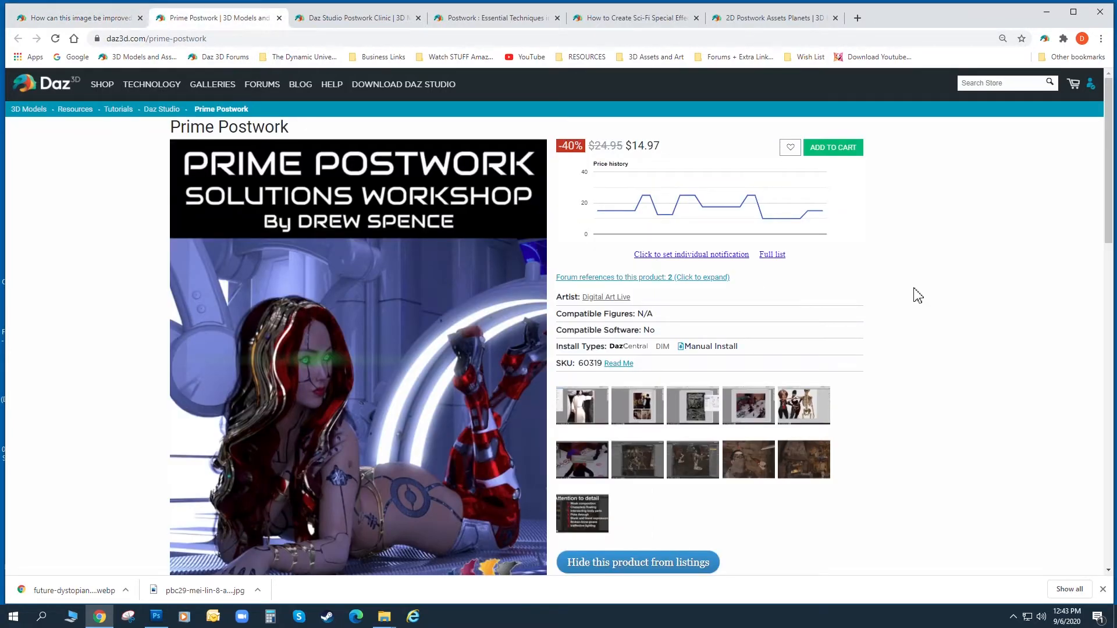
scroll(977, 304, "down", 1)
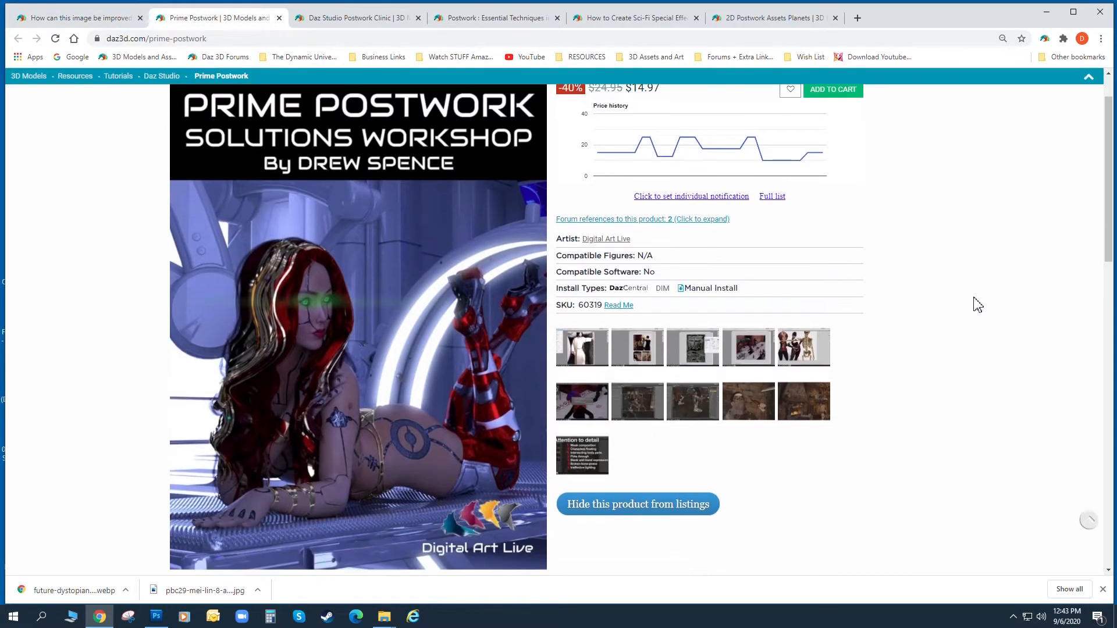
scroll(976, 311, "up", 1)
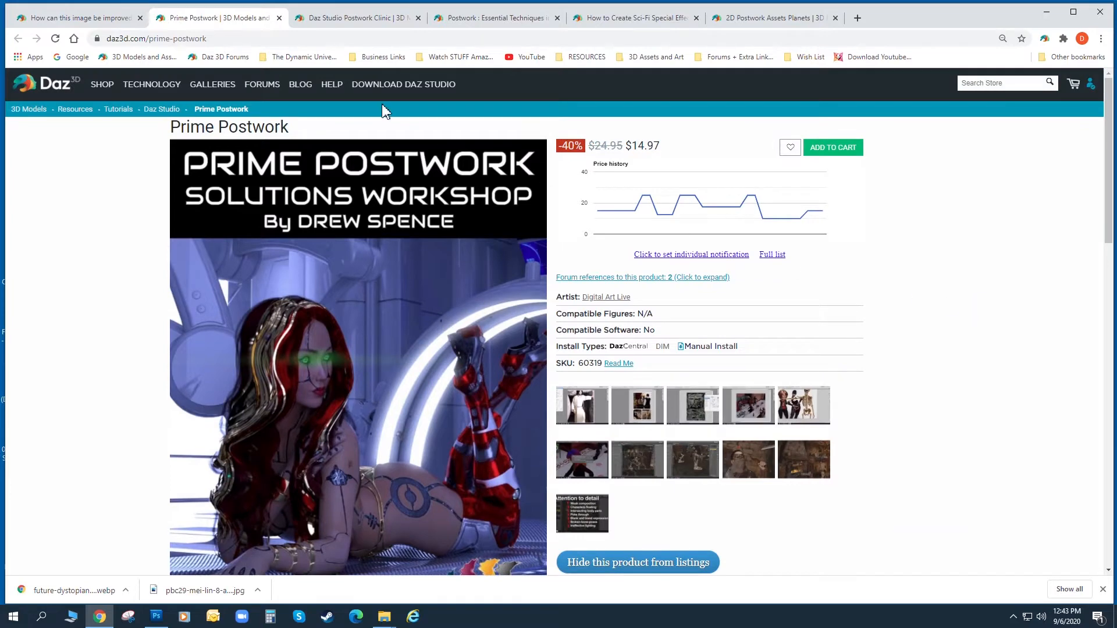
left_click(75, 18)
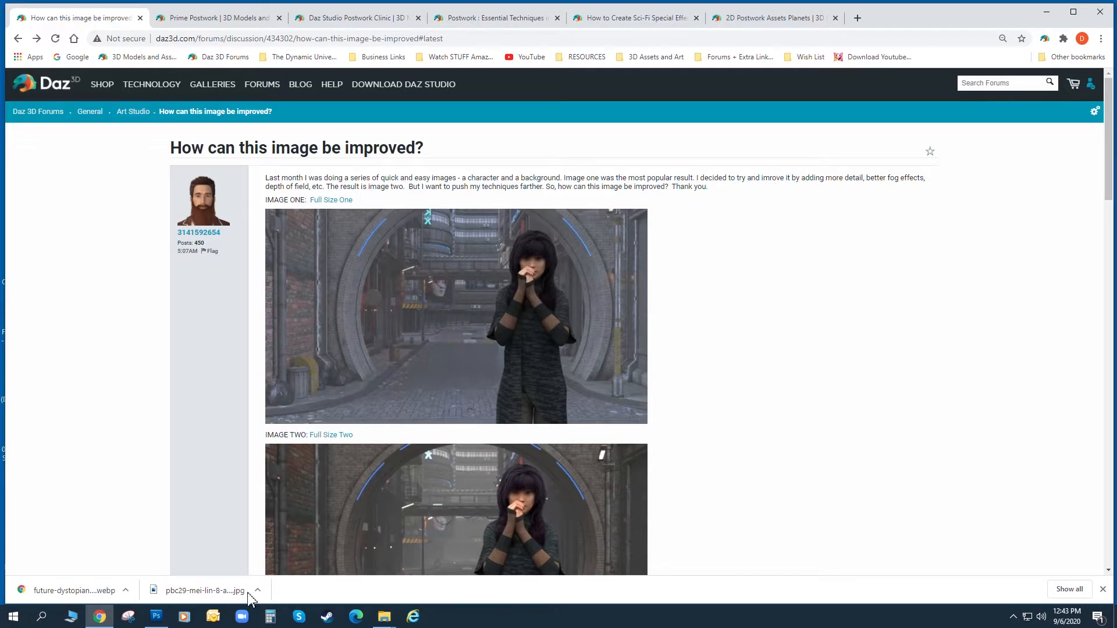
Check the composite open in Photoshop, and compare it with both images in the browser's forum thread.
left_click(156, 616)
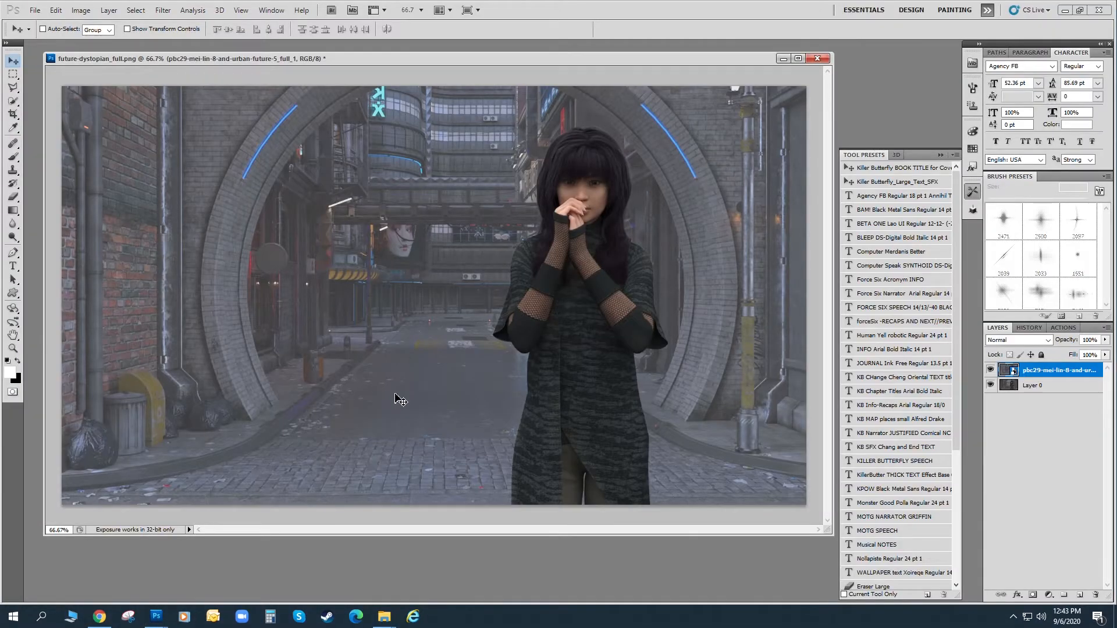
left_click(99, 616)
scroll(901, 229, "down", 2)
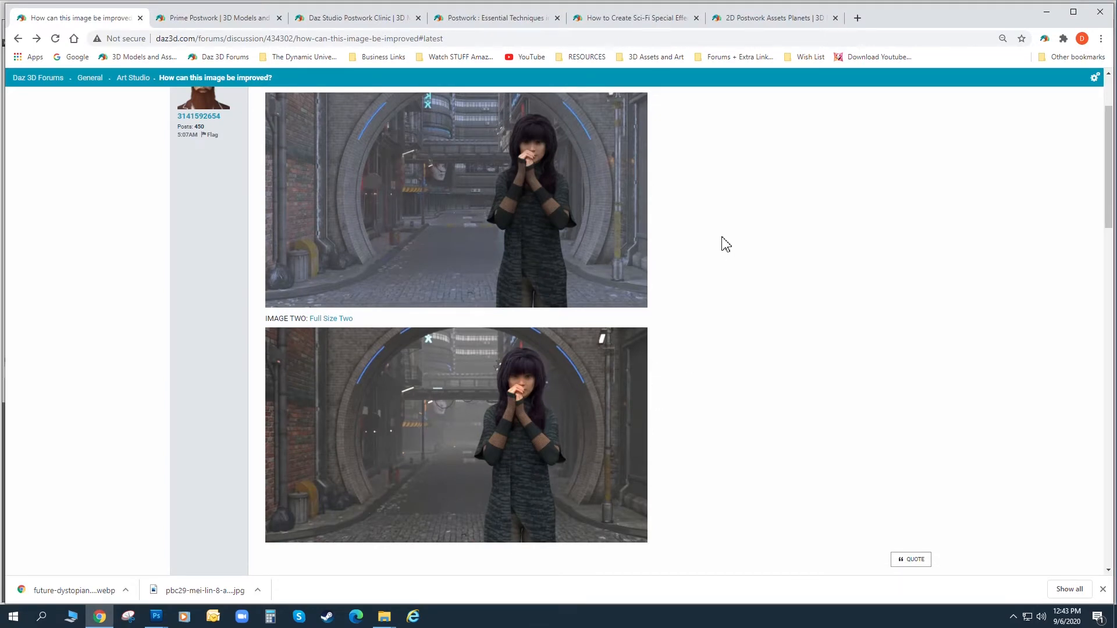
scroll(723, 242, "down", 1)
scroll(724, 241, "up", 1)
scroll(552, 237, "down", 1)
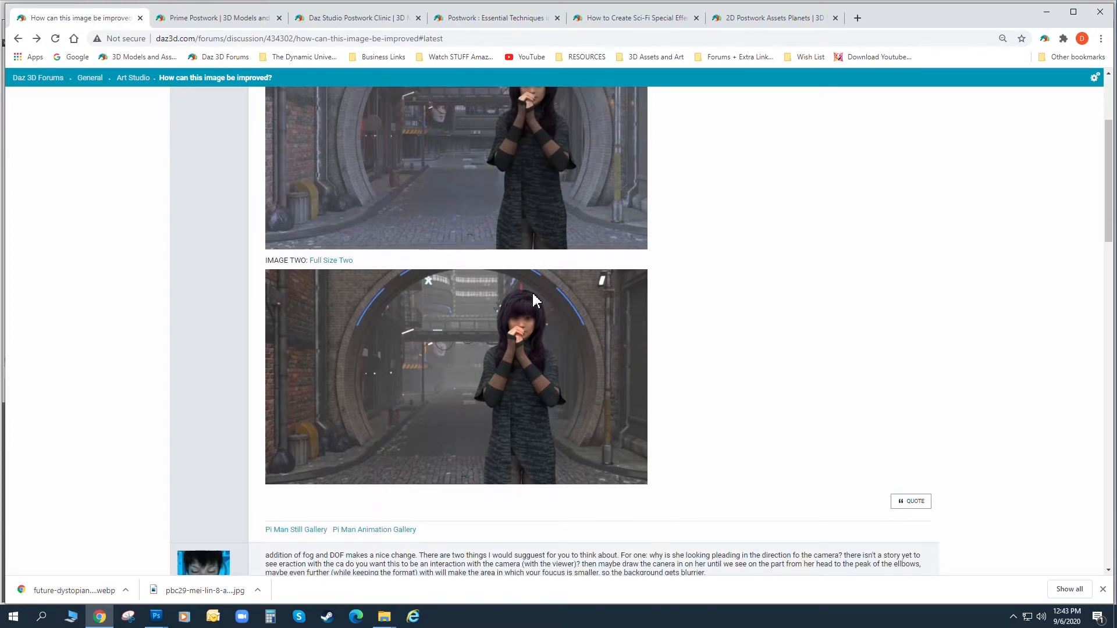
scroll(534, 300, "up", 2)
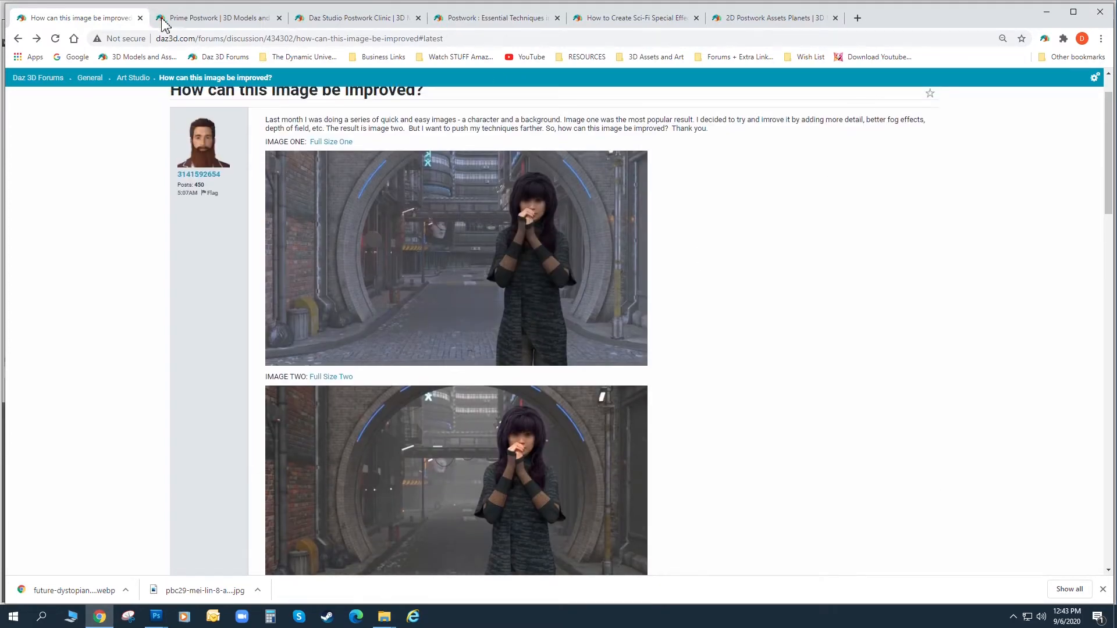
Minimize the browser to return to Photoshop, and enlarge the future-dystopian_full.png document window.
left_click(1046, 11)
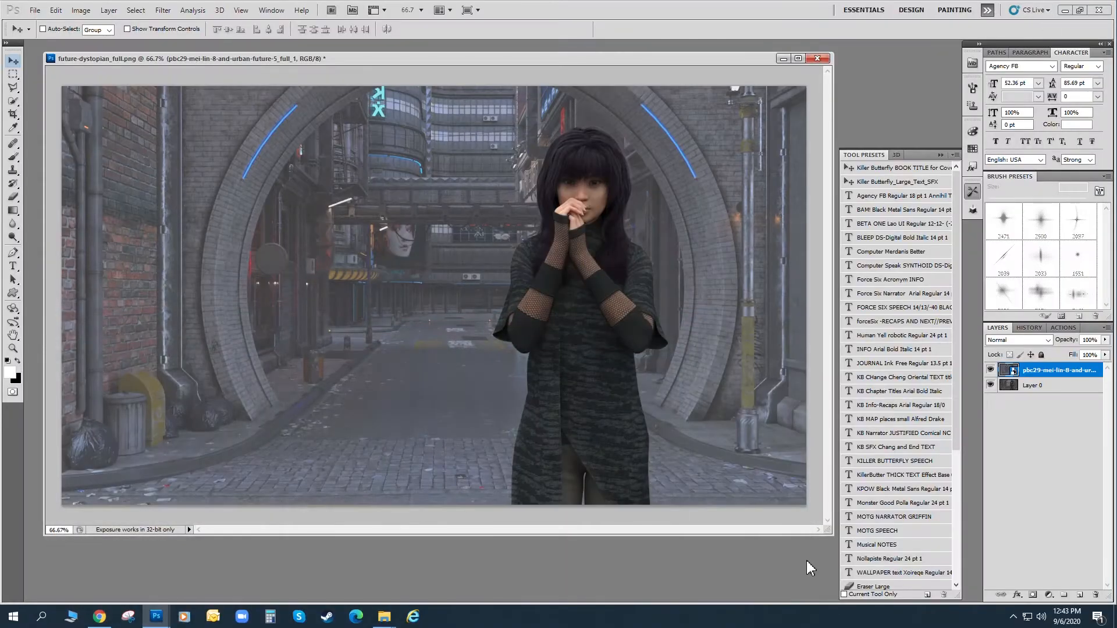
left_click_drag(827, 530, 928, 579)
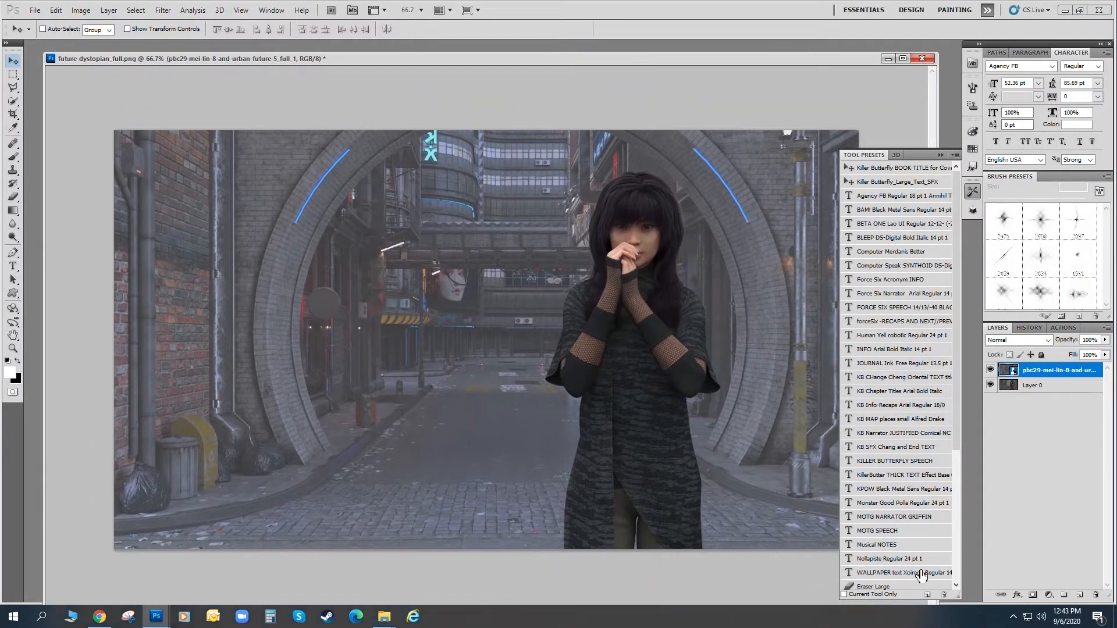
Compare the two versions of the image by repeatedly hiding and showing the pbc29-mei-lin layer above Layer 0.
left_click(990, 371)
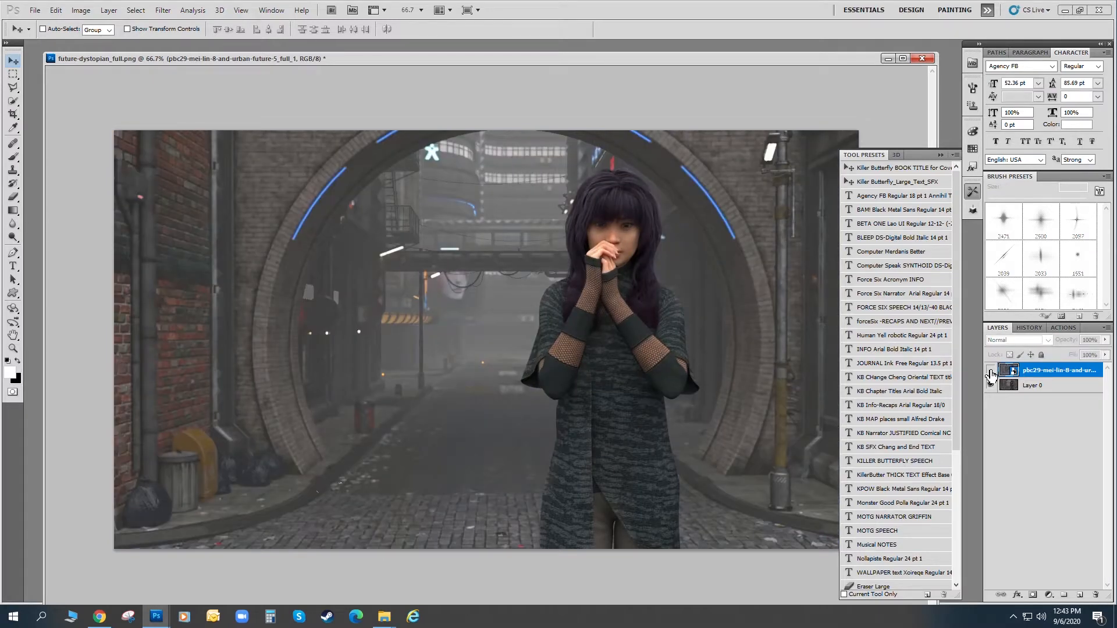
left_click(990, 371)
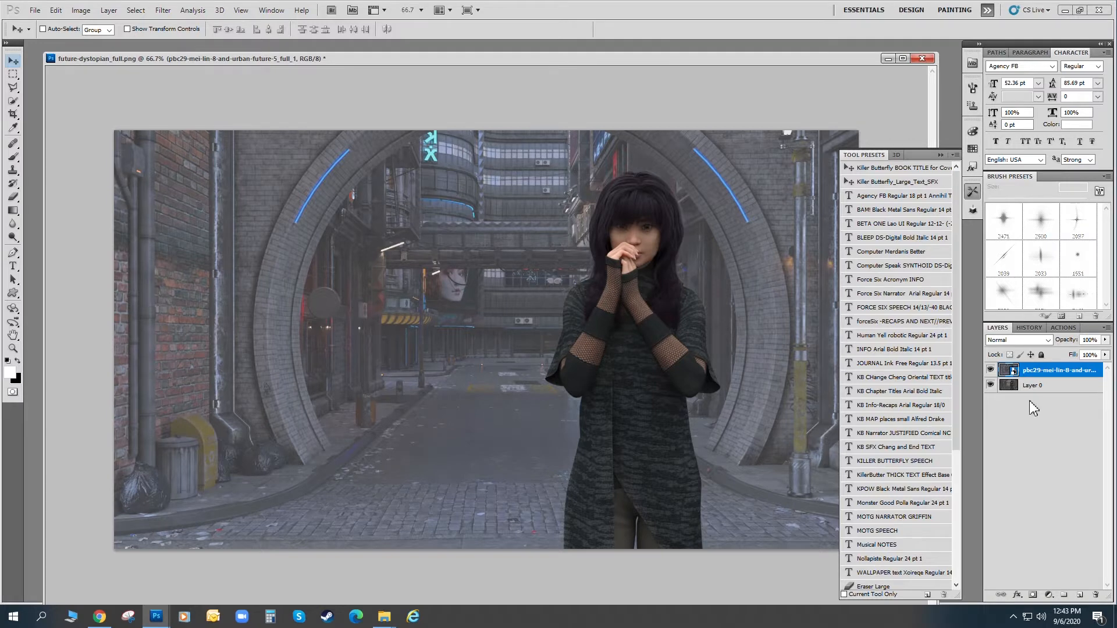
left_click(990, 370)
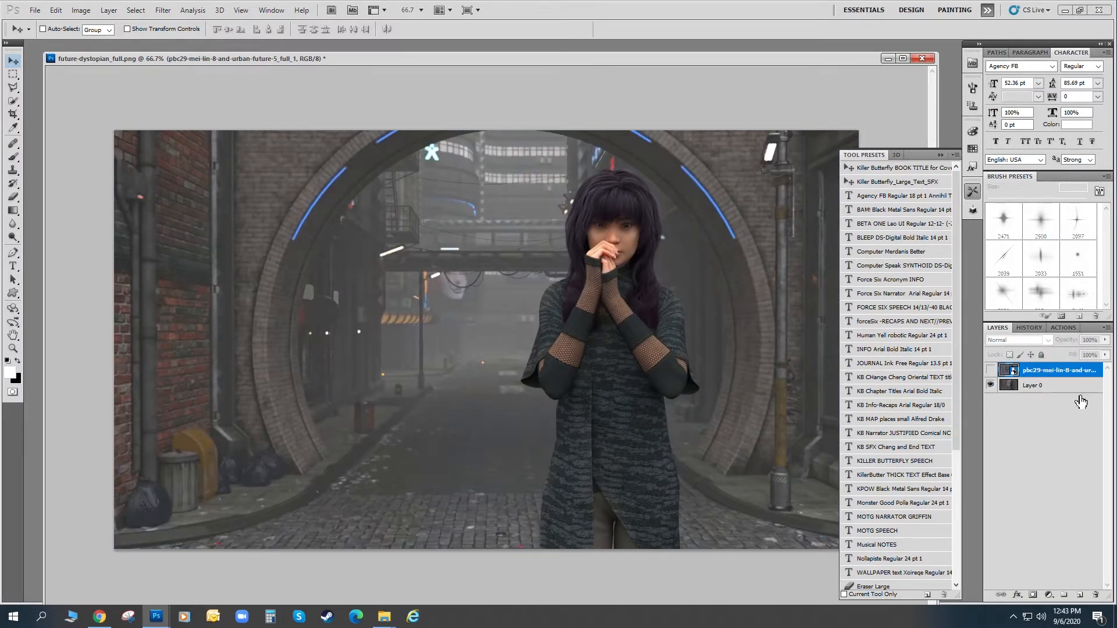
left_click(991, 370)
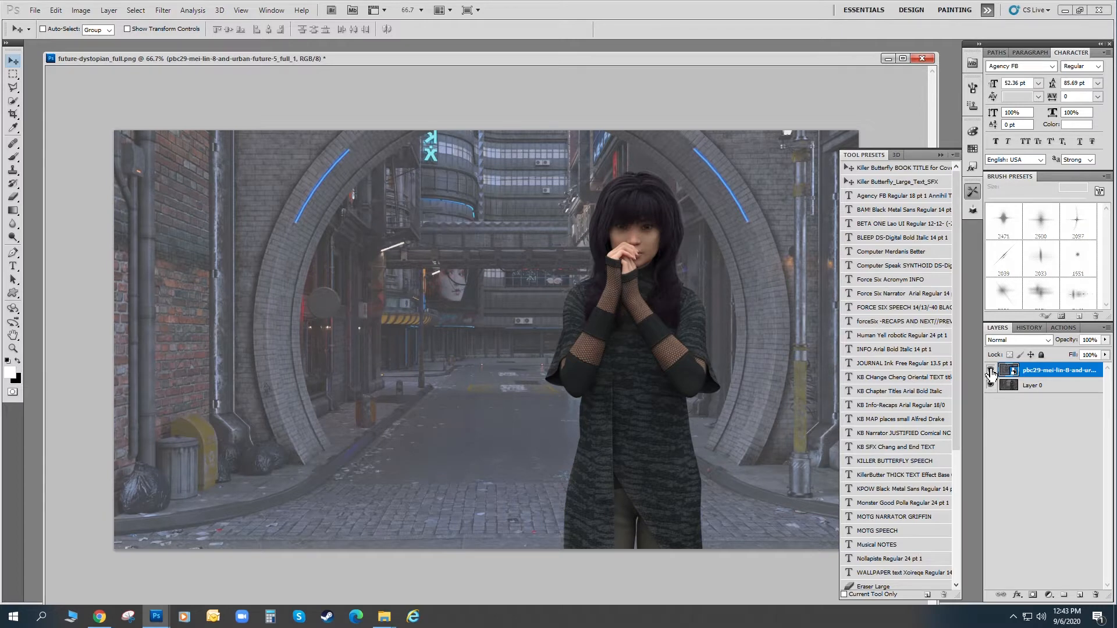
left_click(991, 371)
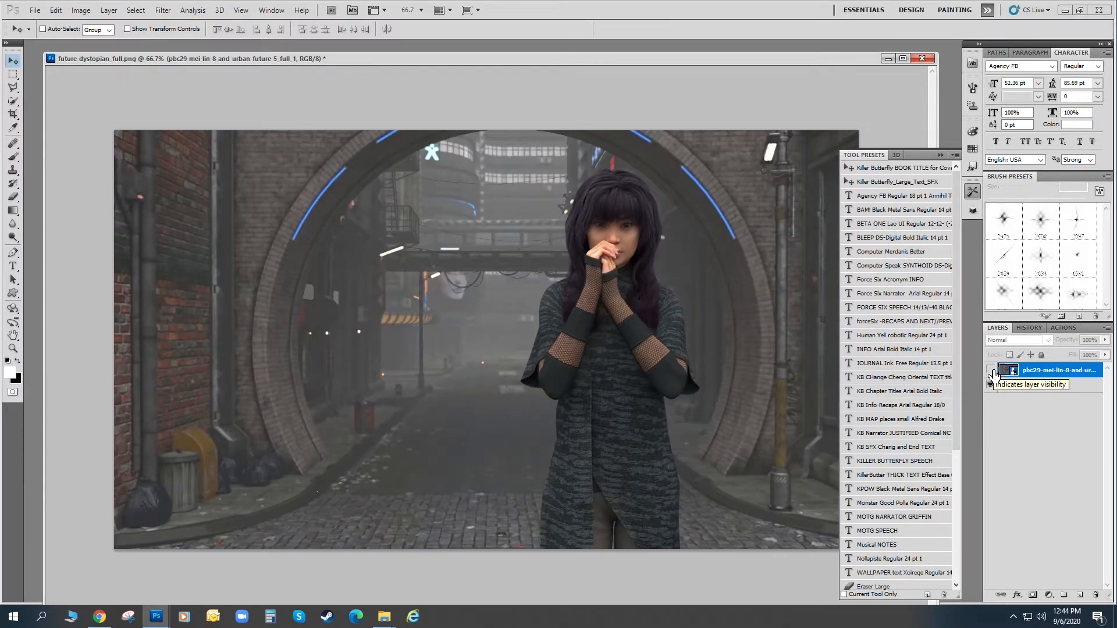
left_click(991, 372)
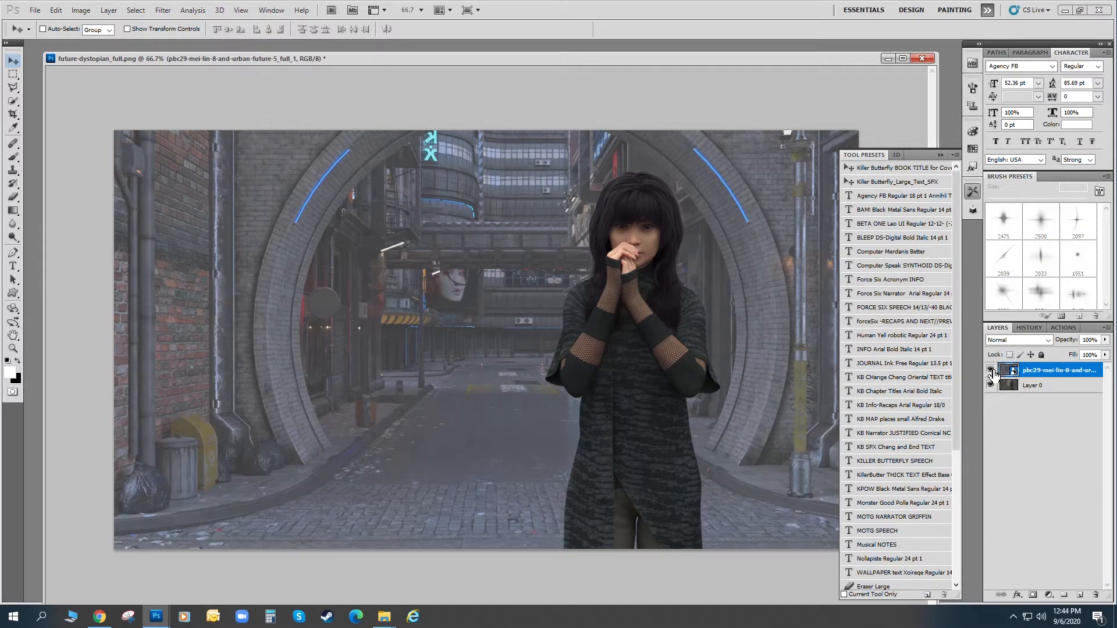
left_click(991, 370)
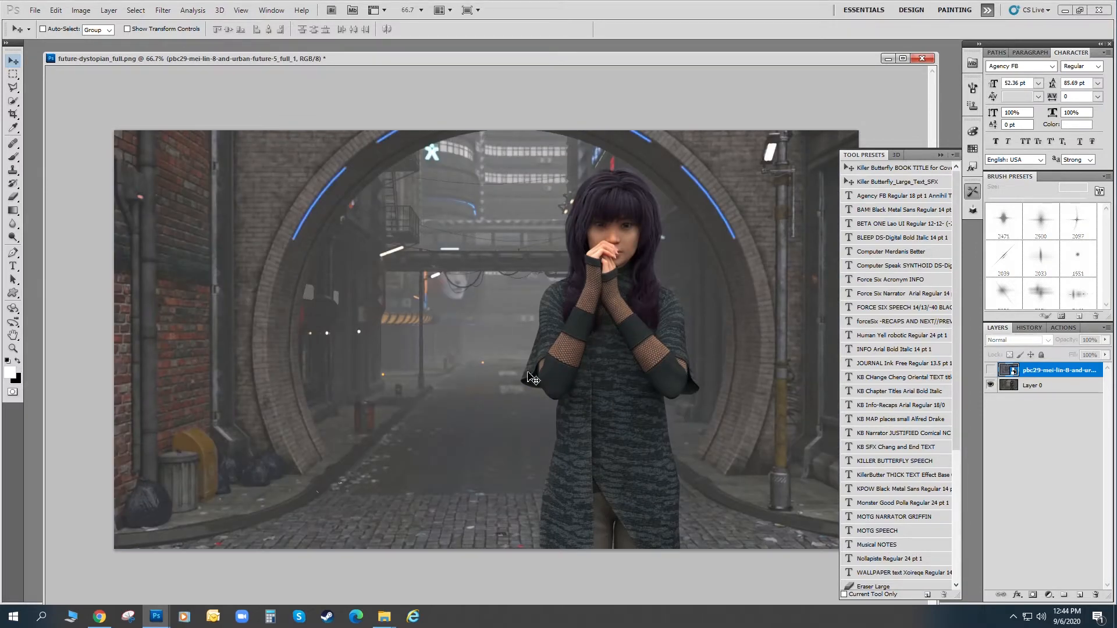
left_click(991, 371)
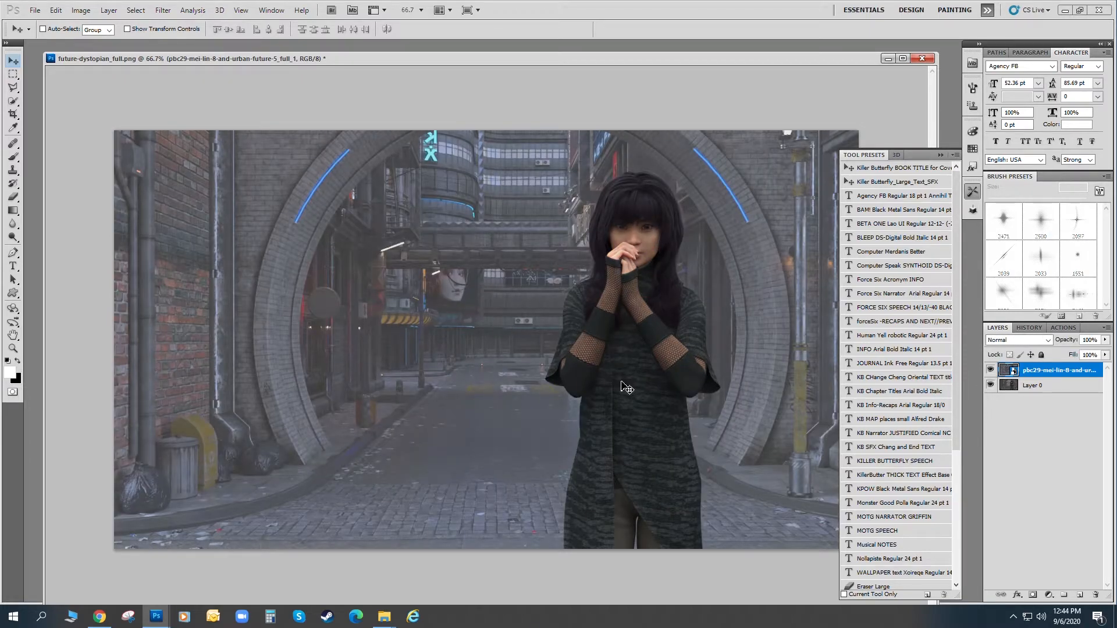
left_click(991, 371)
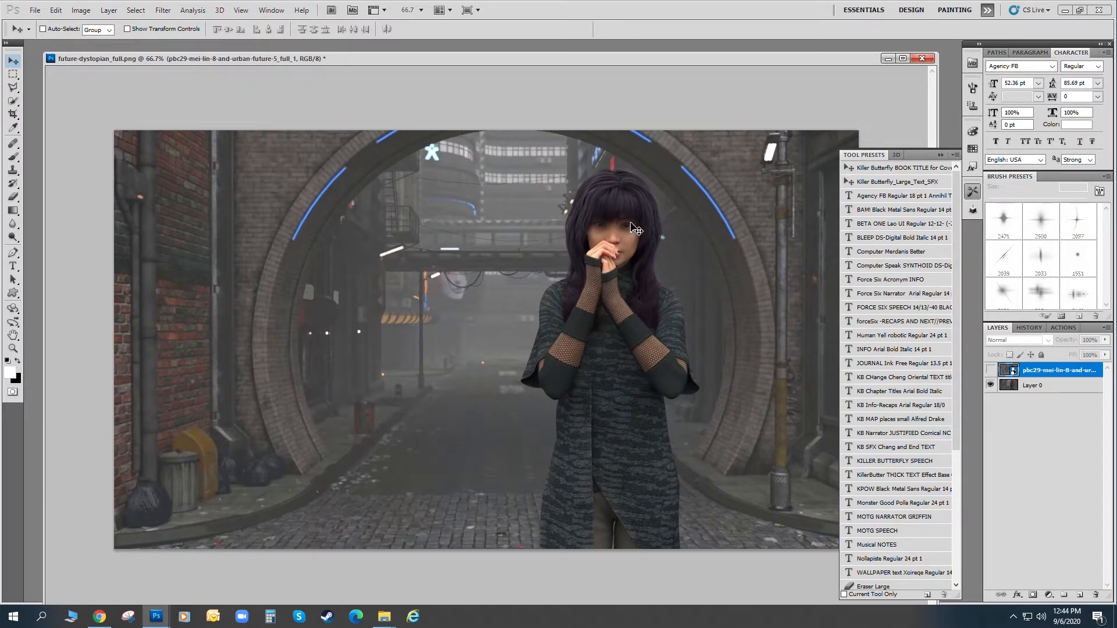
left_click(991, 371)
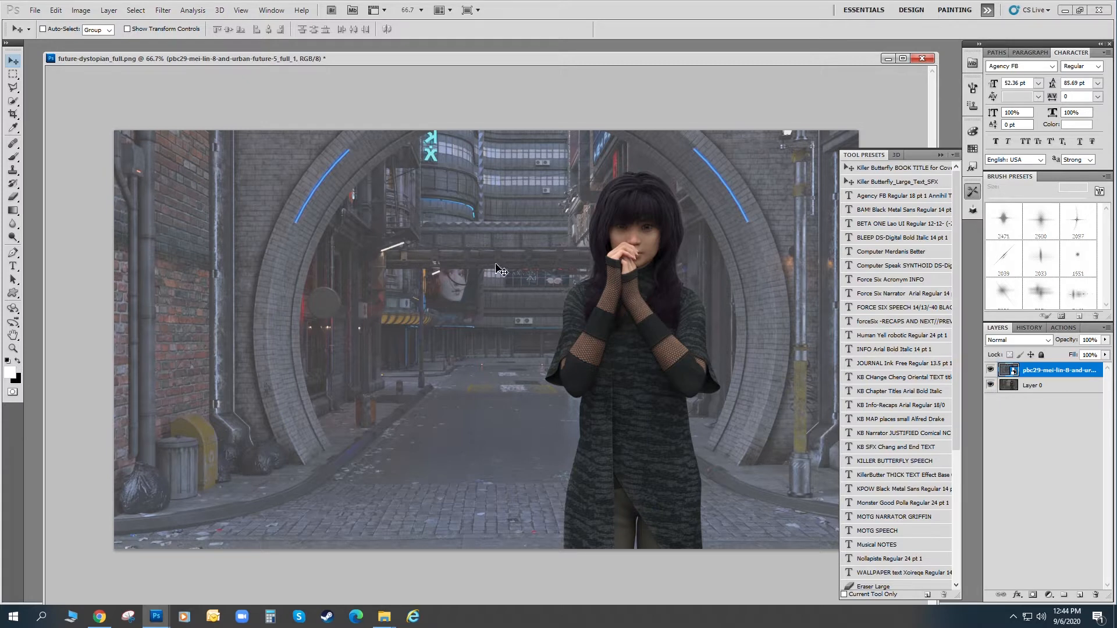
left_click(990, 371)
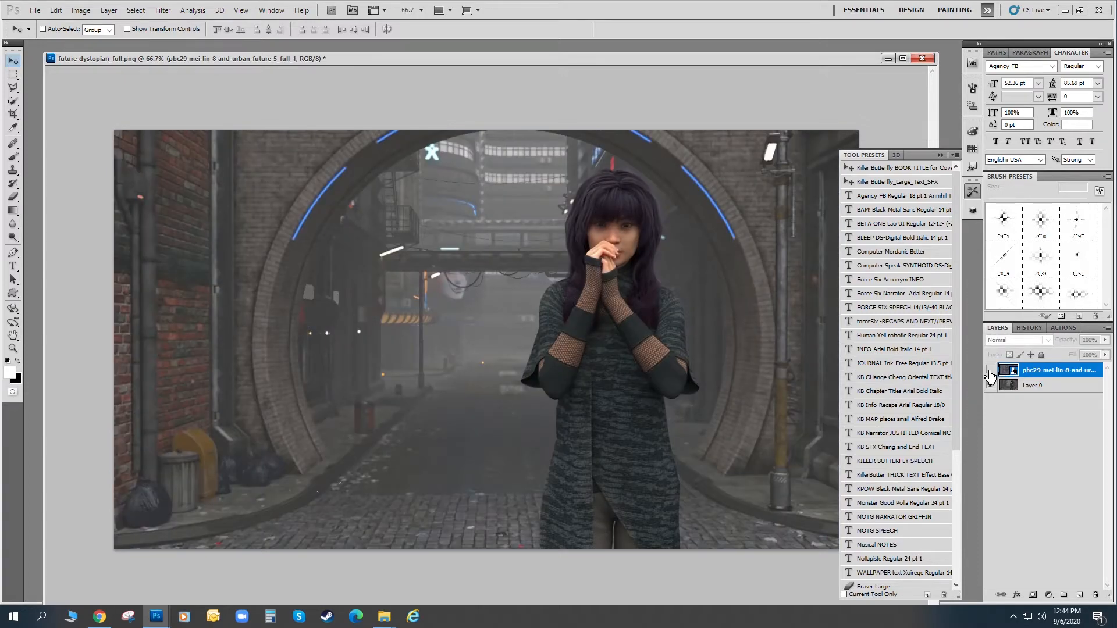
left_click(990, 371)
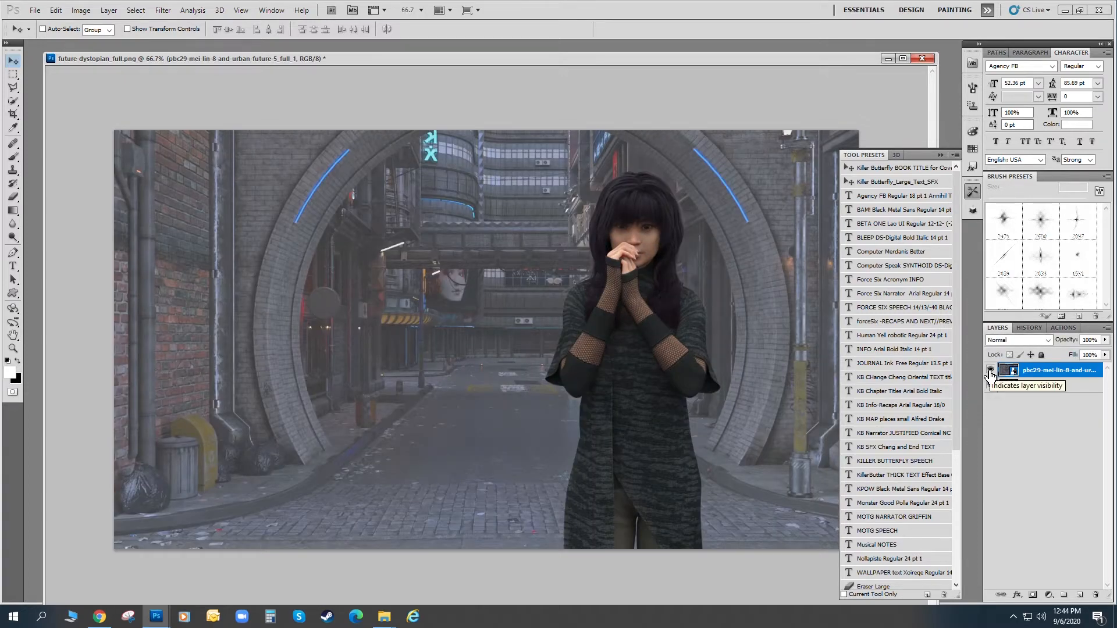
Move Layer 0 above the pbc29-mei-lin layer, keeping both layers visible.
left_click(990, 371)
left_click(1034, 387)
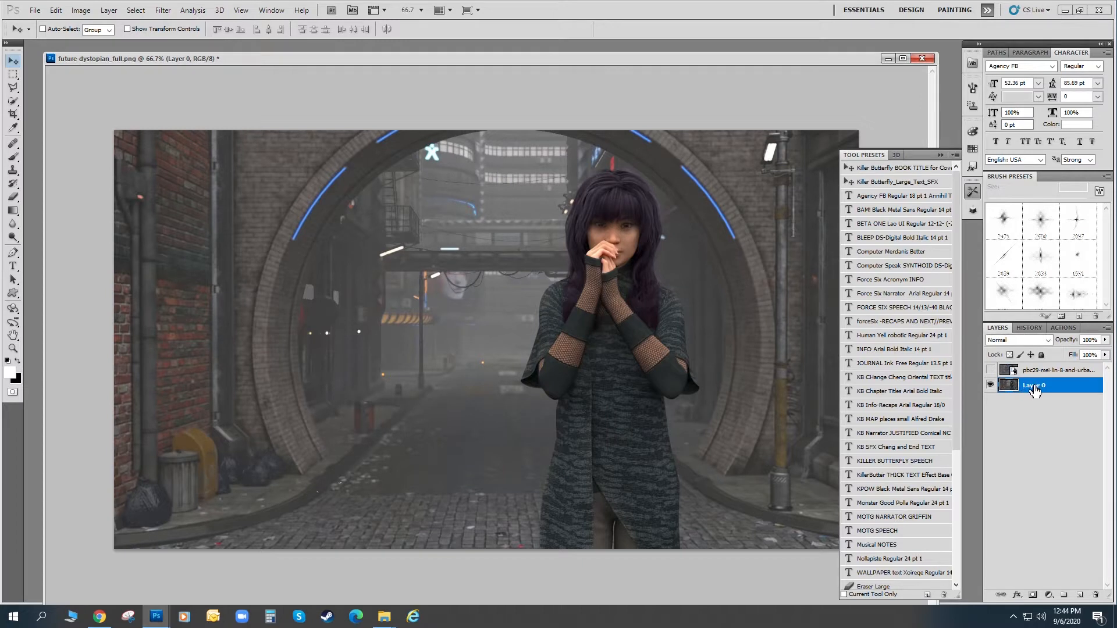
left_click_drag(1033, 392, 1033, 370)
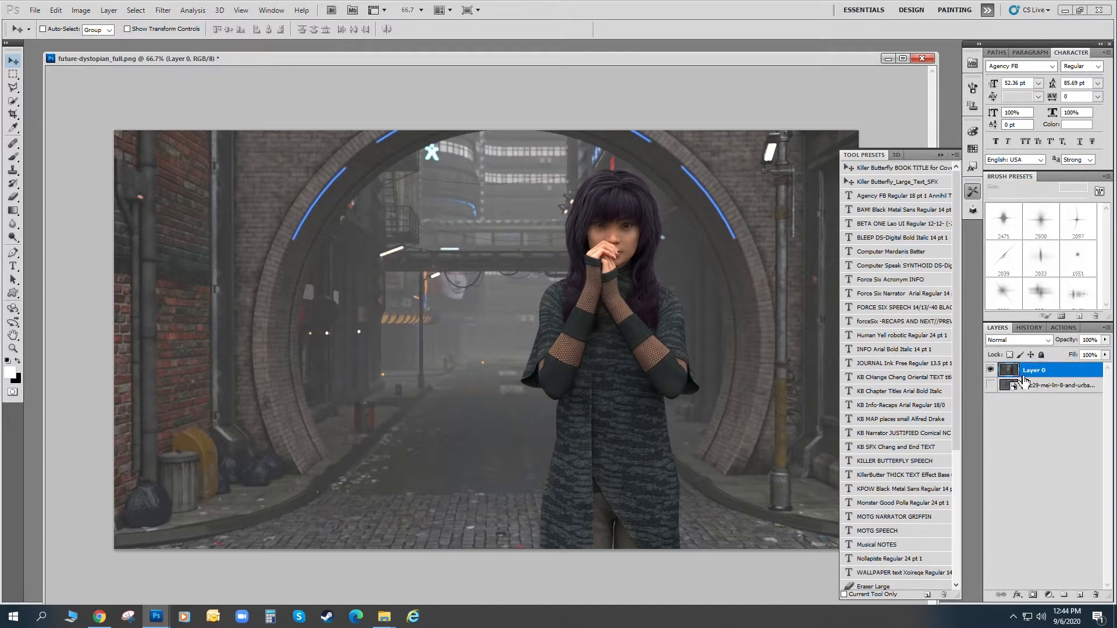
left_click(991, 384)
Duplicate Layer 0 and the pbc29-mei-lin layer together within the same document, and hide the two originals.
left_click(1038, 386, "shift")
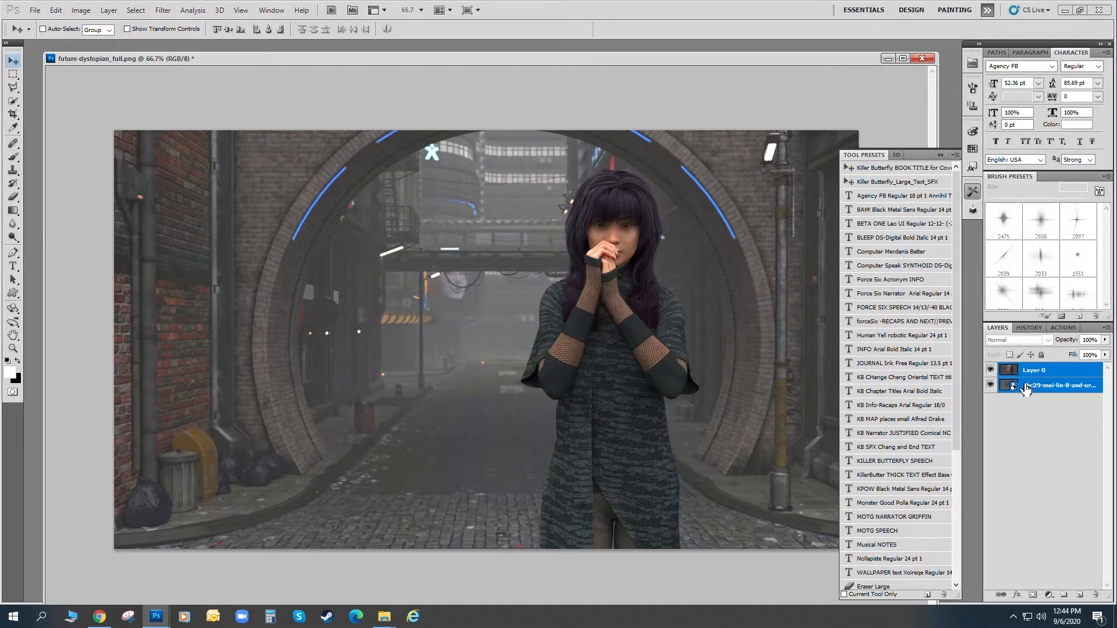
left_click(109, 10)
left_click(142, 36)
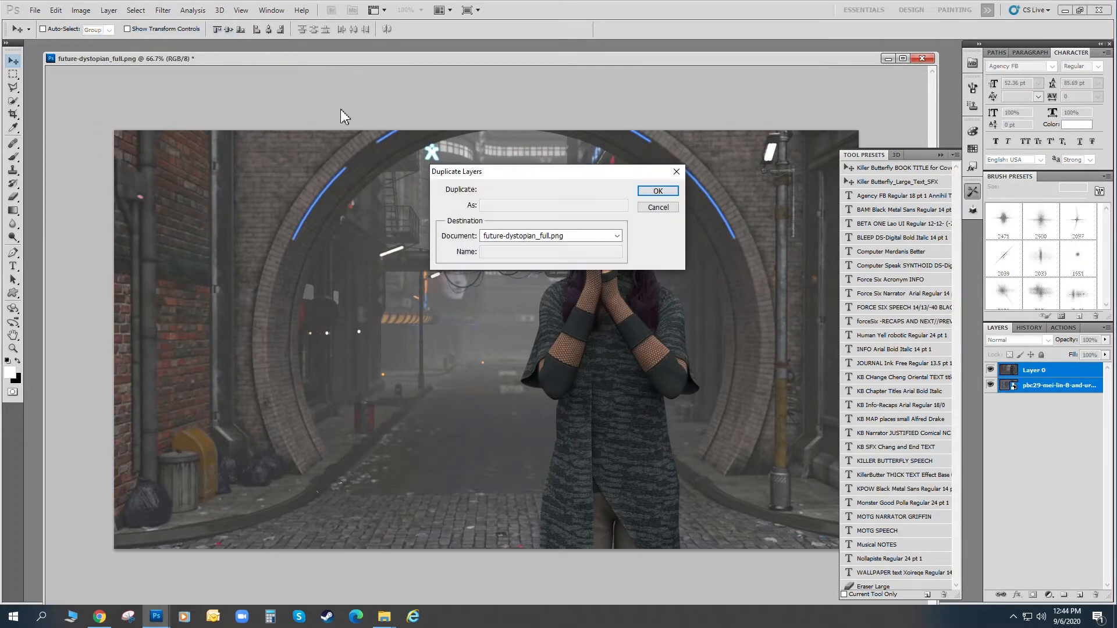
left_click(658, 191)
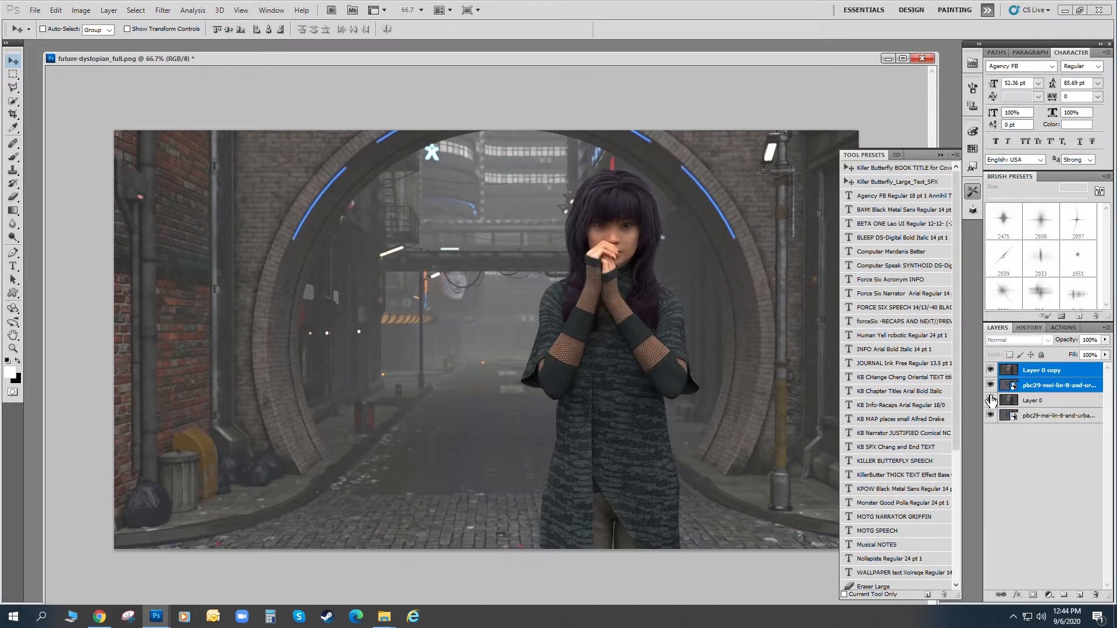
left_click_drag(992, 404, 991, 416)
Save the document as a layered Photoshop file named Working Copy 01 in the PostWork Example Mei 8 urban Future folder.
left_click(35, 10)
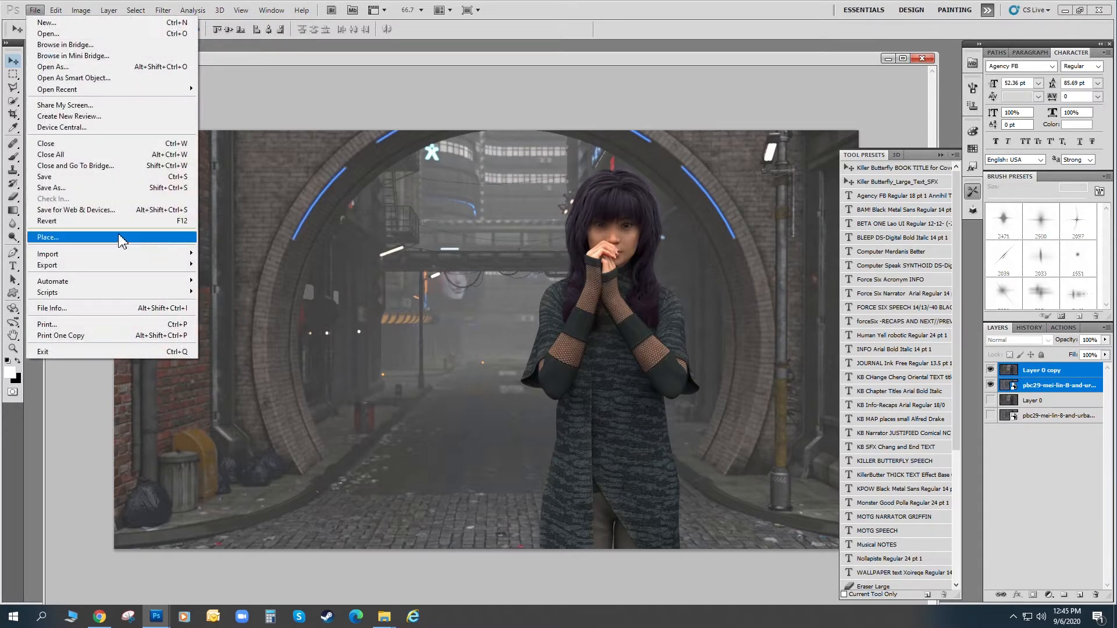
left_click(107, 189)
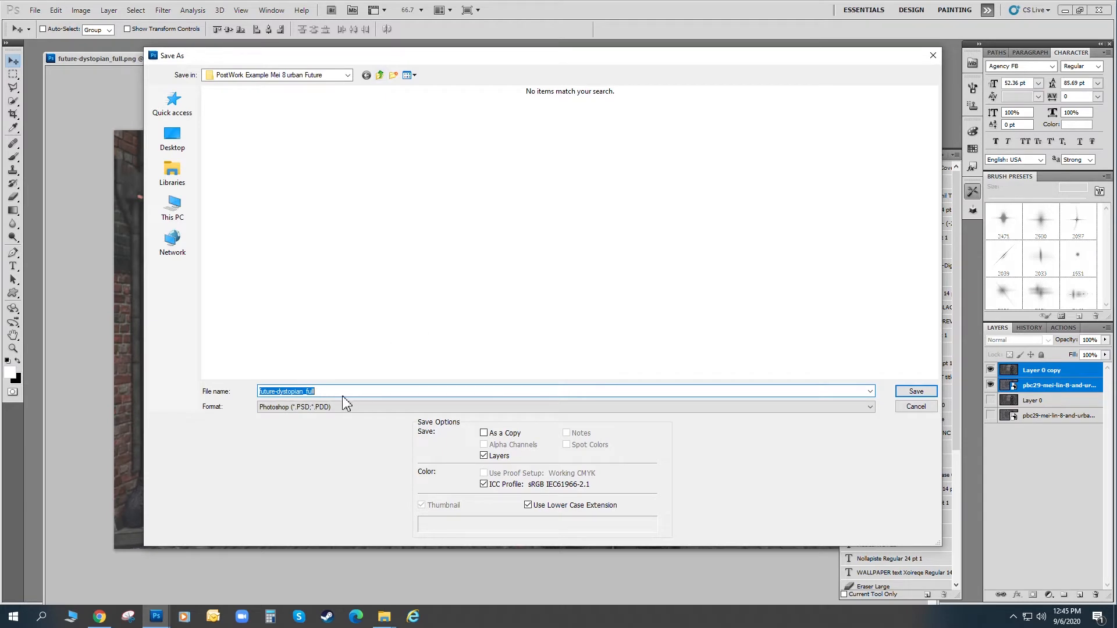
left_click(266, 391)
key("ctrl+a")
type("Wor")
left_click(293, 390)
key("BackSpace")
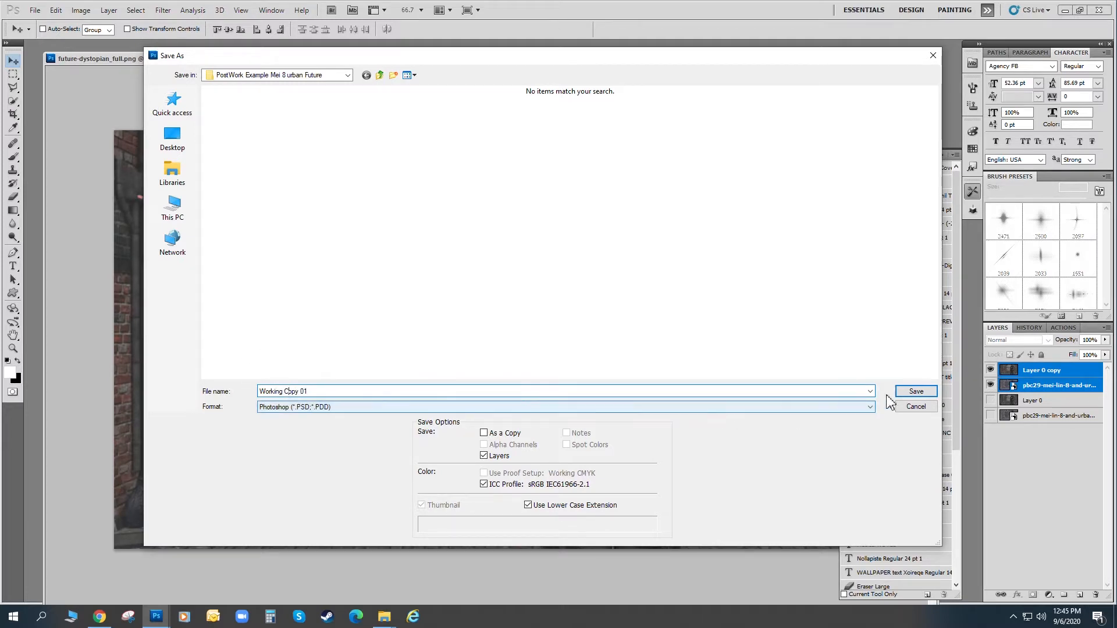
left_click(908, 391)
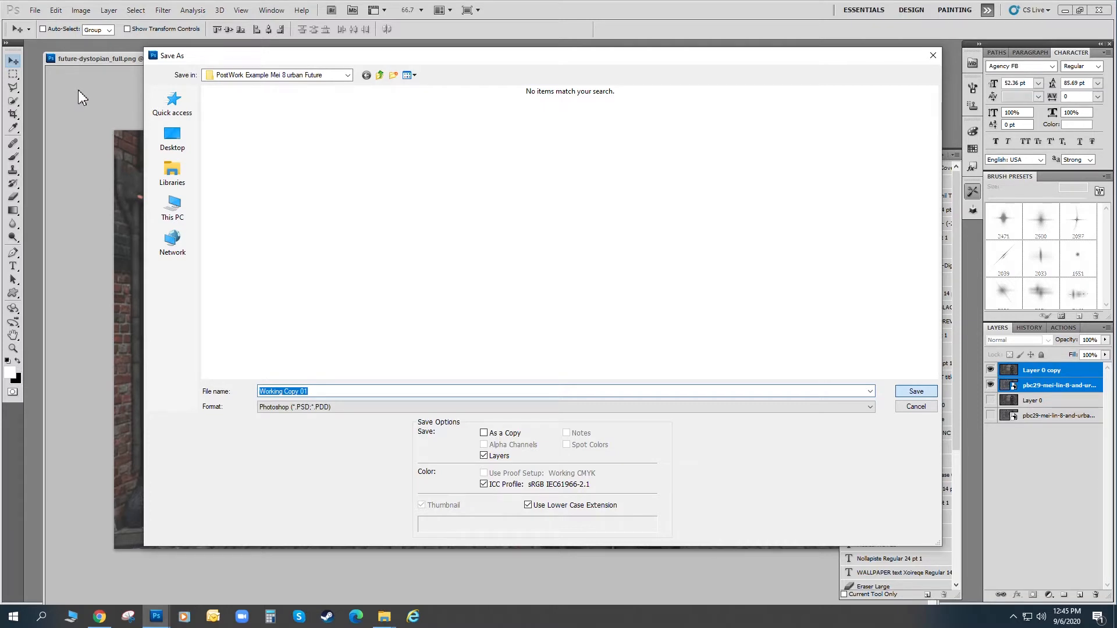
key("Return")
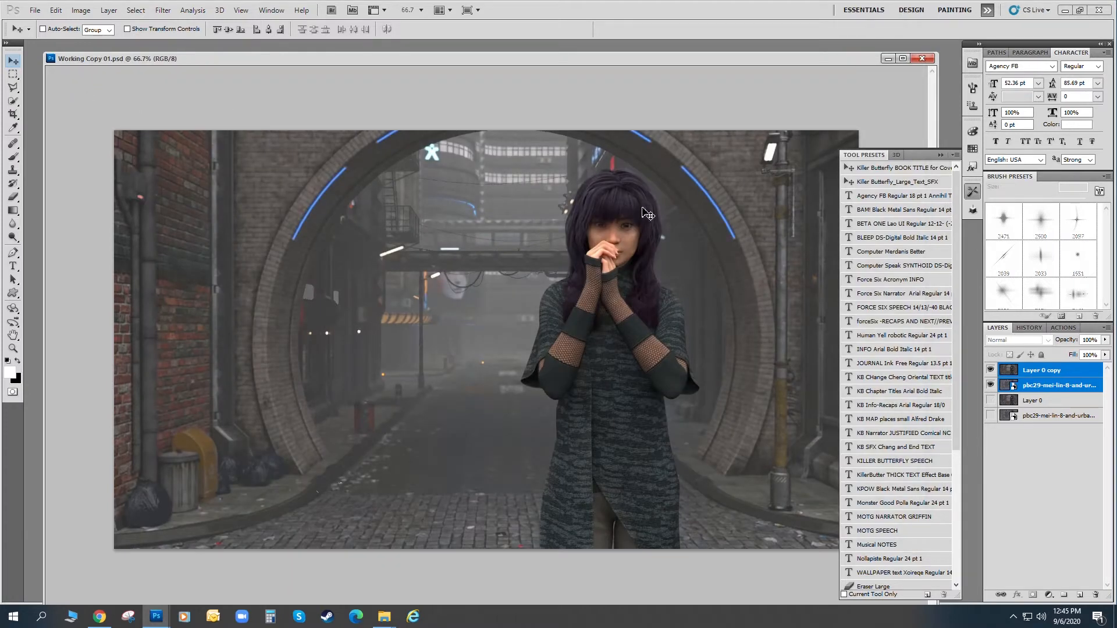
Rename the Layer 0 copy layer as MAIN ONE.
left_click(991, 382)
left_click(1039, 372)
double_click(1040, 372)
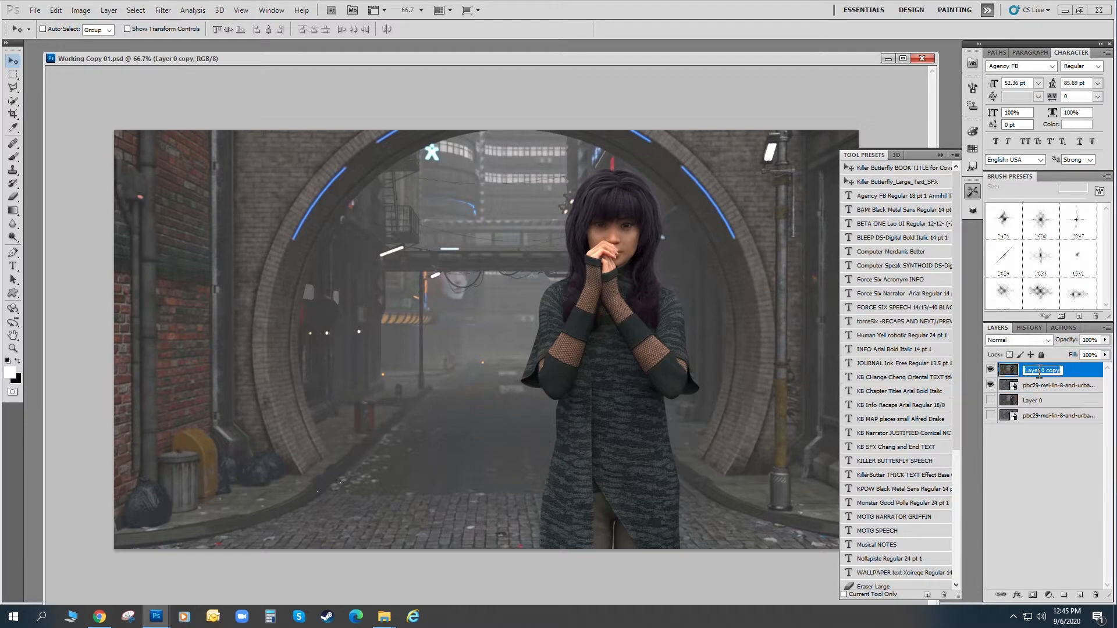
type("MAIN ONE")
key("Return")
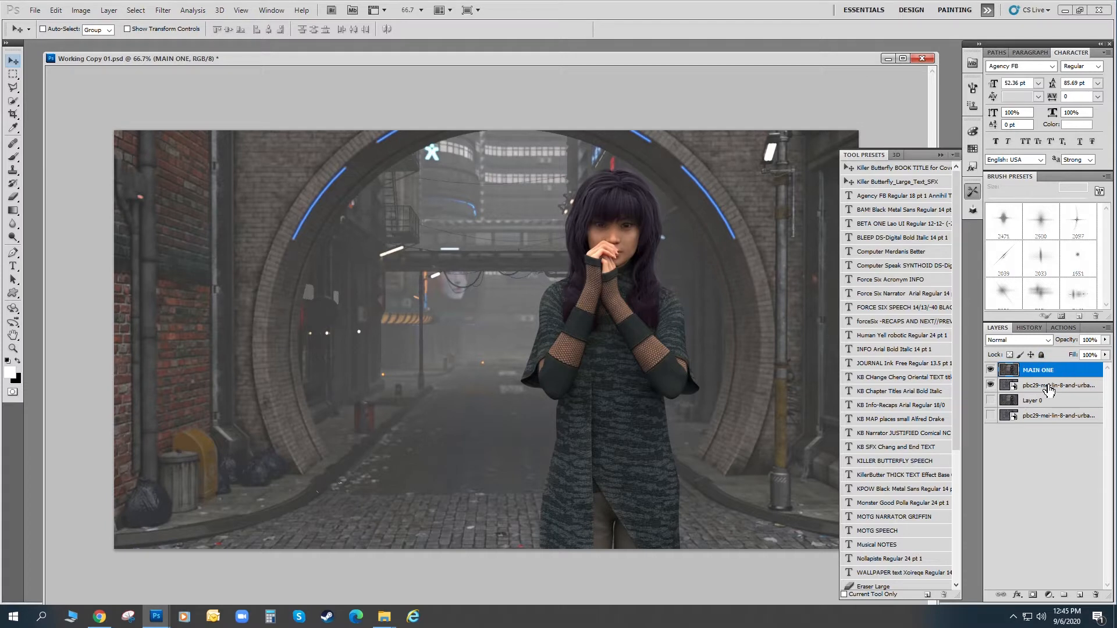
Rename the visible pbc29-mei-lin copy layer as PIECES.
left_click(1048, 387)
double_click(1044, 384)
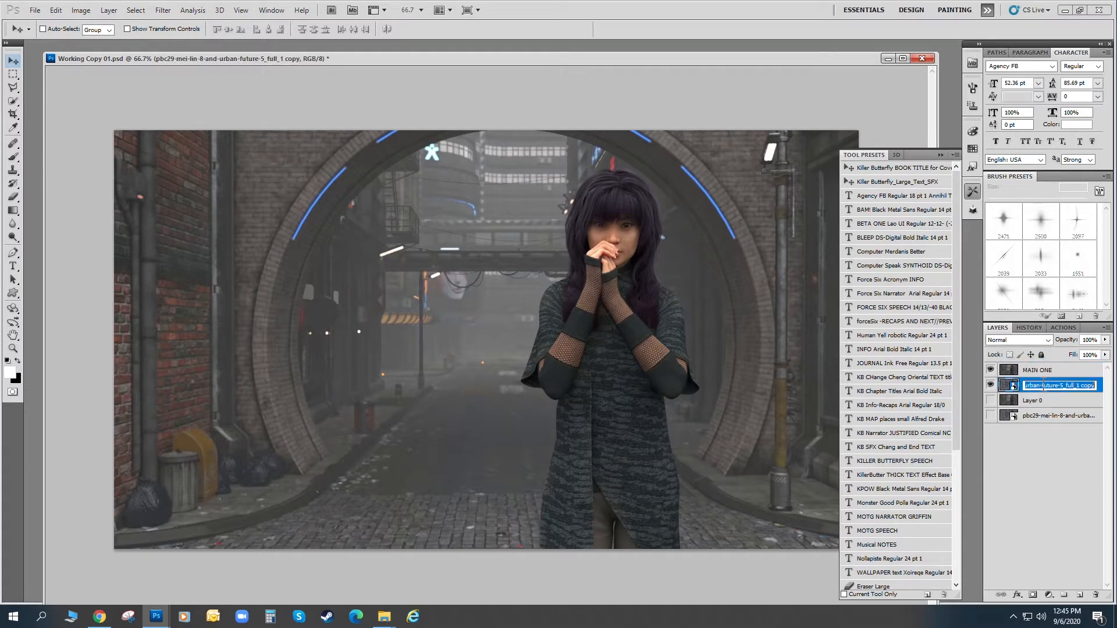
type("PlECES")
key("Return")
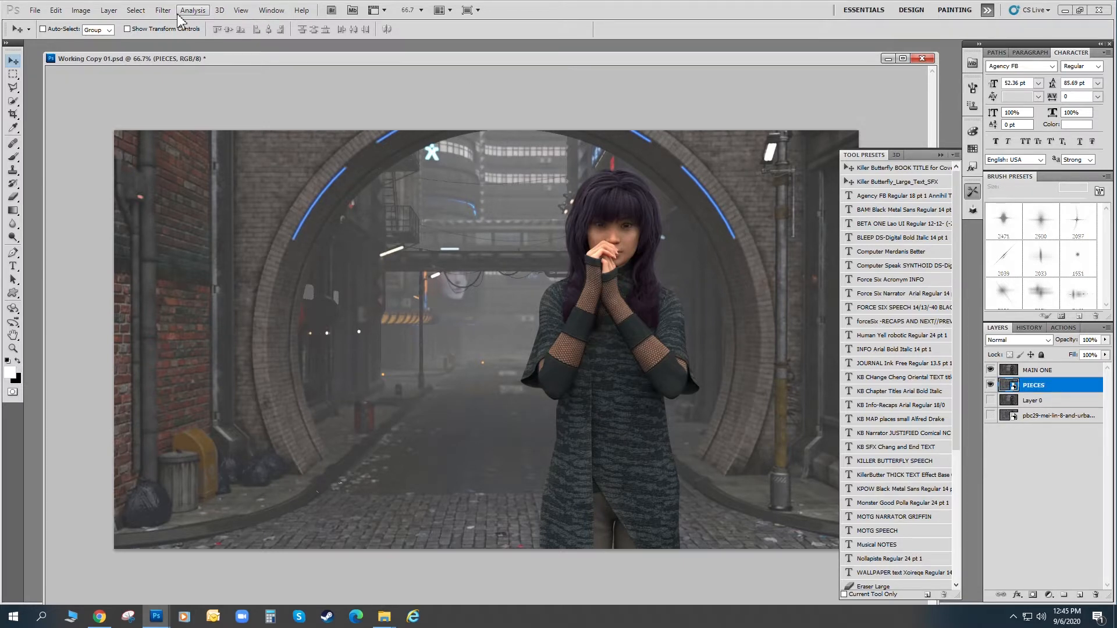
Create a new layer named BLOOM and move it above MAIN ONE to the top of the layer stack.
left_click(108, 10)
mouse_move(116, 24)
left_click(268, 23)
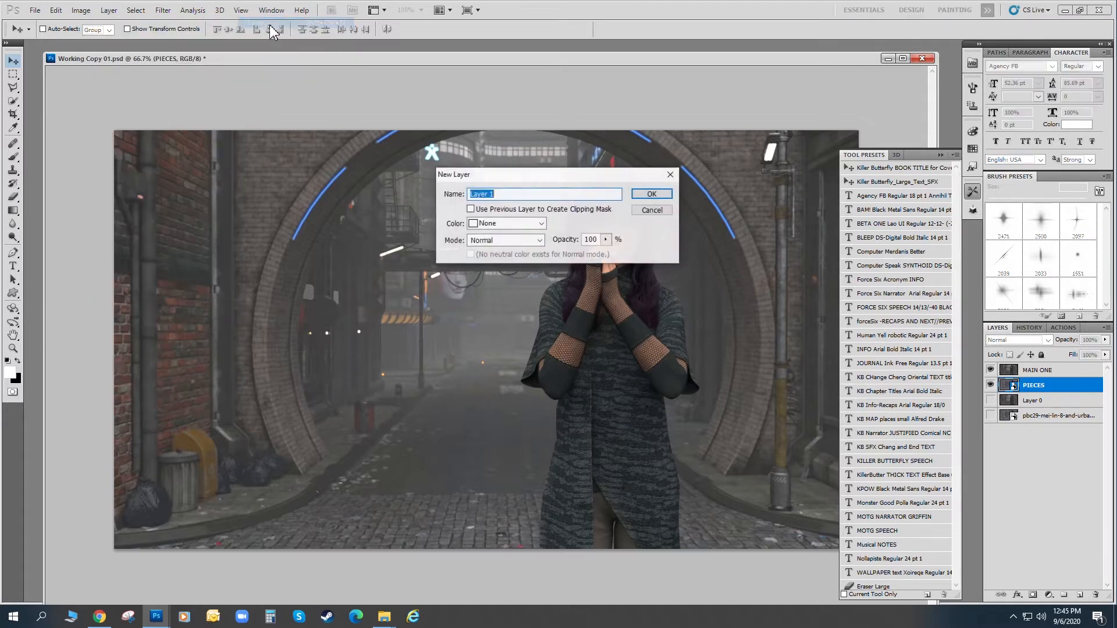
type("BLOOM")
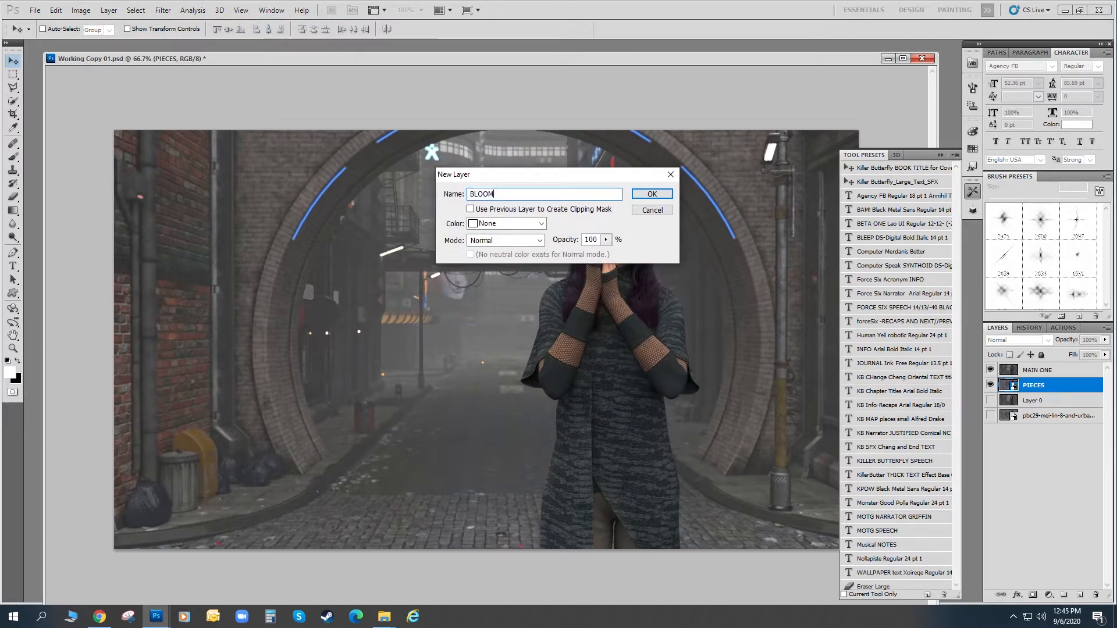
key("Return")
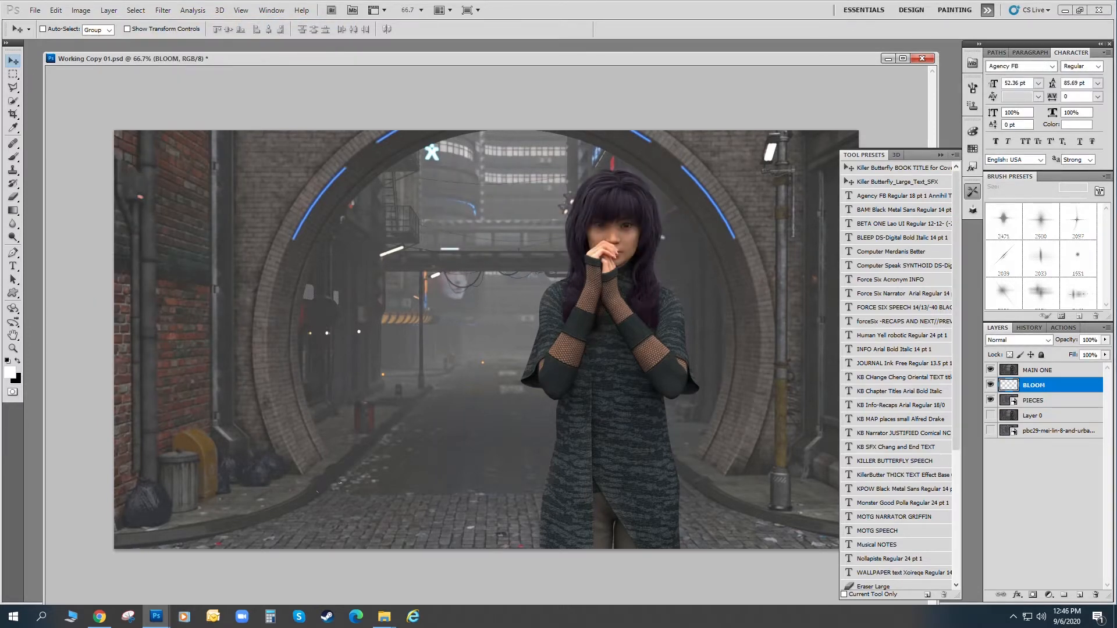
left_click_drag(1045, 385, 1048, 365)
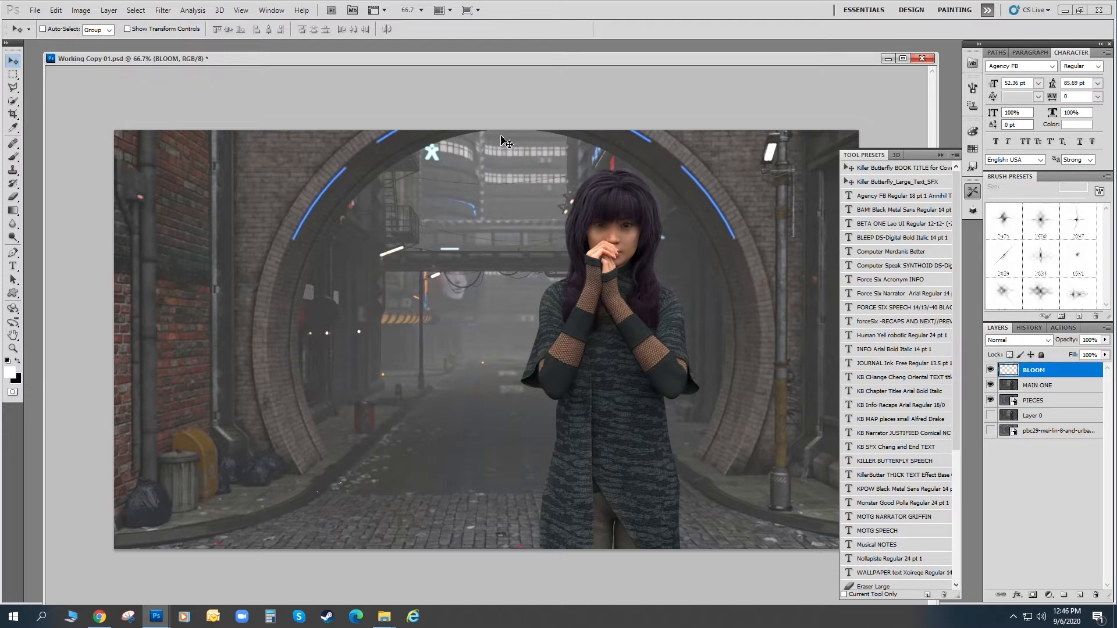
Sample the blue of the arch's light strip as the foreground colour and brighten it to 62a1f4.
left_click(13, 129)
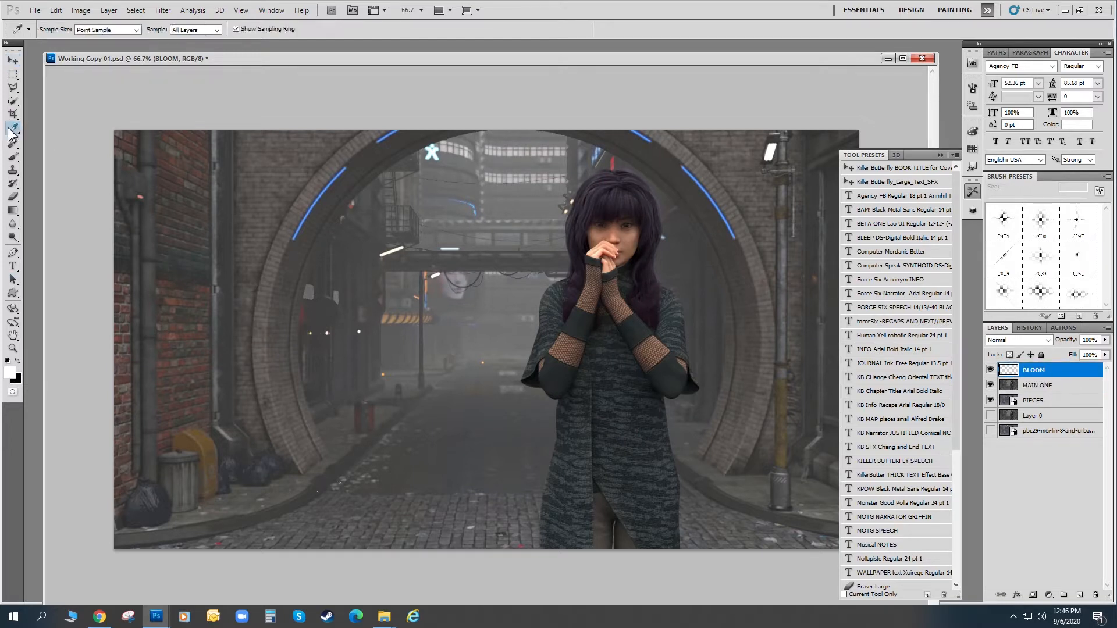
left_click(328, 187)
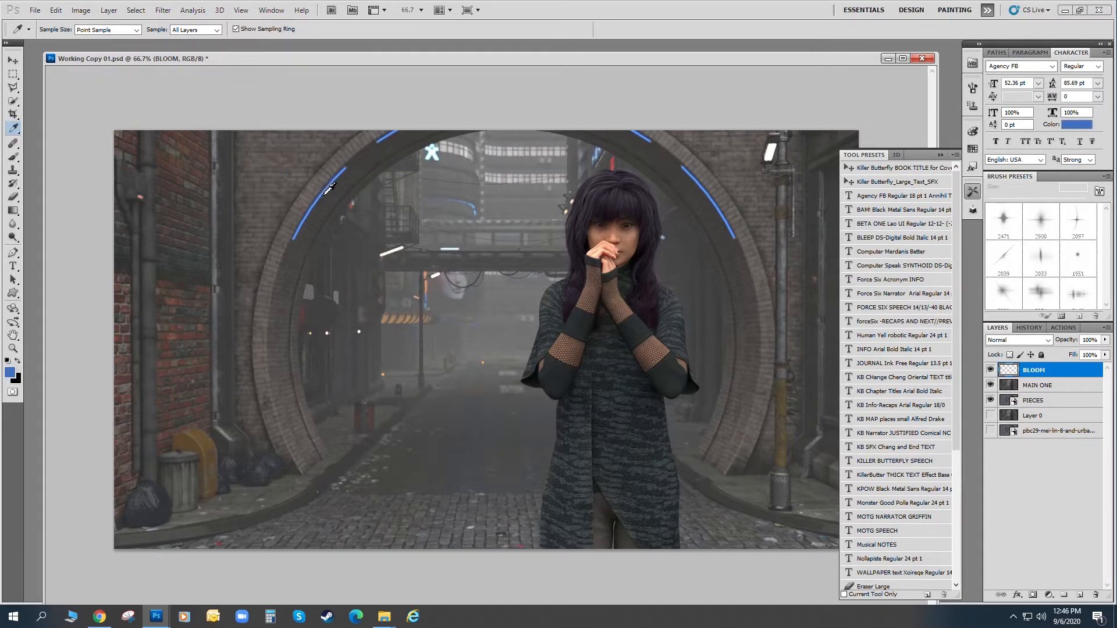
left_click(328, 187)
left_click(10, 373)
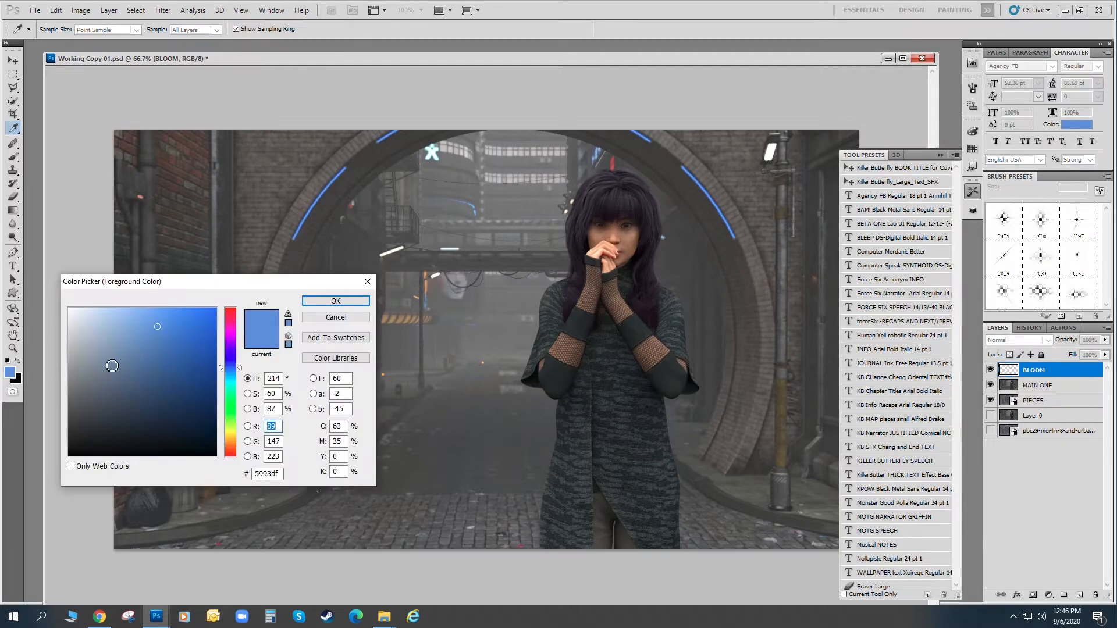
left_click(157, 314)
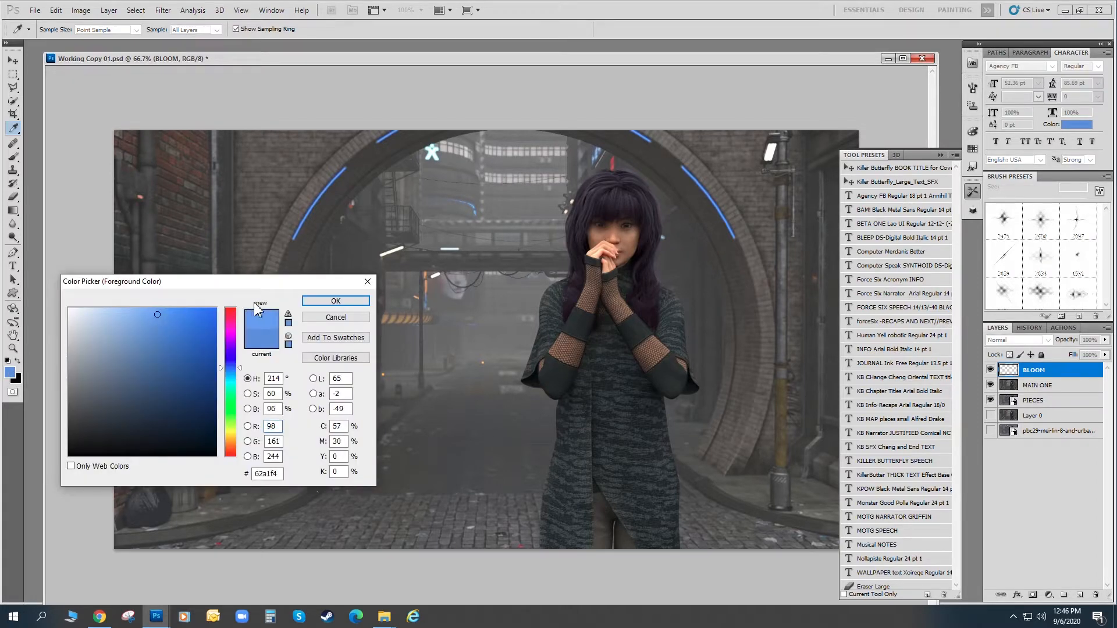
left_click(327, 301)
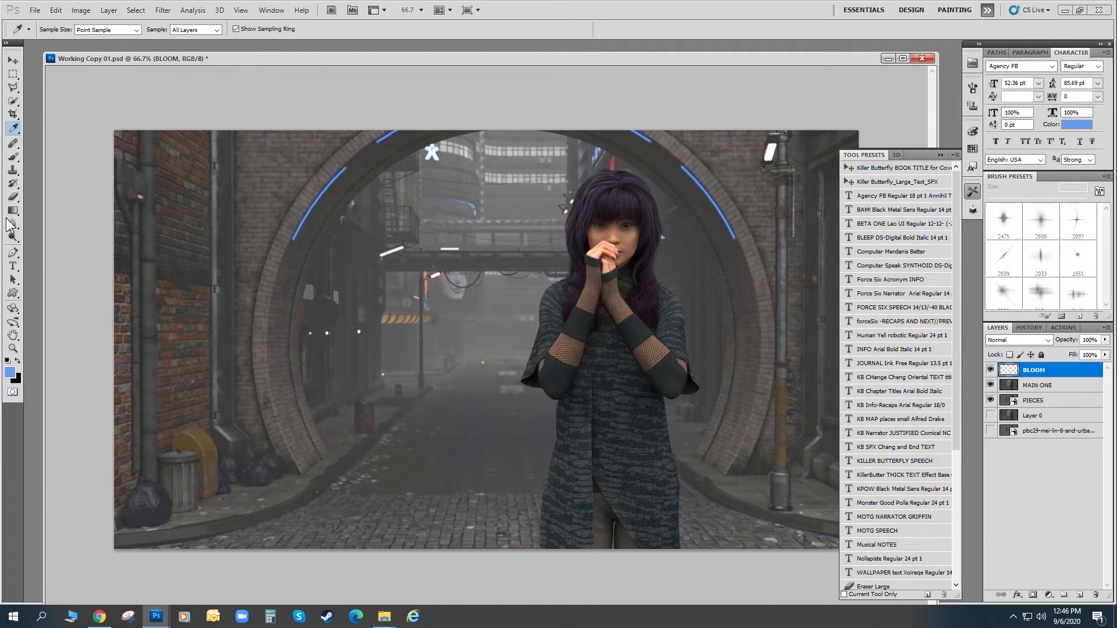
Activate the Brush tool and browse the available brush sets and loaded presets for a suitable glow brush.
left_click(12, 157)
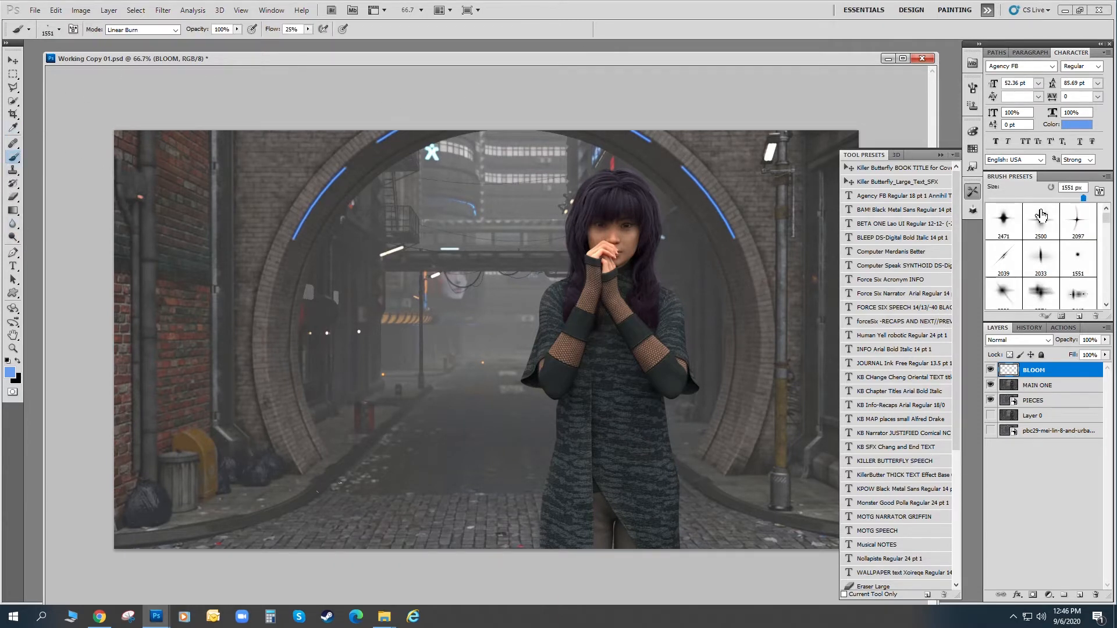
left_click(1107, 177)
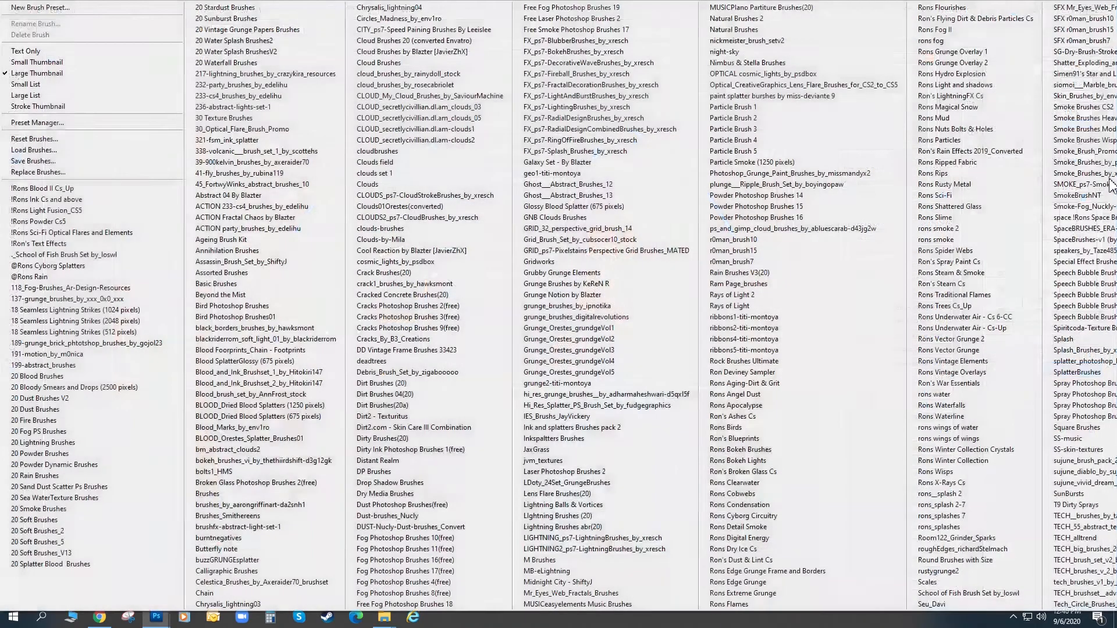
left_click(106, 233)
left_click(521, 233)
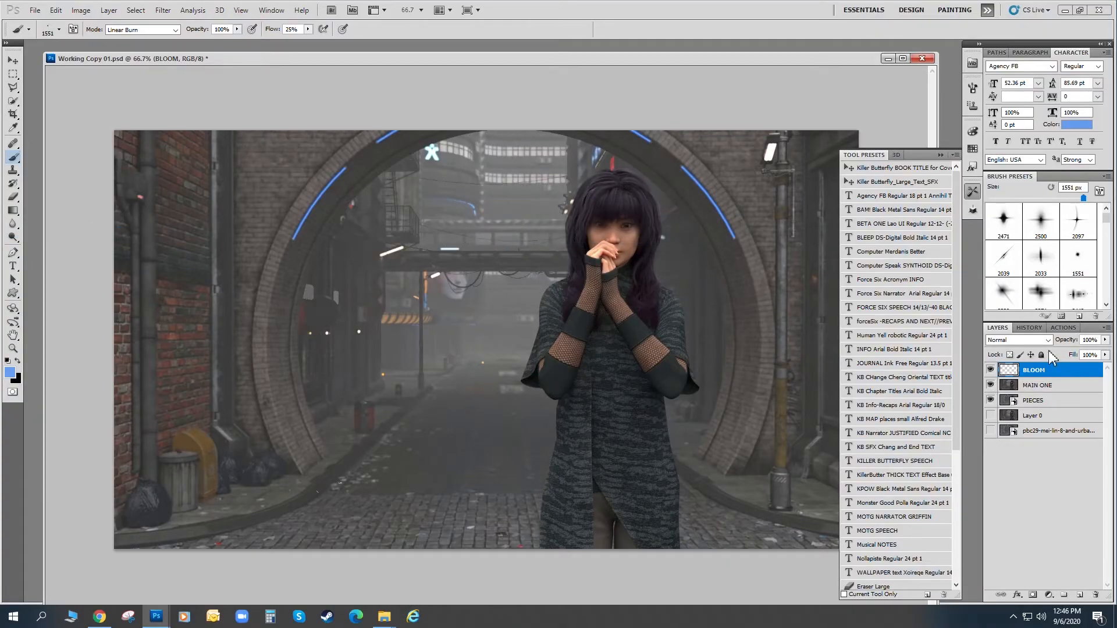
mouse_move(1108, 217)
left_mouse_down()
mouse_move(1107, 230)
mouse_move(1106, 208)
mouse_move(1106, 242)
mouse_move(1104, 228)
left_mouse_up()
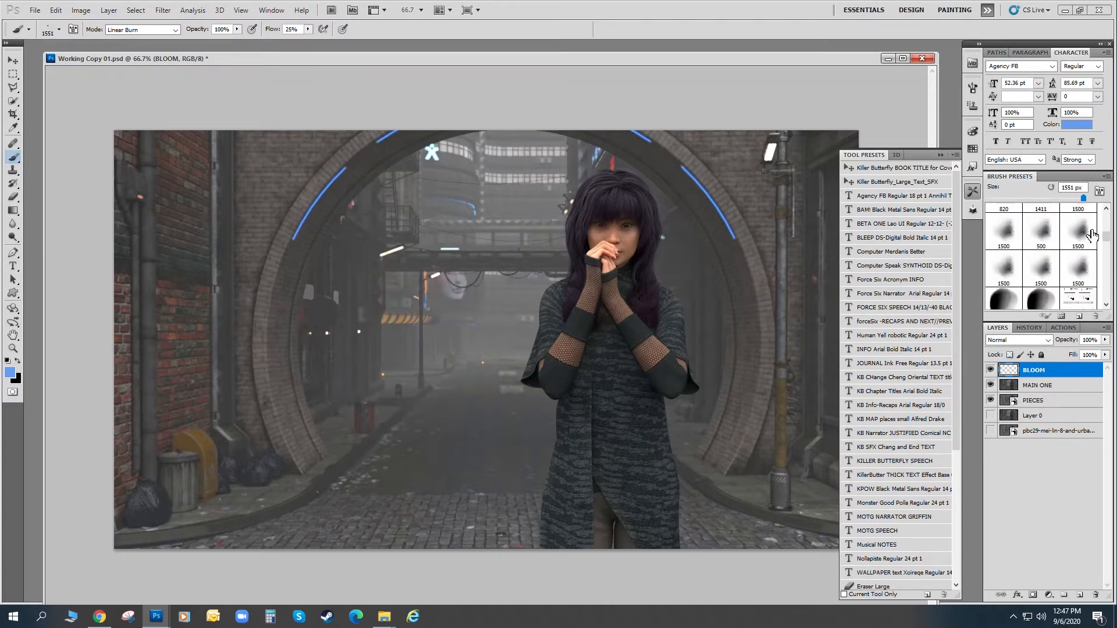
scroll(1093, 235, "down", 5)
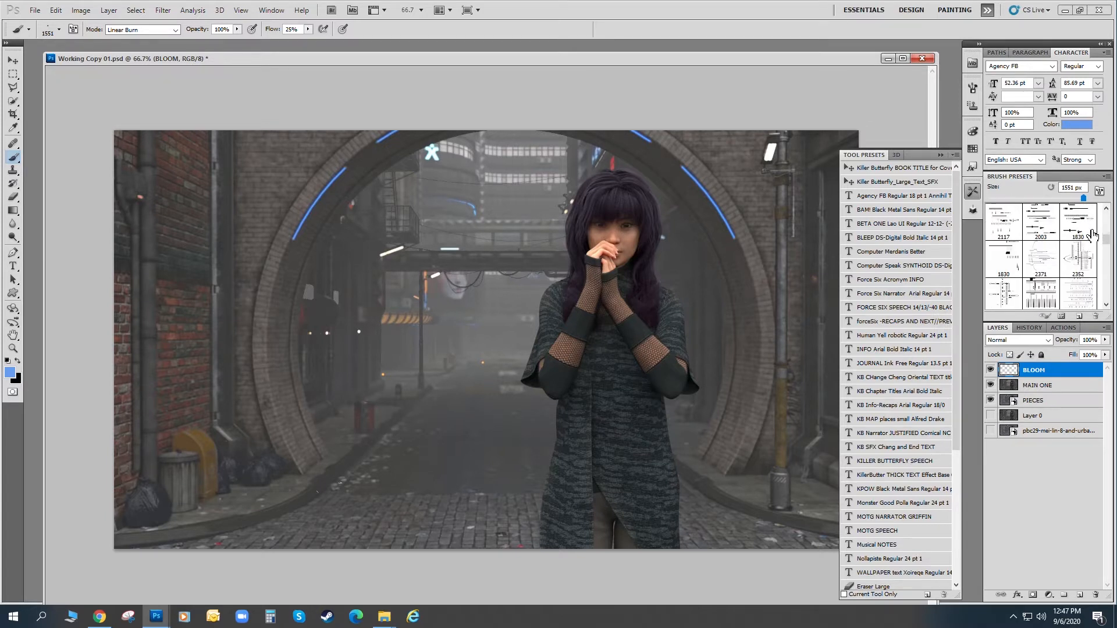
left_click_drag(1105, 239, 1106, 212)
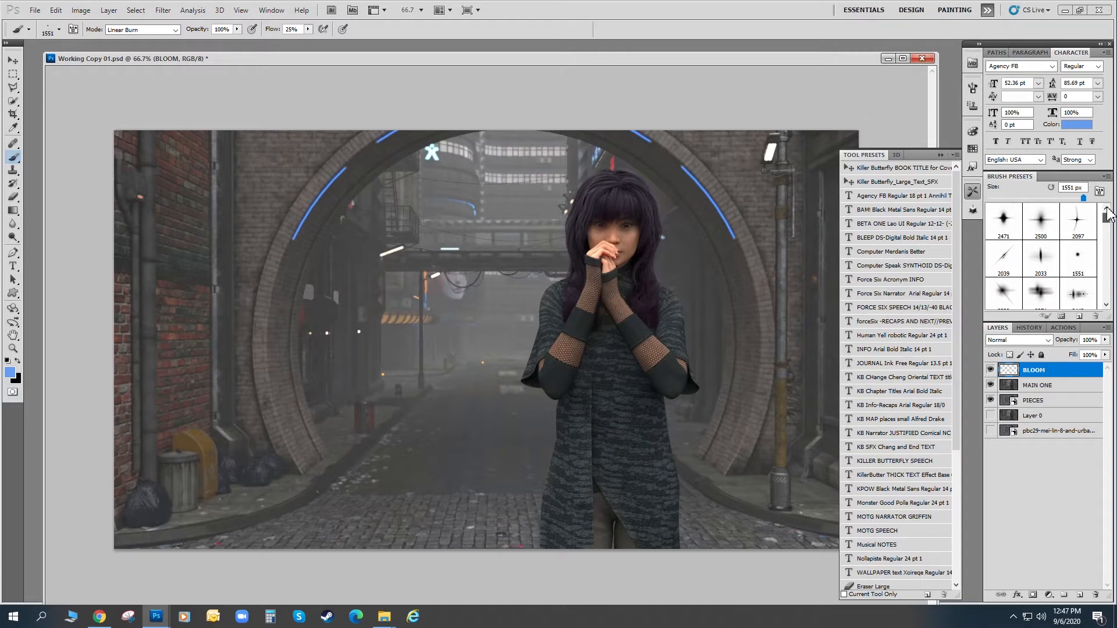
scroll(1089, 228, "down", 1)
scroll(1092, 230, "down", 1)
Choose the soft round 234 brush, set its size to 34 px, and paint blue glow over the arch's light strips and the curved blue neon.
left_click(1019, 270)
left_click_drag(1064, 199, 1004, 199)
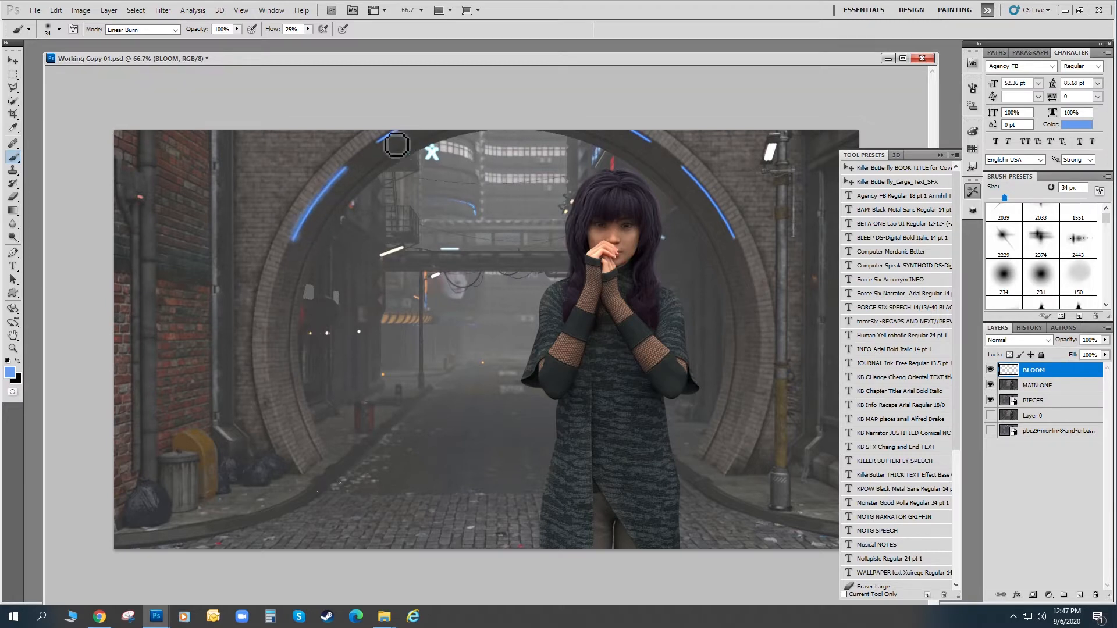
left_click_drag(463, 209, 484, 220)
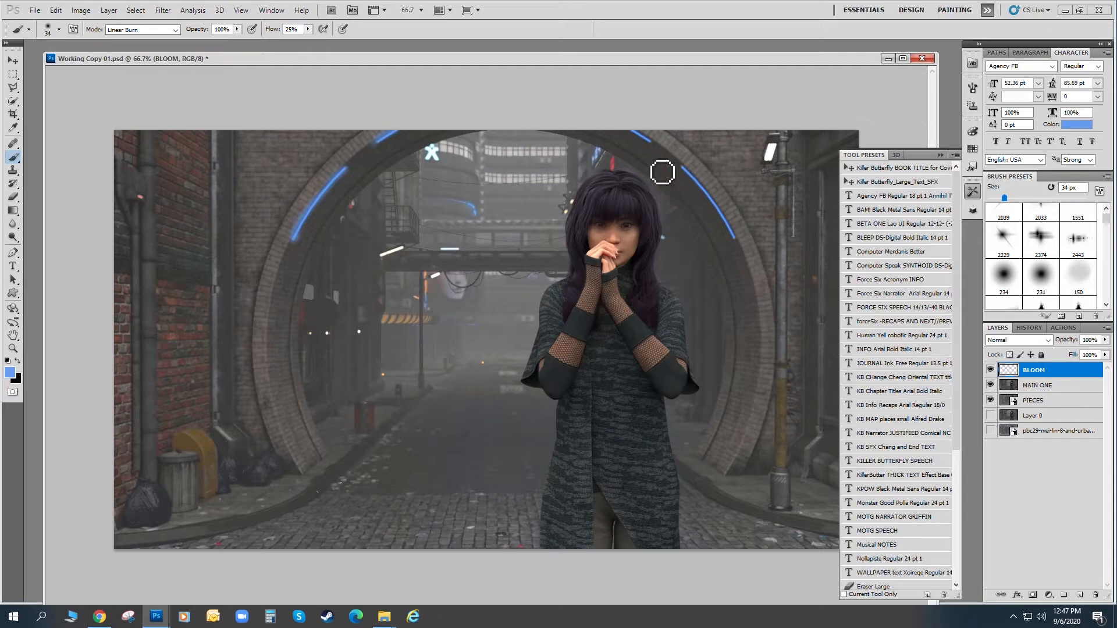
left_click_drag(687, 174, 738, 238)
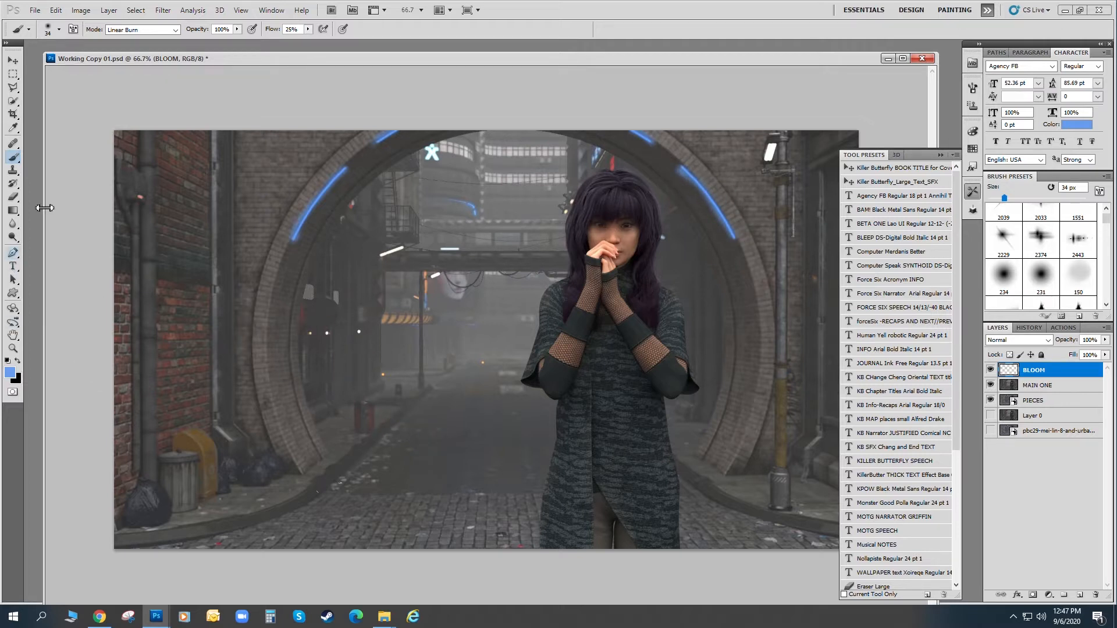
Sample the orange of the small street-level light and paint orange glow over the orange lights in the background.
left_click(10, 129)
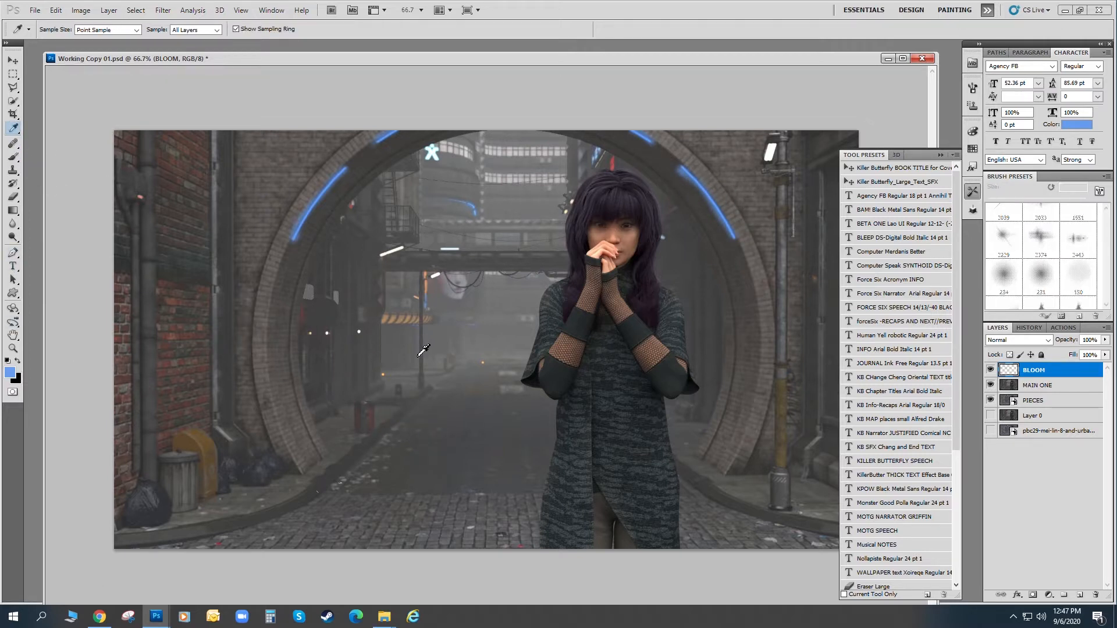
left_click(389, 368)
left_click(13, 157)
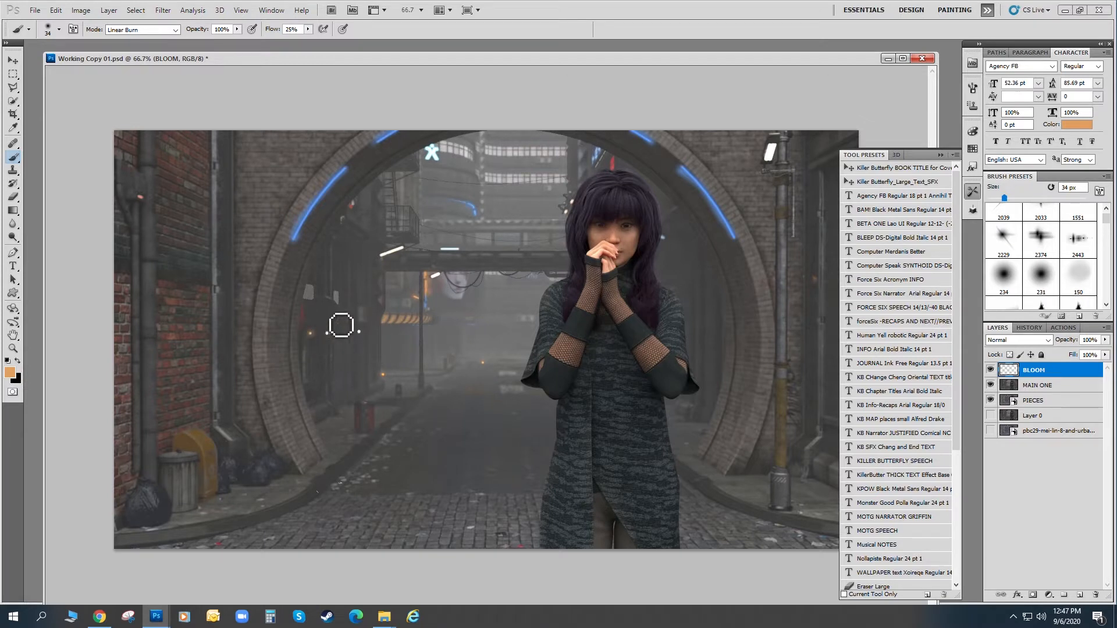
Sample the near-white of a small lamp inside the arch and paint white glow over the scene's white lights.
left_click(14, 128)
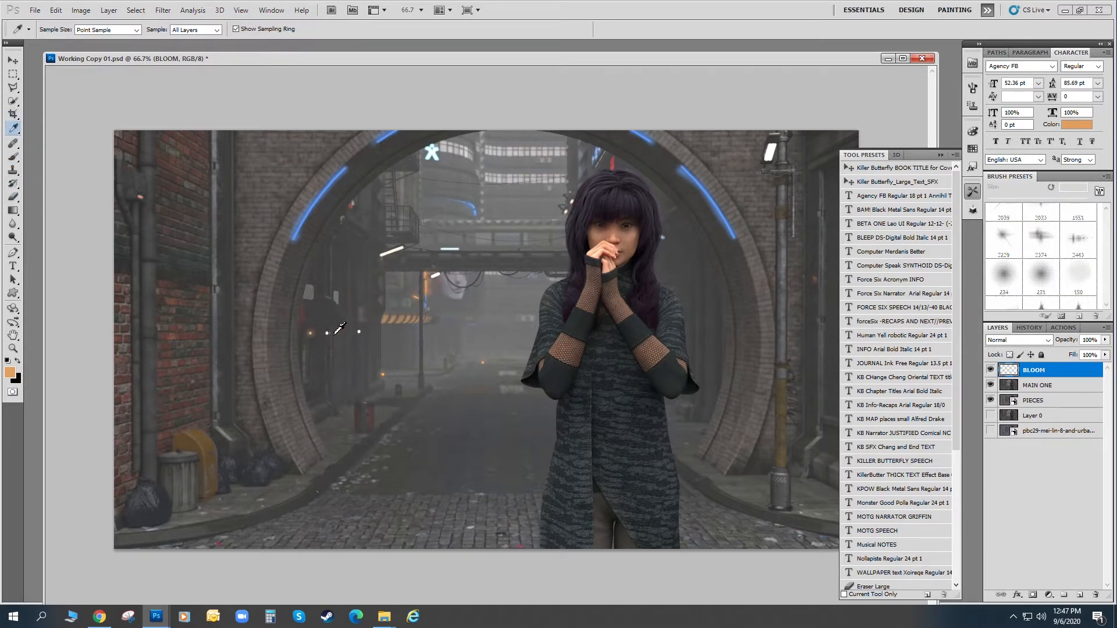
left_click(359, 331)
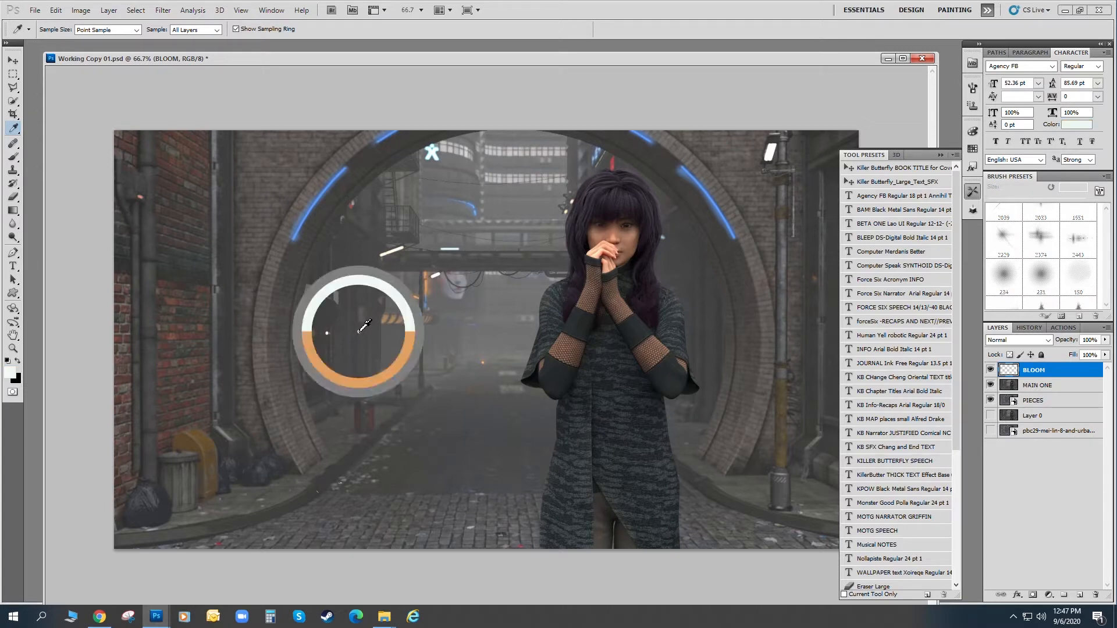
left_click(13, 157)
left_click(361, 333)
left_click(328, 333)
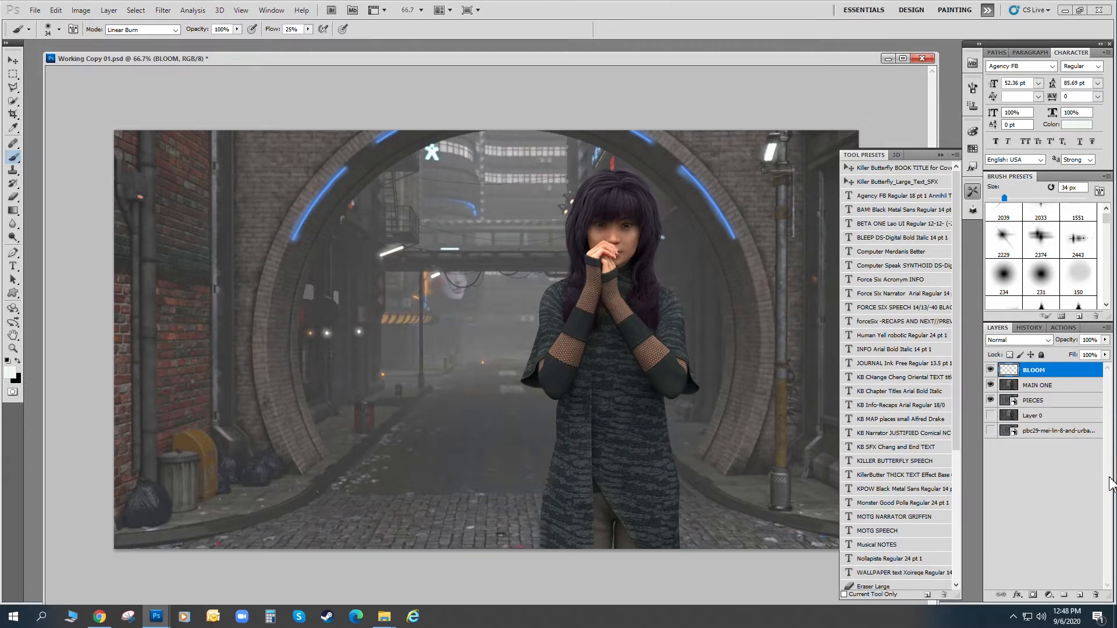
Compare the image with and without the painted glow by repeatedly hiding and showing the BLOOM layer.
left_click(991, 371)
left_click(994, 373)
left_click(994, 373)
left_click(994, 373)
left_click(994, 373)
left_click(994, 373)
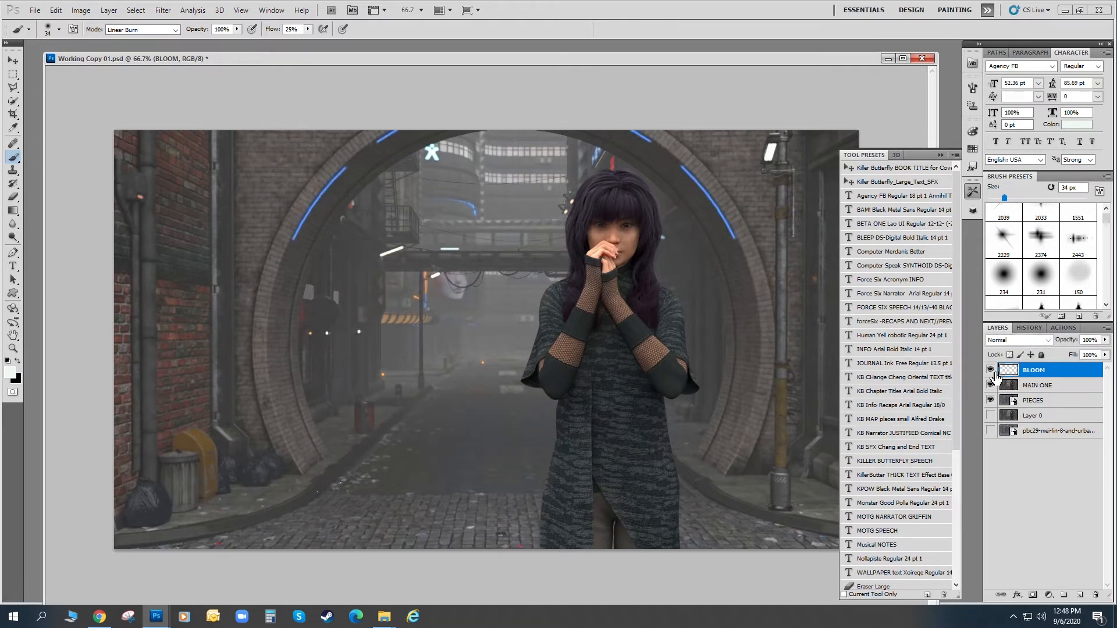
Reduce the BLOOM layer's opacity to 63% and check the softened glow by toggling the layer's visibility.
left_click(1105, 340)
left_click_drag(1105, 352, 1093, 350)
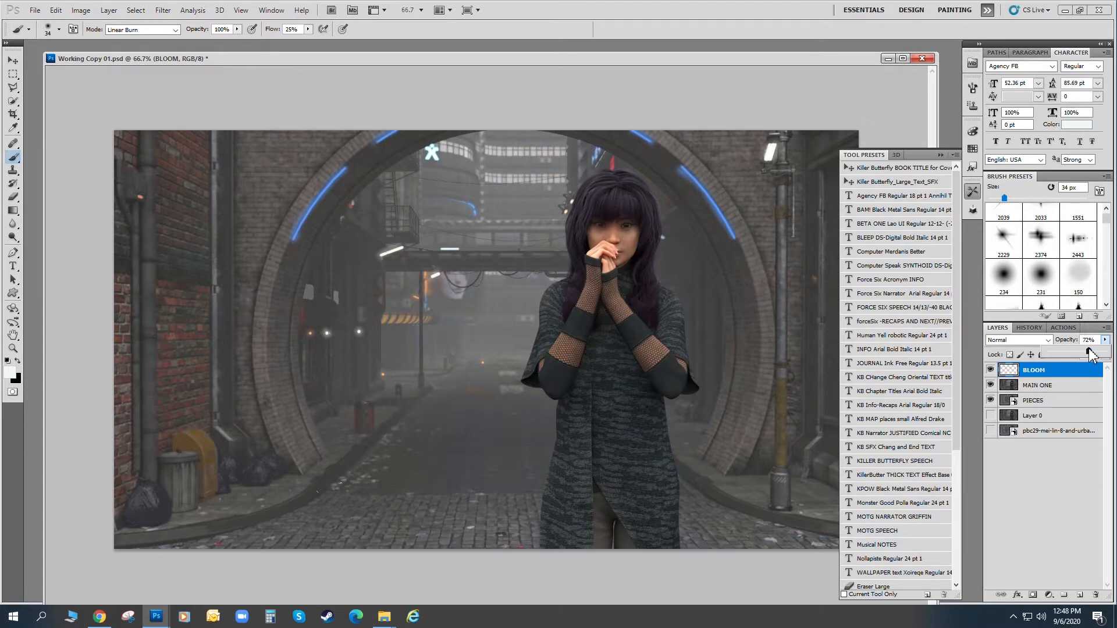
left_click(991, 373)
left_click(992, 373)
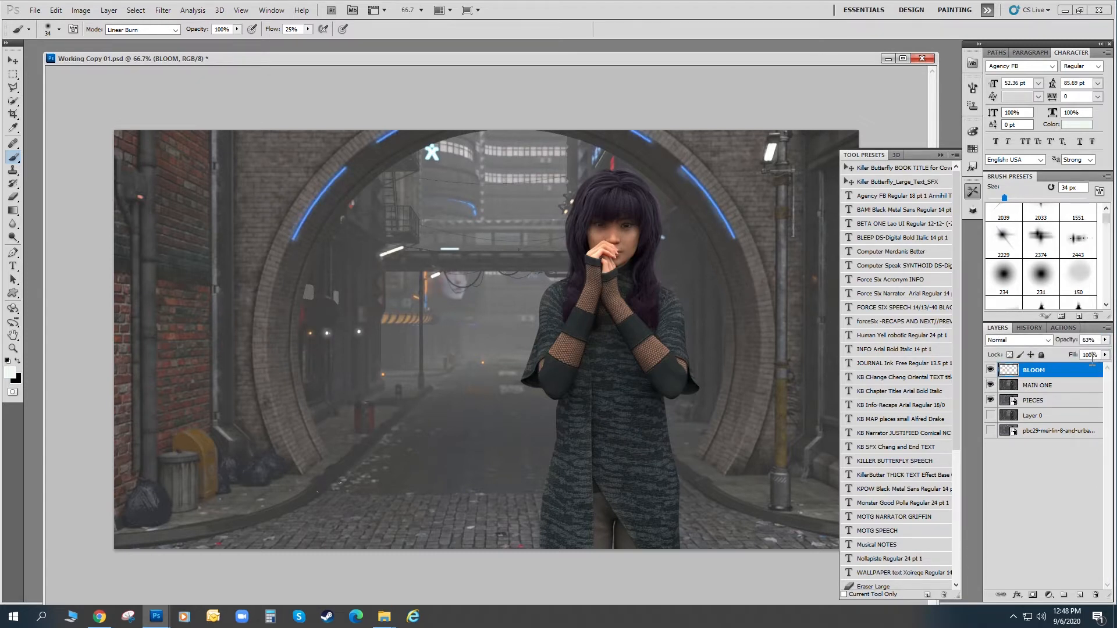
Lower the BLOOM layer's opacity to 42% and compare the image with the layer hidden and shown.
left_click(1105, 340)
left_click_drag(1091, 351, 1076, 351)
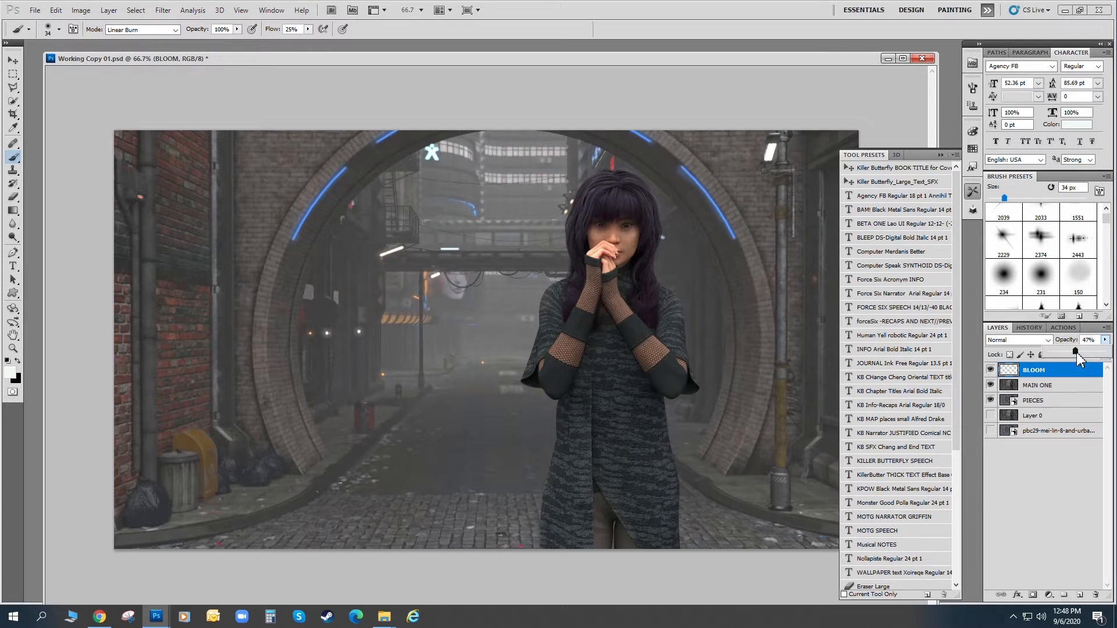
left_click(992, 373)
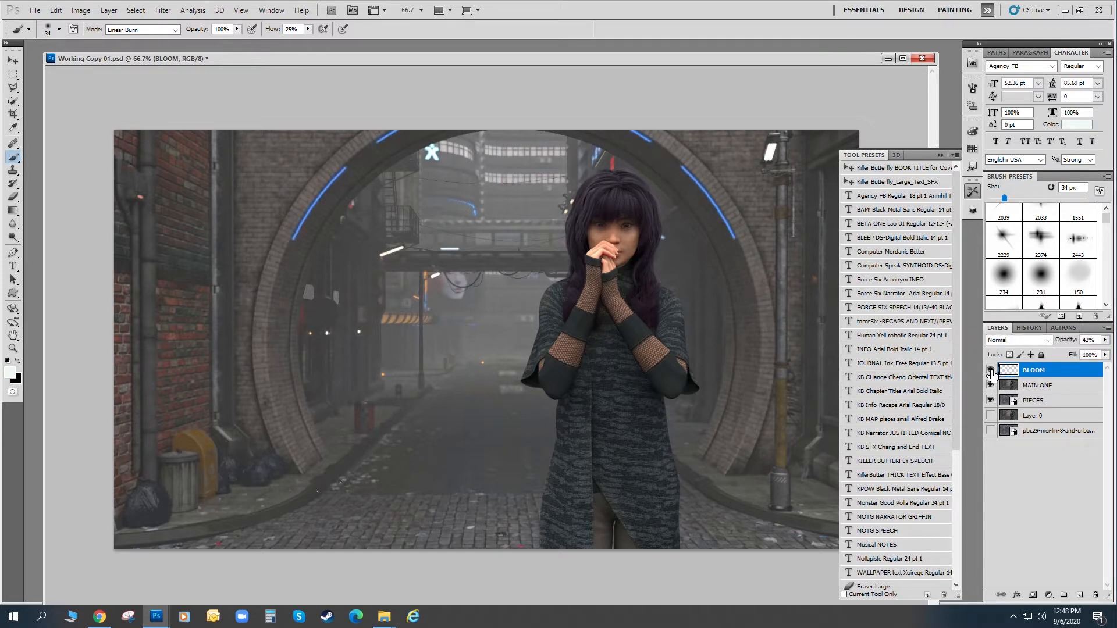
left_click(992, 373)
left_click(992, 373)
left_click(991, 373)
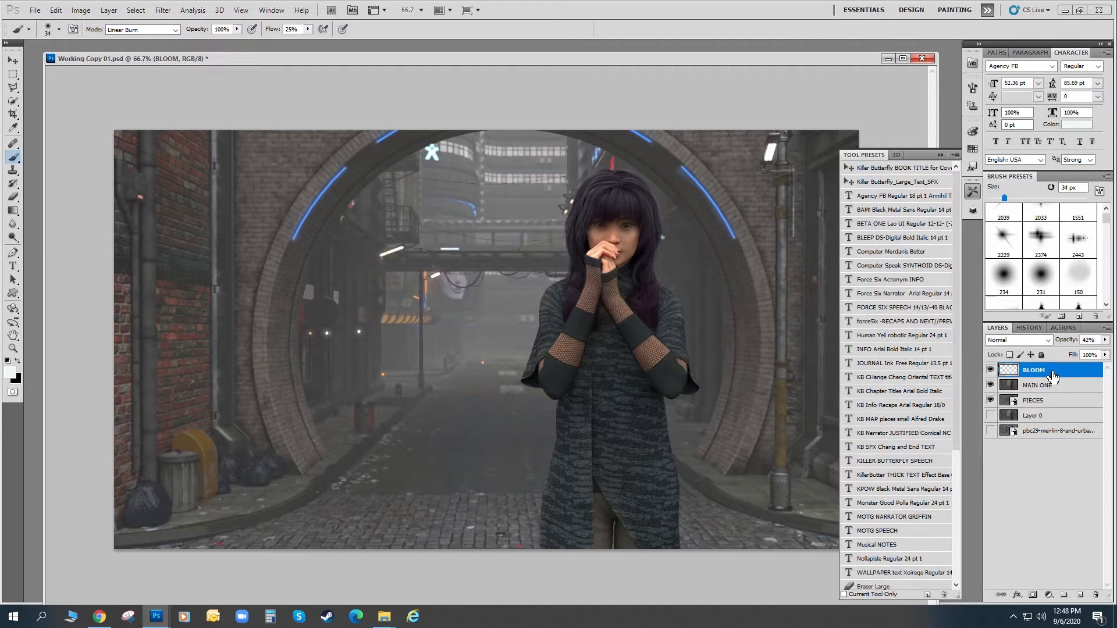
Create a new layer named "Rays Lights" above the BLOOM layer.
left_click(109, 9)
mouse_move(227, 23)
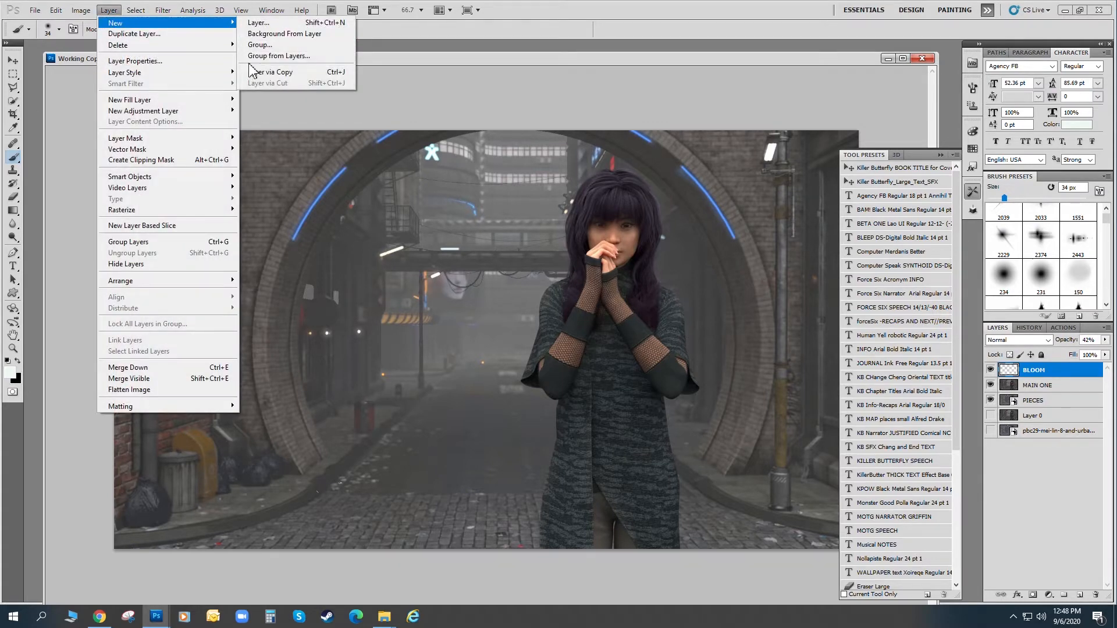
left_click(293, 26)
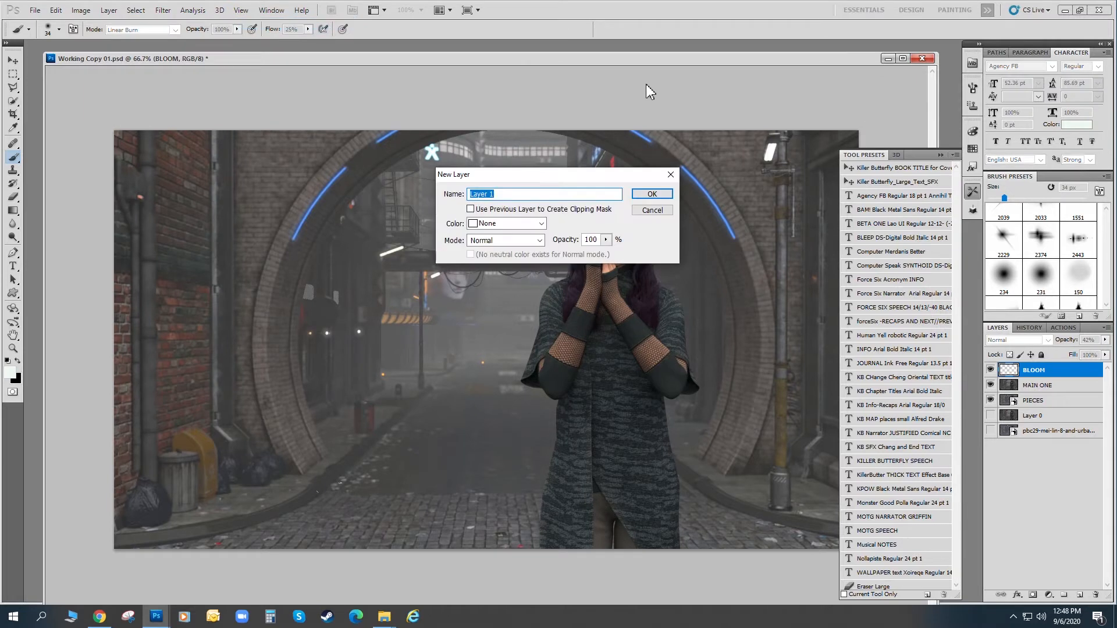
type("Rays")
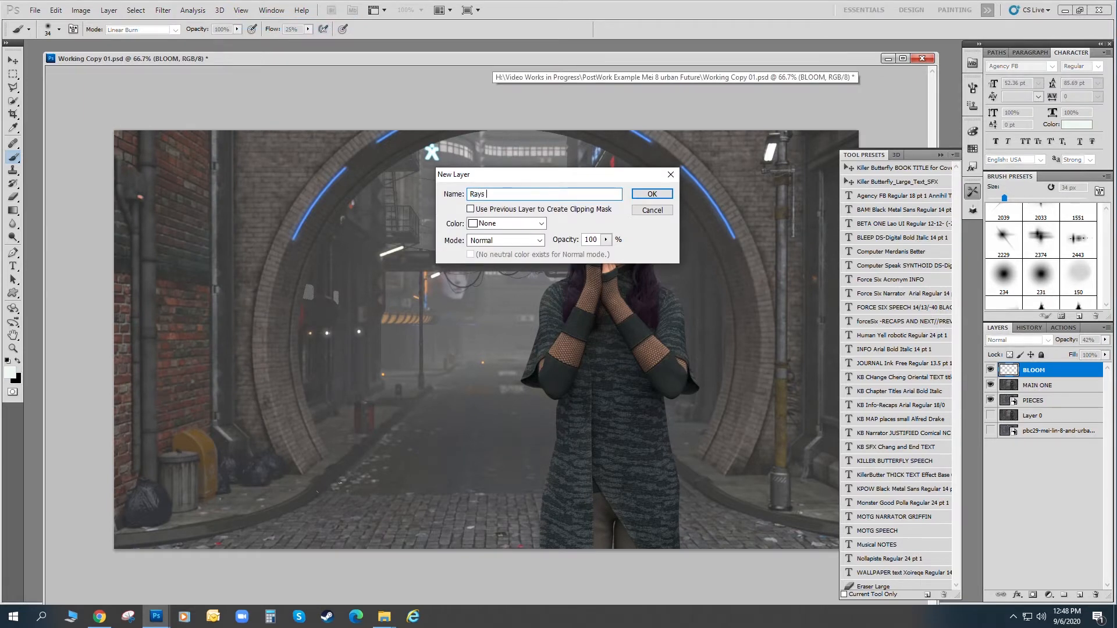
type(" Lights")
key("Return")
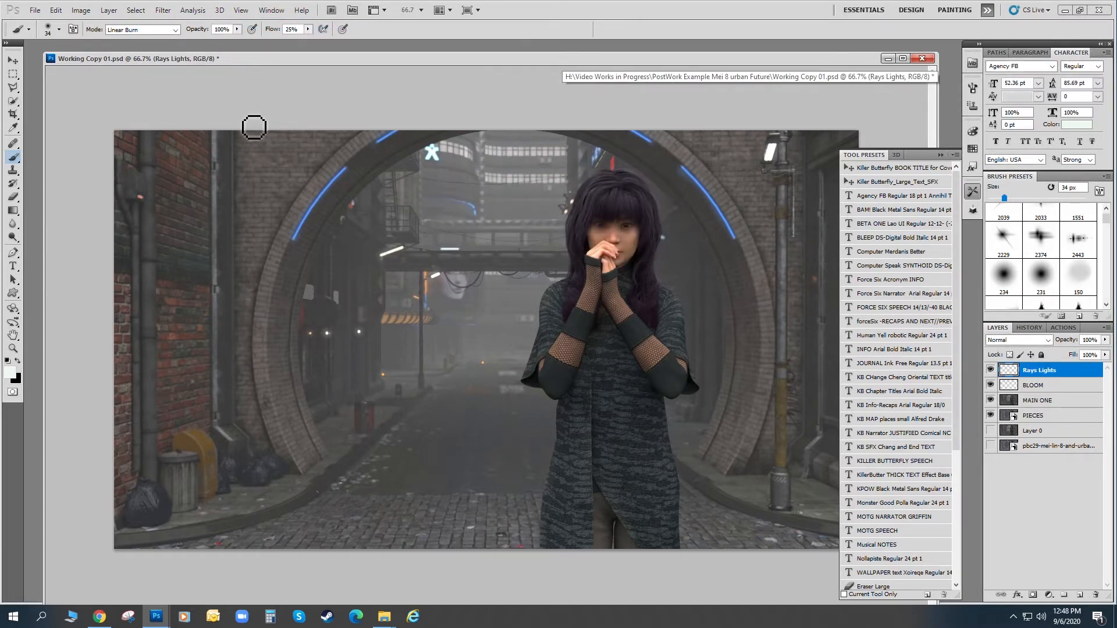
Outline a widening beam from the street lamp beside the arch past the image's lower edge, fill it with white and deselect.
left_click(13, 87)
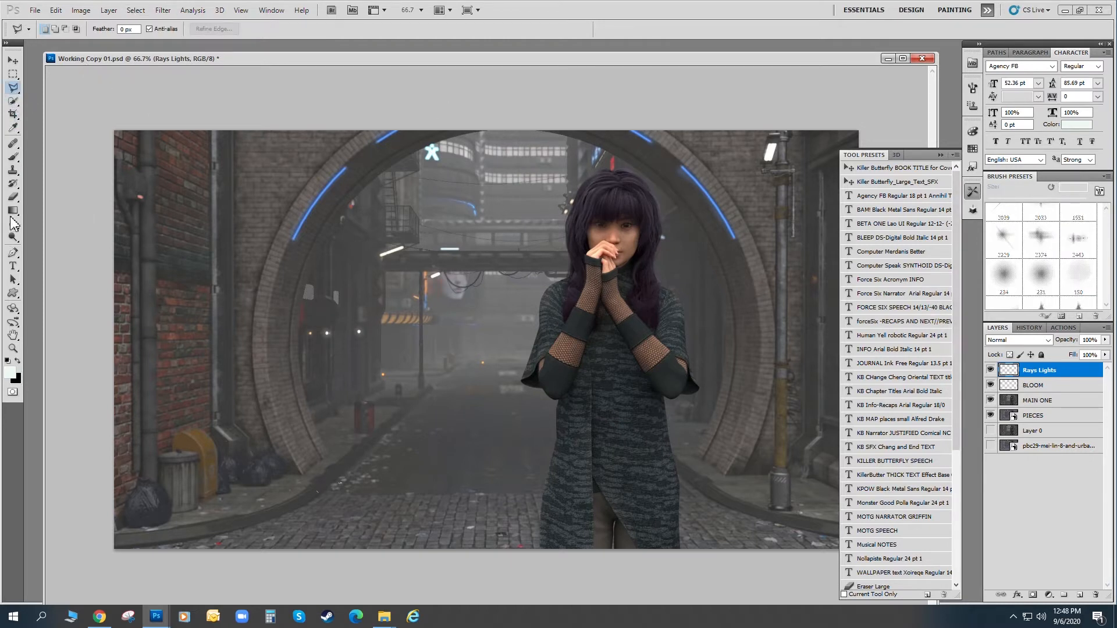
left_click(14, 129)
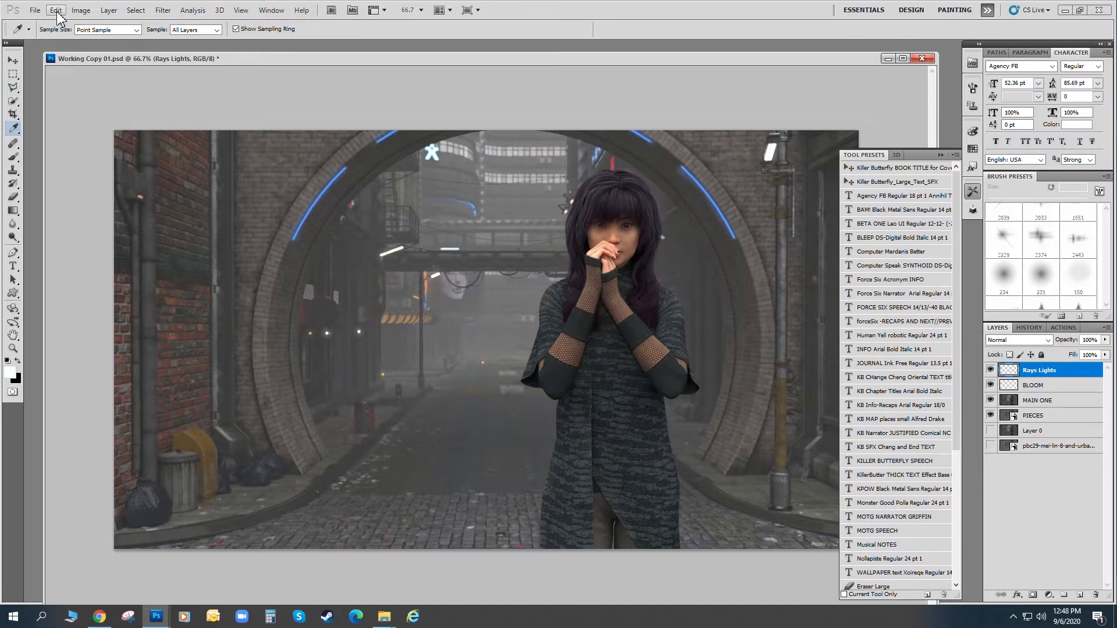
left_click(6, 89)
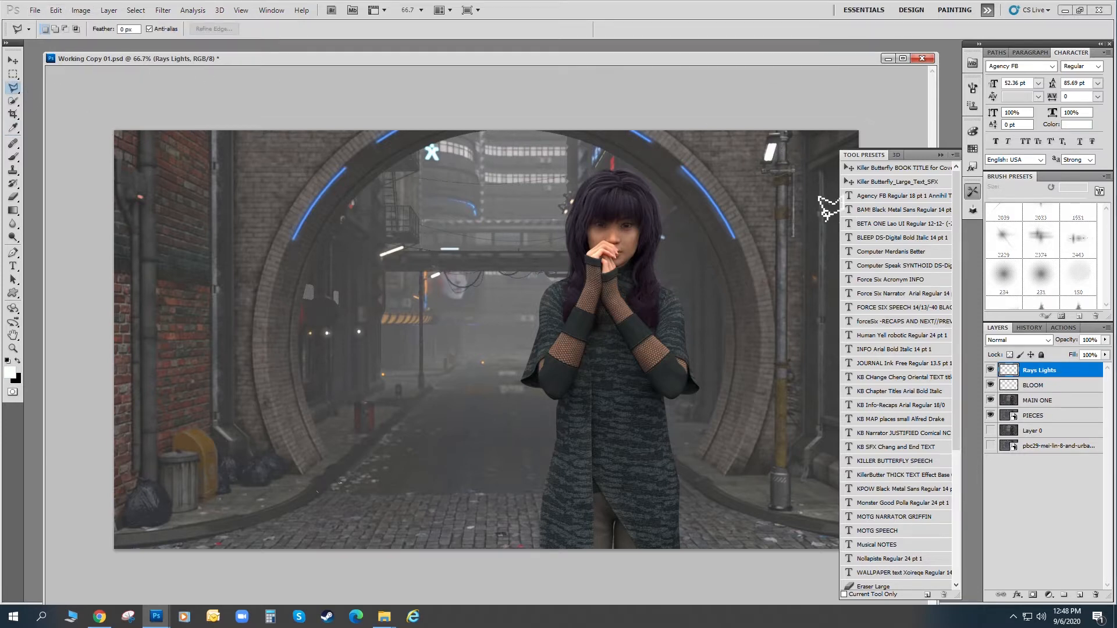
left_click(765, 164)
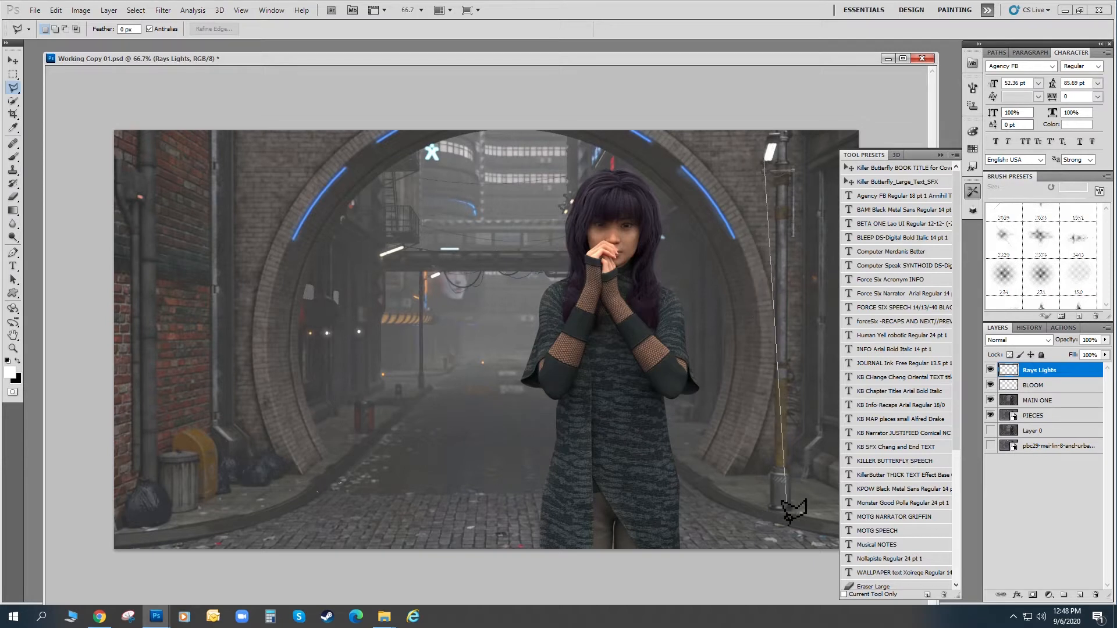
left_click(773, 568)
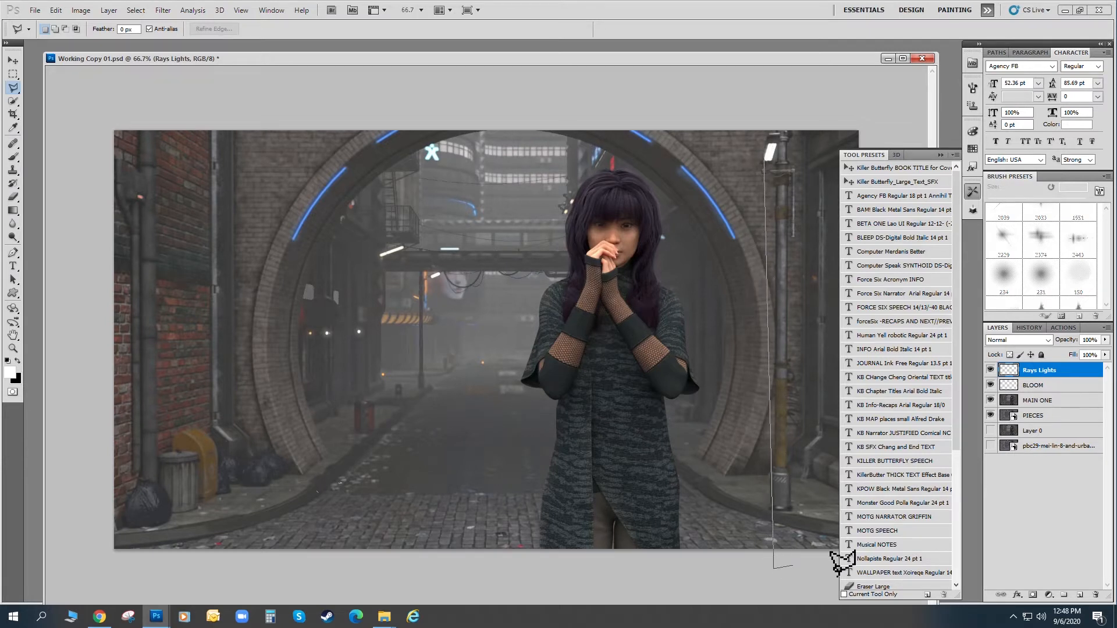
left_click(932, 567)
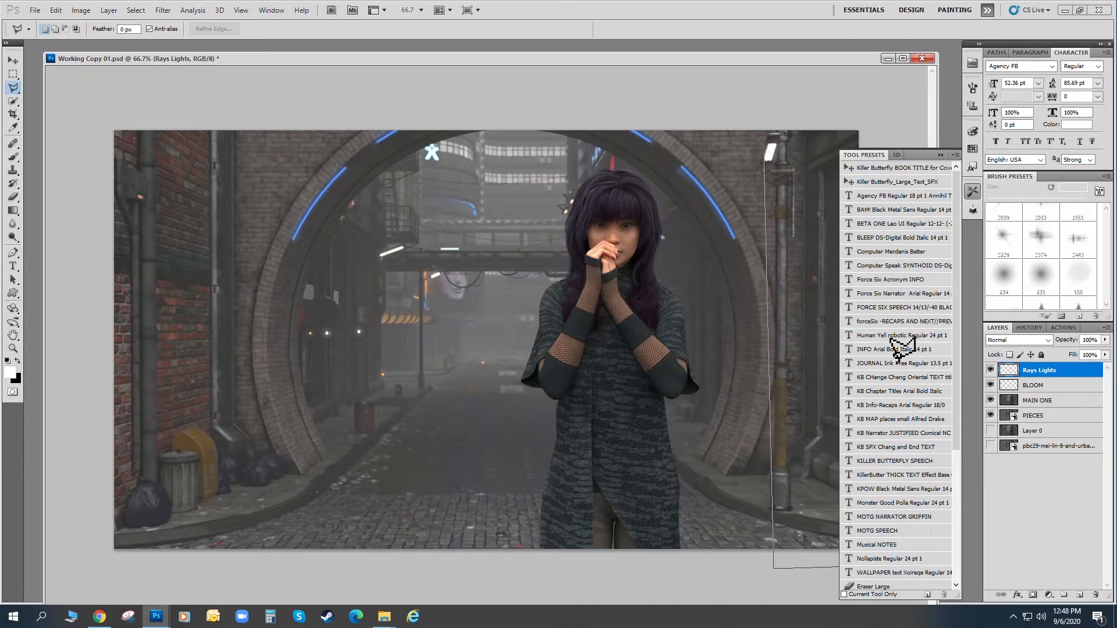
left_click(767, 165)
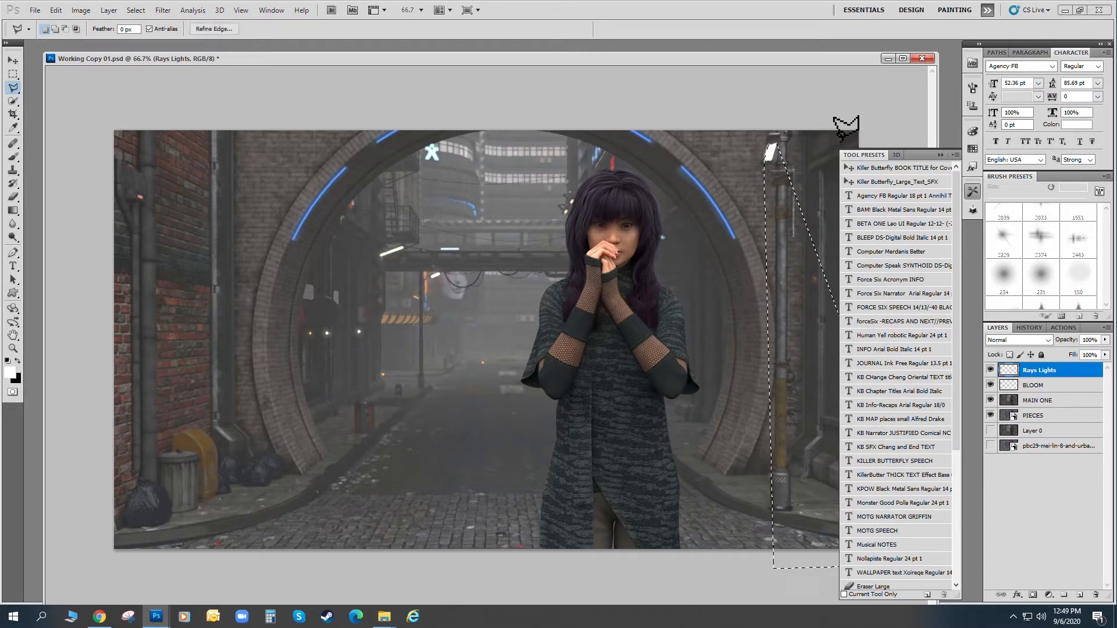
key("ctrl+d")
Soften the white street lamp beam with a Gaussian Blur of about 25 pixels.
left_click(163, 9)
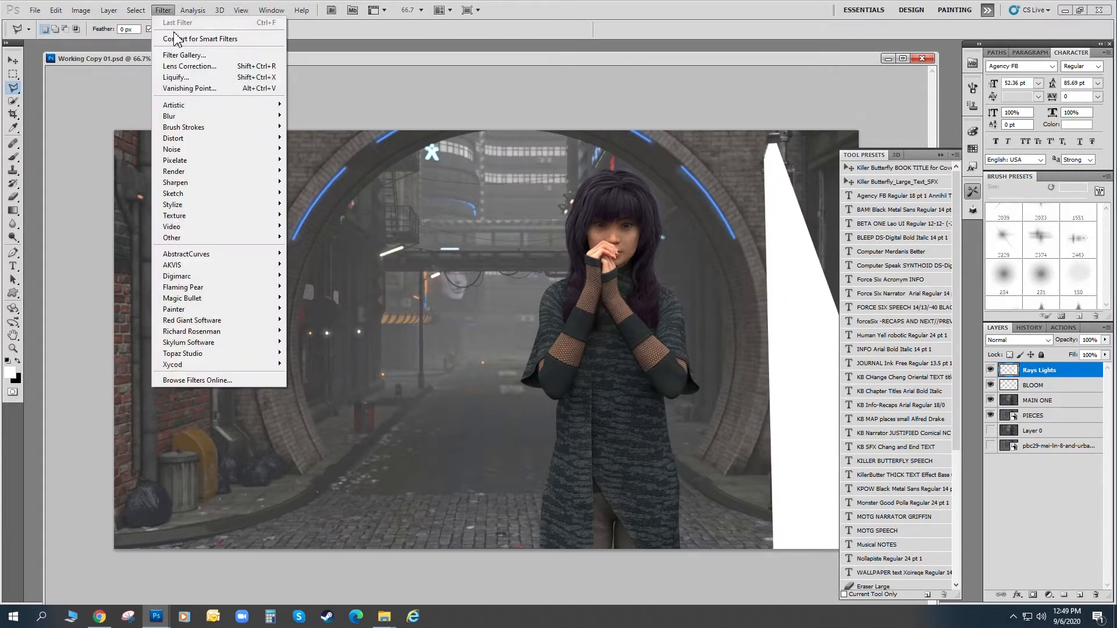
mouse_move(190, 119)
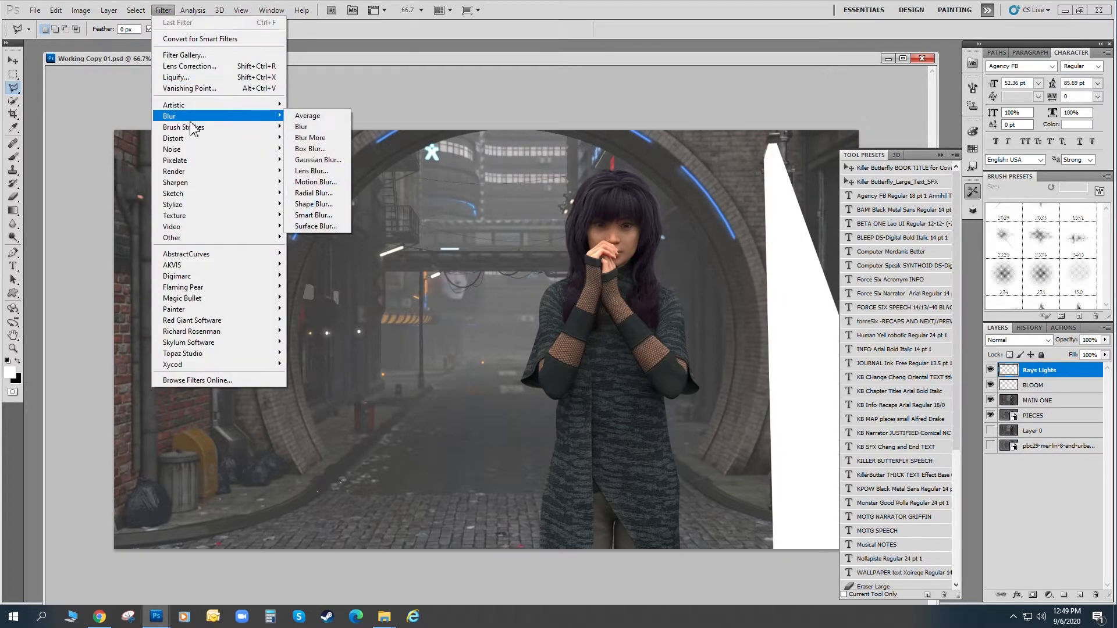
left_click(337, 161)
left_click_drag(843, 418, 865, 424)
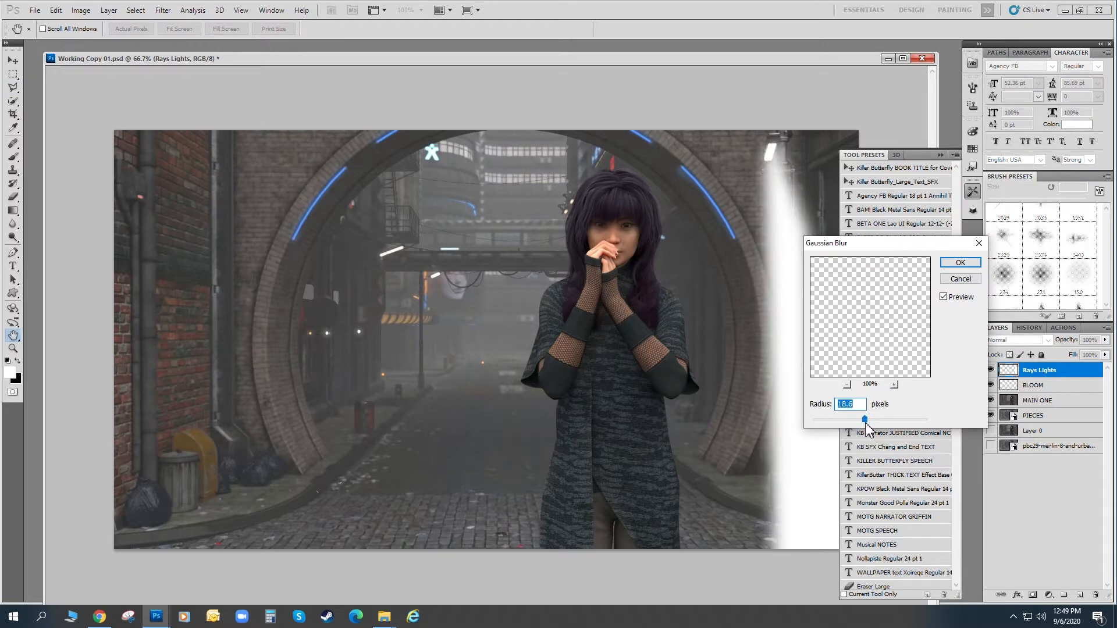
left_click_drag(865, 424, 868, 422)
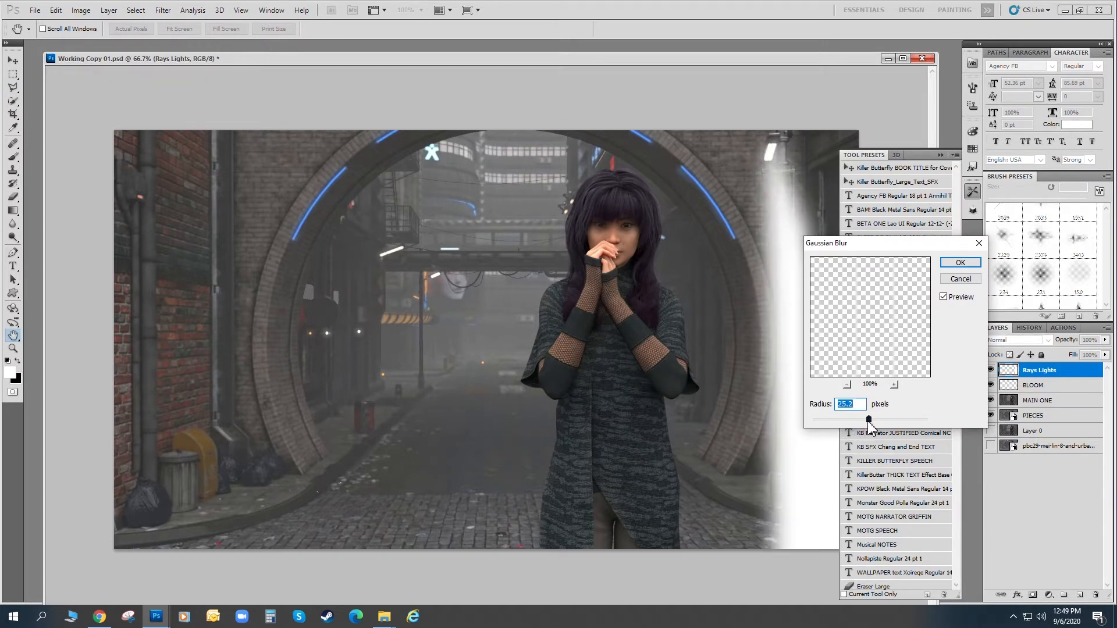
left_click(960, 262)
Reduce the Rays Lights layer's opacity to 25% and reposition the document window to view the beam.
left_click(1105, 340)
left_click_drag(1104, 352, 1065, 353)
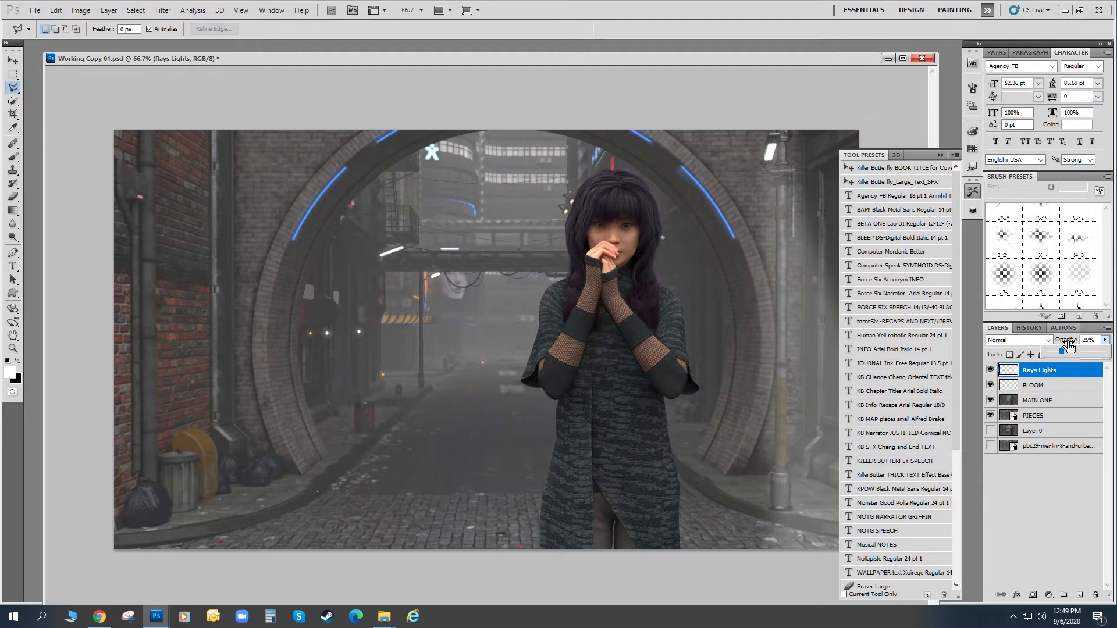
left_click_drag(412, 59, 367, 58)
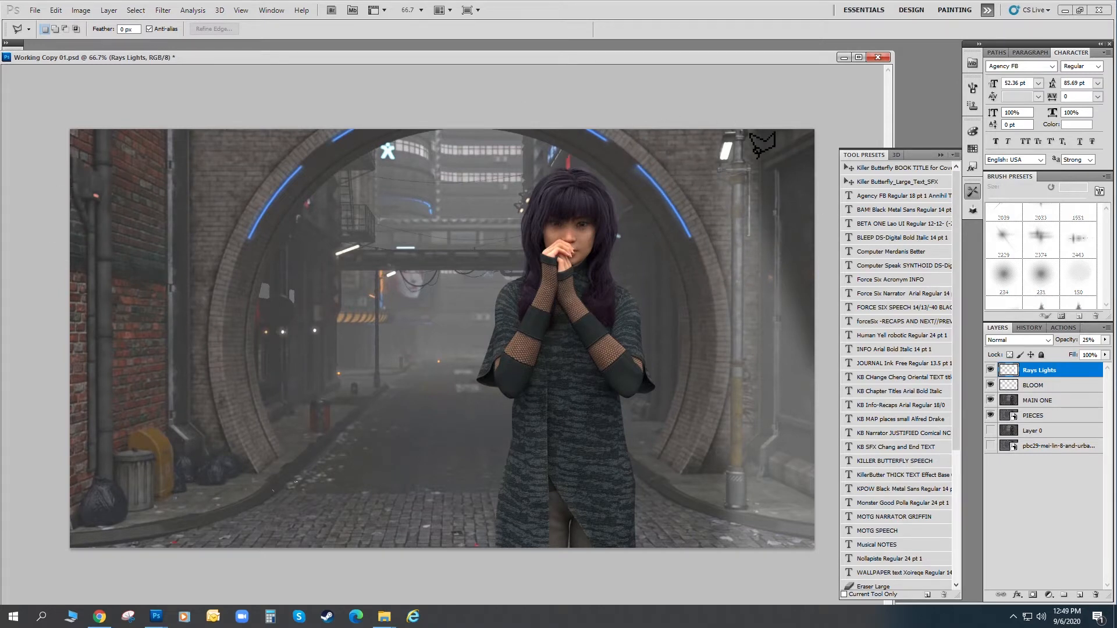
mouse_move(100, 56)
left_mouse_down()
mouse_move(170, 49)
mouse_move(128, 53)
left_mouse_up()
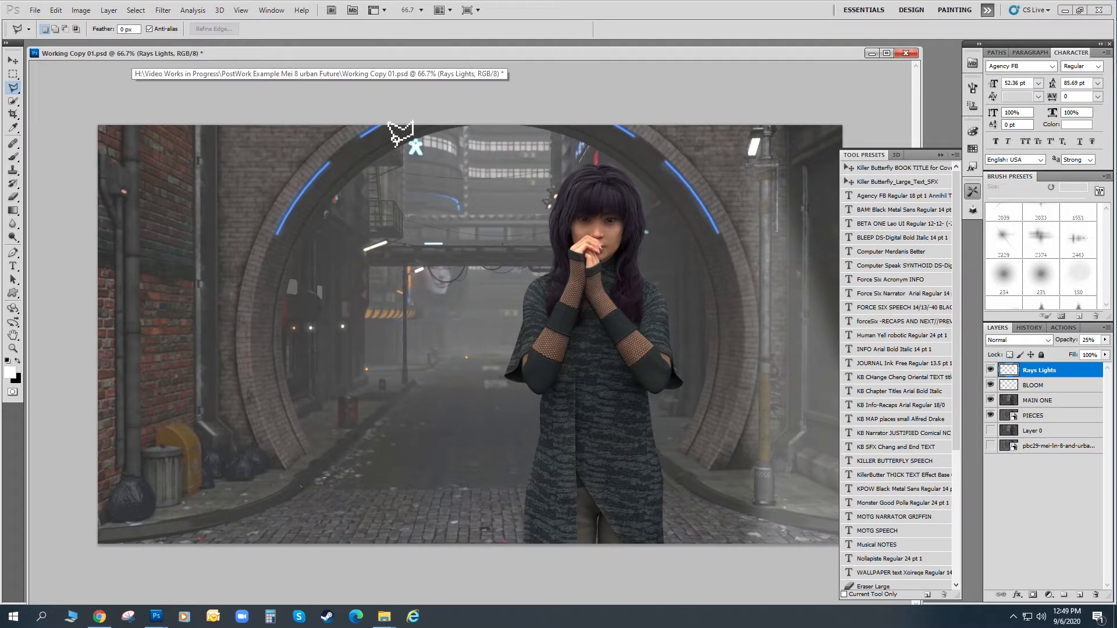
Create a new layer named "far light beams" above the Rays Lights layer.
left_click(114, 15)
mouse_move(125, 22)
left_click(324, 26)
type("far light beams")
key("Return")
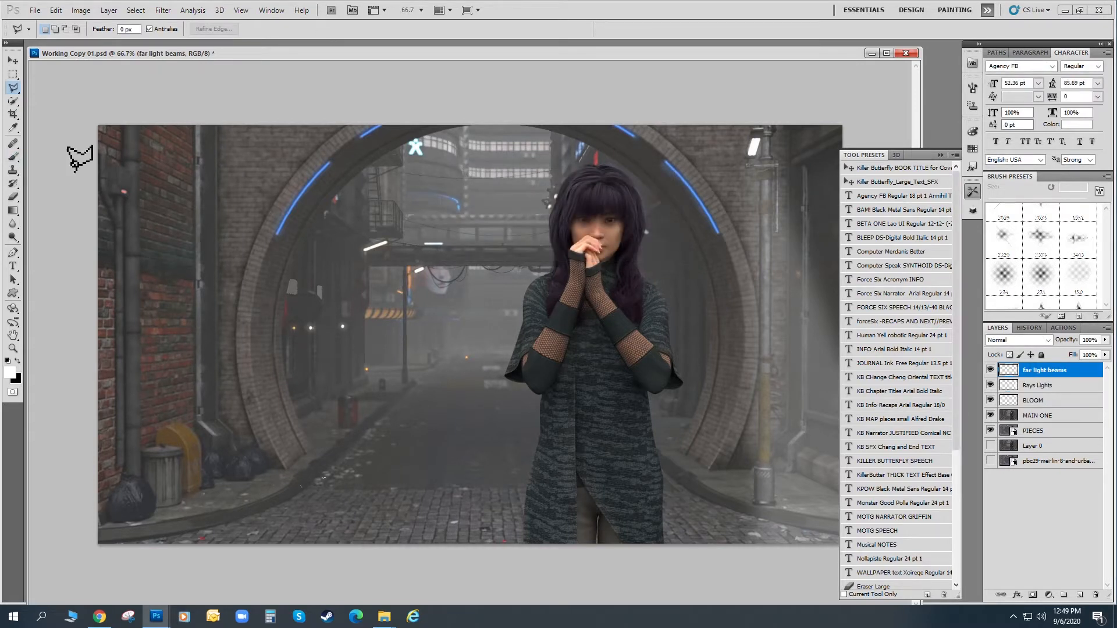
Outline widening beam selections from the two slanted white lamps inside the arch down to the street with the Polygonal Lasso.
left_click(388, 241)
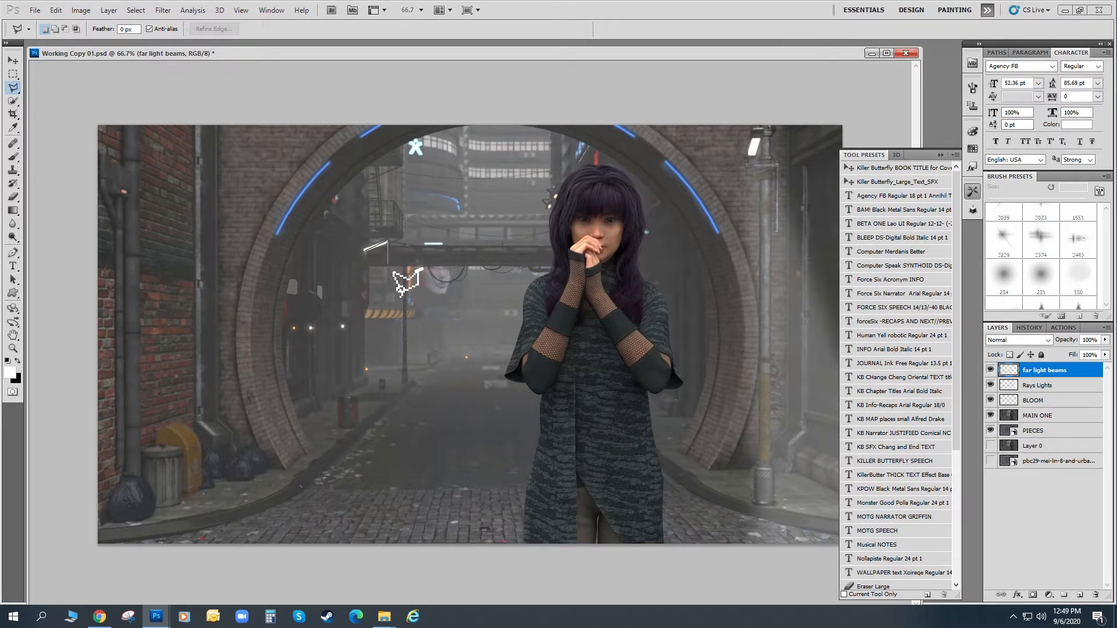
left_click(460, 414)
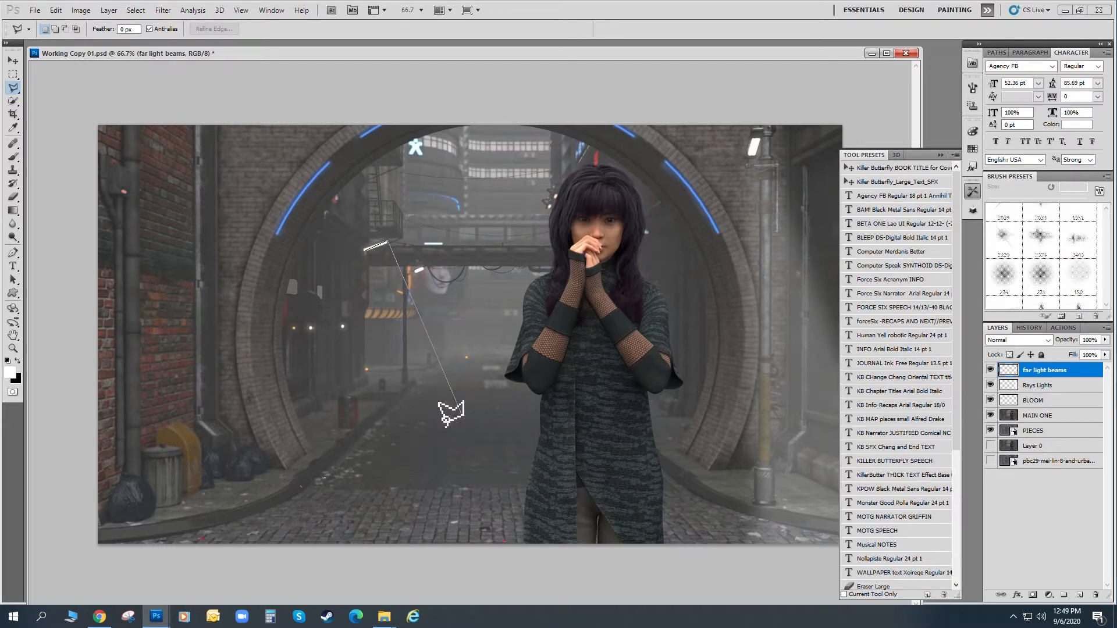
left_click(381, 413)
left_click(359, 412)
left_click(356, 398)
left_click(339, 397)
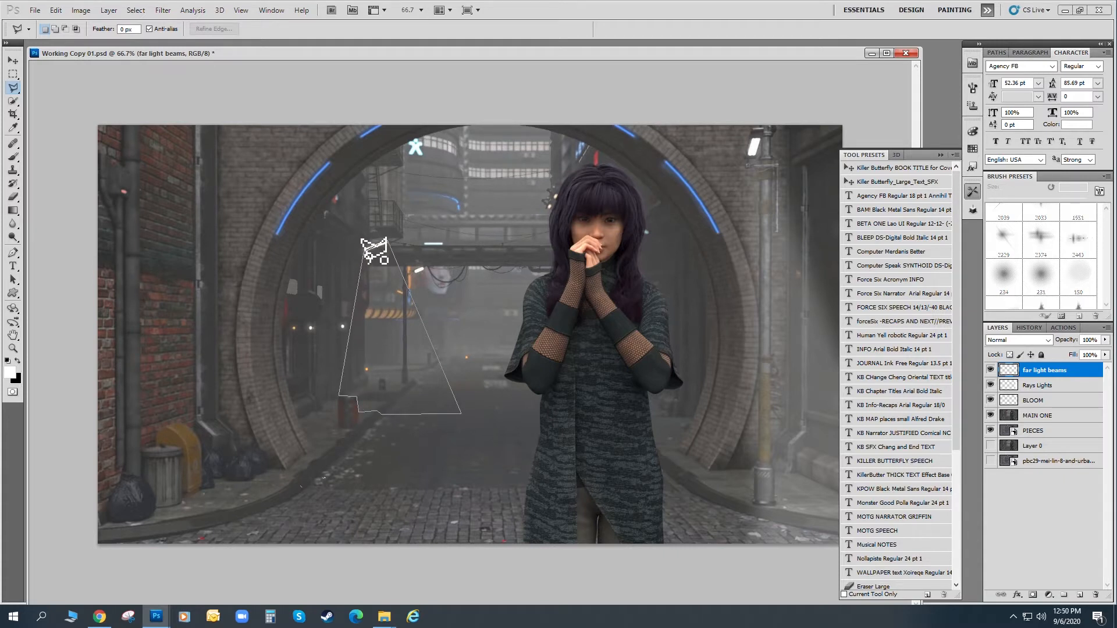
left_click(364, 250)
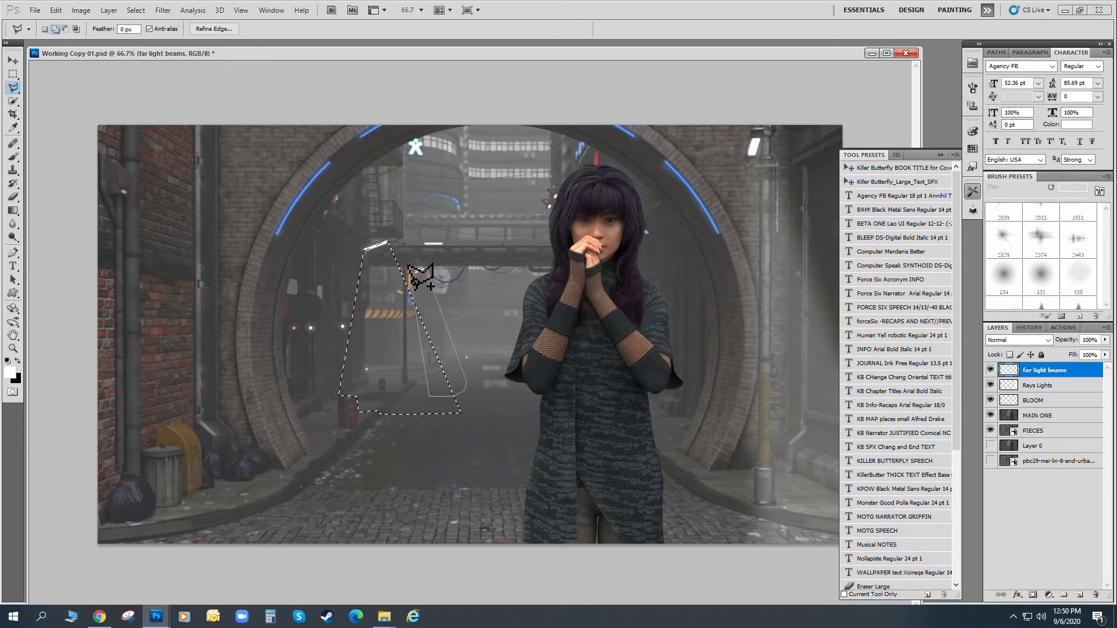
Restore the combined beam selection after deselecting it, fill it with white and clear the selection.
key("ctrl+d")
left_click(56, 10)
left_click(62, 22)
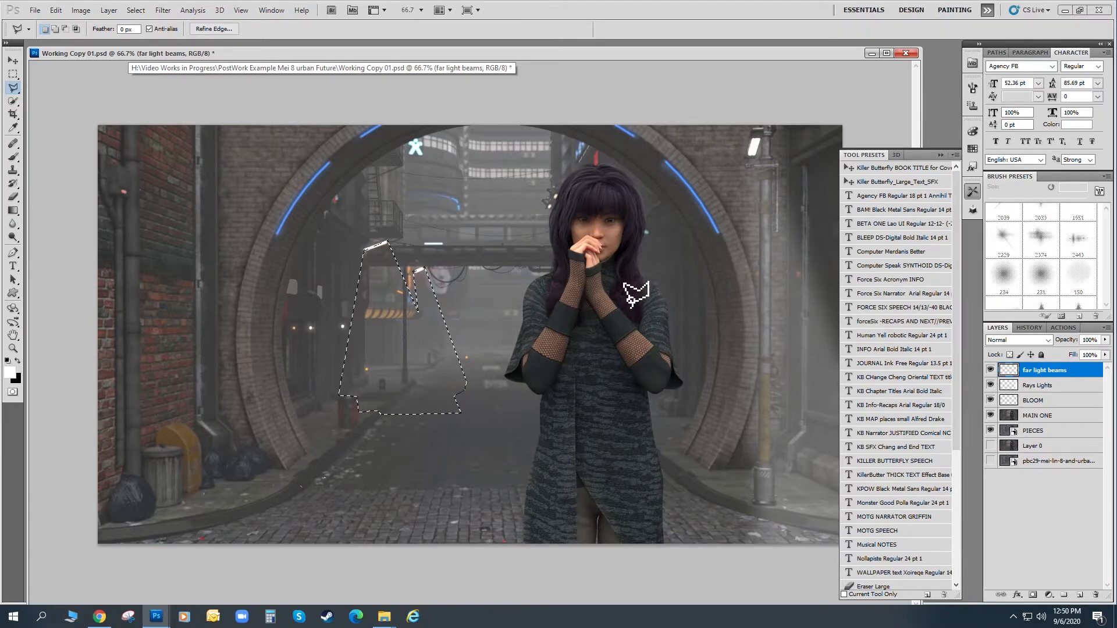
key("alt+BackSpace")
key("ctrl+d")
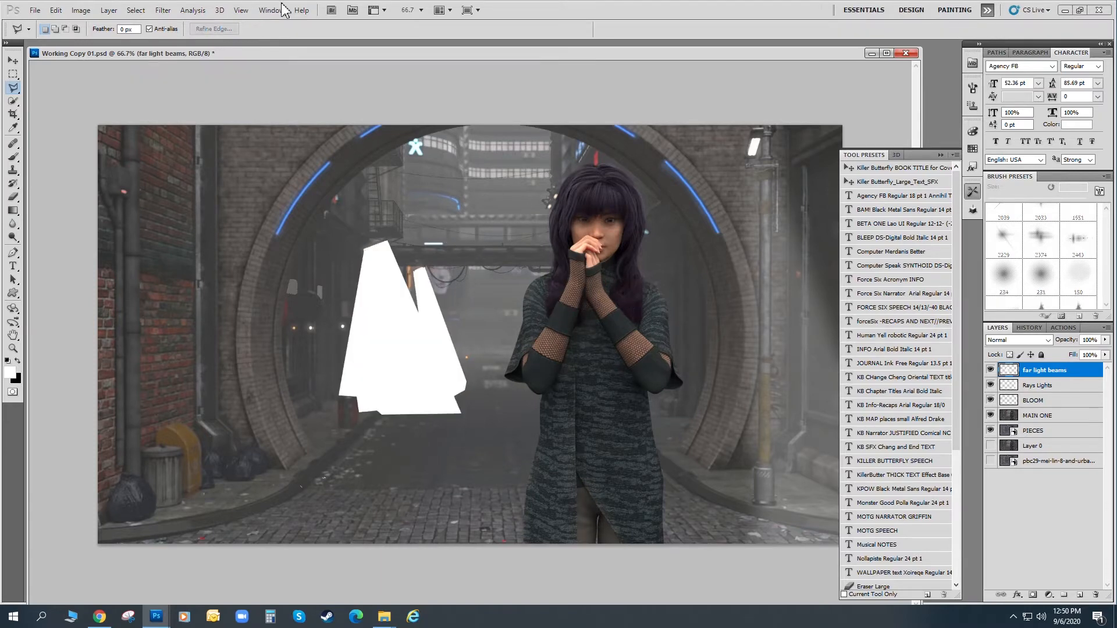
Soften the white background beams with a Gaussian Blur of 23.3 pixels.
left_click(163, 10)
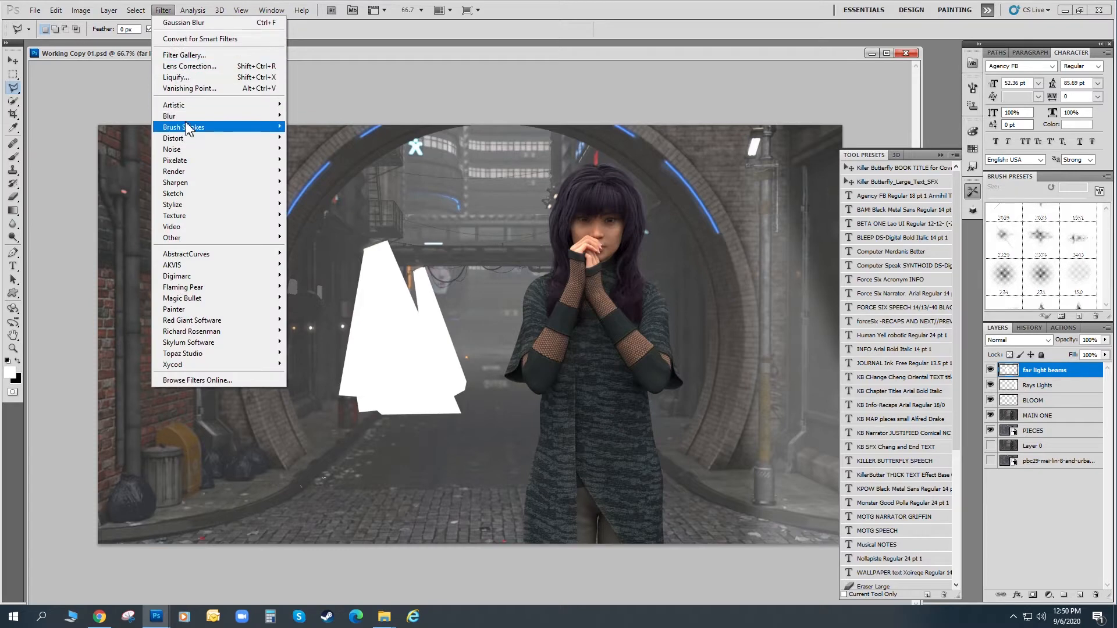
mouse_move(188, 119)
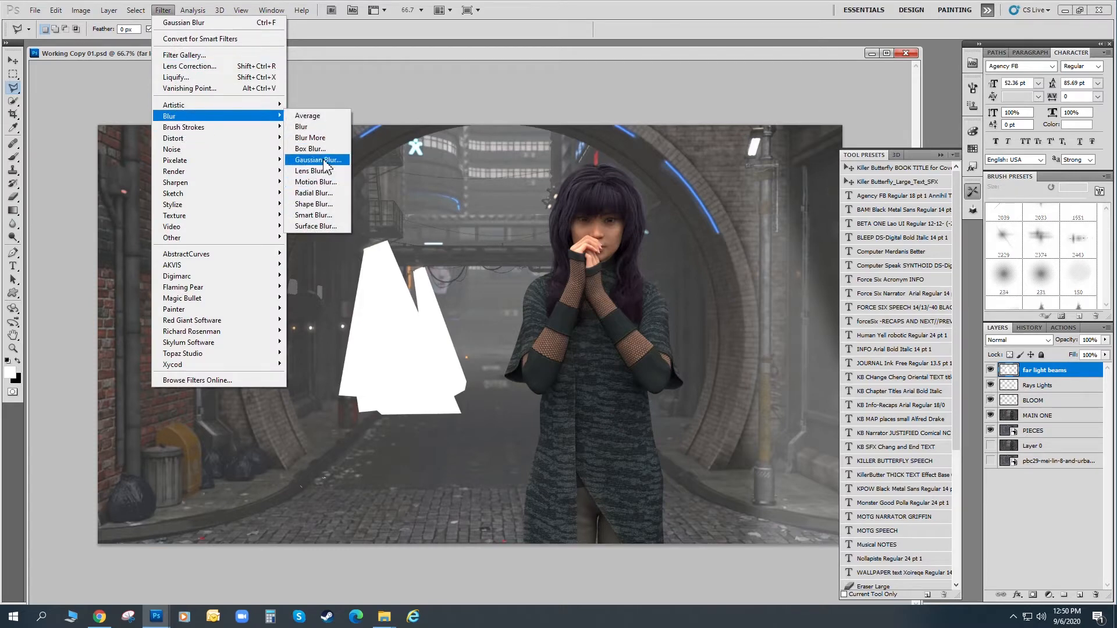
left_click(317, 160)
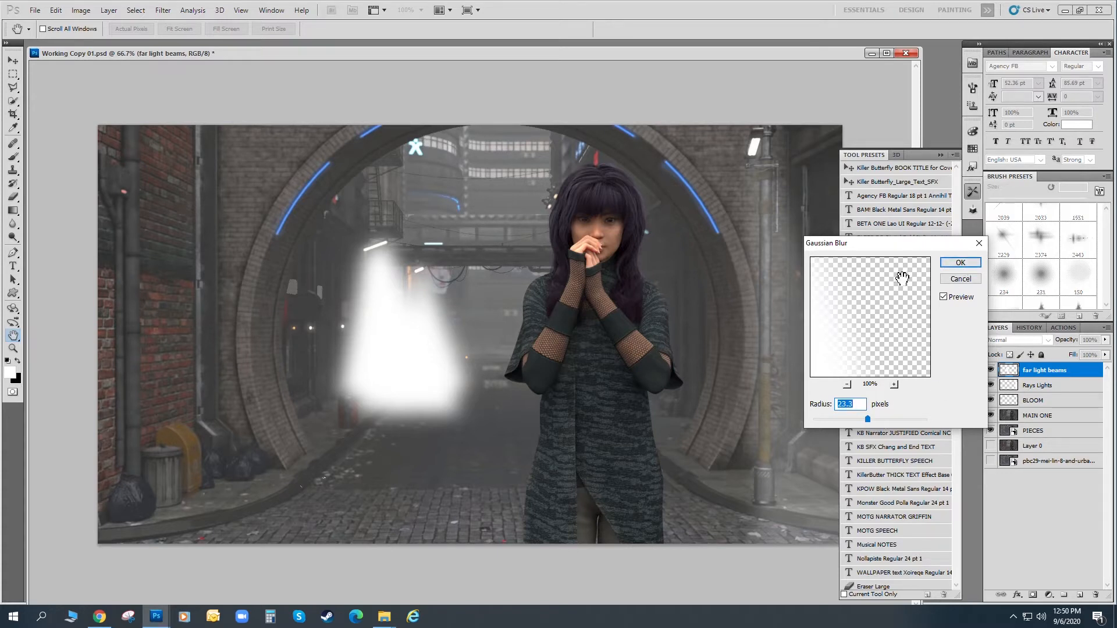
left_click(961, 263)
Lower the far light beams layer's opacity, trying 25% first and reducing it to 8%.
left_click(1104, 341)
left_click_drag(1107, 353, 1054, 396)
left_click(1054, 386)
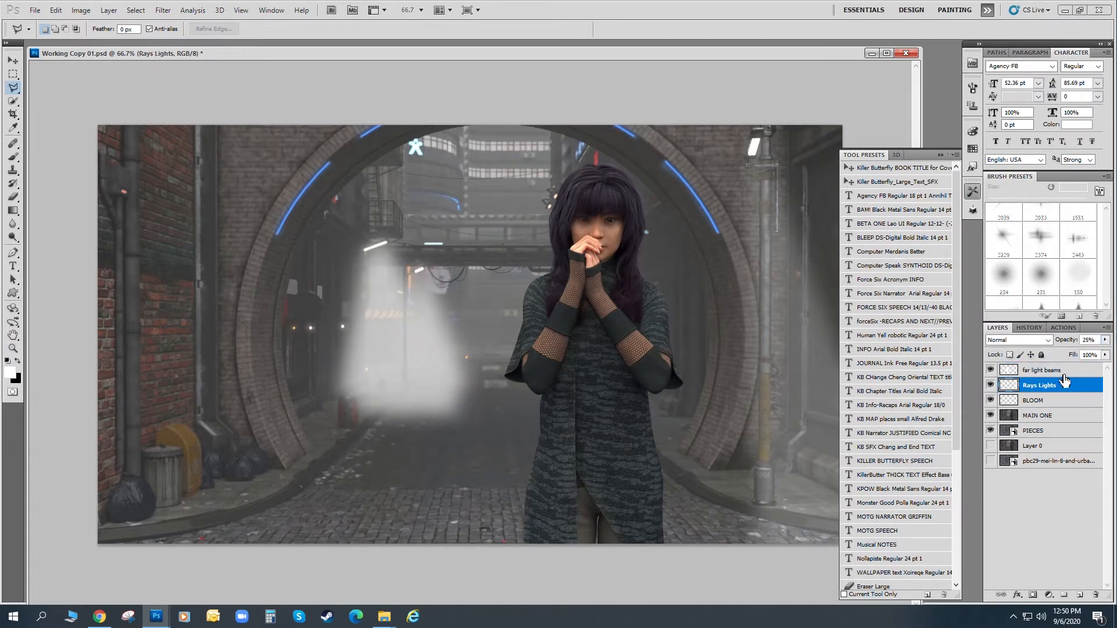
left_click(1064, 371)
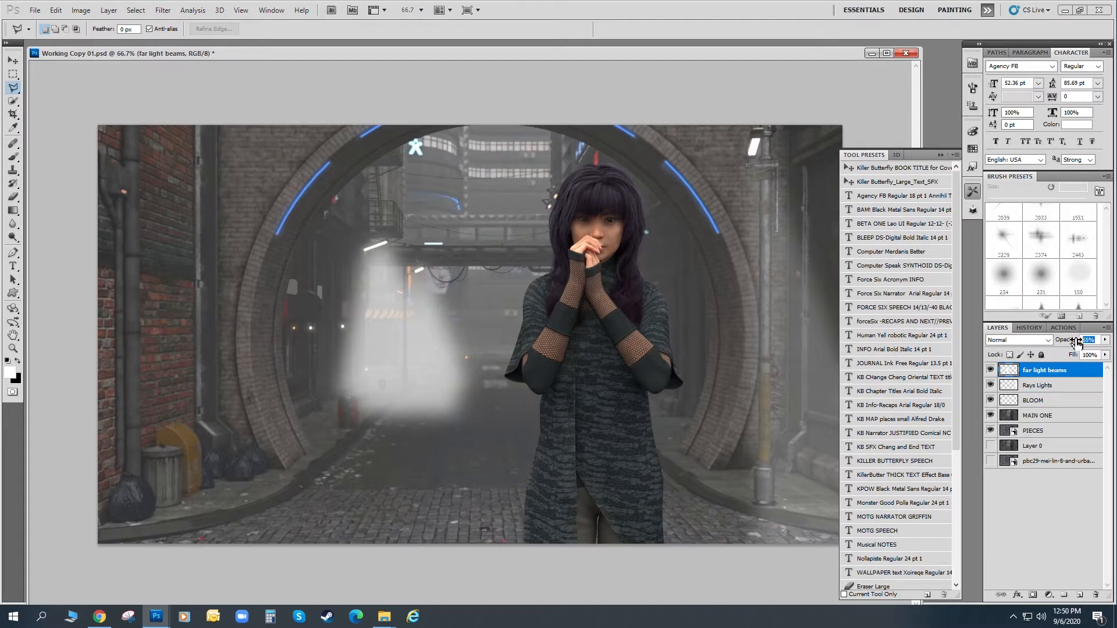
type("25")
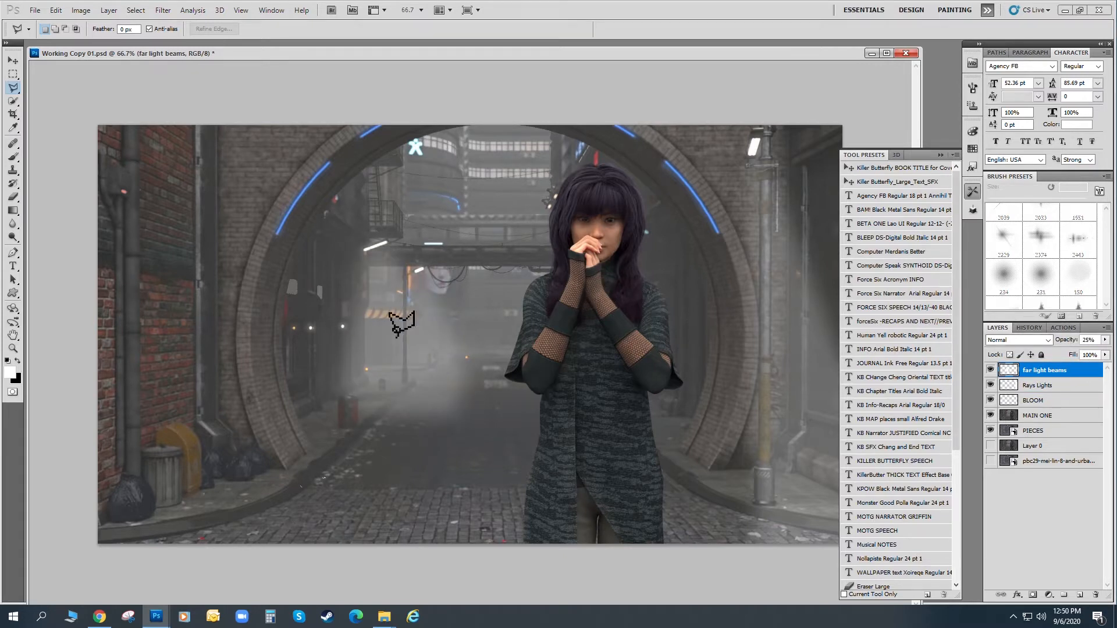
left_click(1105, 341)
left_click_drag(1060, 353, 1052, 353)
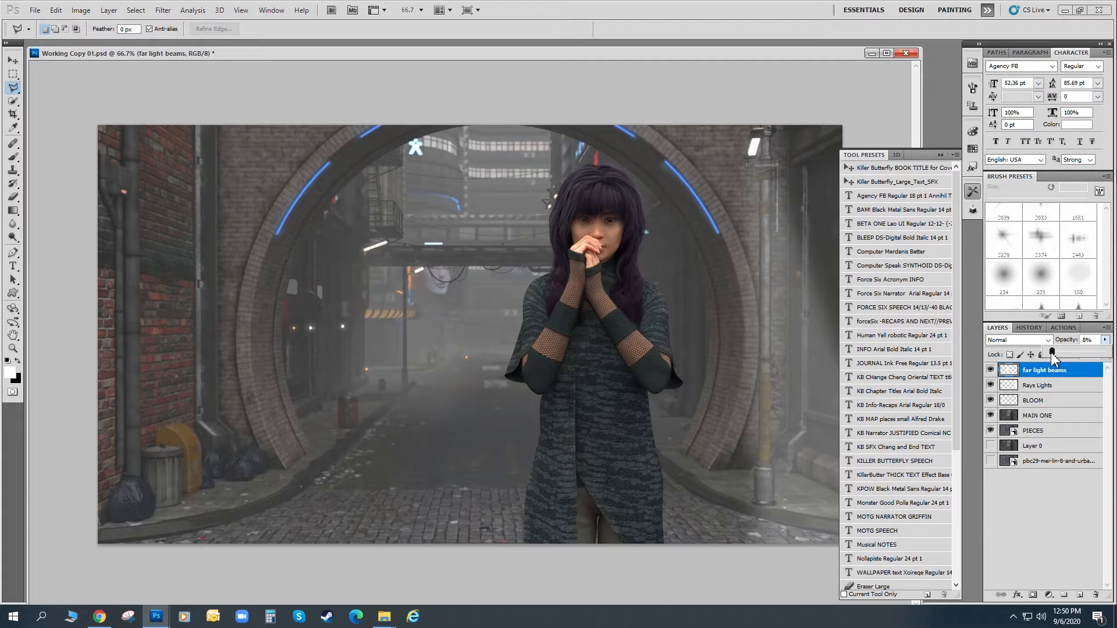
Compare the scene with the far light beams layer hidden and shown.
left_click(991, 370)
left_click(990, 370)
left_click(990, 370)
left_click(991, 372)
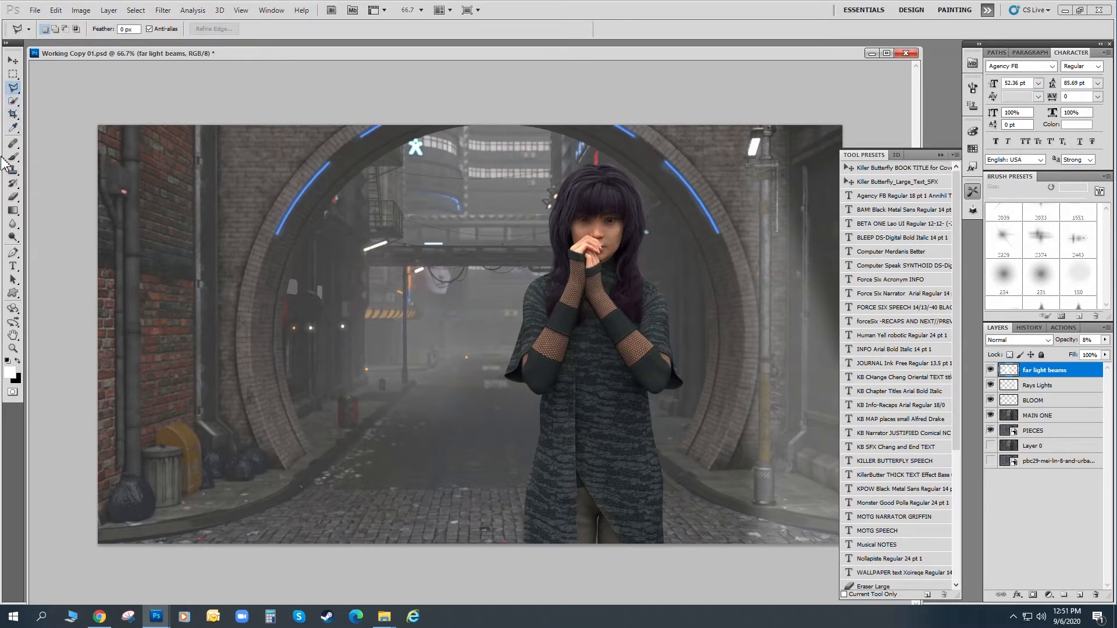
Hide the far light beams, Rays Lights, BLOOM and MAIN ONE layers, comparing the face billboard on MAIN ONE with the PIECES version.
left_click(13, 348)
left_click_drag(445, 280, 579, 263)
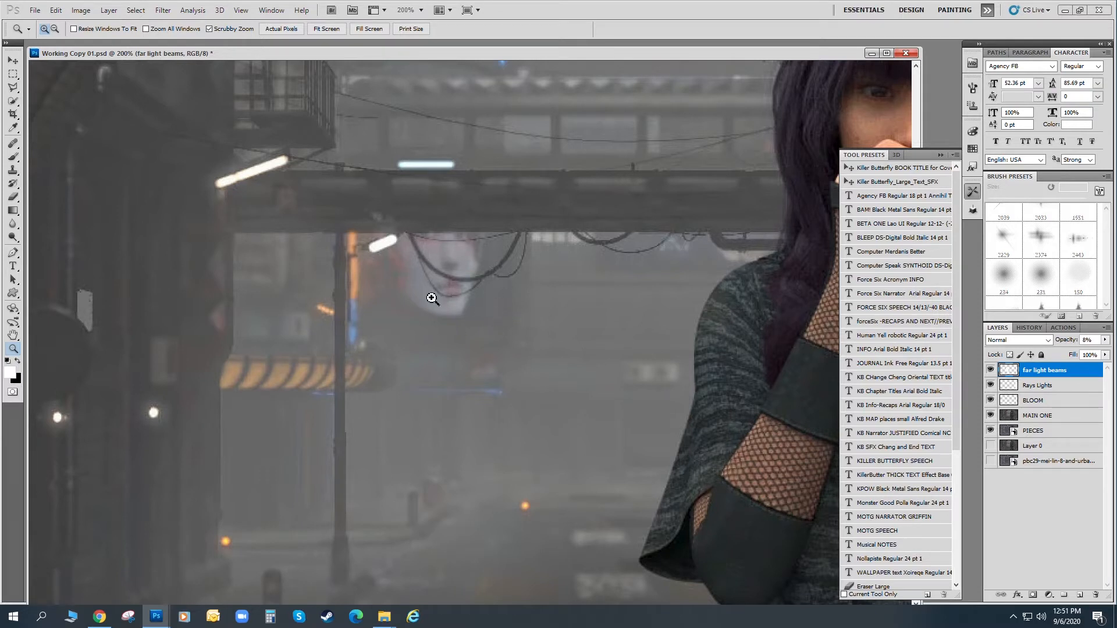
left_click_drag(991, 371, 991, 417)
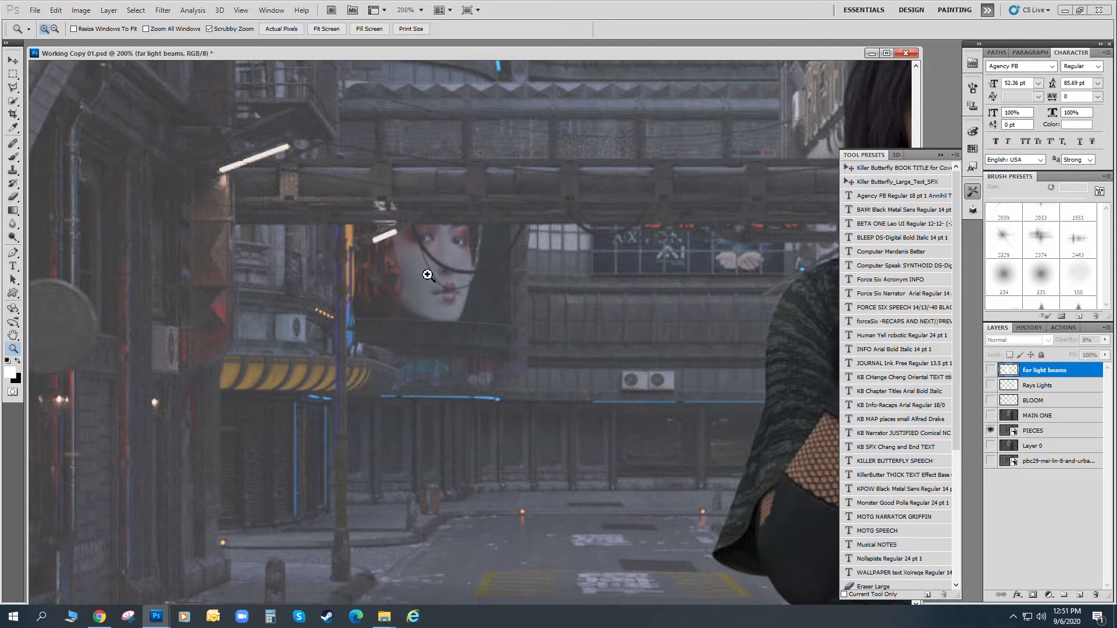
left_click(991, 415)
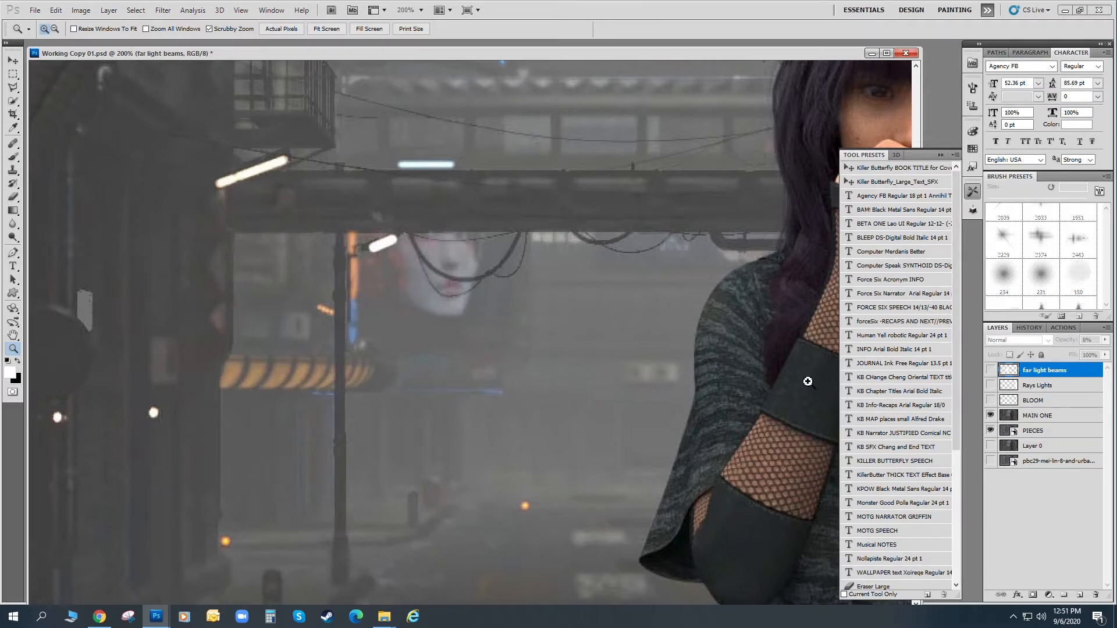
left_click(991, 416)
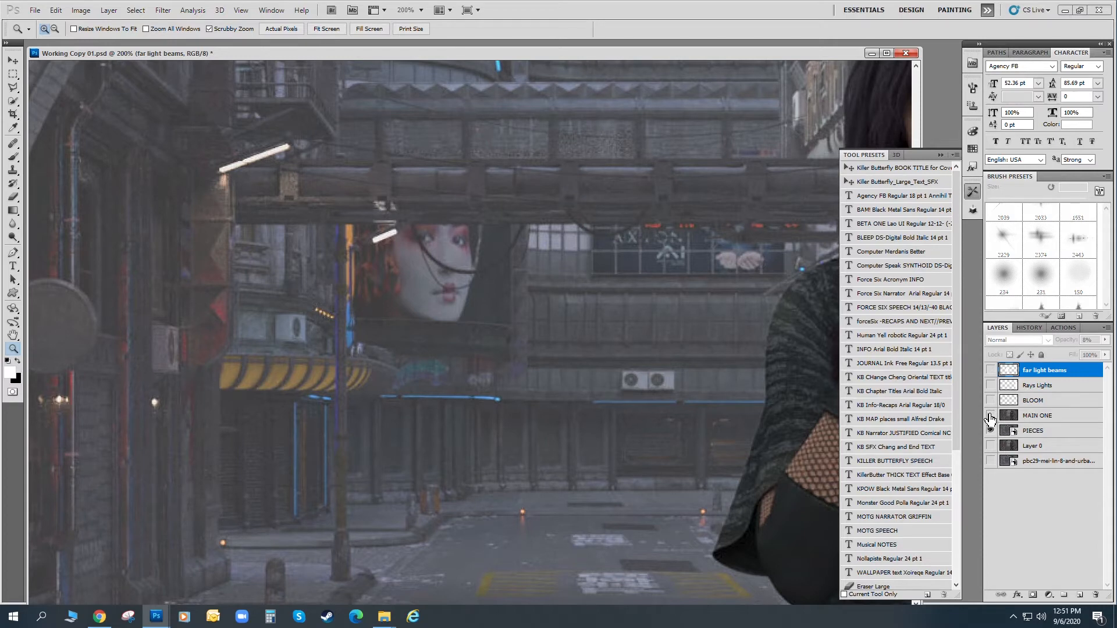
left_click(990, 415)
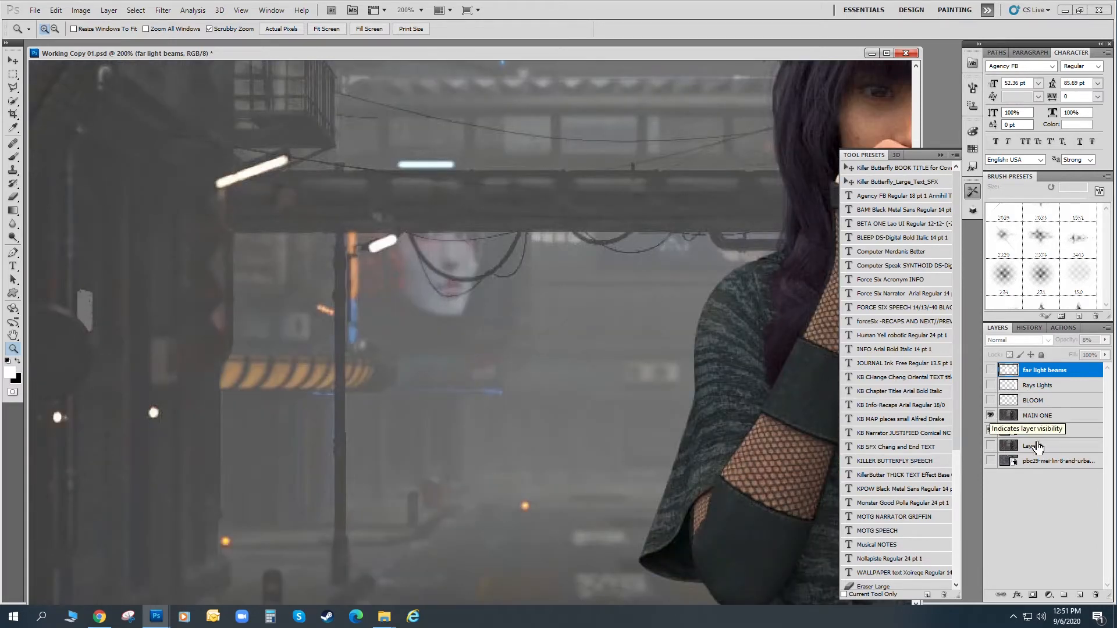
left_click(991, 416)
Outline the face billboard on the PIECES layer with a four-sided Polygonal Lasso selection.
left_click(1036, 434)
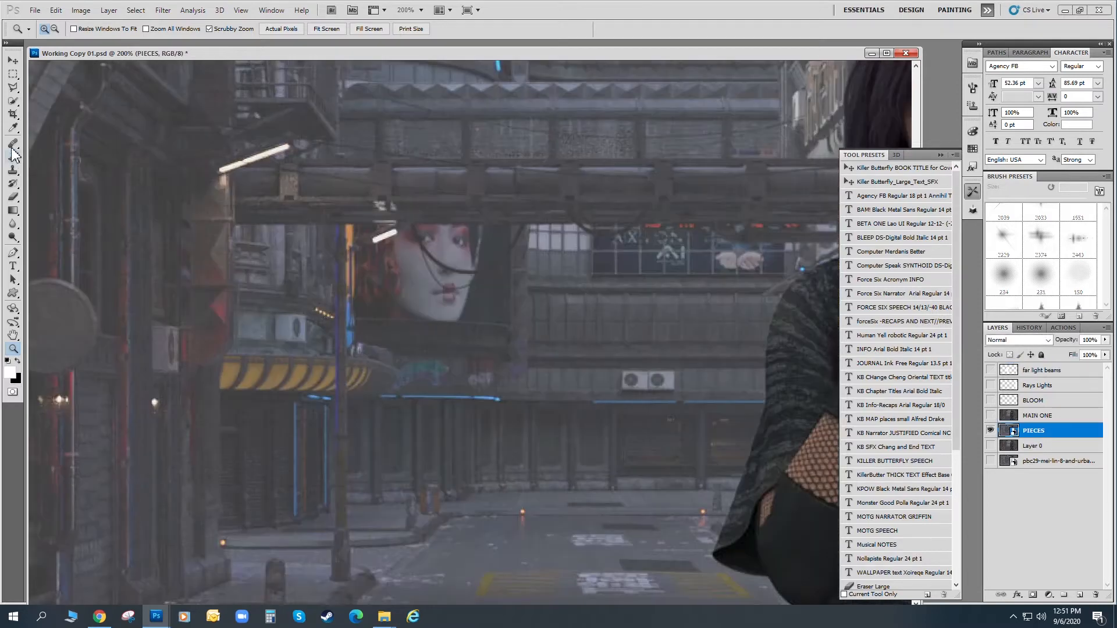
left_click(14, 87)
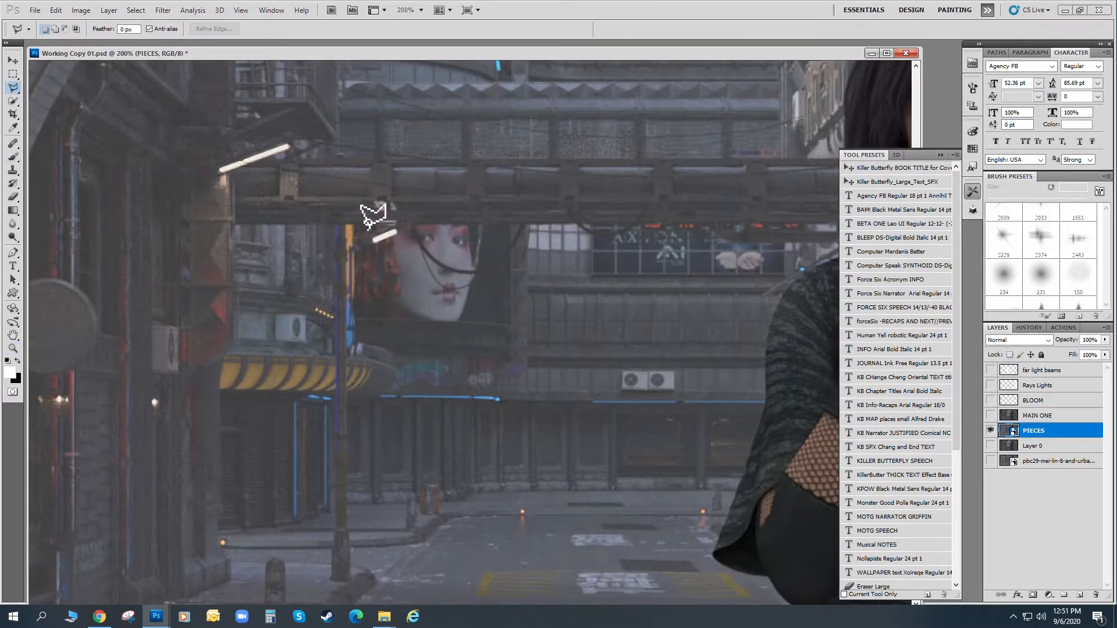
left_click(510, 222)
left_click(510, 326)
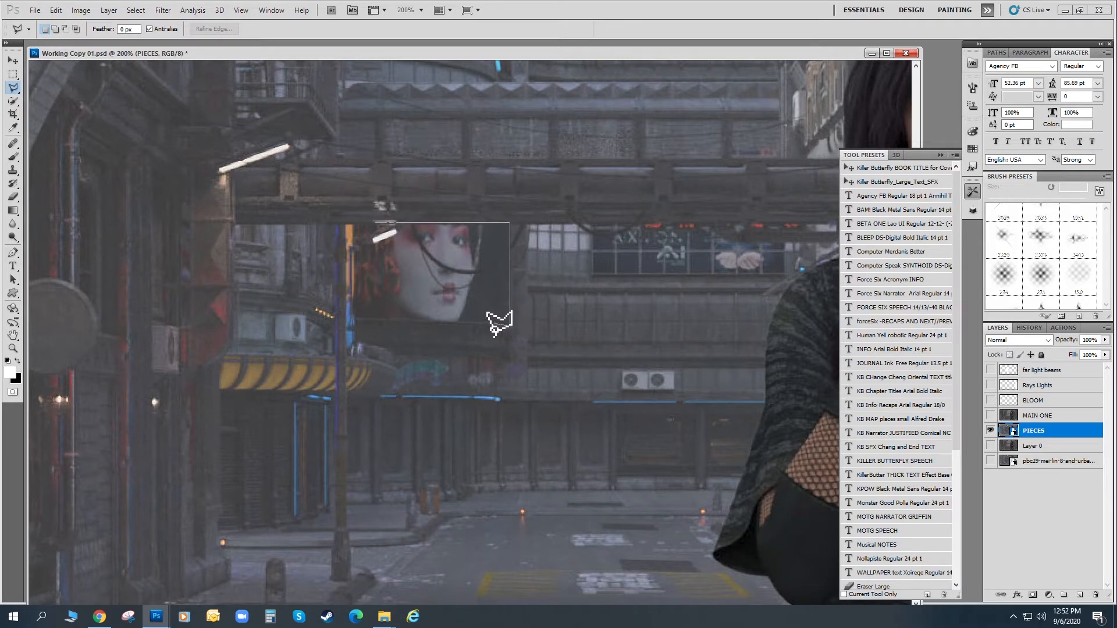
left_click(463, 319)
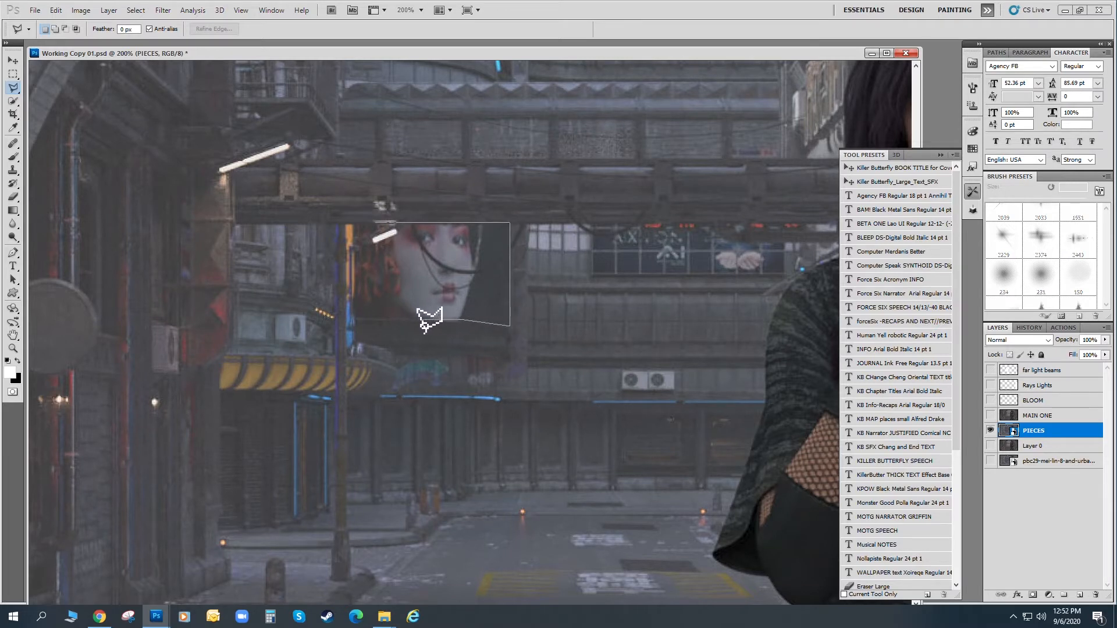
left_click(353, 319)
left_click(352, 224)
left_click(400, 226)
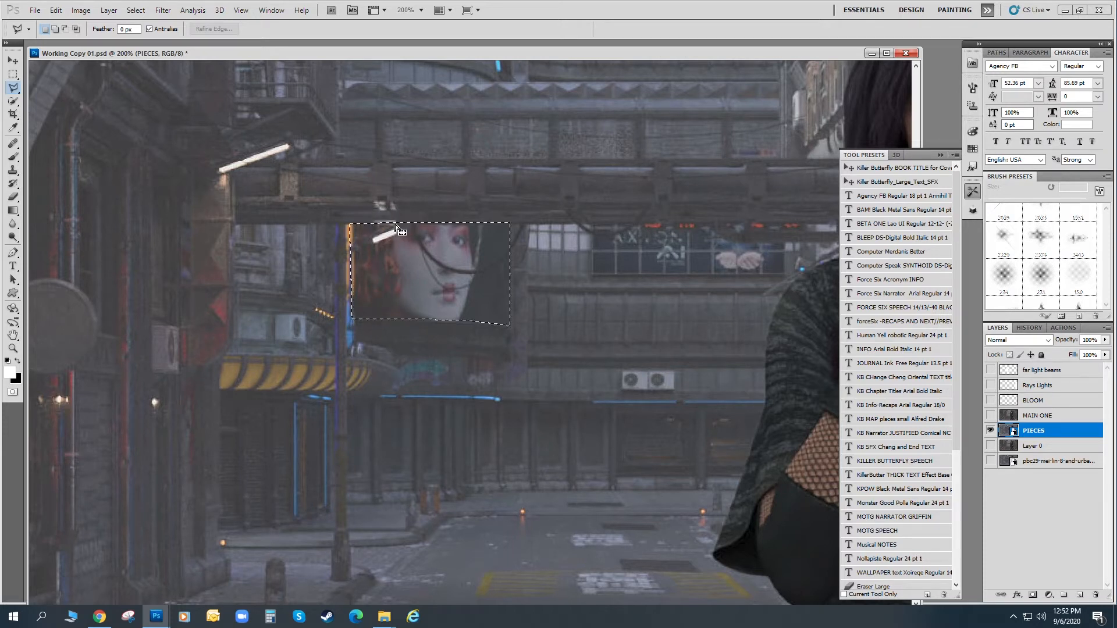
Copy the selected billboard to a new layer named Face Billboard and place it directly above BLOOM.
left_click(108, 10)
mouse_move(116, 22)
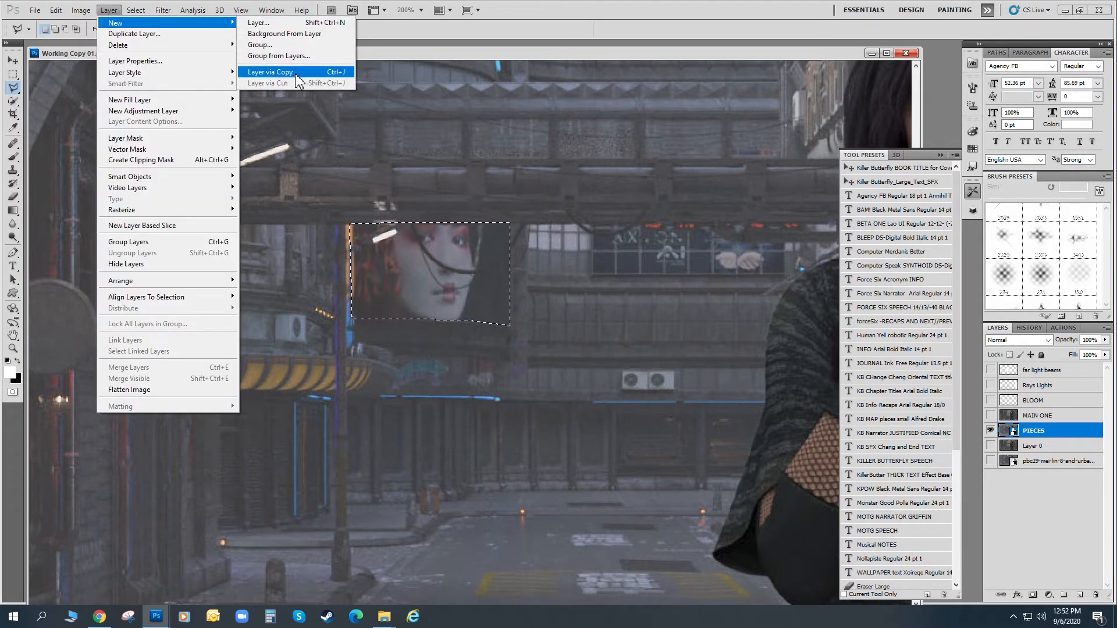
left_click(296, 76)
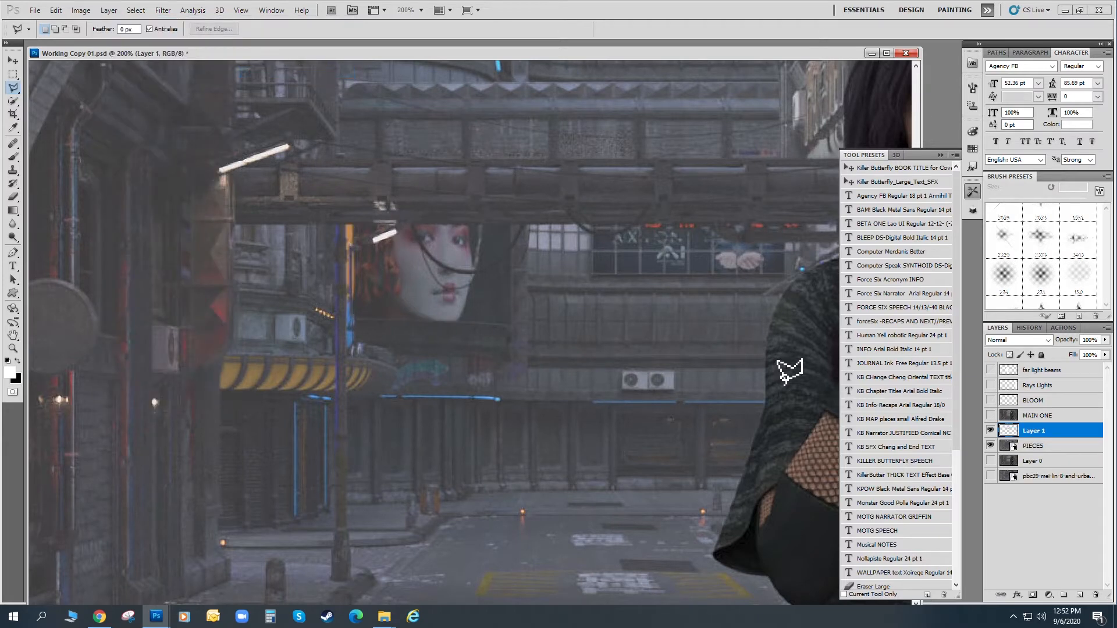
double_click(1030, 430)
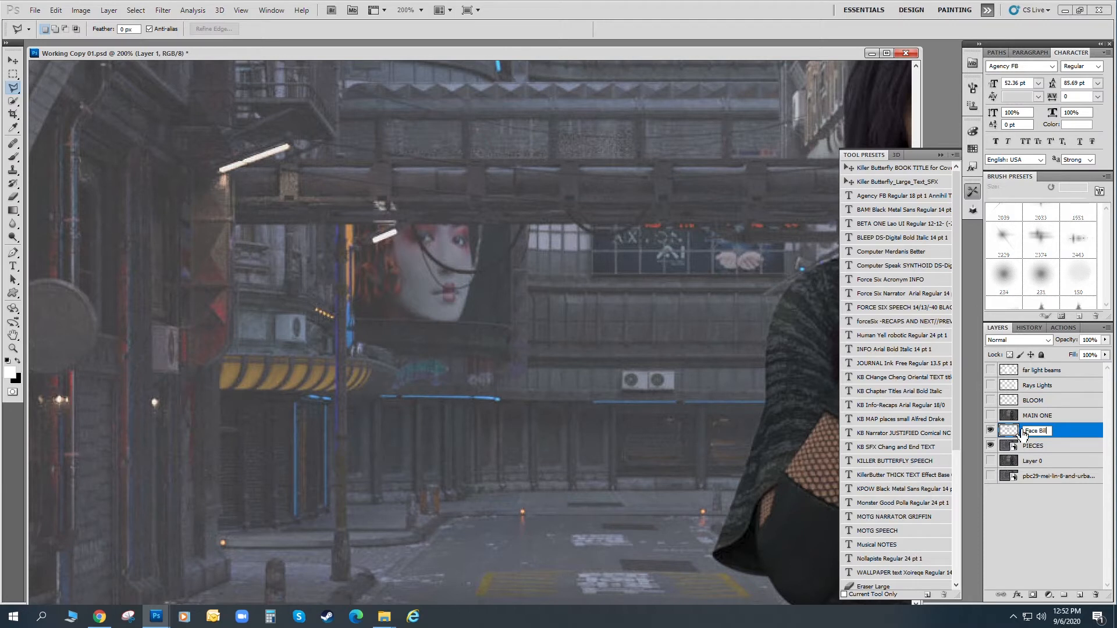
type("rd")
key("Return")
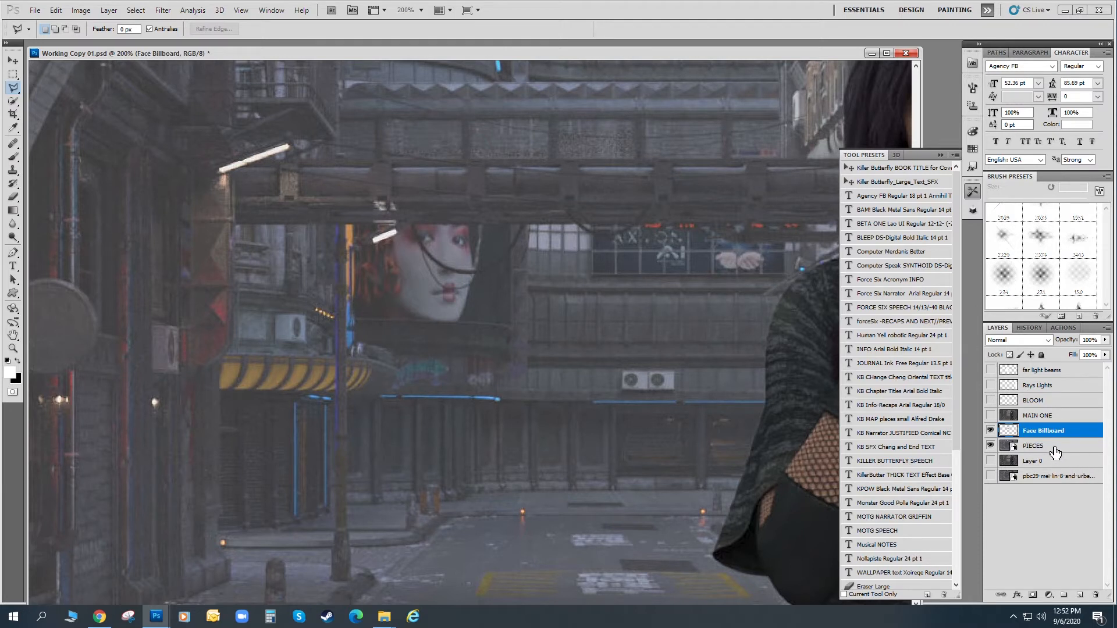
left_click_drag(1046, 434, 1053, 404)
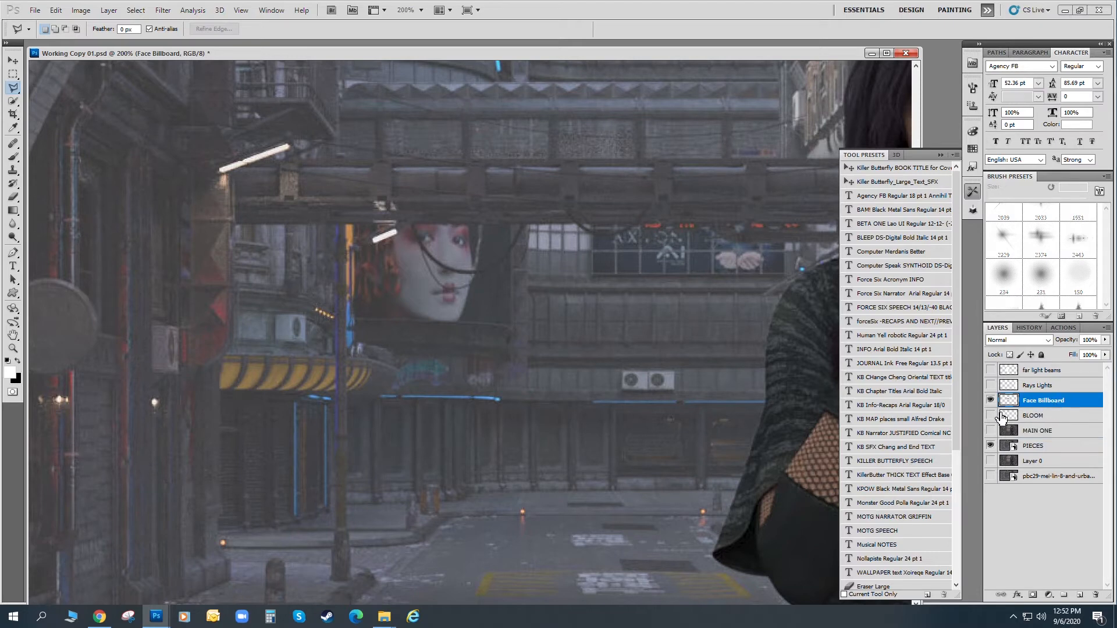
Show the MAIN ONE layer and nudge the billboard copy down until its face lines up with the foggy one beneath.
left_click(990, 433)
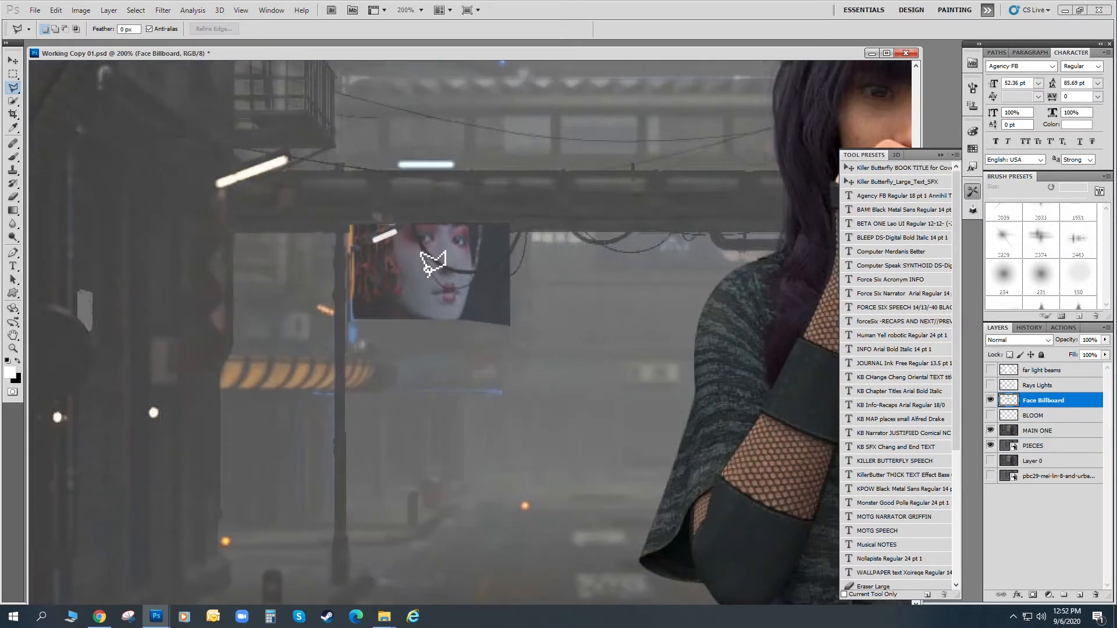
left_click(13, 61)
key("Down")
key("Down")
key("Down")
key("Down")
key("Down")
key("Down")
key("Down")
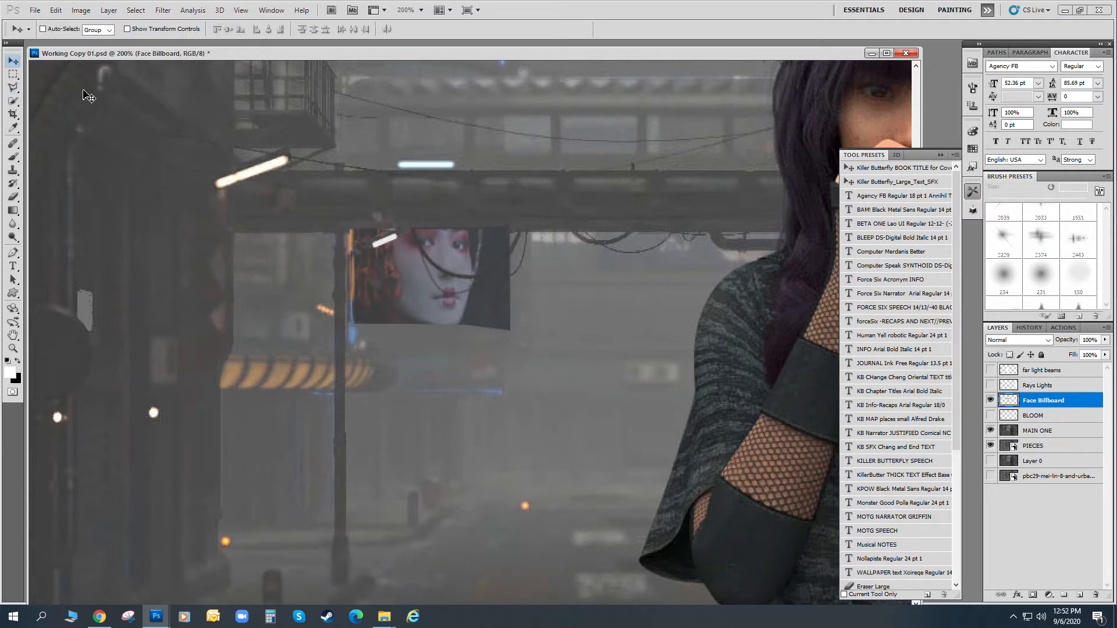
key("Down")
key("Down")
key("Down")
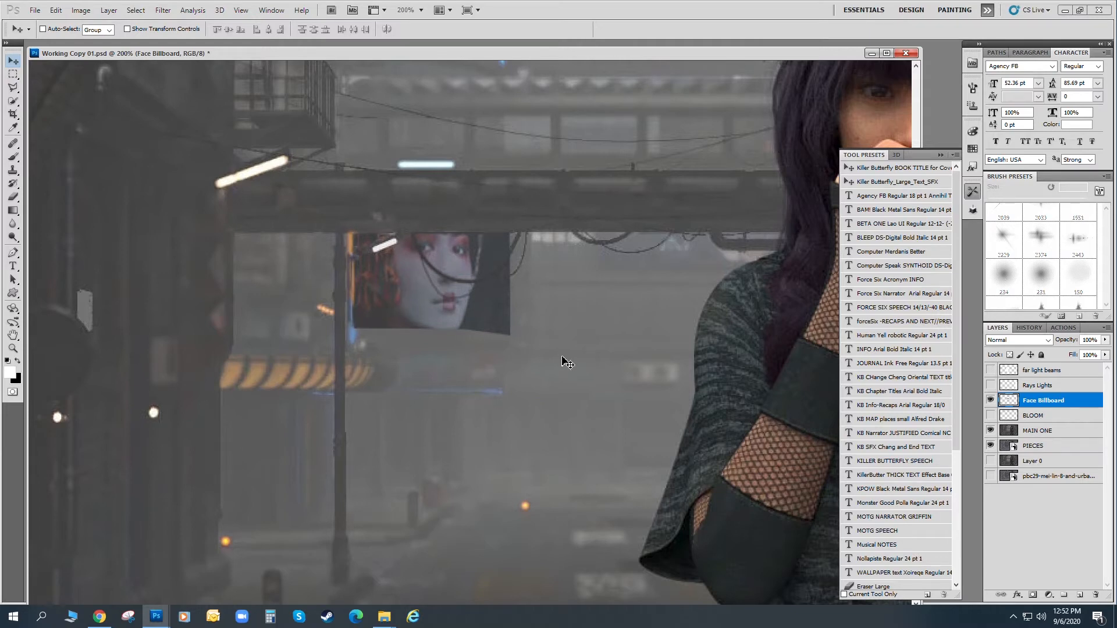
Compare the background with the Face Billboard layer hidden and shown.
key("ctrl+minus")
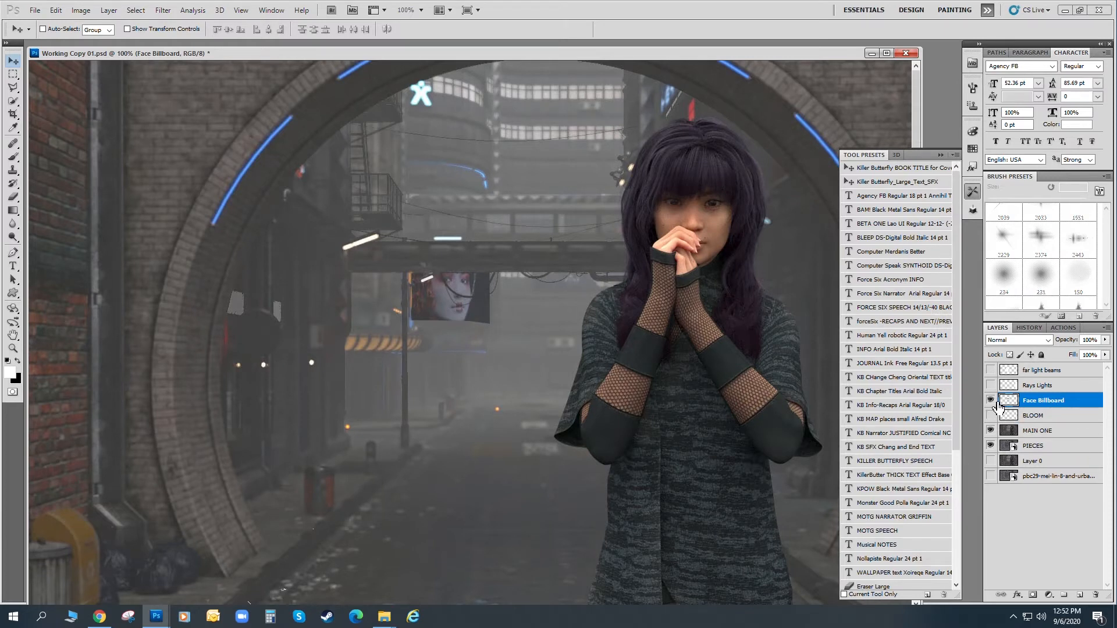
left_click(992, 402)
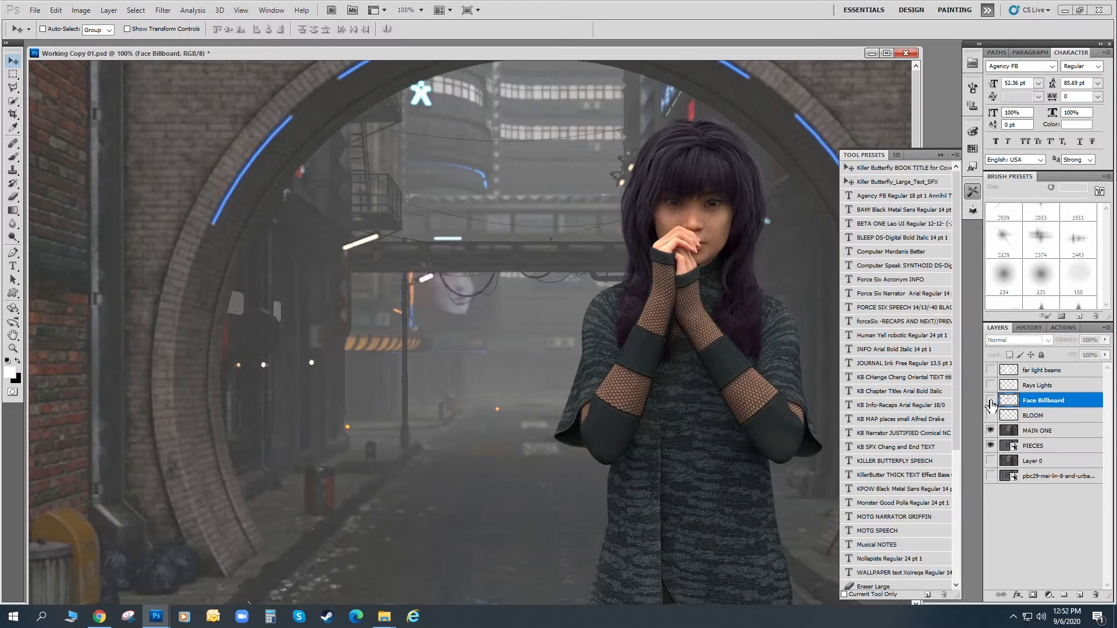
left_click(991, 402)
left_click(991, 402)
left_click(992, 401)
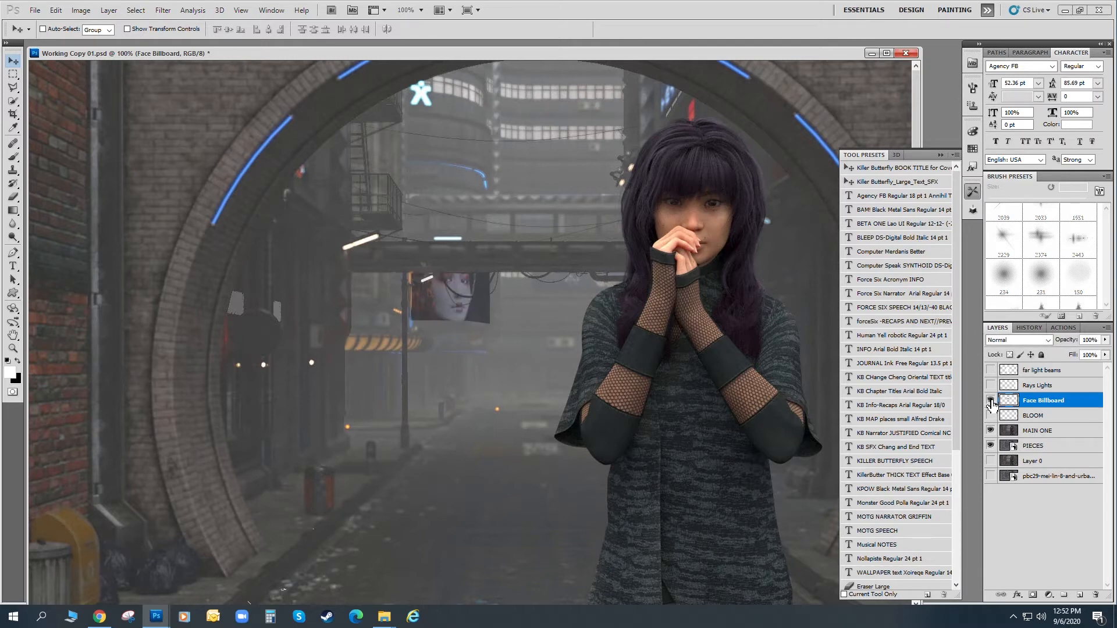
left_click(992, 401)
left_click(991, 402)
left_click(991, 402)
left_click(991, 401)
left_click(992, 402)
left_click(991, 402)
Clone away the cable on the billboard's dark edge and the thin wire across the cheek with the Clone Stamp.
left_click(13, 348)
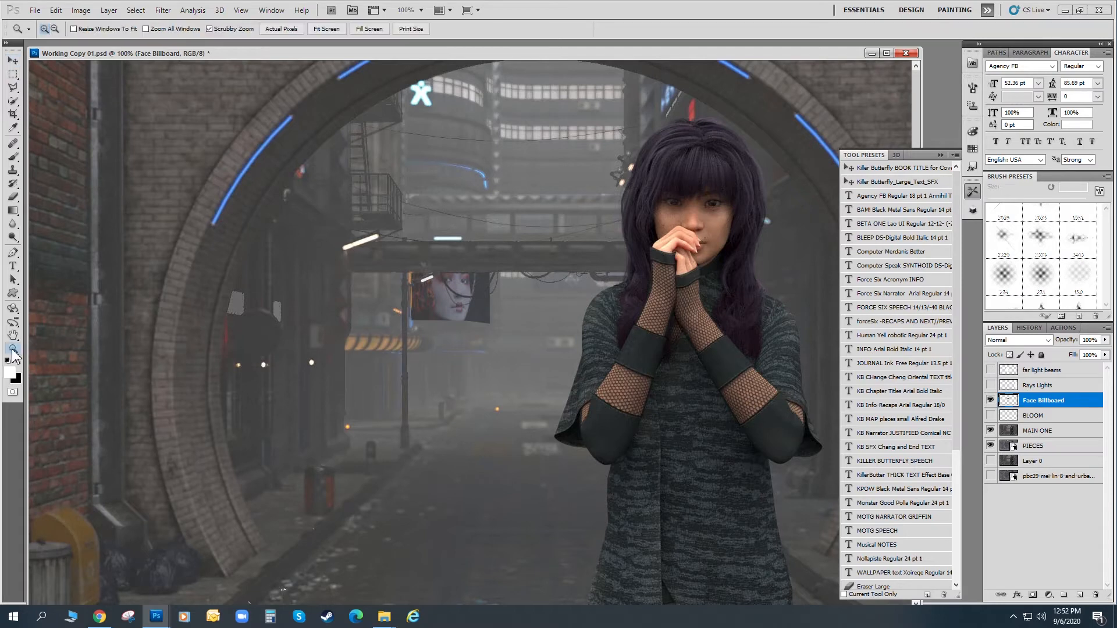
left_click(428, 288)
left_click(434, 283)
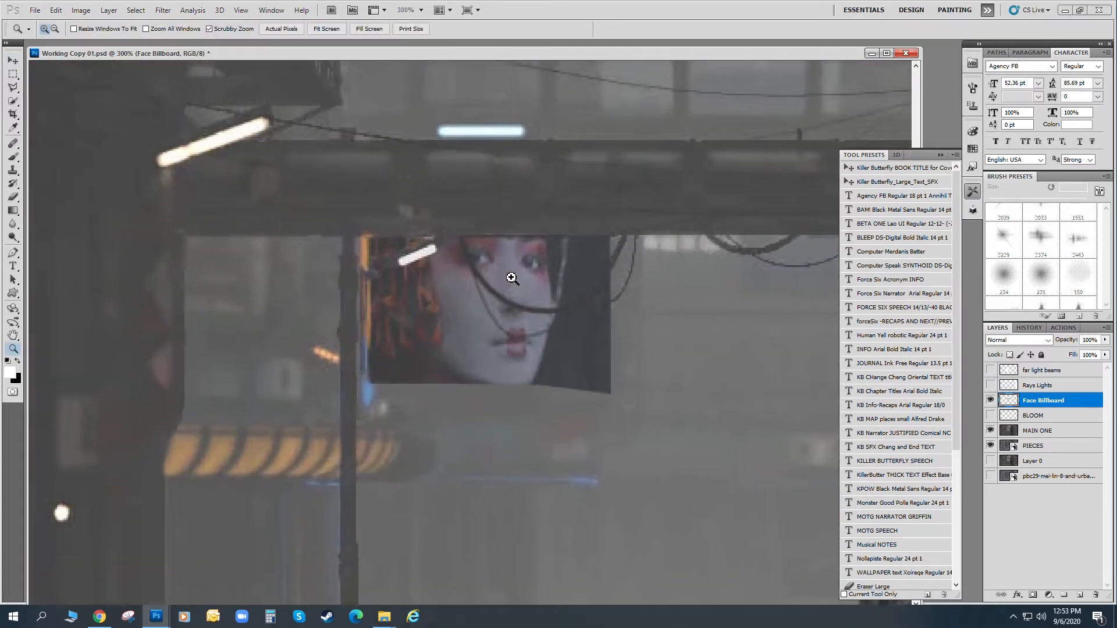
left_click(508, 278)
left_click(478, 303)
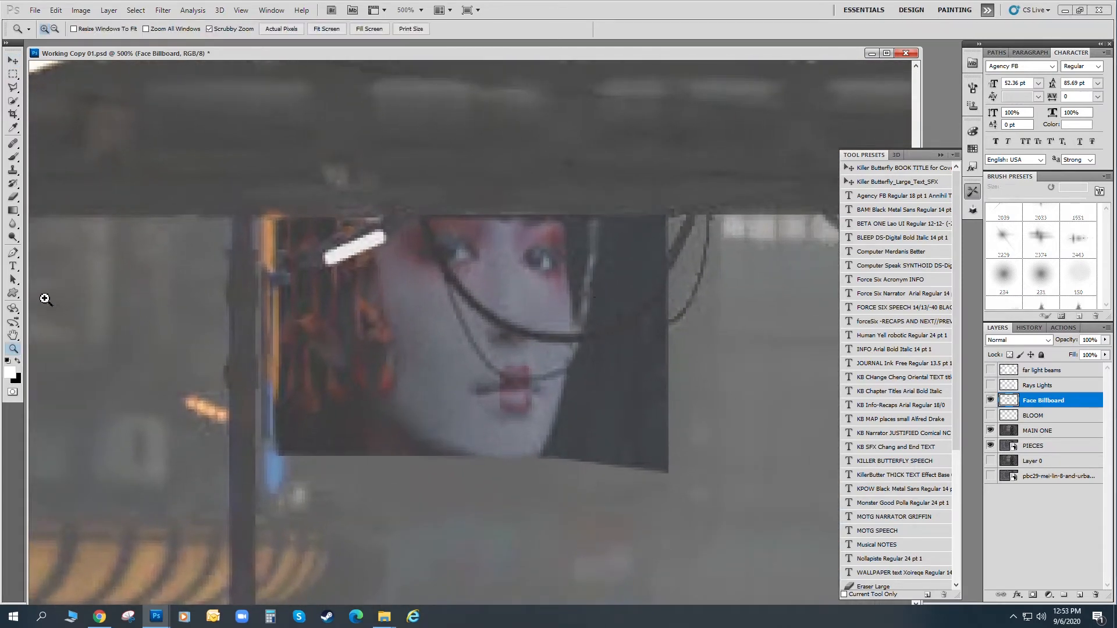
left_click(13, 169)
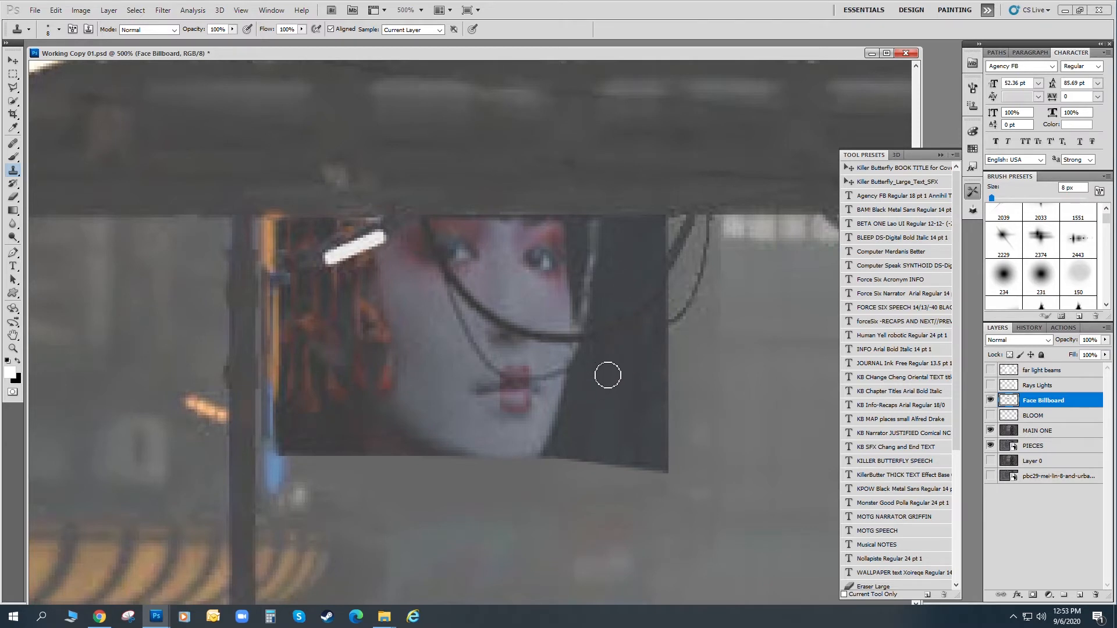
left_click(613, 369, "alt")
left_click_drag(601, 335, 619, 320)
left_click(433, 306, "alt")
left_click_drag(447, 293, 455, 304)
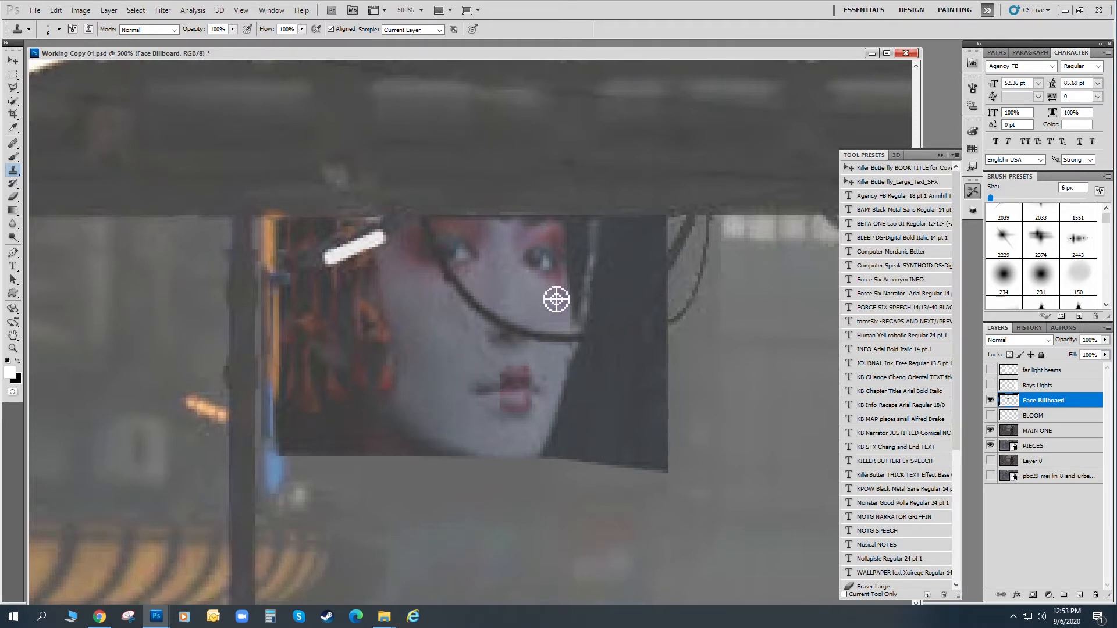
Clone nearby skin and hair tones over the thick cable from the nose to the far edge of the face.
left_click(546, 314, "alt")
left_click(539, 339)
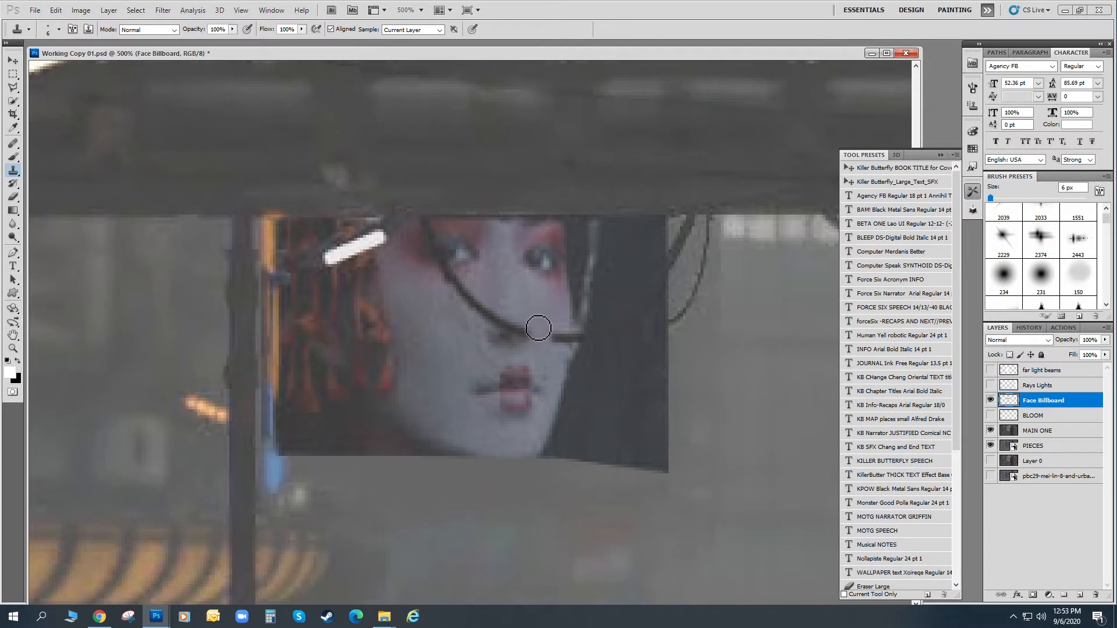
left_click(559, 329, "alt")
left_click(552, 345)
left_click(558, 317, "alt")
left_click(566, 340)
left_click(587, 327, "alt")
left_click(579, 343)
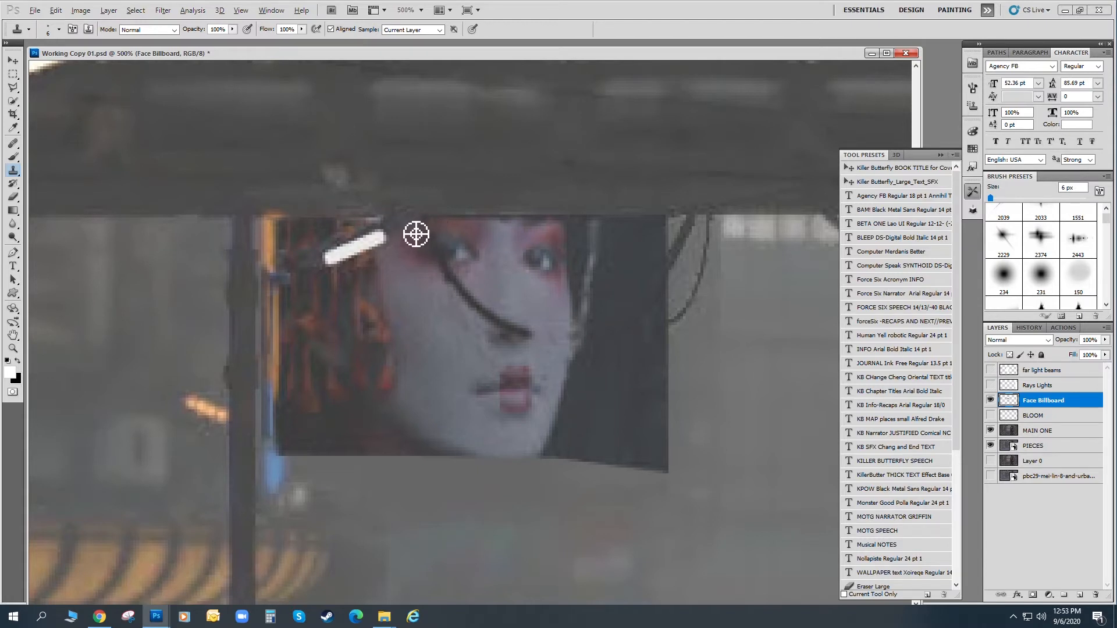
Clone cheek skin over the remaining thick cable from beneath the eye down to the nose.
left_click(430, 284, "alt")
left_click(444, 277)
left_click(440, 289, "alt")
left_click(456, 280)
left_click(439, 304, "alt")
left_click(467, 287)
left_click(449, 297, "alt")
left_click(471, 294)
left_click(467, 303)
left_click(461, 312, "alt")
left_click(469, 314)
left_click(468, 325, "alt")
left_click(488, 318)
left_click(469, 331, "alt")
left_click(494, 320)
left_click(478, 332, "alt")
left_click(494, 322)
left_click(484, 329, "alt")
left_click(503, 324)
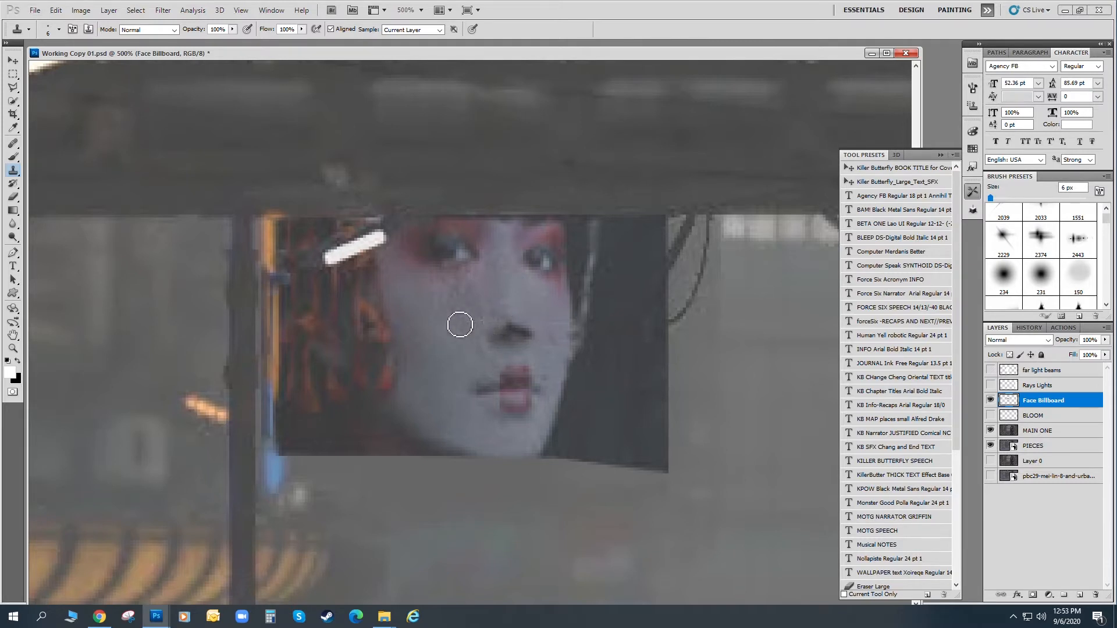
Touch up the billboard face's nose with cloned skin and undo the last clone stroke.
left_click(529, 322, "alt")
left_click(513, 319)
left_click(518, 321)
left_click(514, 324)
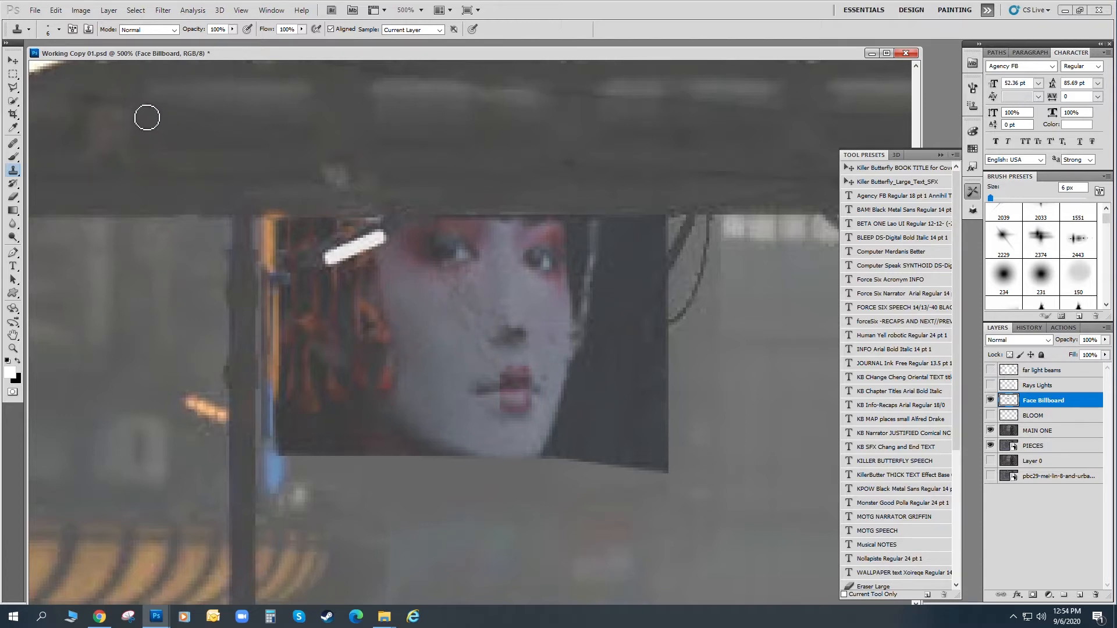
left_click(57, 11)
left_click(74, 23)
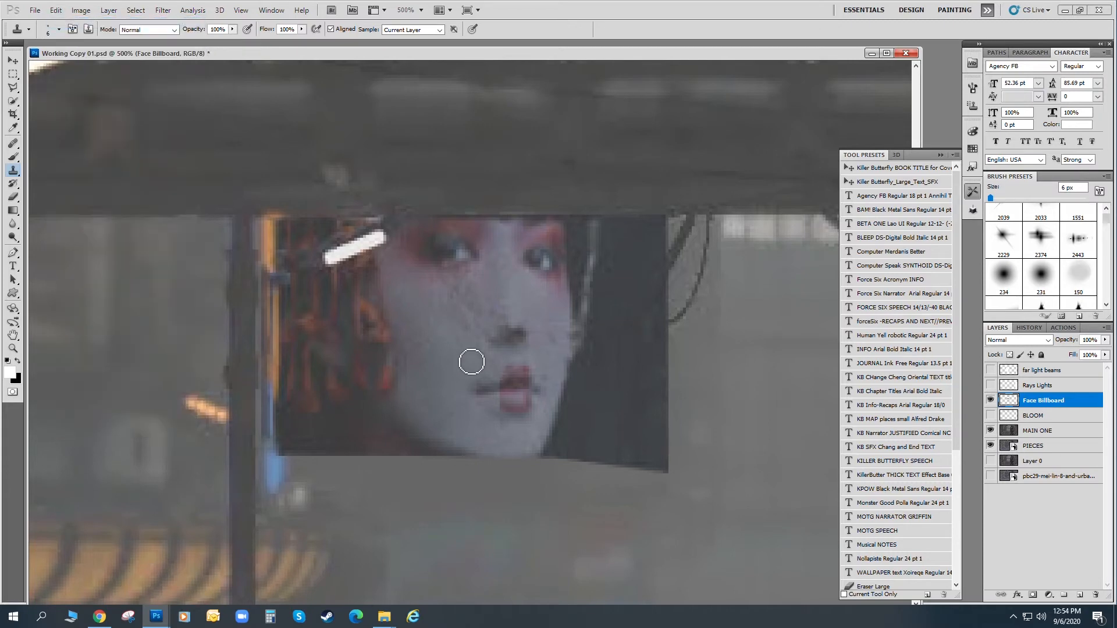
left_click(1030, 328)
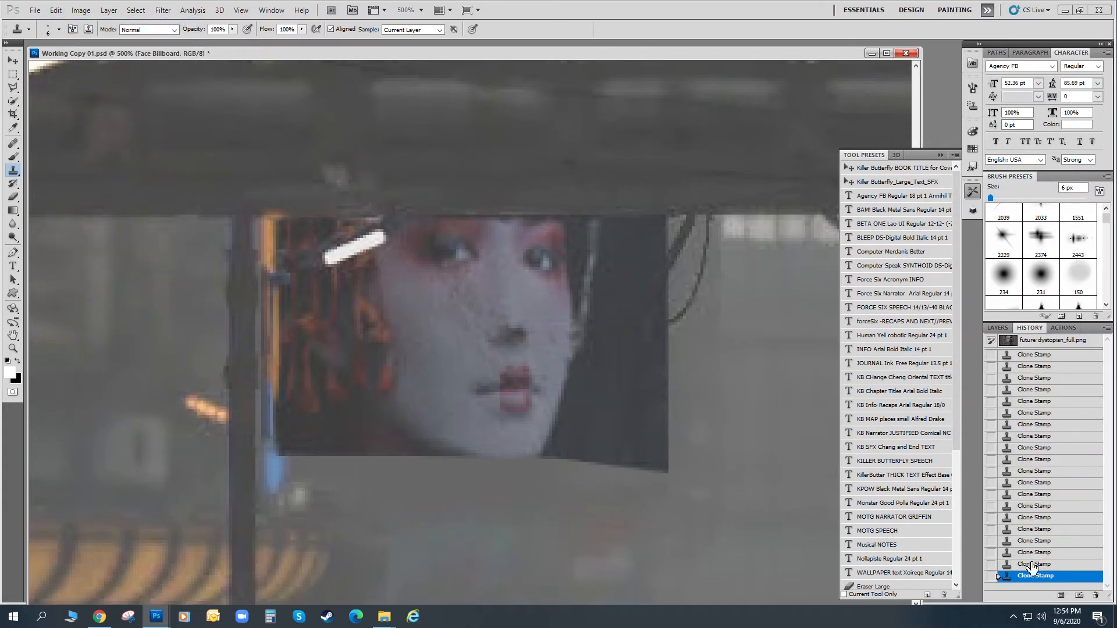
left_click(998, 327)
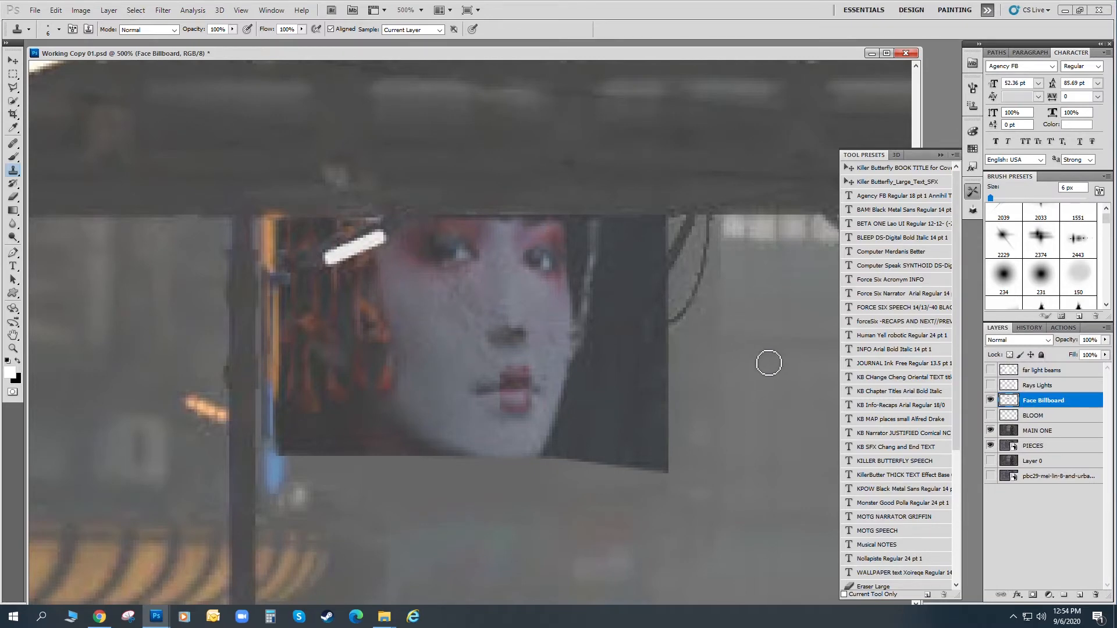
key("ctrl+minus")
key("ctrl+minus")
key("ctrl+minus")
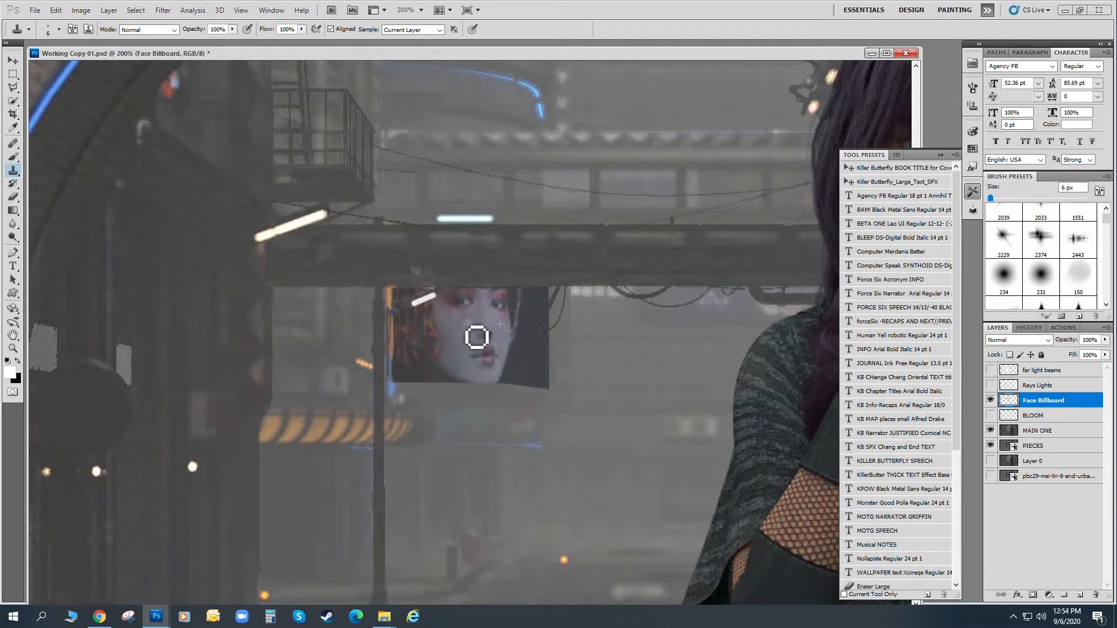
Toggle the Face Billboard layer's visibility to compare the retouched billboard with the original render.
left_click(991, 401)
left_click(991, 401)
left_click(991, 402)
left_click(991, 402)
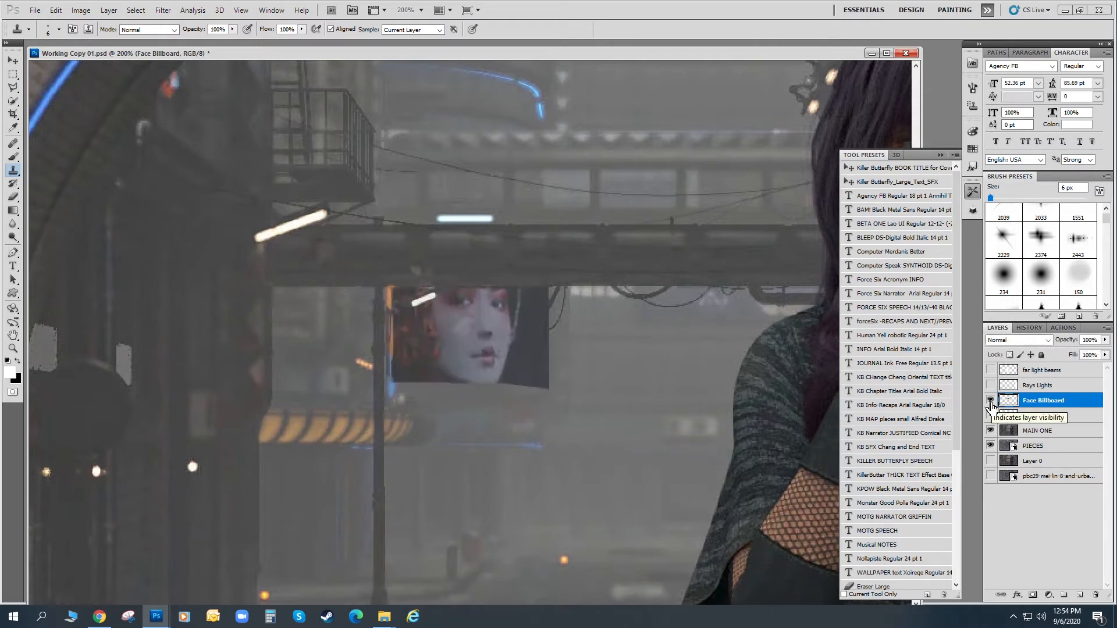
Hide the Face Billboard layer and copy a rectangular area around the old face and cables from MAIN ONE to a new layer.
left_click(991, 401)
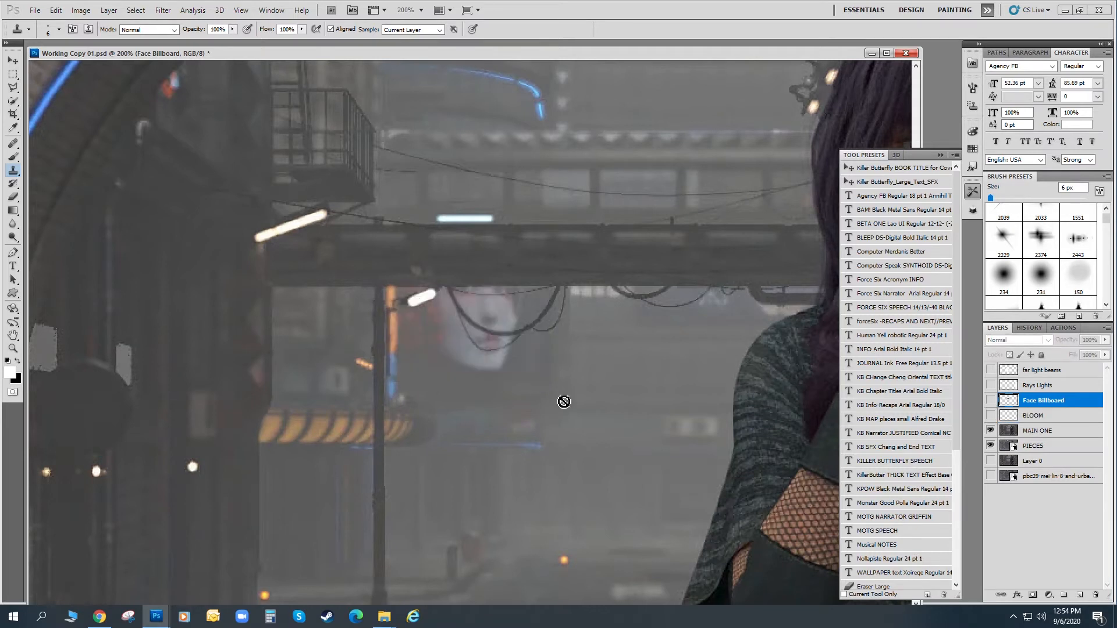
left_click(1031, 430)
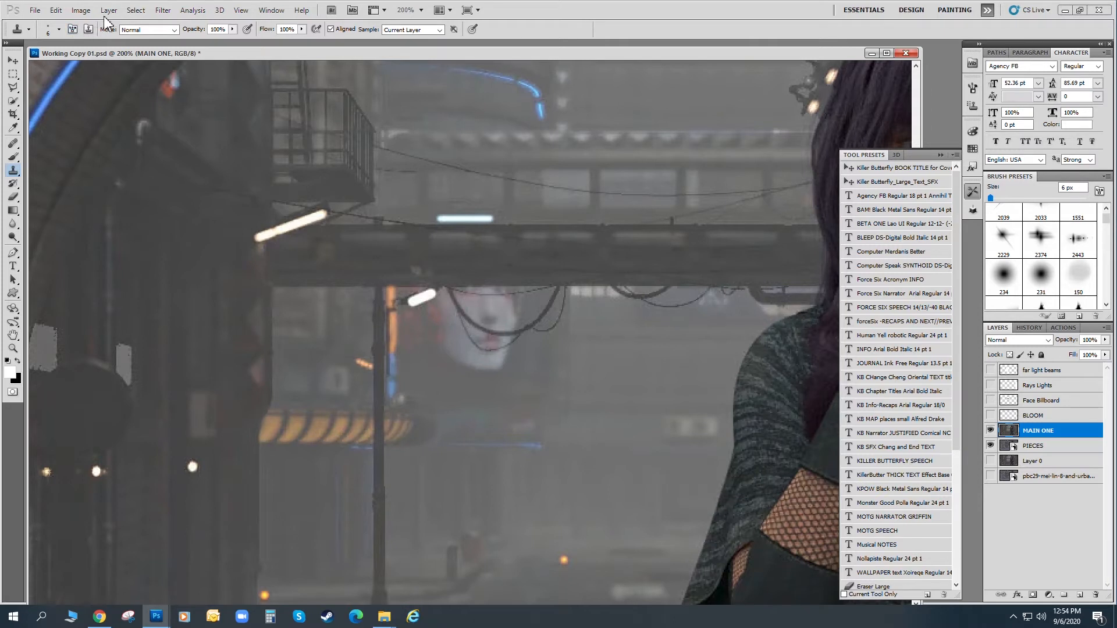
left_click(13, 75)
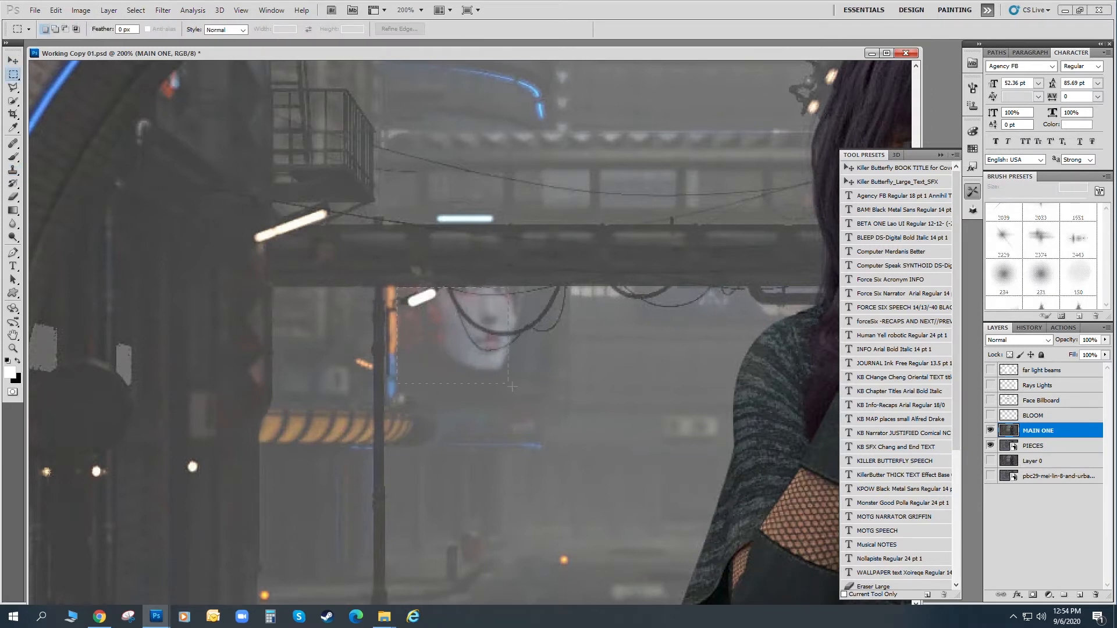
left_click_drag(555, 405, 561, 413)
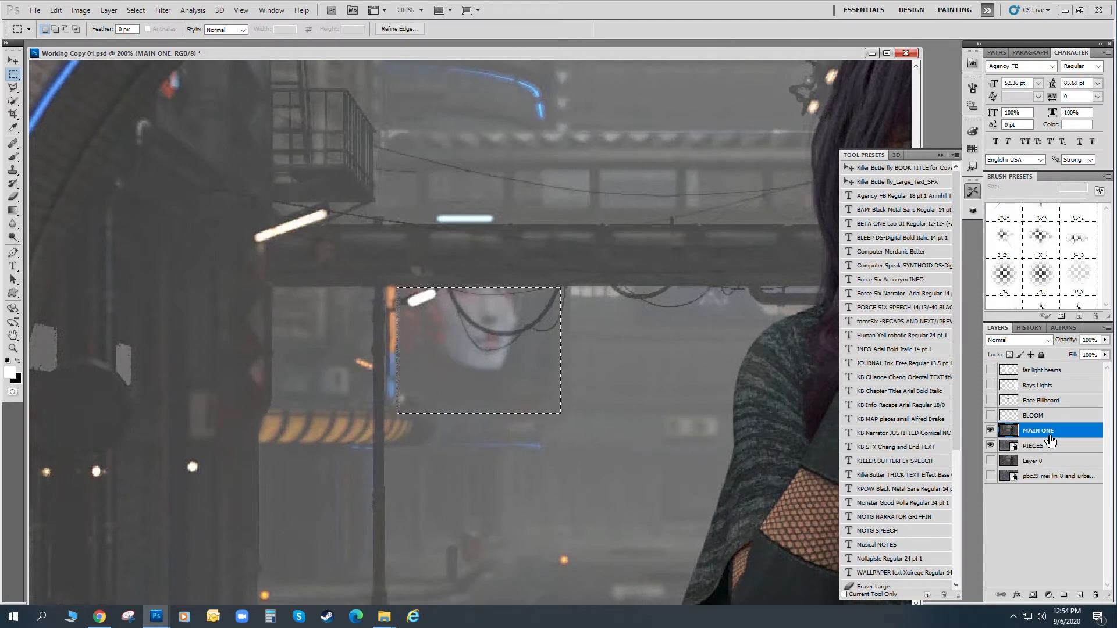
left_click(107, 9)
mouse_move(116, 23)
left_click(270, 72)
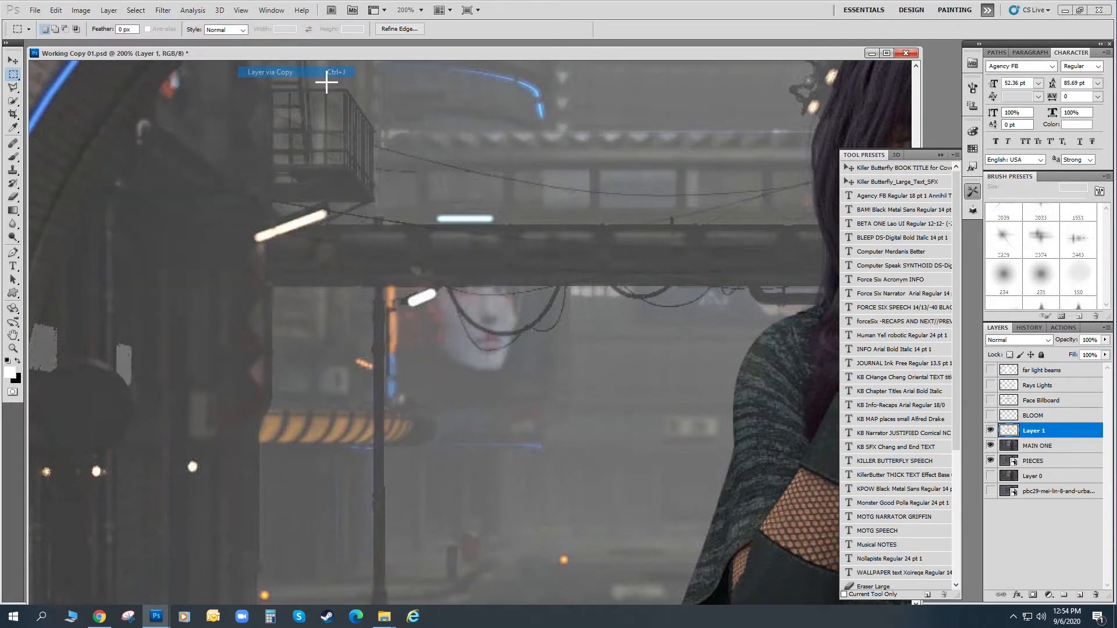
Clone surrounding gray haze over the old face, hanging cables and small light on Layer 1 with an 18–19 px Clone Stamp.
left_click(13, 170)
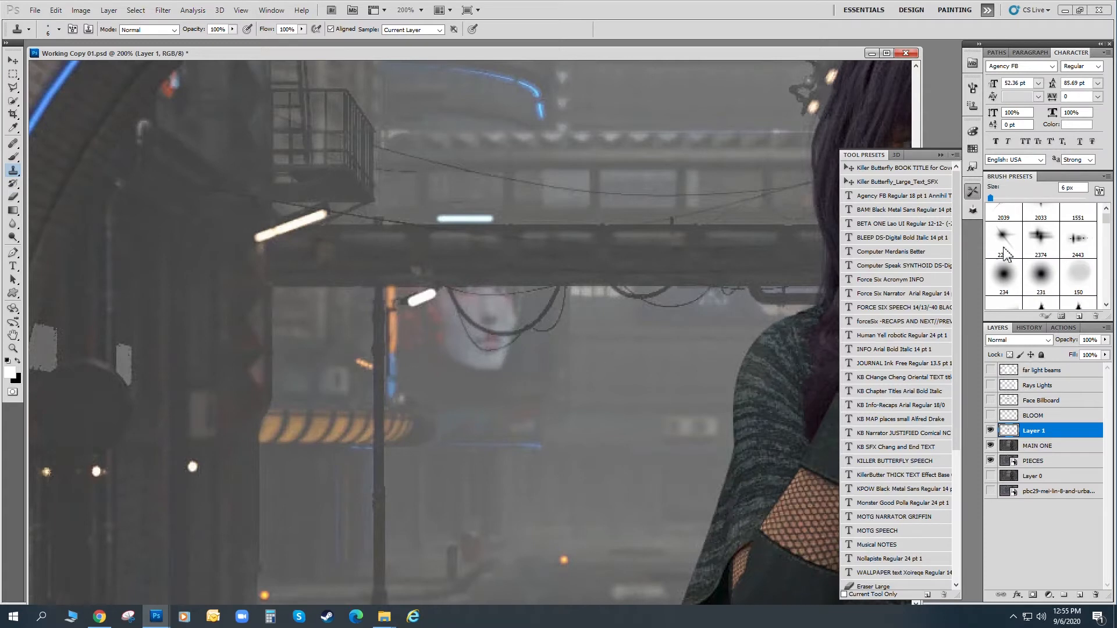
key("bracketleft")
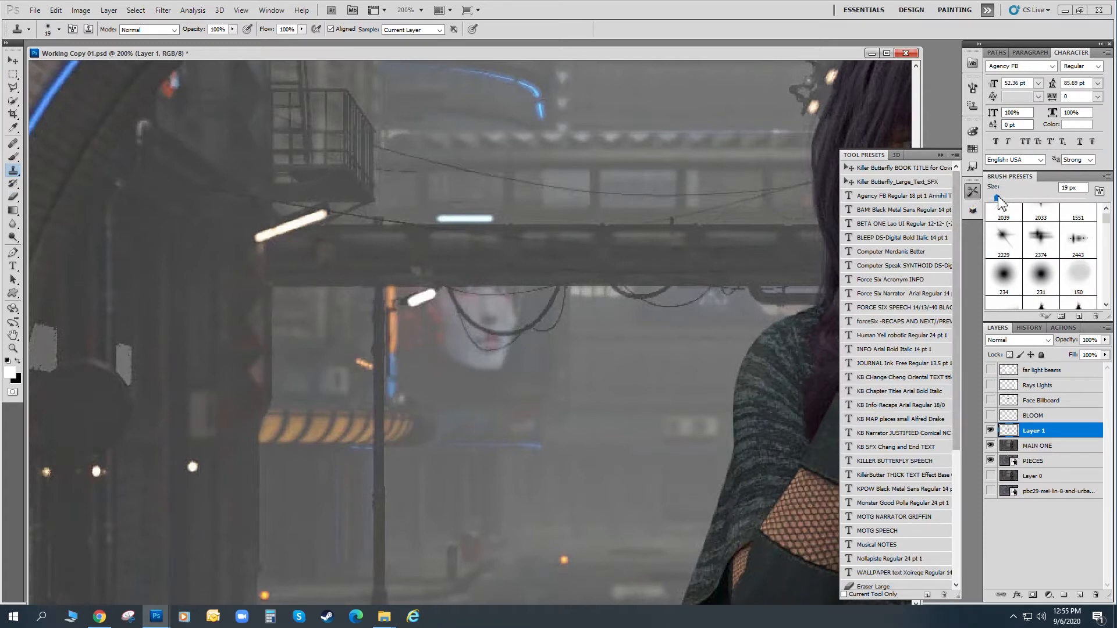
left_click(439, 383, "alt")
mouse_move(452, 362)
left_mouse_down()
mouse_move(495, 368)
mouse_move(506, 352)
mouse_move(486, 354)
mouse_move(468, 393)
left_mouse_up()
left_click(456, 354, "alt")
mouse_move(458, 338)
left_mouse_down()
mouse_move(439, 313)
mouse_move(412, 304)
mouse_move(435, 335)
mouse_move(410, 304)
mouse_move(433, 298)
mouse_move(442, 344)
mouse_move(499, 352)
mouse_move(515, 337)
mouse_move(493, 340)
mouse_move(490, 357)
mouse_move(441, 367)
mouse_move(496, 329)
mouse_move(477, 331)
mouse_move(519, 329)
mouse_move(525, 349)
mouse_move(528, 317)
mouse_move(538, 319)
mouse_move(536, 365)
mouse_move(513, 358)
mouse_move(527, 330)
mouse_move(541, 344)
mouse_move(538, 316)
mouse_move(553, 297)
mouse_move(520, 300)
mouse_move(530, 317)
mouse_move(487, 298)
mouse_move(480, 318)
mouse_move(543, 334)
mouse_move(470, 332)
mouse_move(478, 321)
mouse_move(455, 314)
mouse_move(511, 352)
mouse_move(479, 320)
mouse_move(488, 339)
mouse_move(550, 340)
mouse_move(469, 299)
mouse_move(524, 298)
left_mouse_up()
left_click(527, 345, "alt")
left_click(521, 335, "alt")
left_click(511, 352, "alt")
left_click_drag(437, 299, 429, 299)
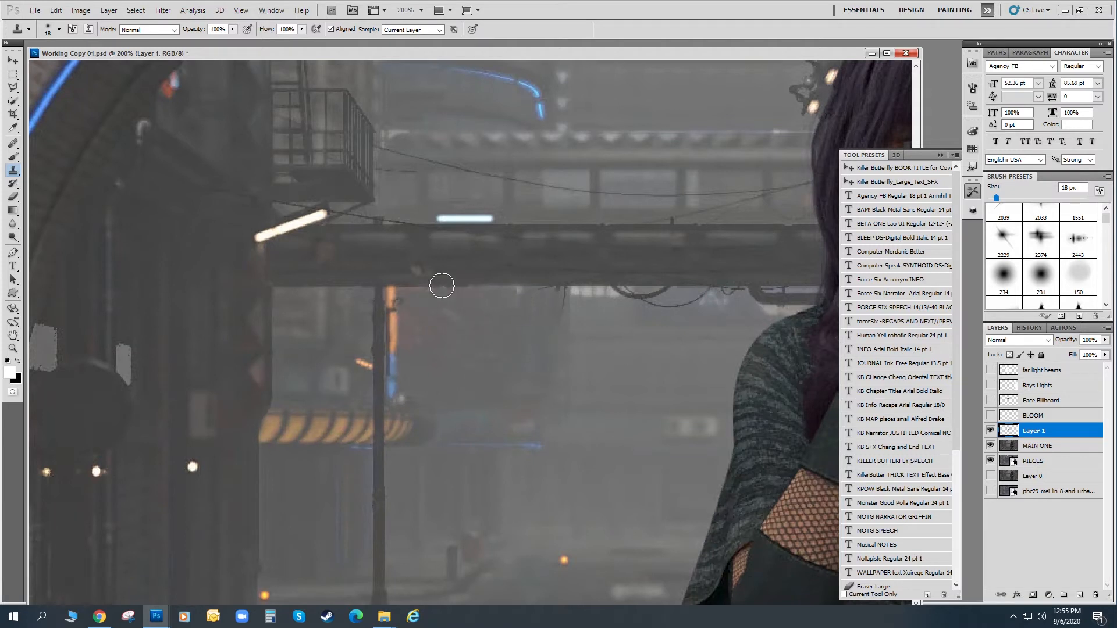
left_click(480, 309, "alt")
left_click_drag(503, 303, 517, 298)
Show the Face Billboard layer and lower its opacity to 64%.
left_click(990, 400)
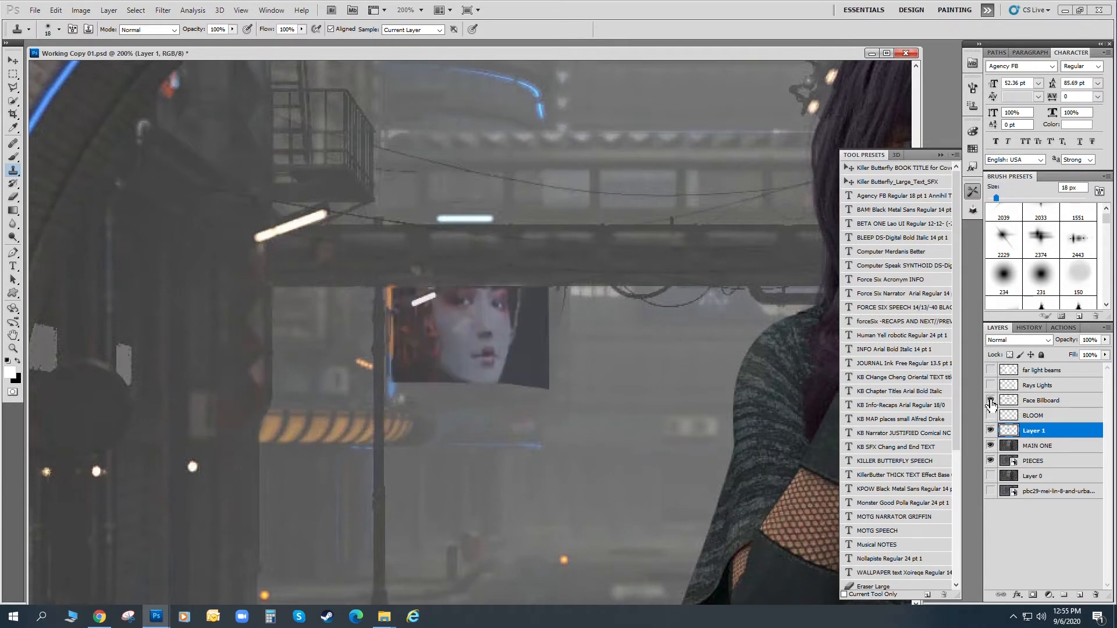
left_click(1105, 340)
left_click(1060, 403)
left_click(1104, 339)
left_click_drag(1105, 352, 1086, 361)
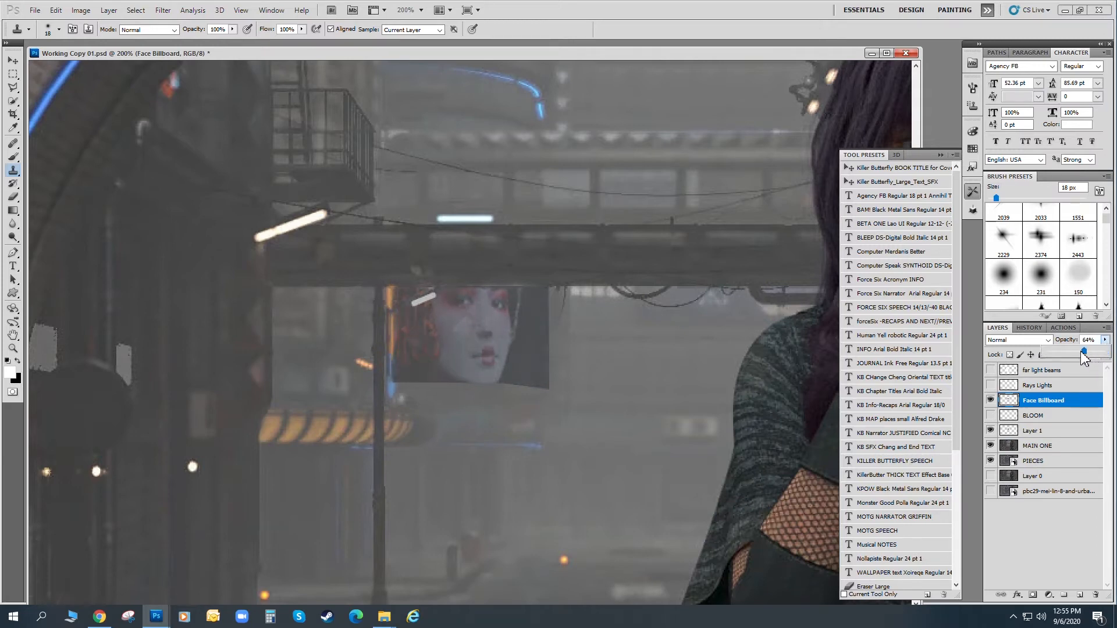
Hide Layer 1 and compare the scene with and without the Face Billboard layer, leaving the billboard shown.
key("ctrl+minus")
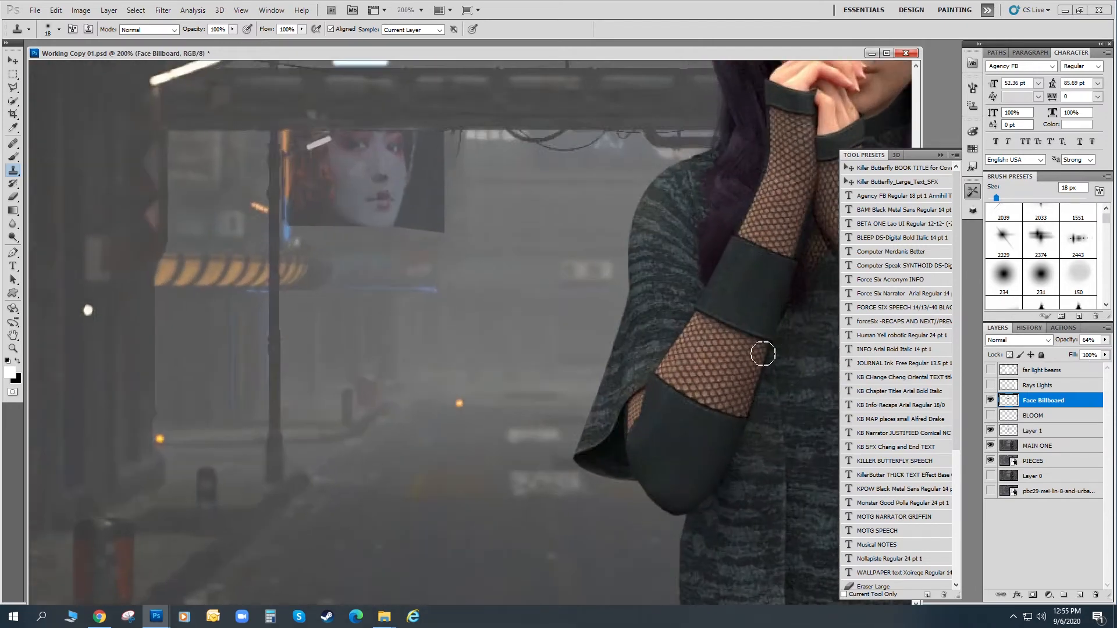
scroll(522, 267, "up", 4)
scroll(523, 267, "up", 5)
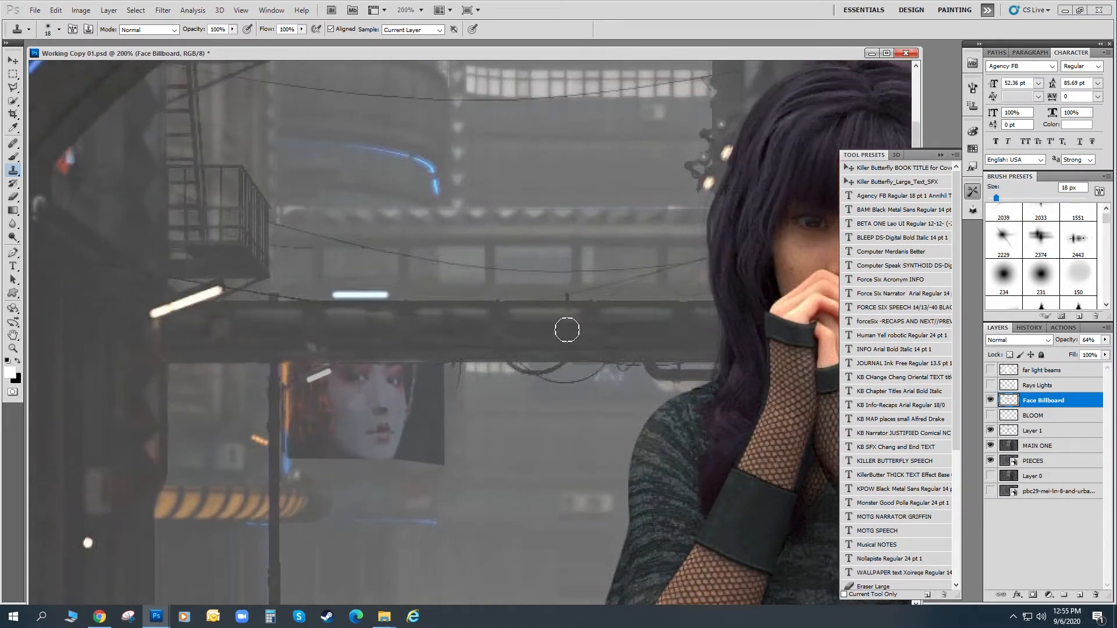
scroll(890, 364, "down", 2)
scroll(537, 404, "down", 1)
scroll(541, 407, "down", 1)
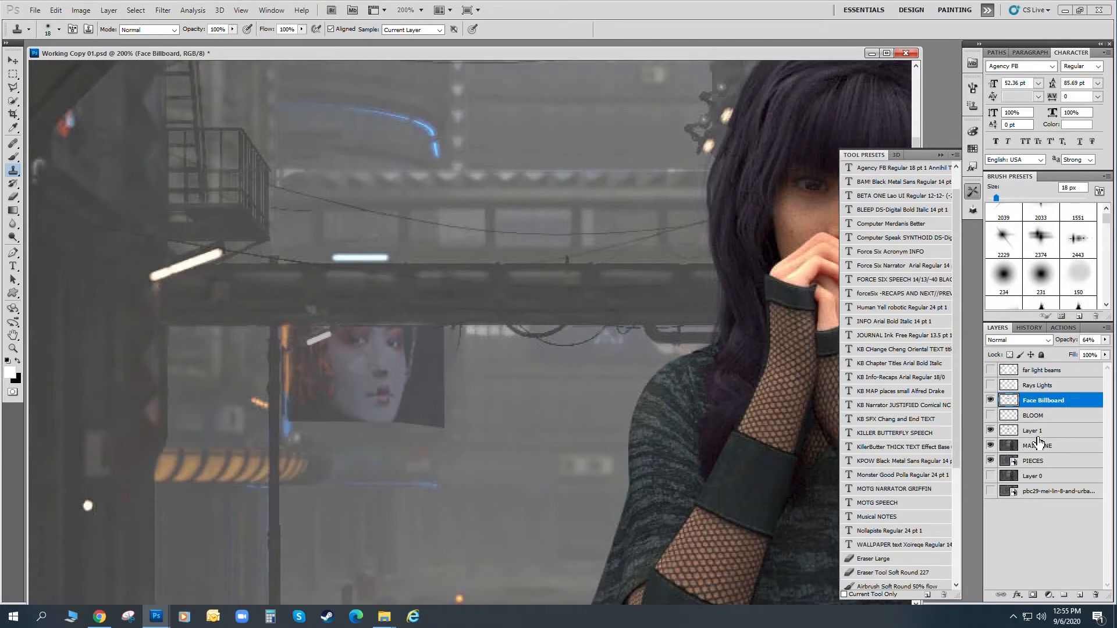
left_click(990, 431)
left_click(990, 401)
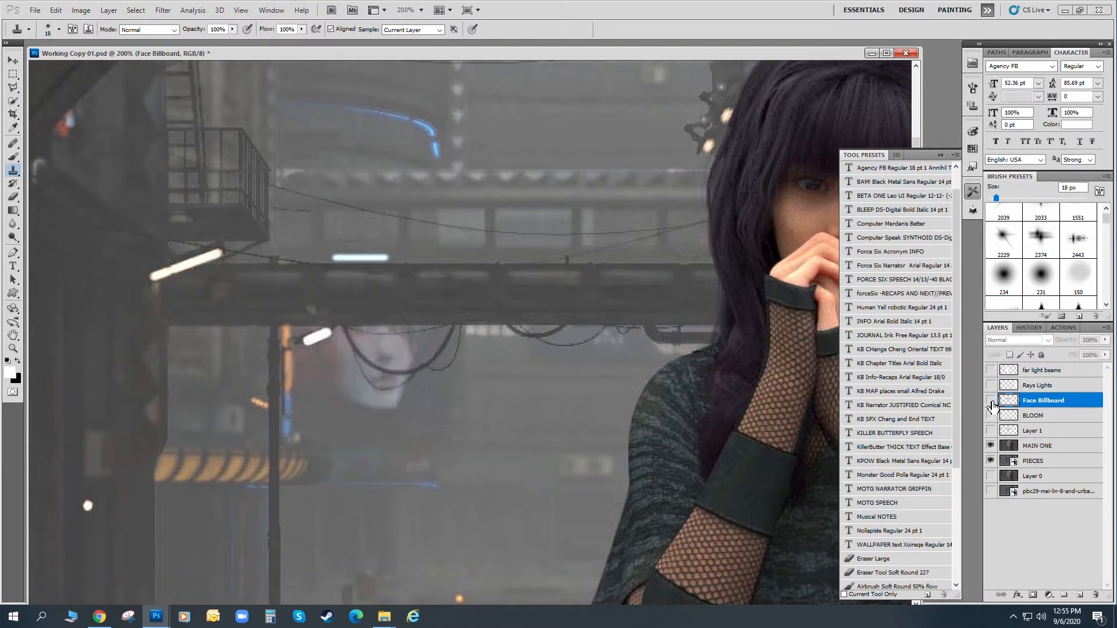
left_click(991, 401)
left_click(991, 401)
left_click(991, 401)
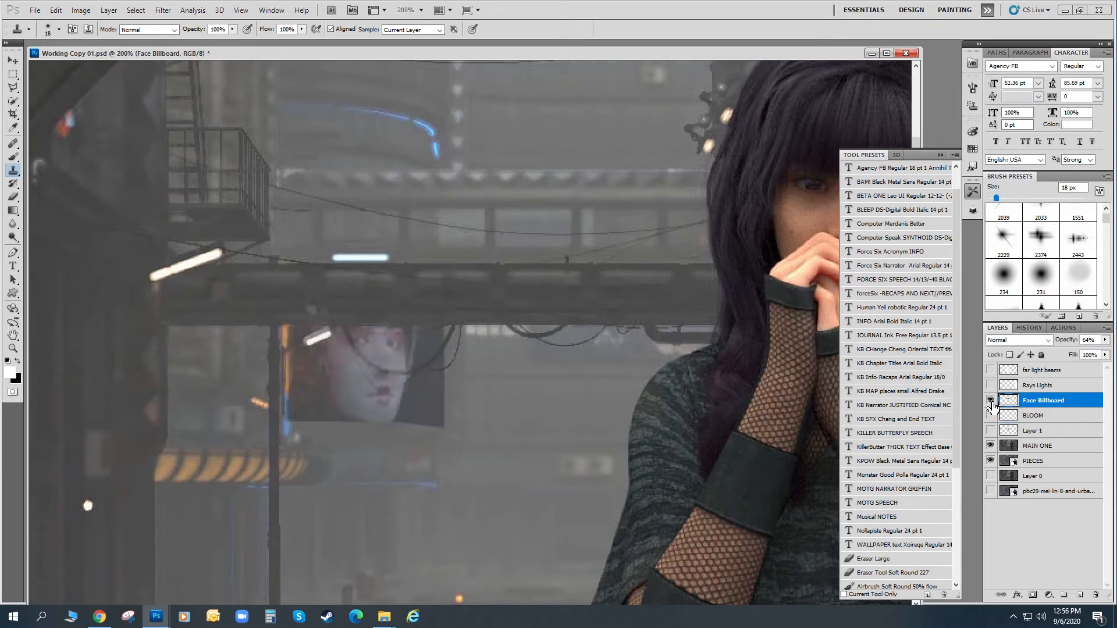
left_click(991, 402)
left_click(990, 401)
Duplicate the Face Billboard layer, hide the copy and place it beneath the original, keeping the original selected.
left_click(109, 10)
left_click(128, 34)
left_click(669, 192)
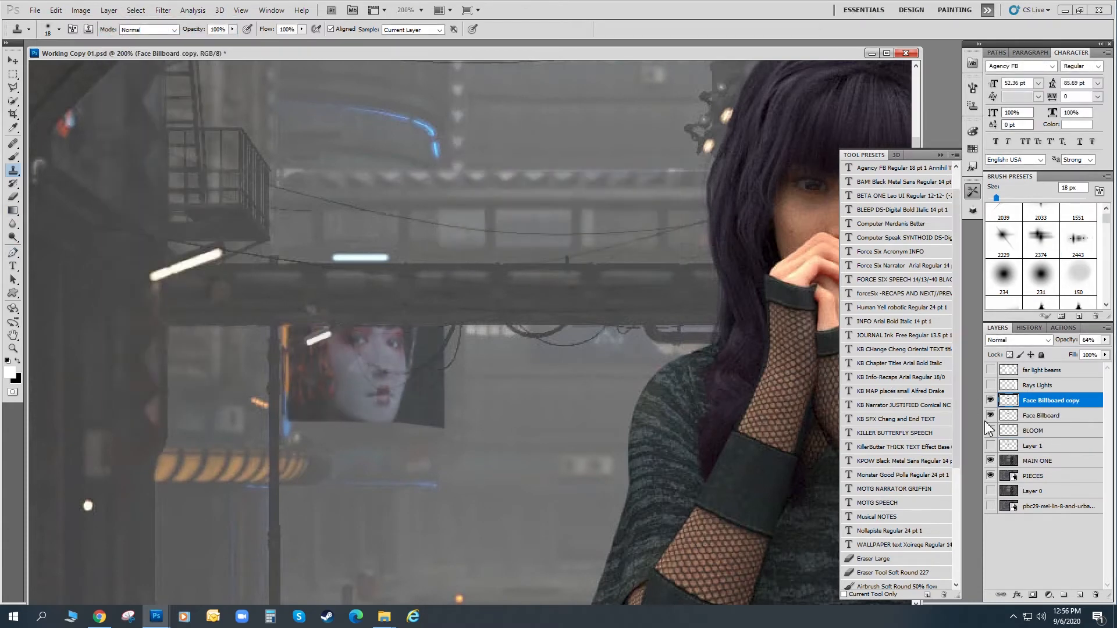
left_click(990, 401)
left_click_drag(1042, 405, 1040, 424)
left_click(1044, 405)
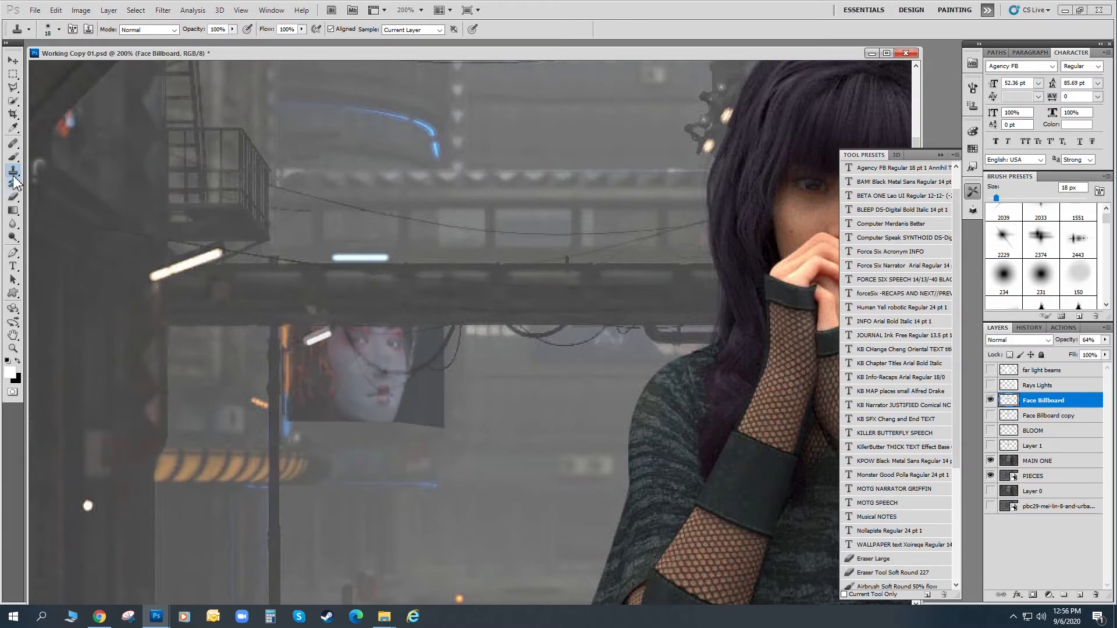
Erase the billboard's hard dark edges around the face using the Eraser Large preset at 59 px.
left_click(13, 198)
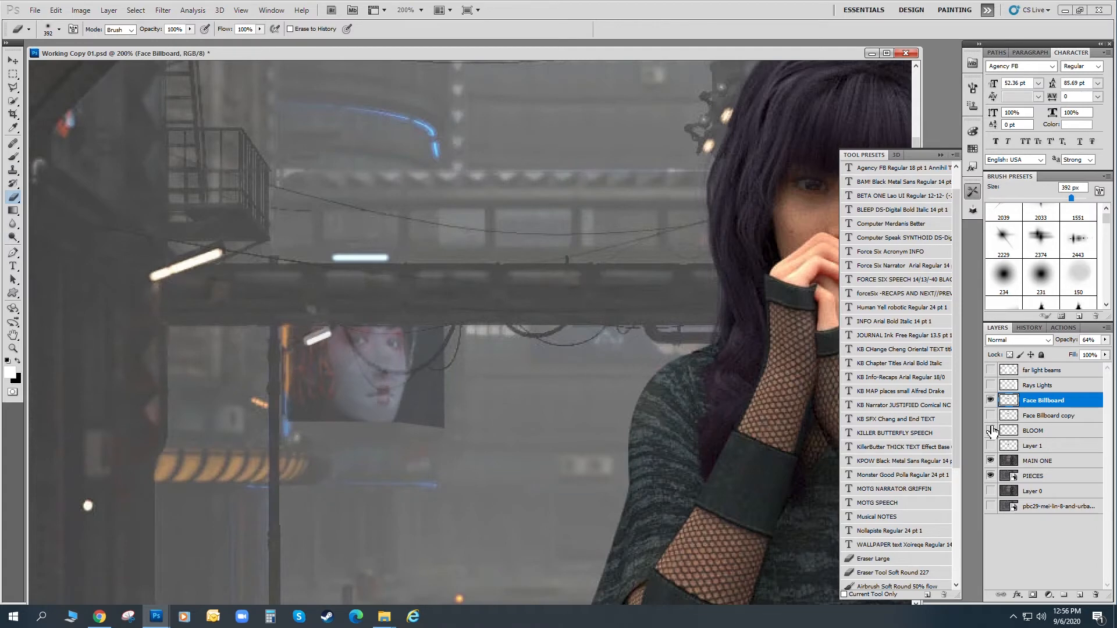
left_click_drag(1073, 197, 1020, 198)
scroll(909, 525, "down", 4)
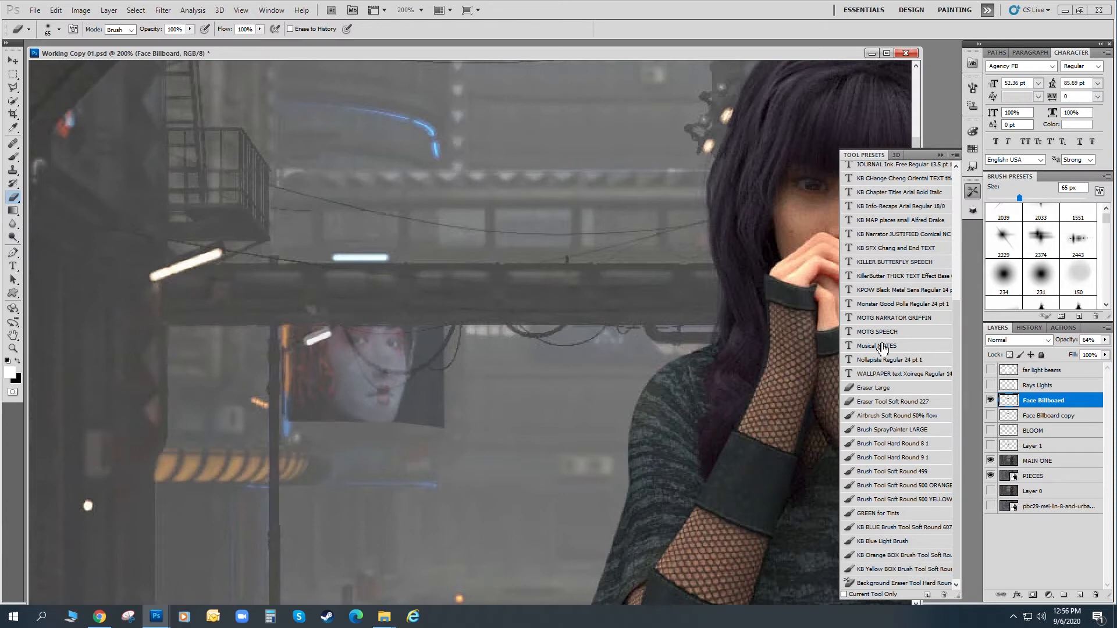
left_click(873, 389)
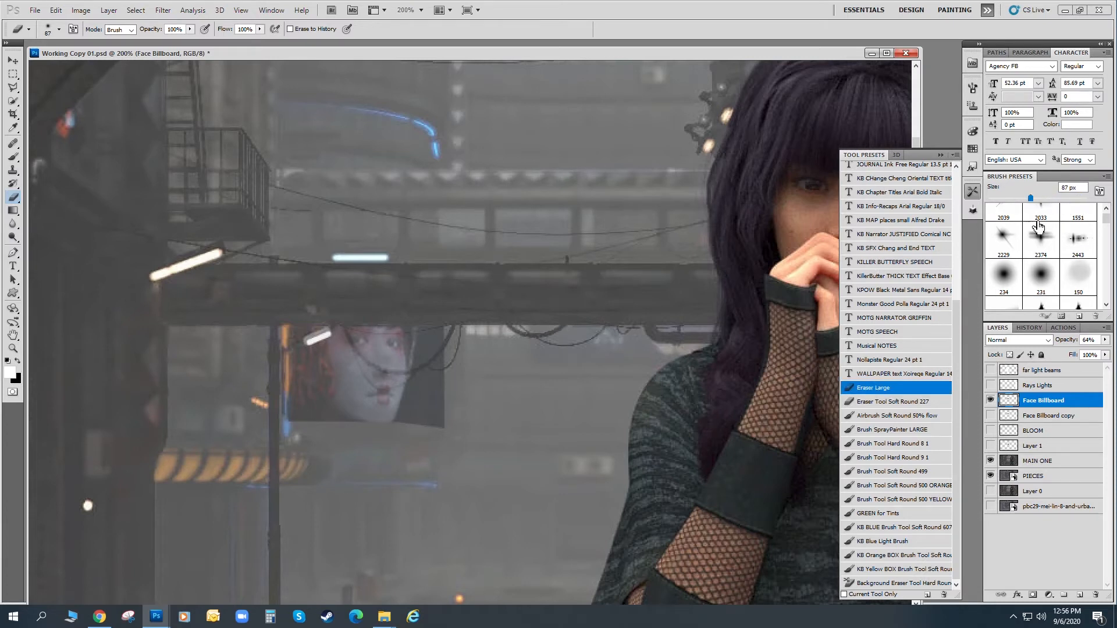
left_click_drag(1030, 198, 1016, 198)
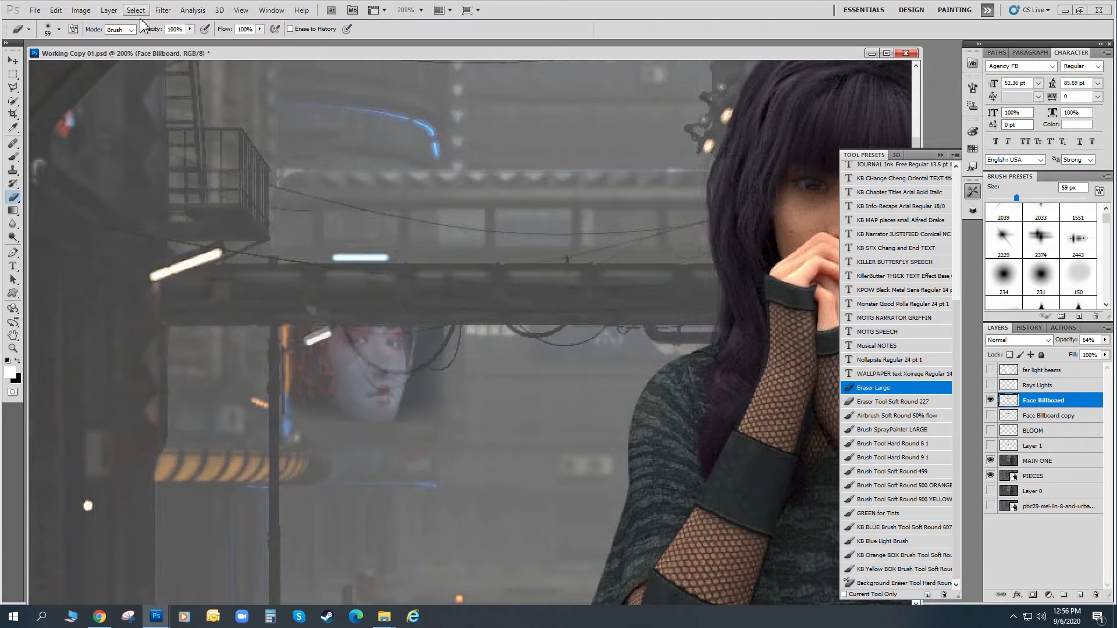
Brighten the Face Billboard layer with Levels, raising the midtone input to slightly above 1.70.
left_click(81, 10)
mouse_move(88, 39)
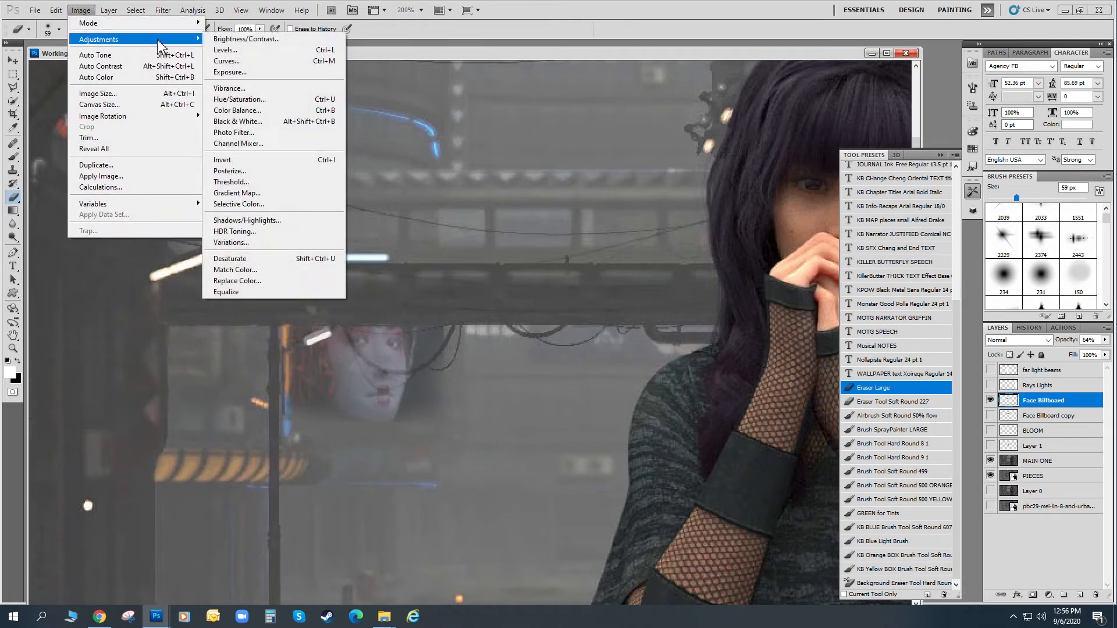
left_click(227, 50)
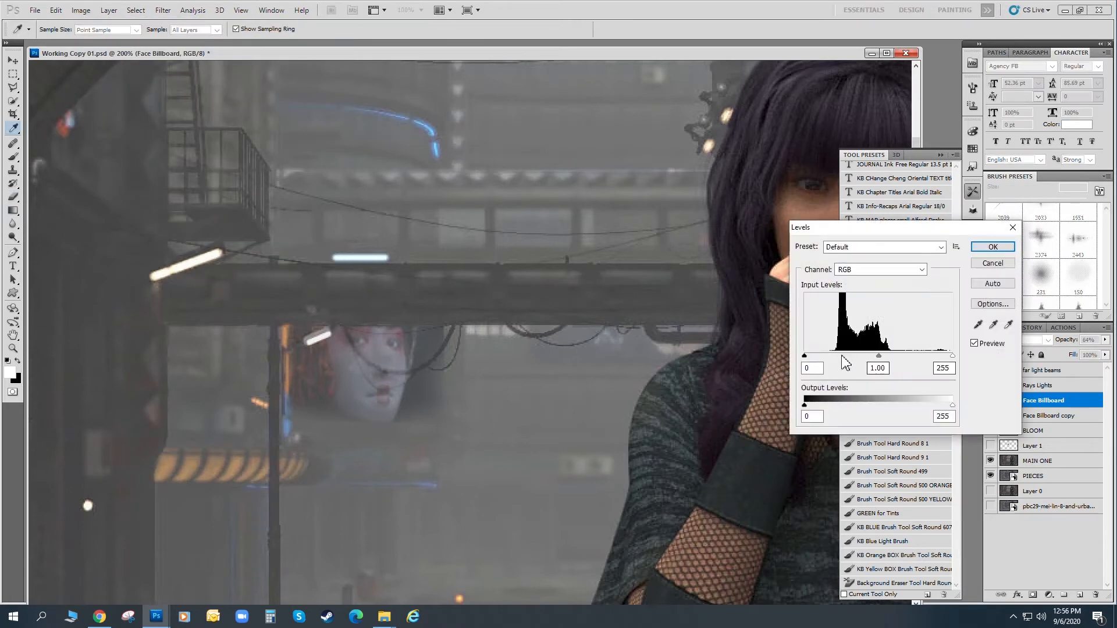
left_click_drag(878, 356, 867, 362)
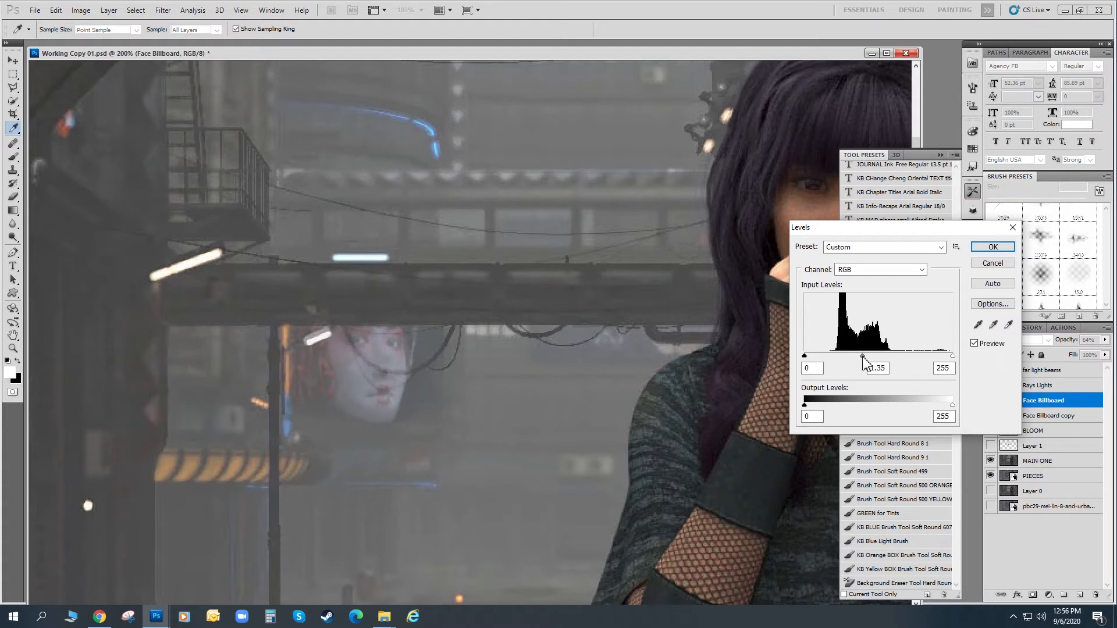
left_click_drag(859, 356, 852, 356)
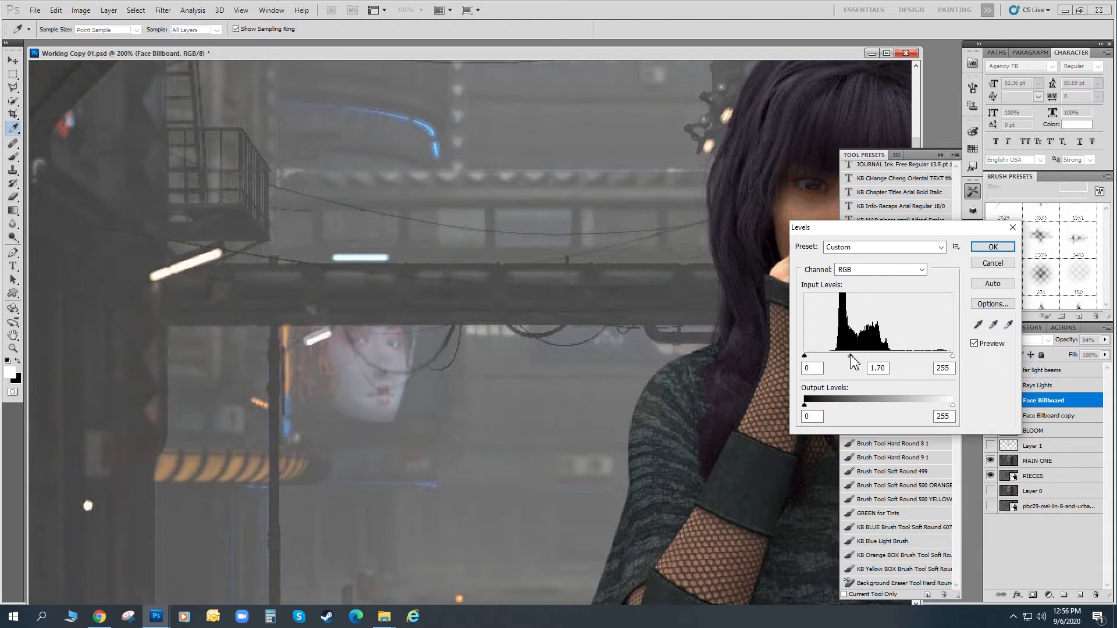
left_click_drag(849, 357, 847, 356)
left_click(992, 247)
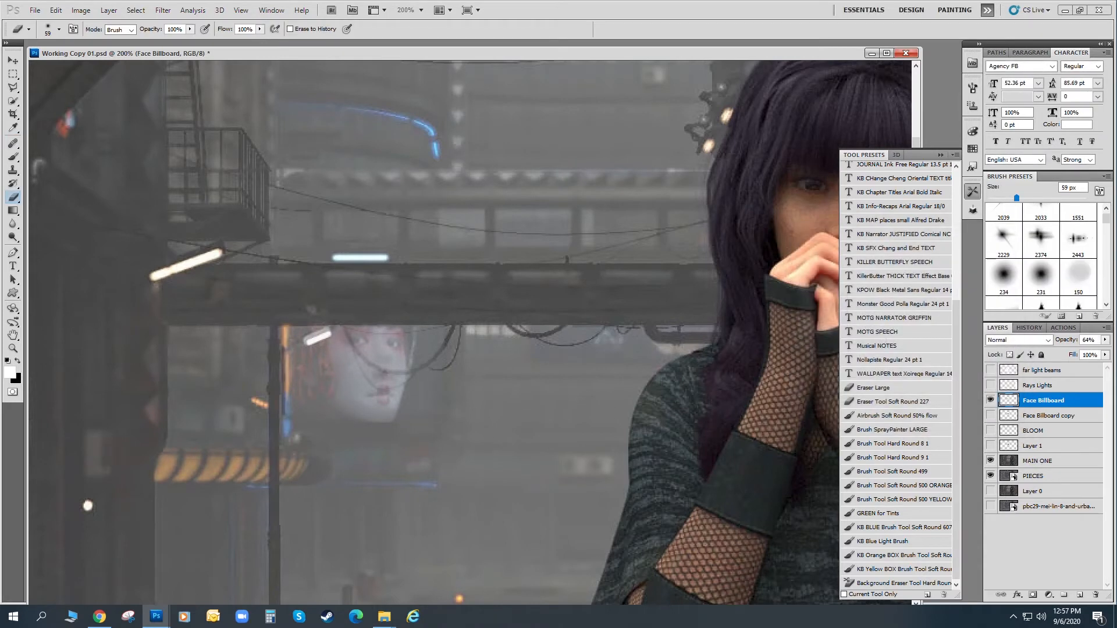
Set the Face Billboard layer's opacity to 67%.
key("ctrl+minus")
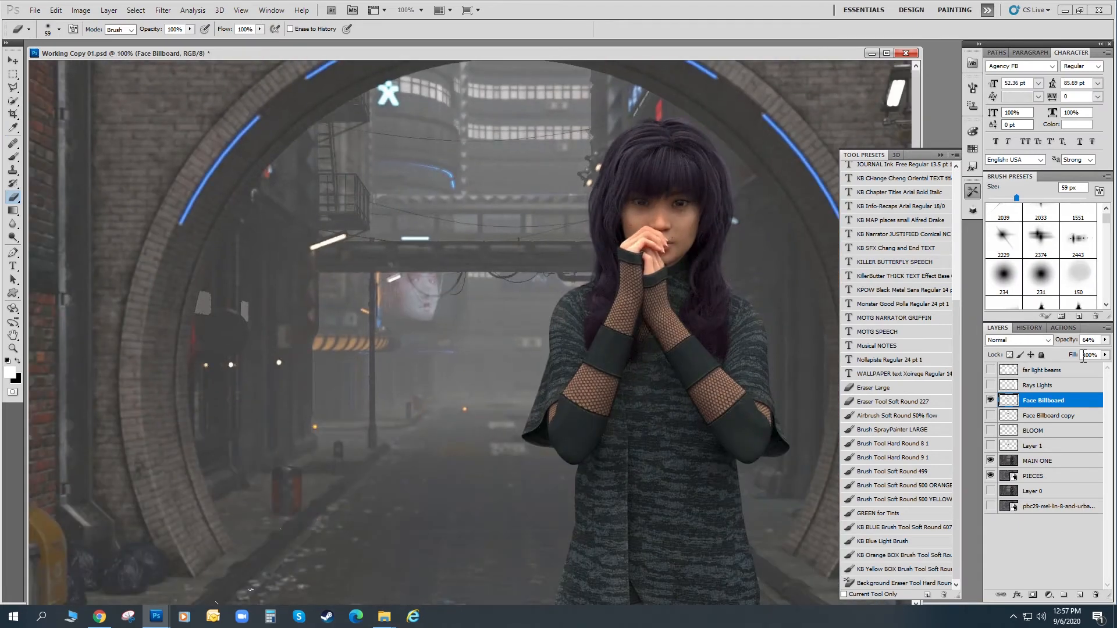
left_click_drag(1105, 344, 1083, 358)
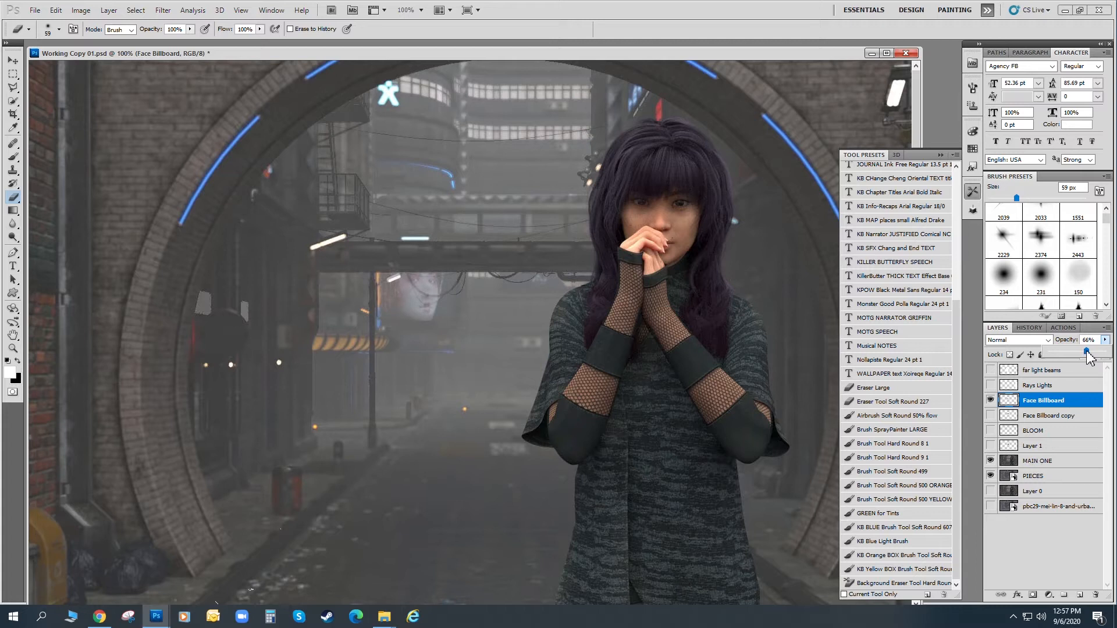
left_click_drag(1089, 356, 1090, 356)
Toggle the Face Billboard and MAIN ONE layers to compare the blended face with the original and alternate renders.
left_click(991, 401)
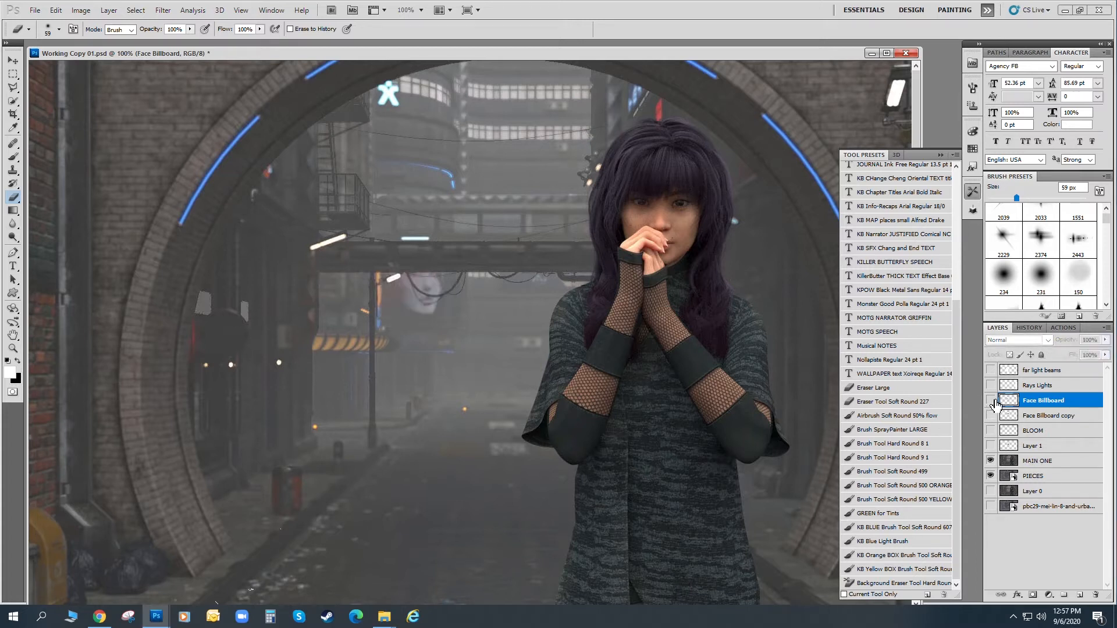
left_click(993, 401)
left_click(991, 400)
left_click(992, 461)
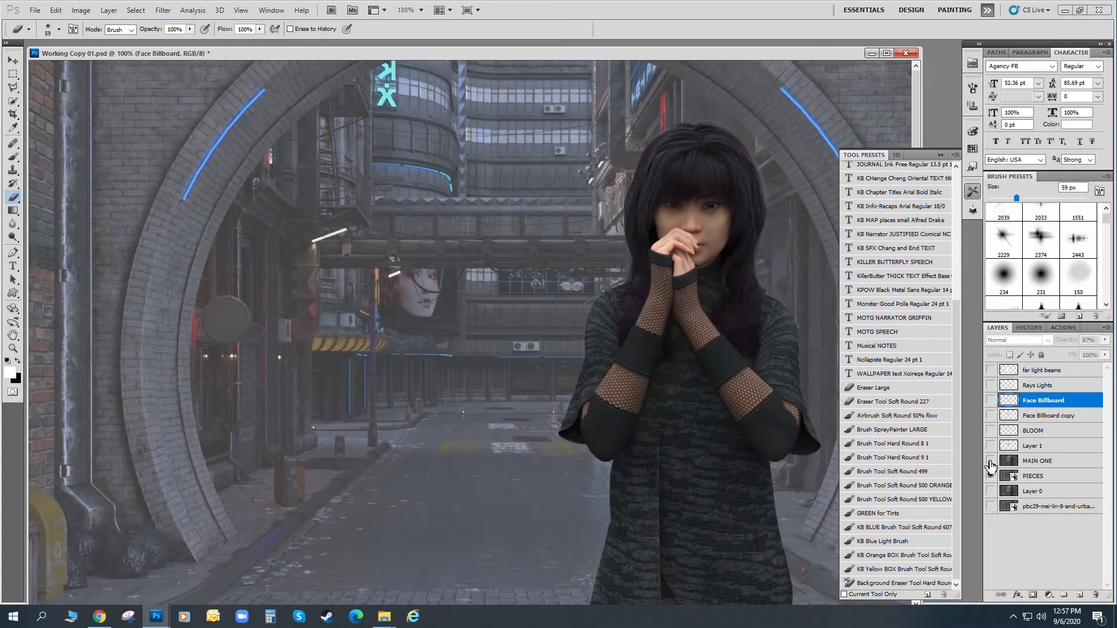
left_click(990, 461)
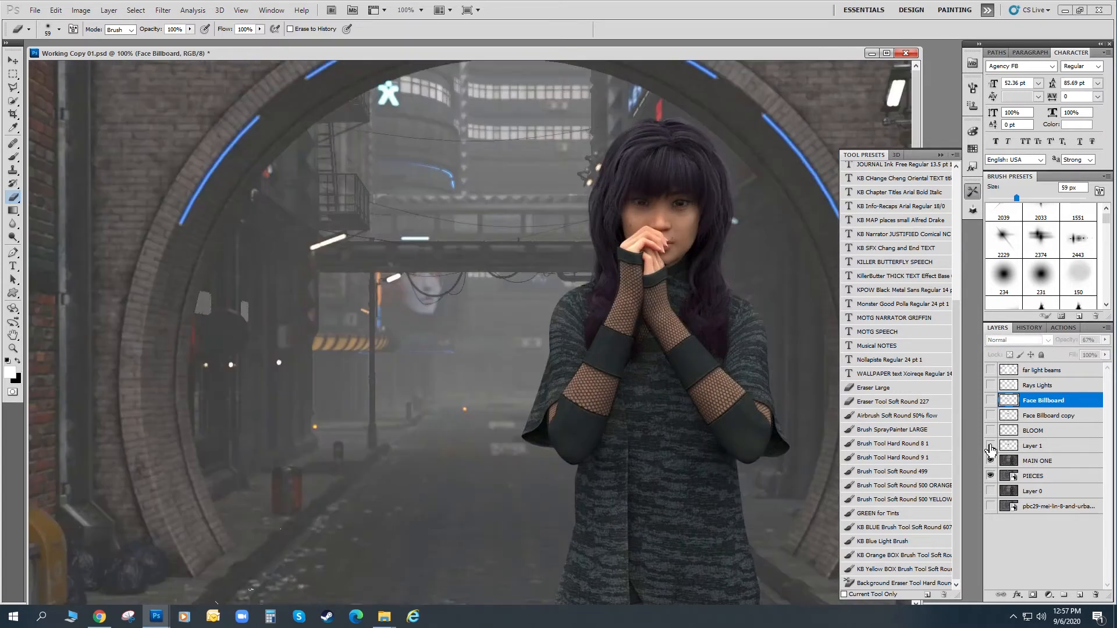
left_click(991, 402)
left_click(991, 401)
left_click(991, 402)
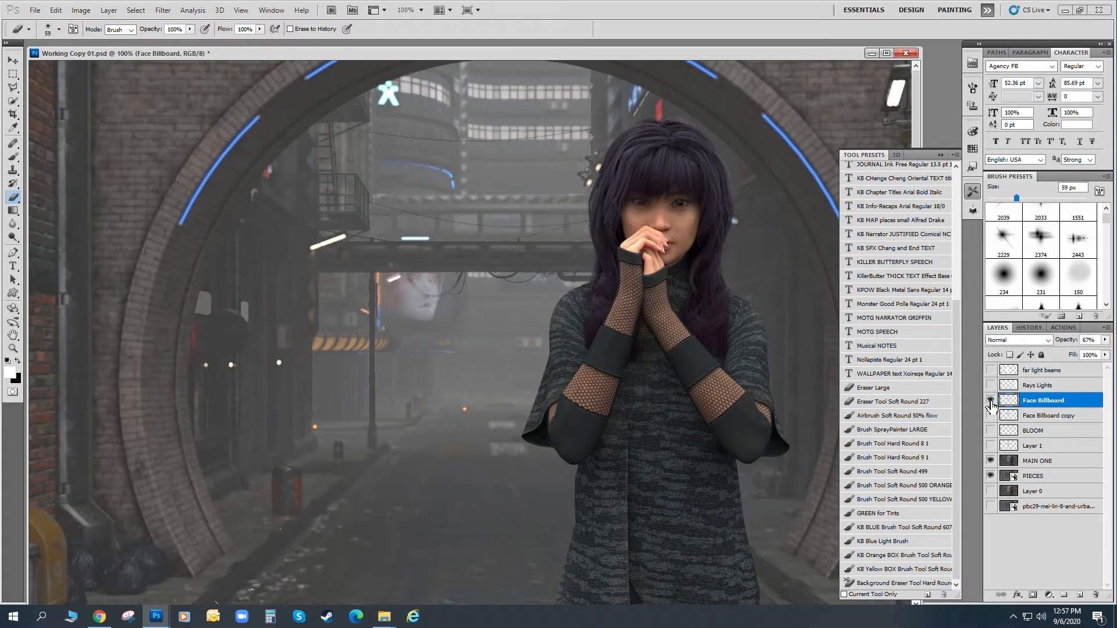
left_click(990, 402)
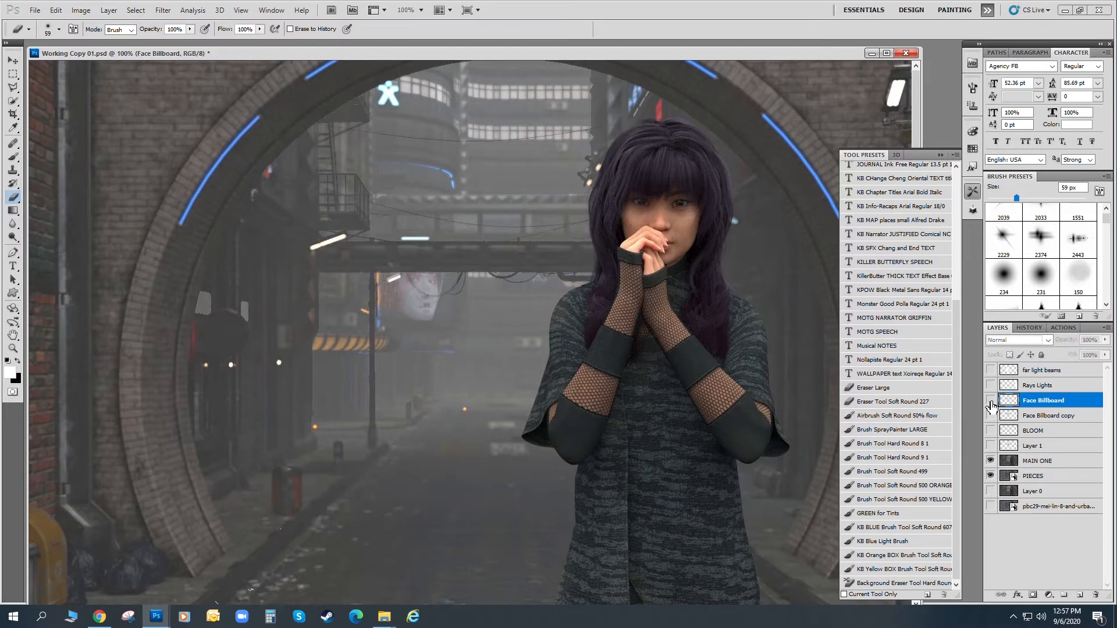
Show the Face Billboard copy and Layer 1 layers above MAIN ONE, toggling Layer 1 to compare the covered cables around the billboard.
left_click(1037, 463)
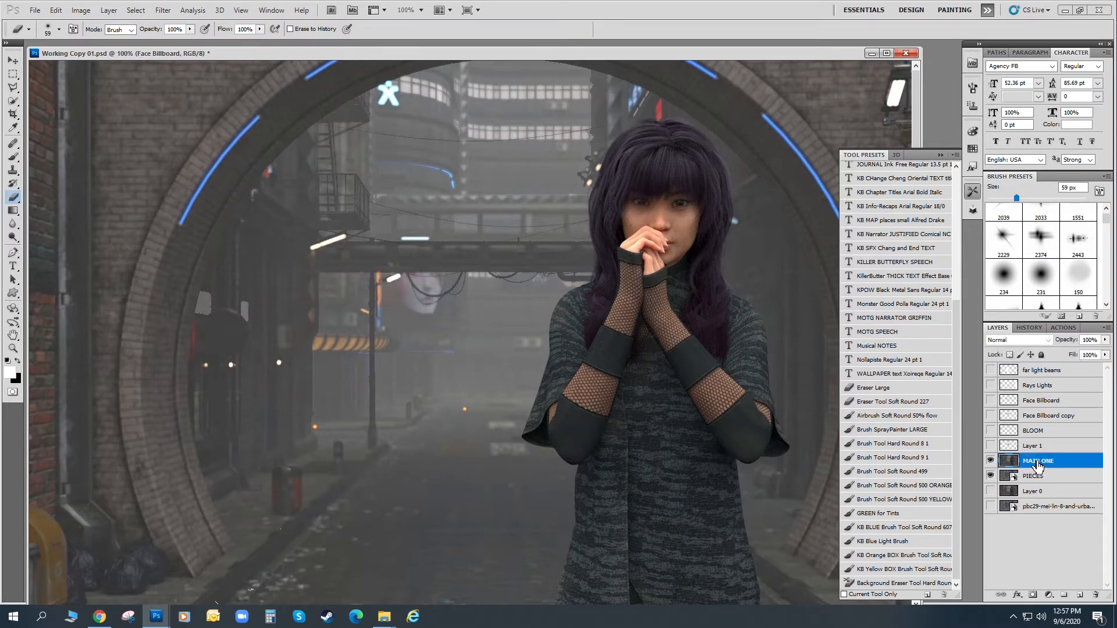
left_click(13, 347)
left_click(407, 268)
left_click(414, 263)
left_click(427, 265)
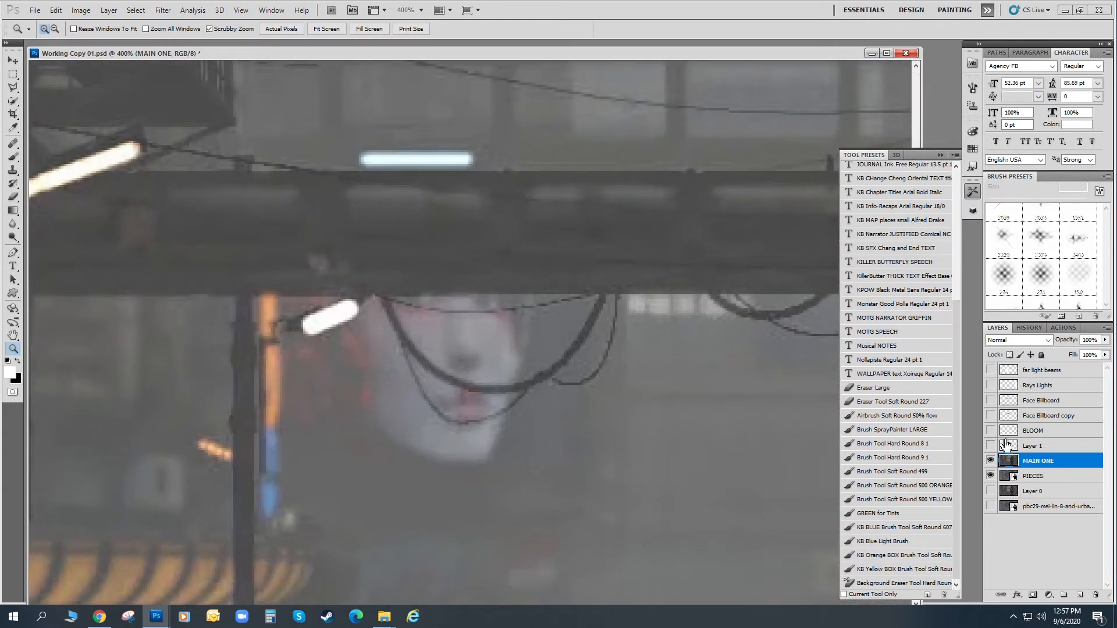
left_click(990, 415)
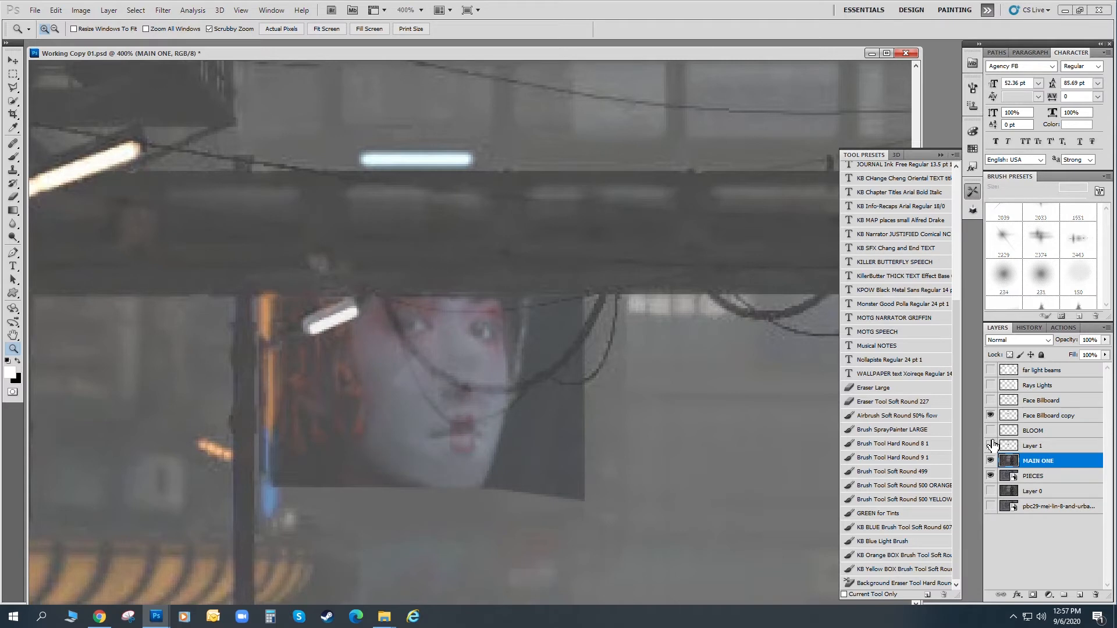
left_click(990, 445)
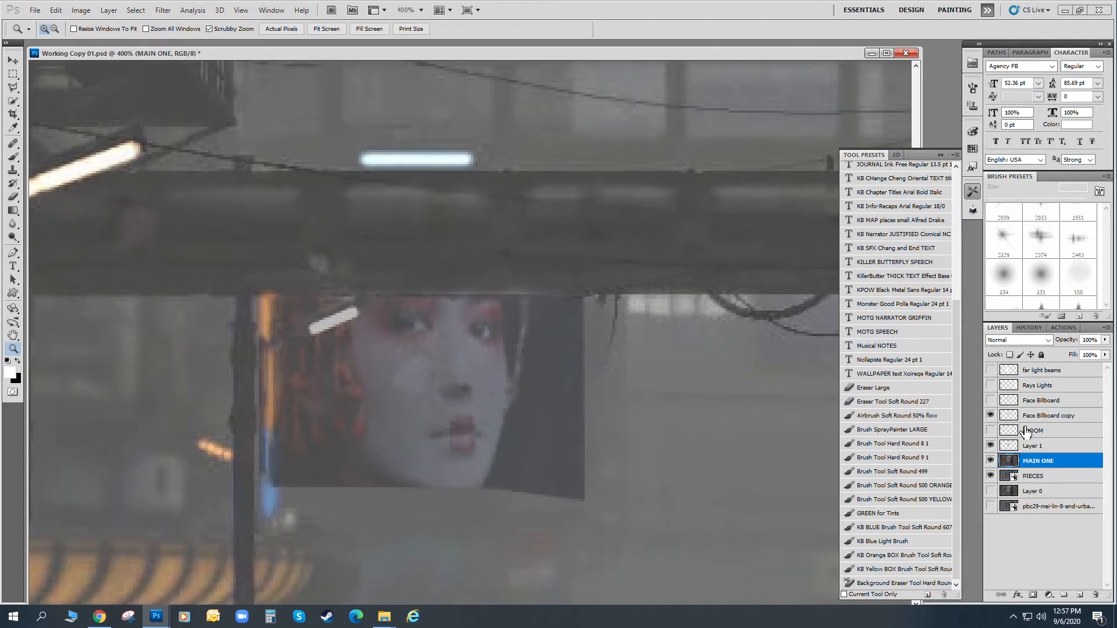
left_click(991, 446)
left_click(990, 446)
left_click(990, 445)
left_click(990, 446)
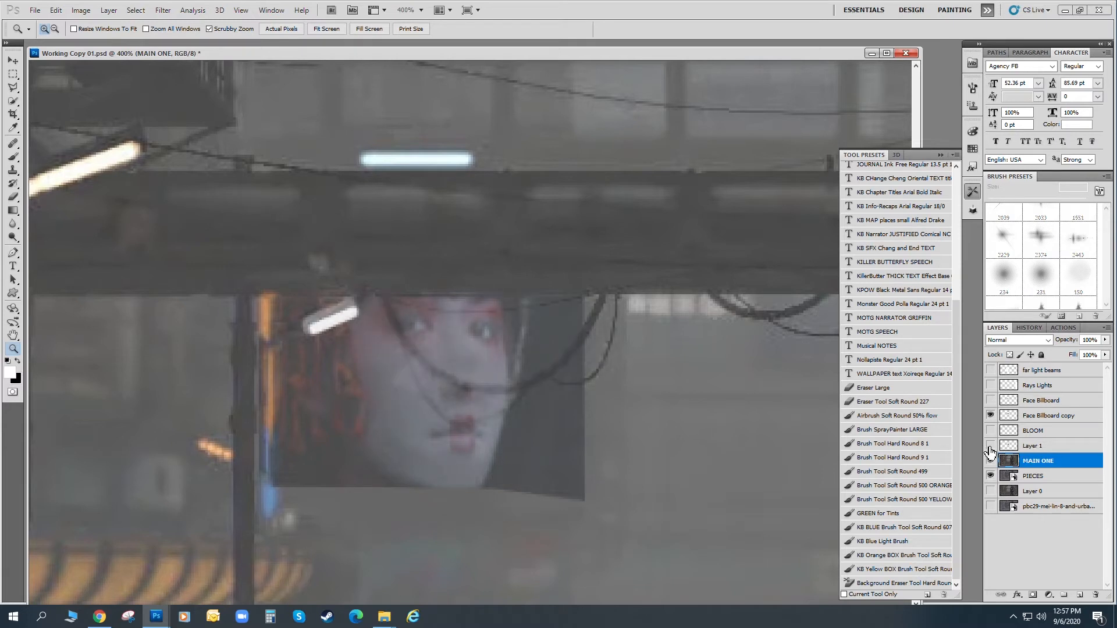
left_click(1041, 415)
left_click(1034, 448)
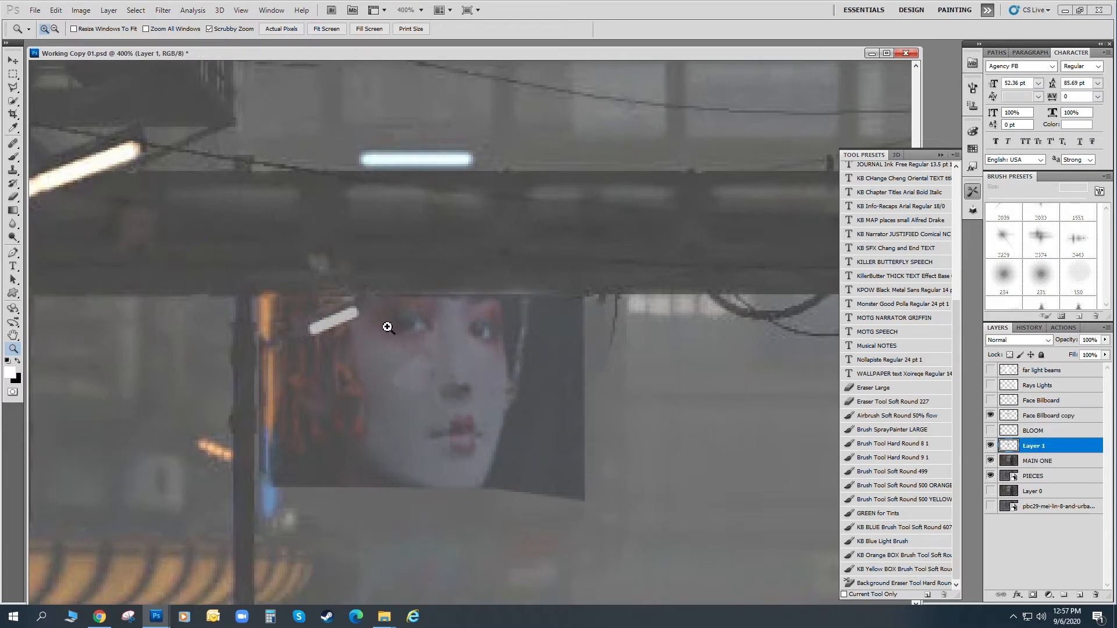
Erase the hard dark edges around the face on the Face Billboard copy layer with the 59 px eraser.
left_click(14, 199)
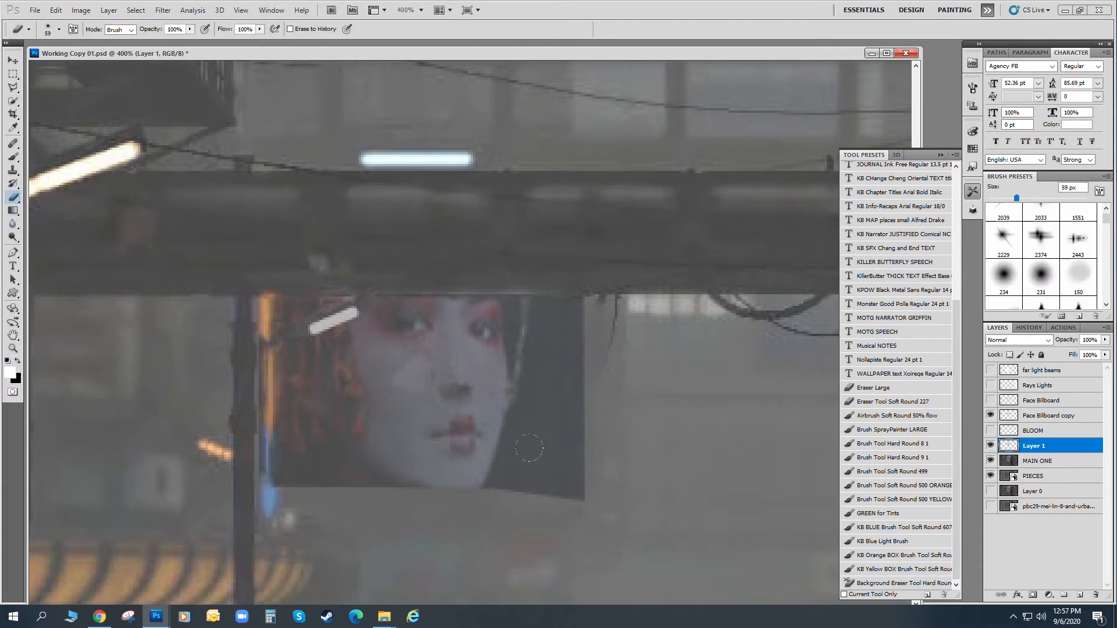
left_click(991, 416)
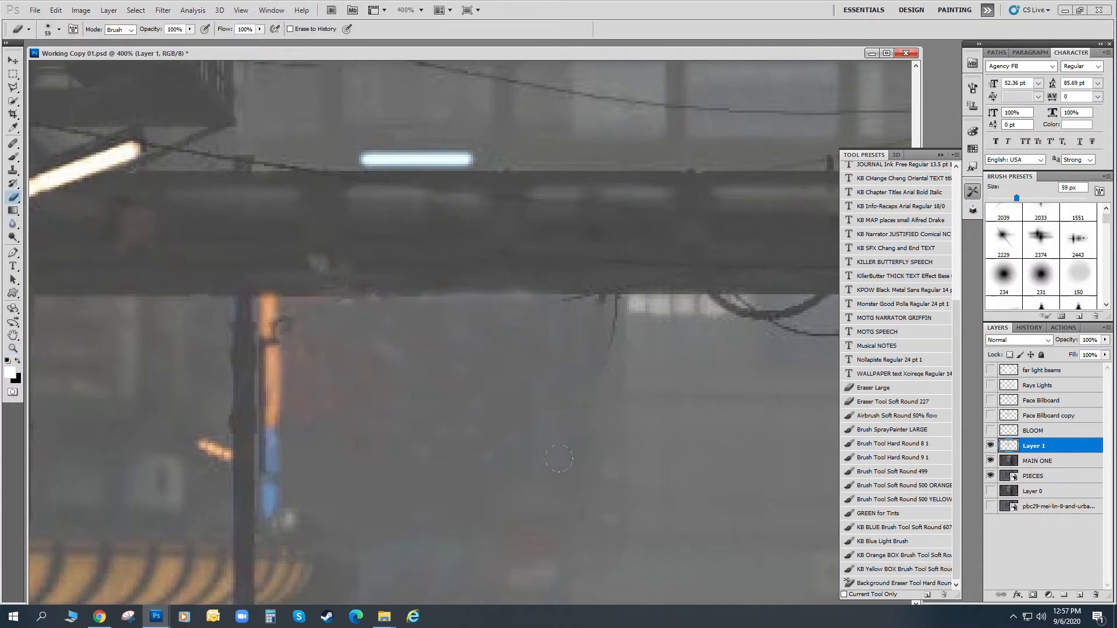
left_click(990, 415)
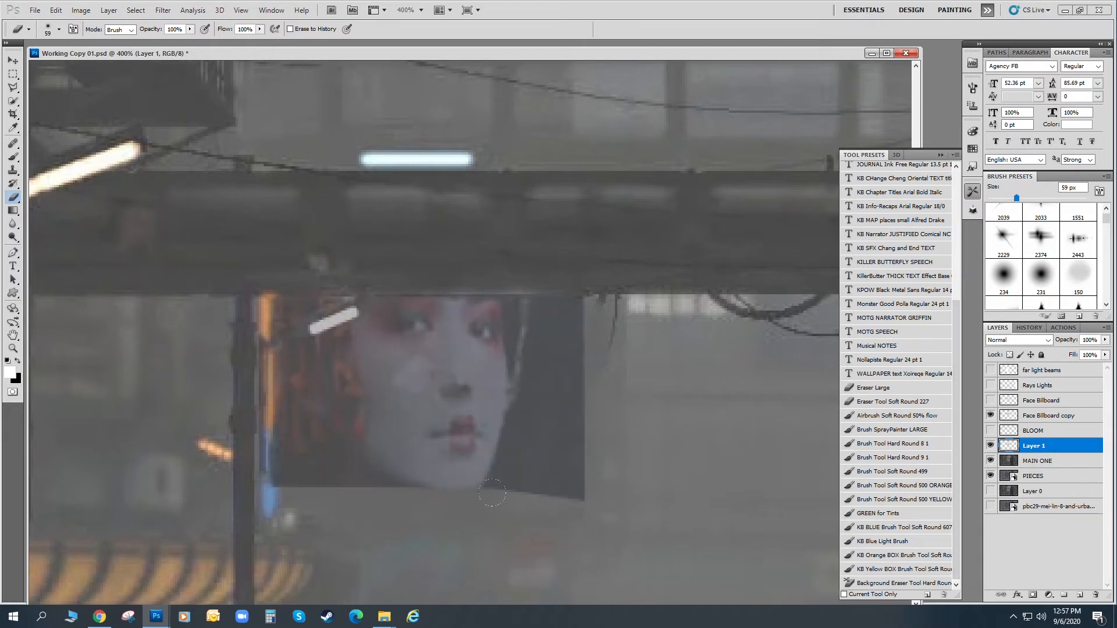
left_click(1036, 417)
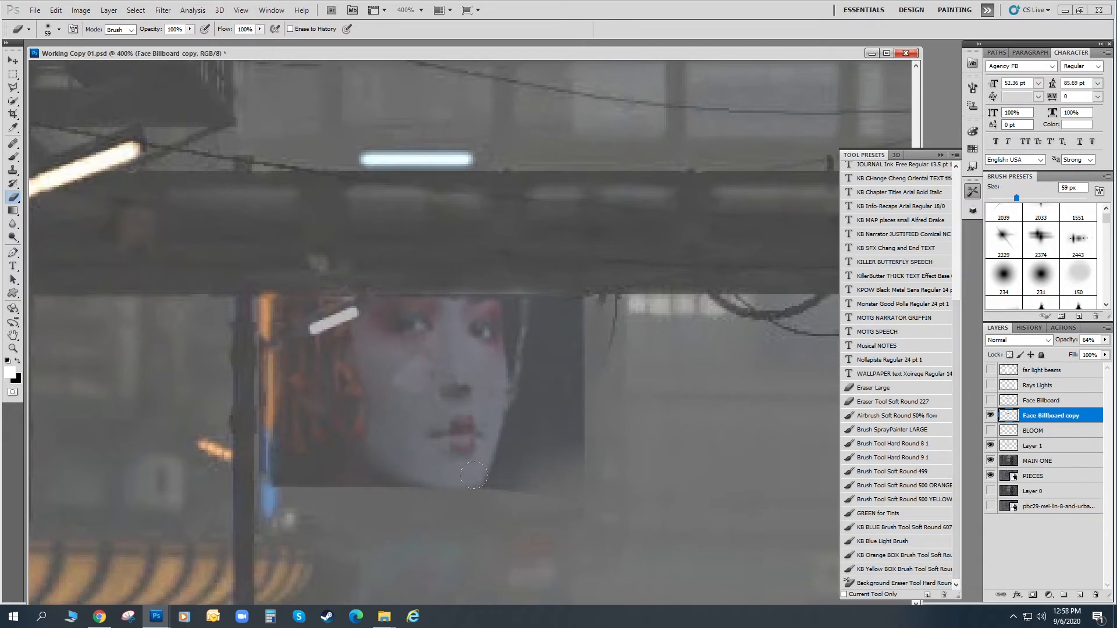
left_click_drag(341, 494, 235, 471)
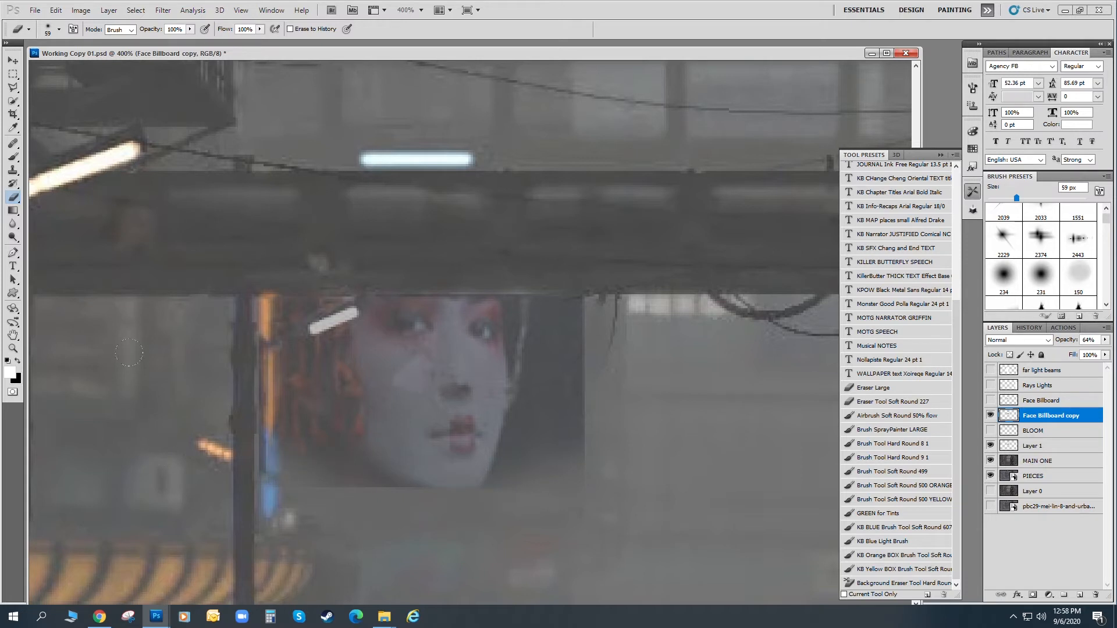
left_click_drag(587, 389, 584, 344)
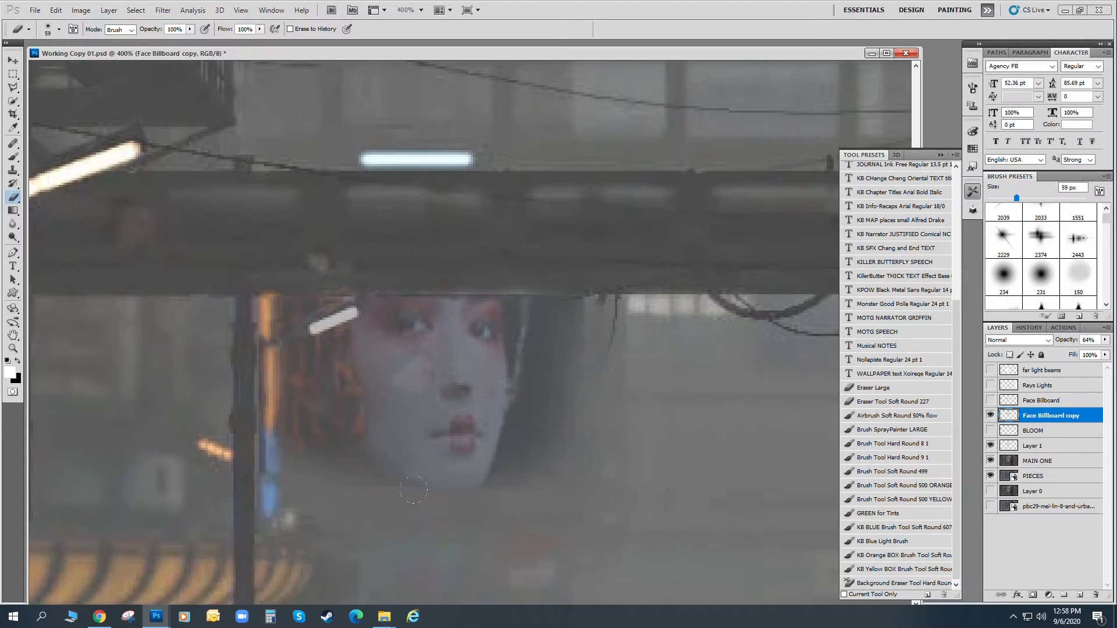
Brighten the Face Billboard copy layer with Levels, setting the midtone input to 1.56.
left_click(81, 10)
mouse_move(96, 39)
left_click(251, 51)
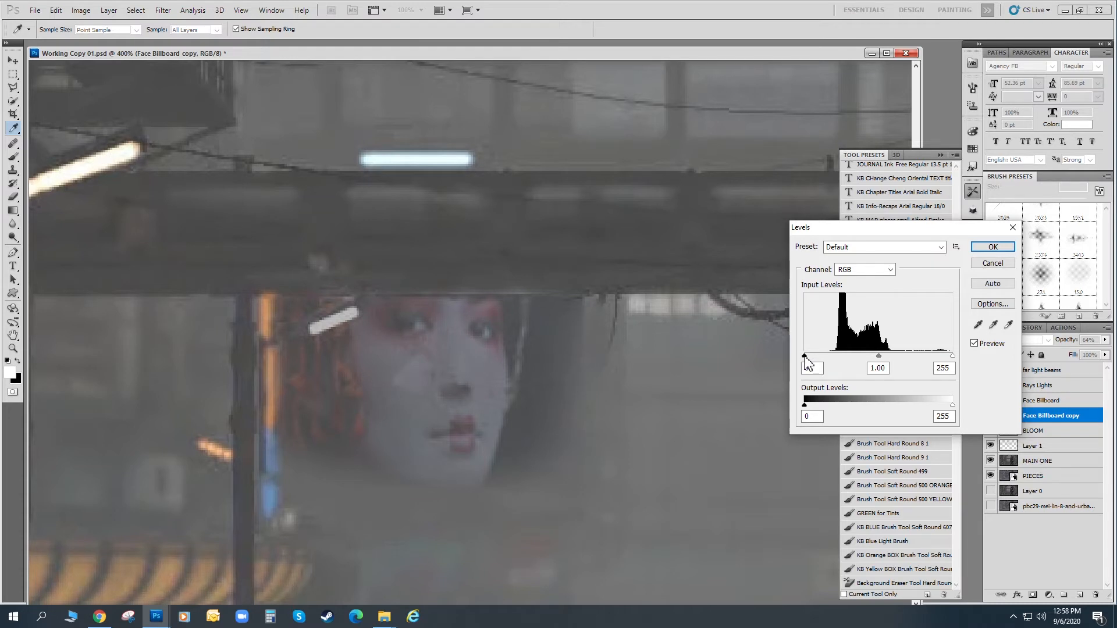
mouse_move(806, 356)
left_mouse_down()
mouse_move(827, 356)
mouse_move(803, 356)
left_mouse_up()
left_click_drag(877, 356, 854, 356)
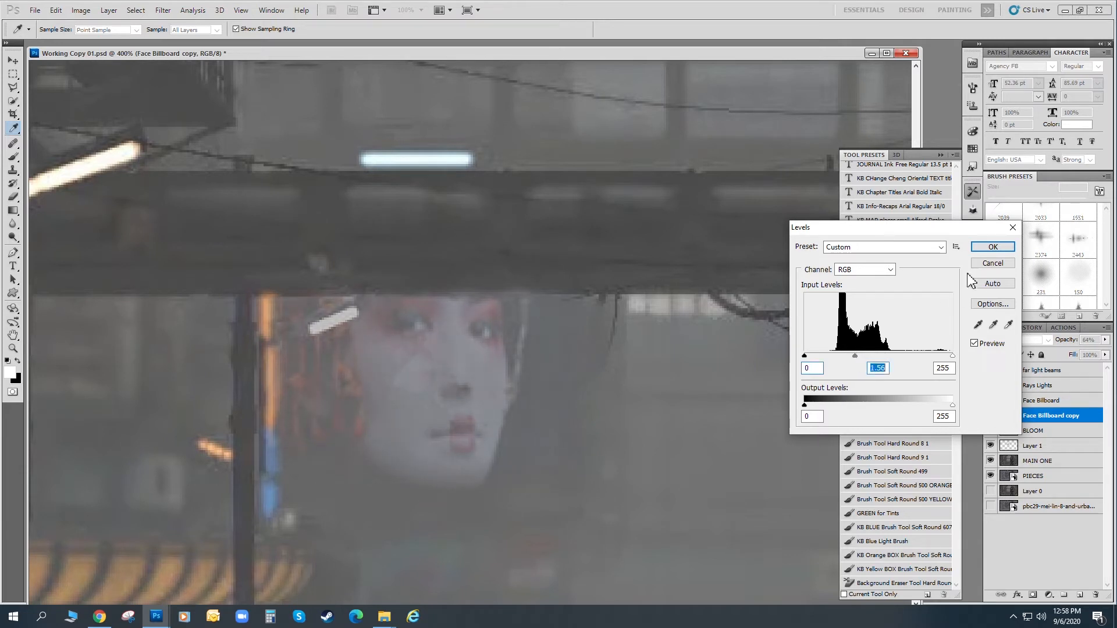
left_click(996, 247)
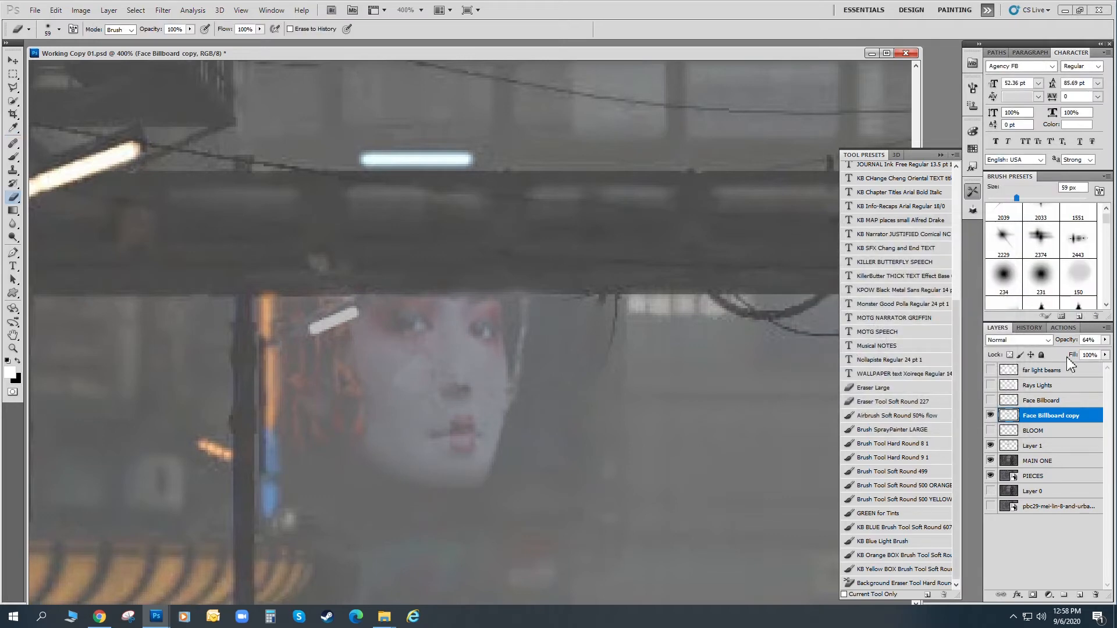
Toggle the Face Billboard and Face Billboard copy layers to compare the two blended faces in the full scene.
key("ctrl+minus")
key("ctrl+minus")
key("ctrl+minus")
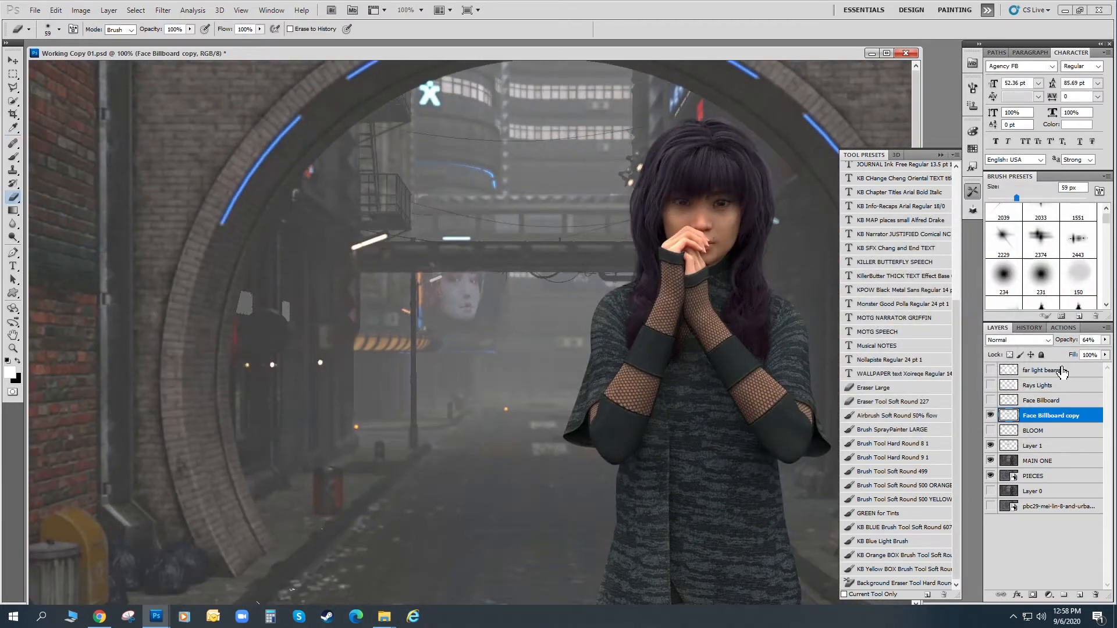
left_click(991, 401)
left_click(990, 401)
left_click(990, 416)
Show the BLOOM layer, move it above the Face Billboard layer, and show the Rays Lights and far light beams layers.
left_click(991, 431)
left_click(990, 431)
left_click(990, 431)
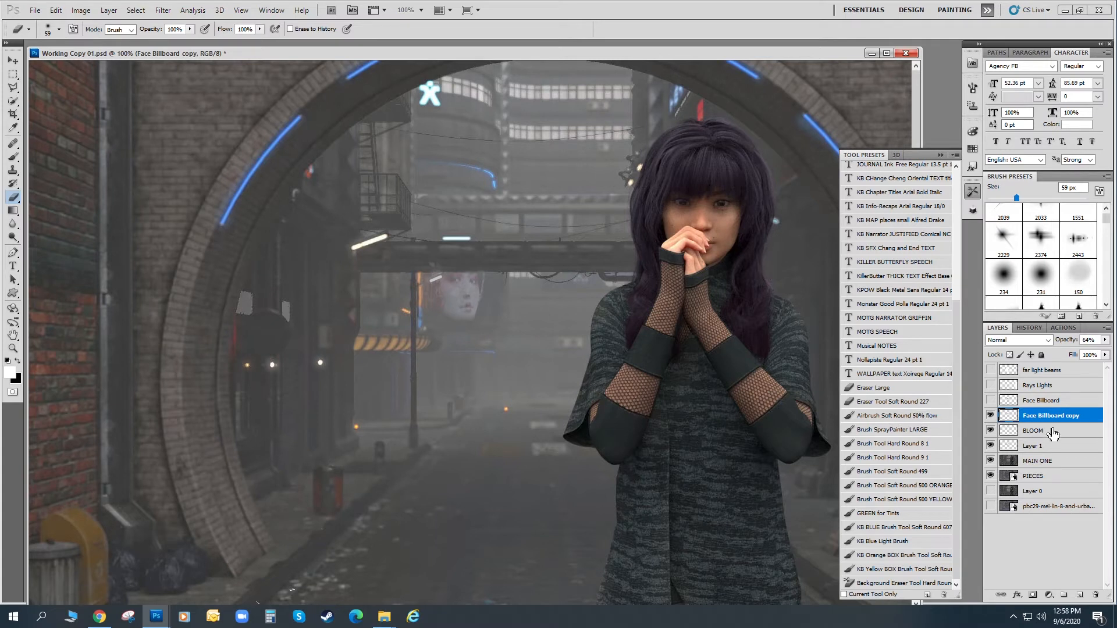
left_click_drag(1034, 439, 1044, 401)
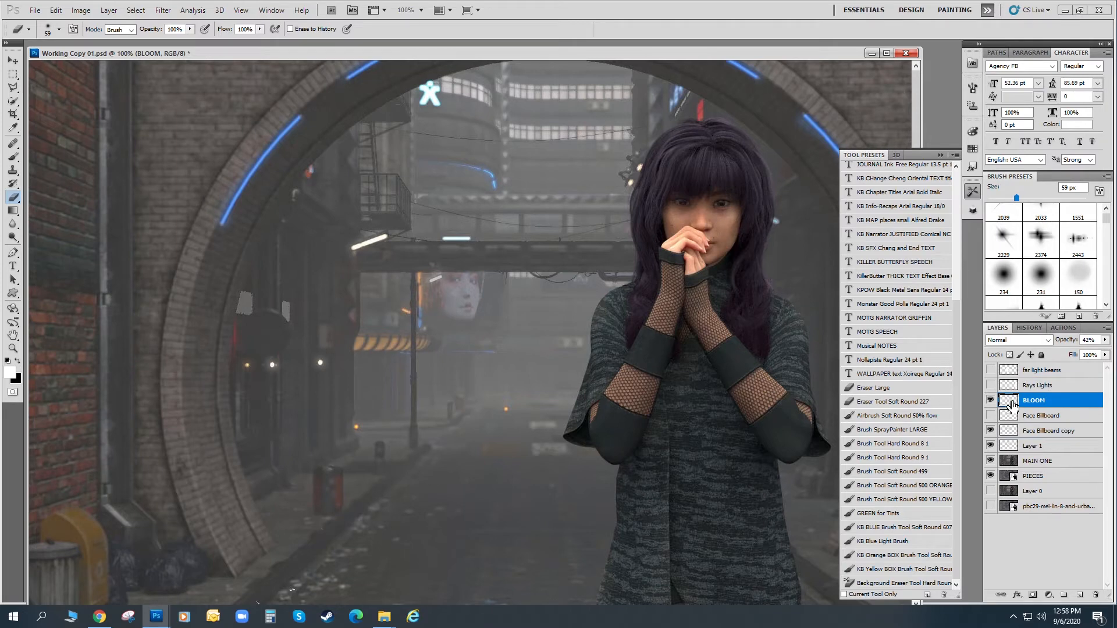
left_click(990, 370)
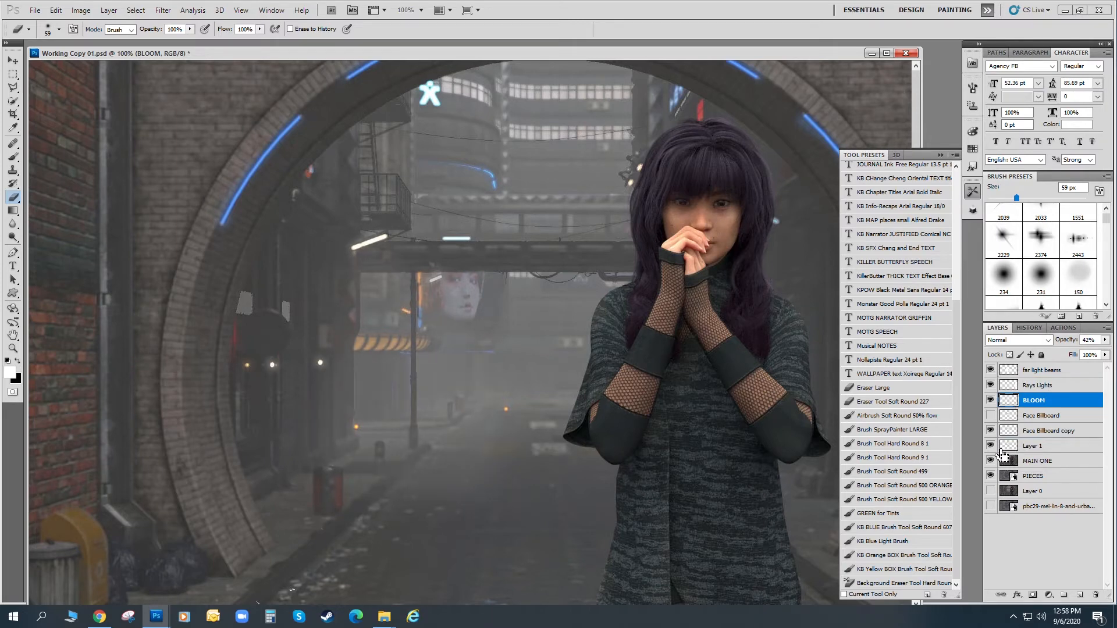
Hide every layer above PIECES to examine the original render without the postwork.
key("ctrl+minus")
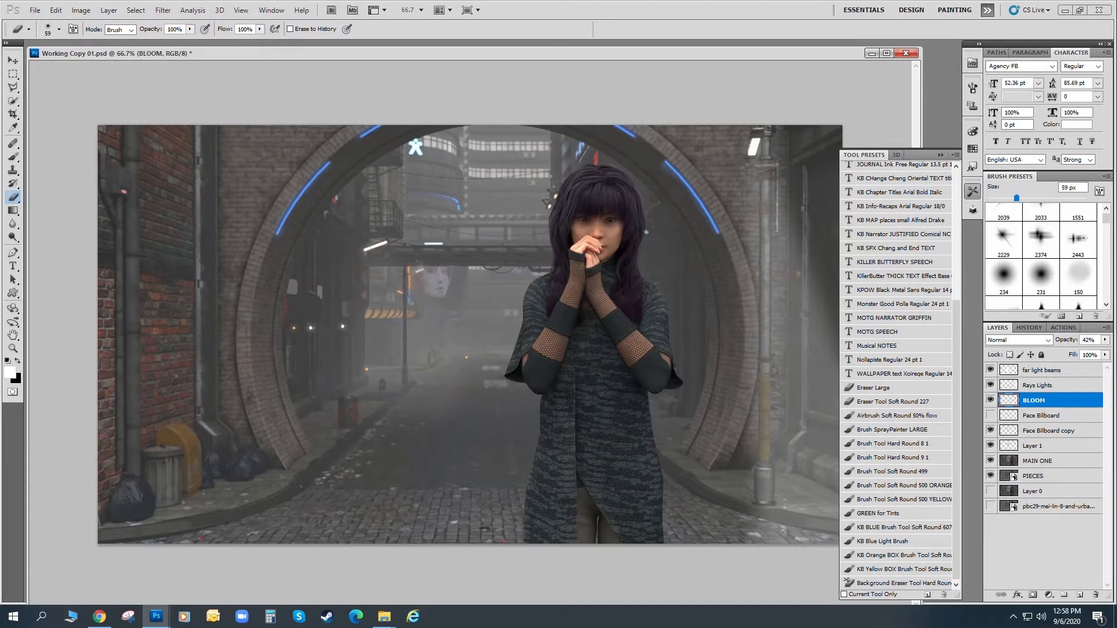
left_click(991, 460)
left_click(990, 446)
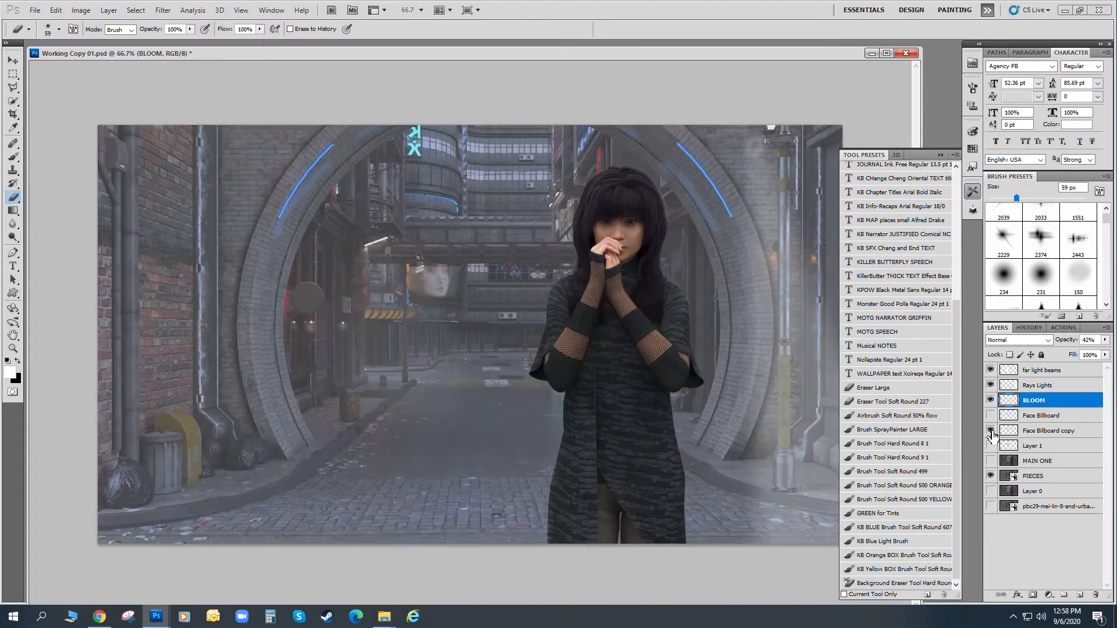
left_click(990, 431)
left_click(990, 400)
left_click(990, 385)
left_click(990, 370)
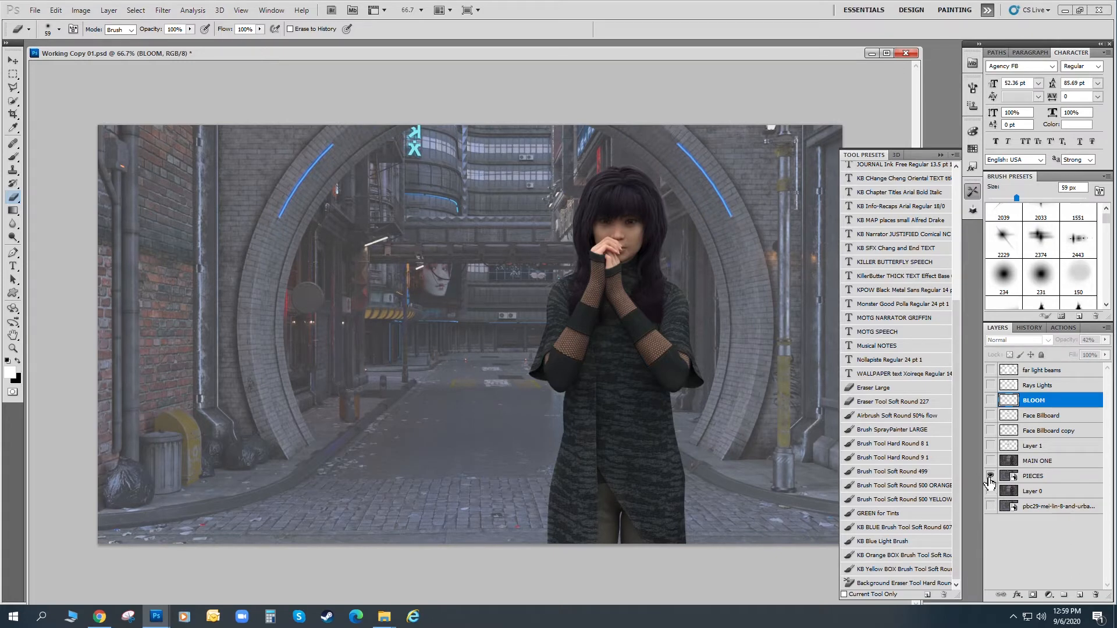
Show the MAIN ONE, Layer 1, Face Billboard copy and Face Billboard layers, toggling some of them to compare.
left_click(991, 462)
left_click(991, 463)
left_click(990, 446)
left_click(991, 431)
left_click(990, 431)
left_click(991, 430)
left_click(991, 415)
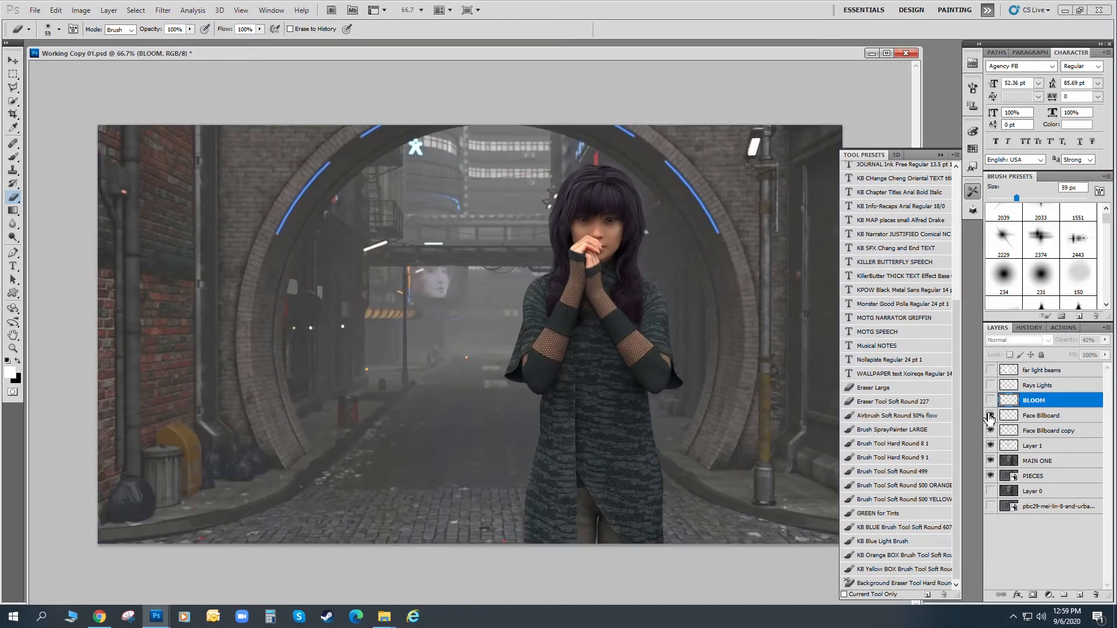
Move the Face Billboard layer below Layer 0, and show the BLOOM, Rays Lights and far light beams layers.
left_click(1045, 420)
left_click_drag(1046, 421, 1040, 498)
left_click(991, 400)
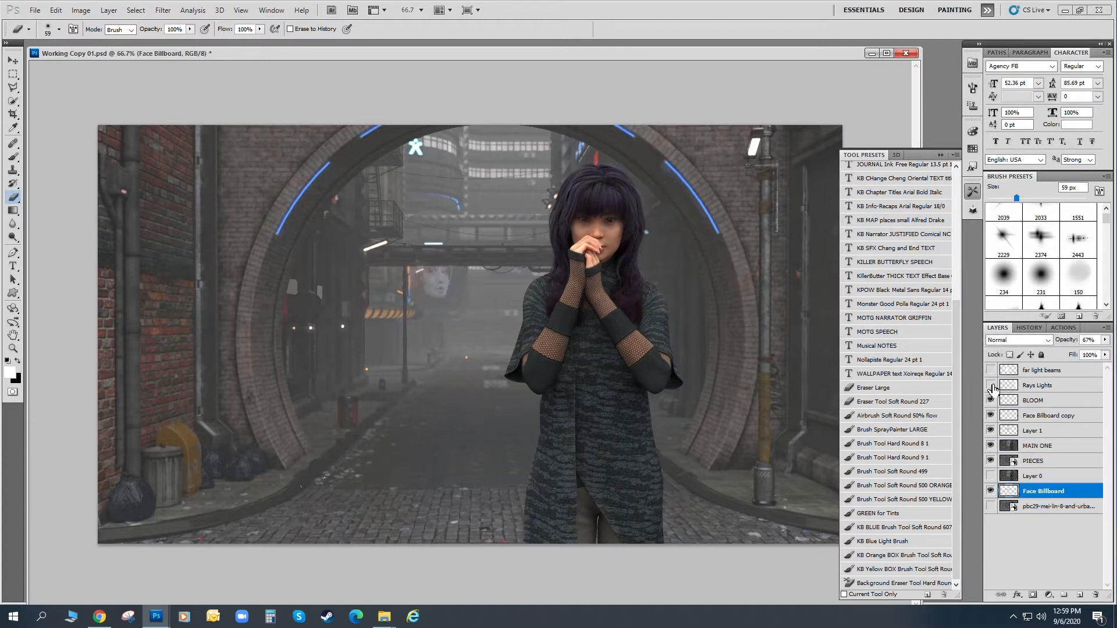
left_click(990, 385)
left_click(990, 370)
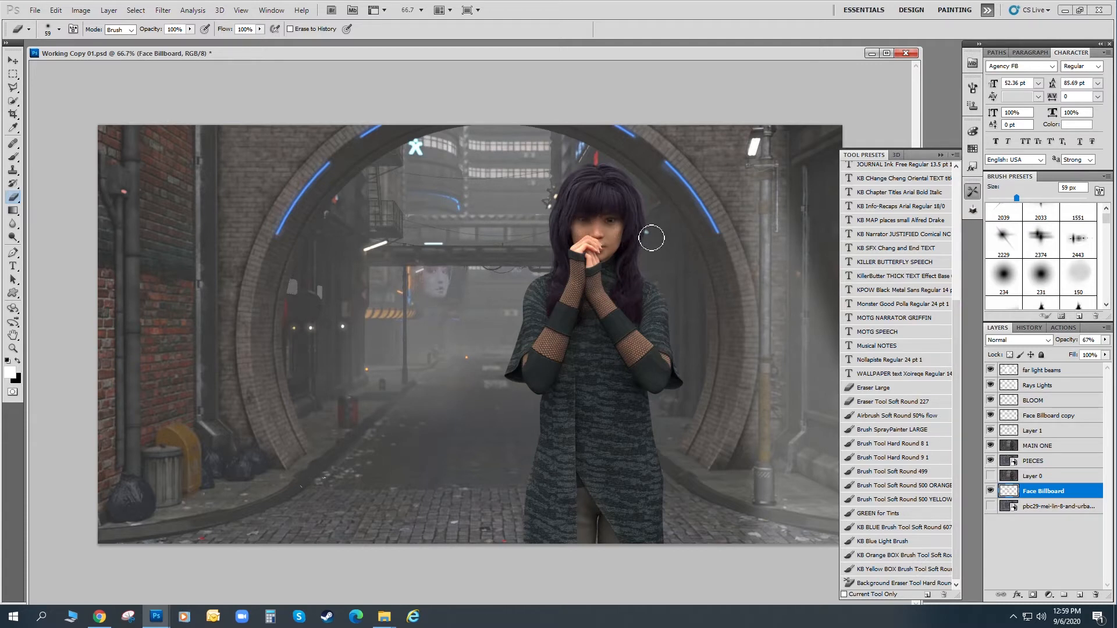
Select a rectangle around the character's head and upper body on MAIN ONE and copy it to a new layer.
left_click(1048, 448)
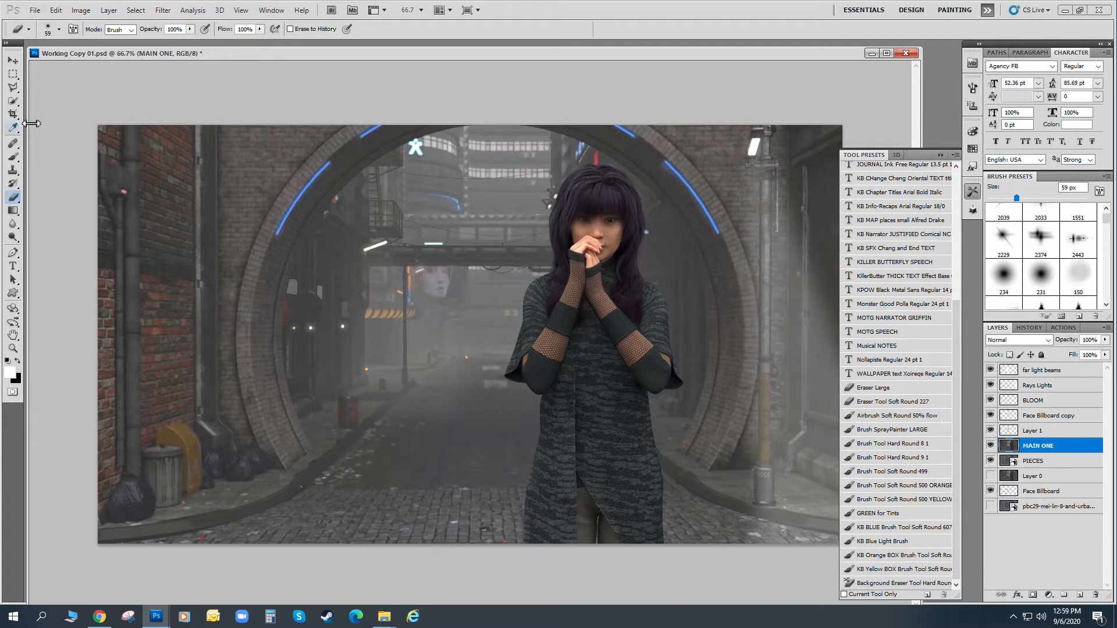
left_click(13, 74)
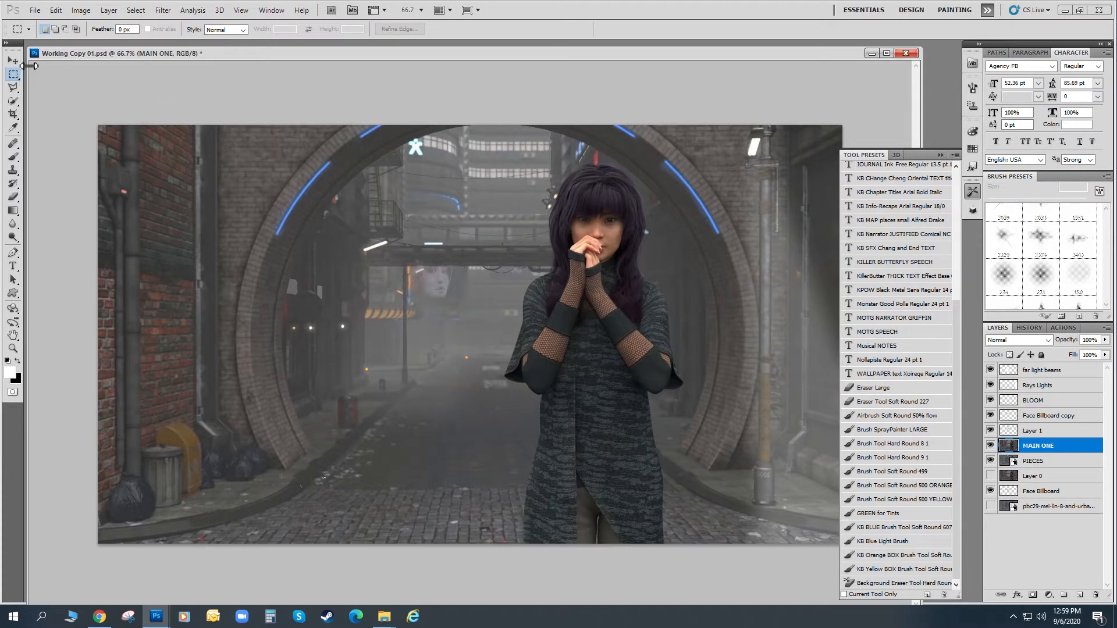
left_click_drag(751, 353, 749, 359)
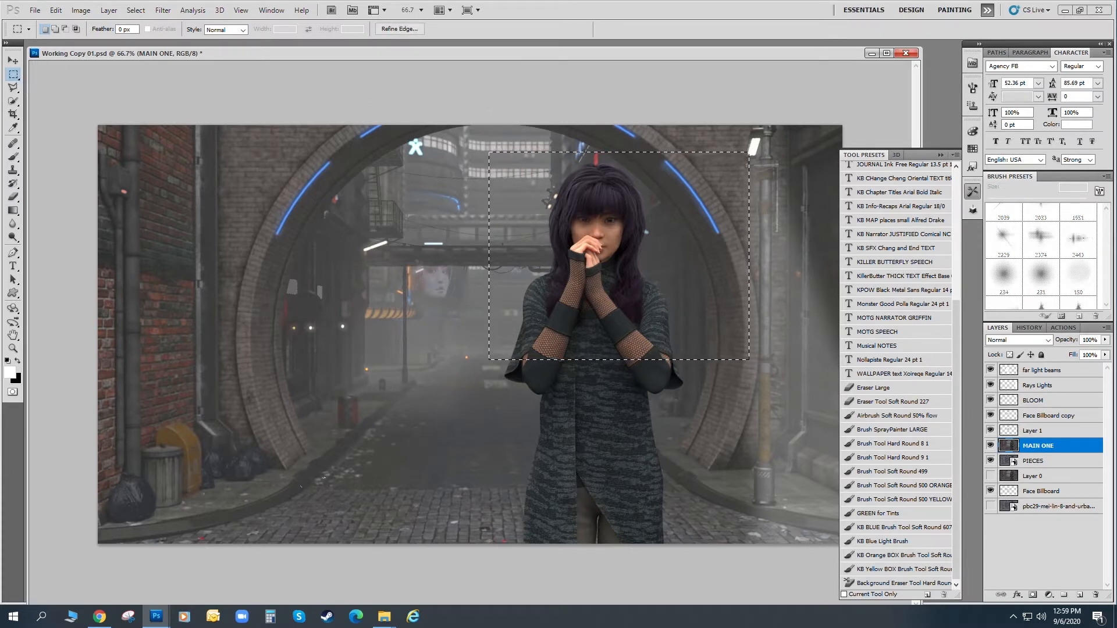
left_click(110, 11)
mouse_move(120, 23)
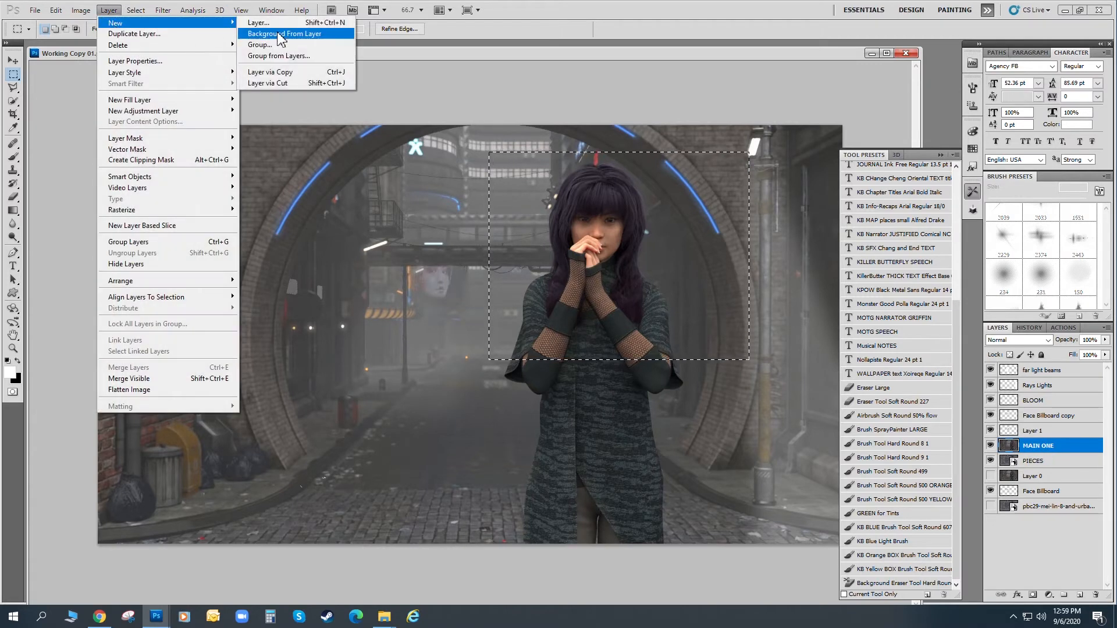
left_click(294, 78)
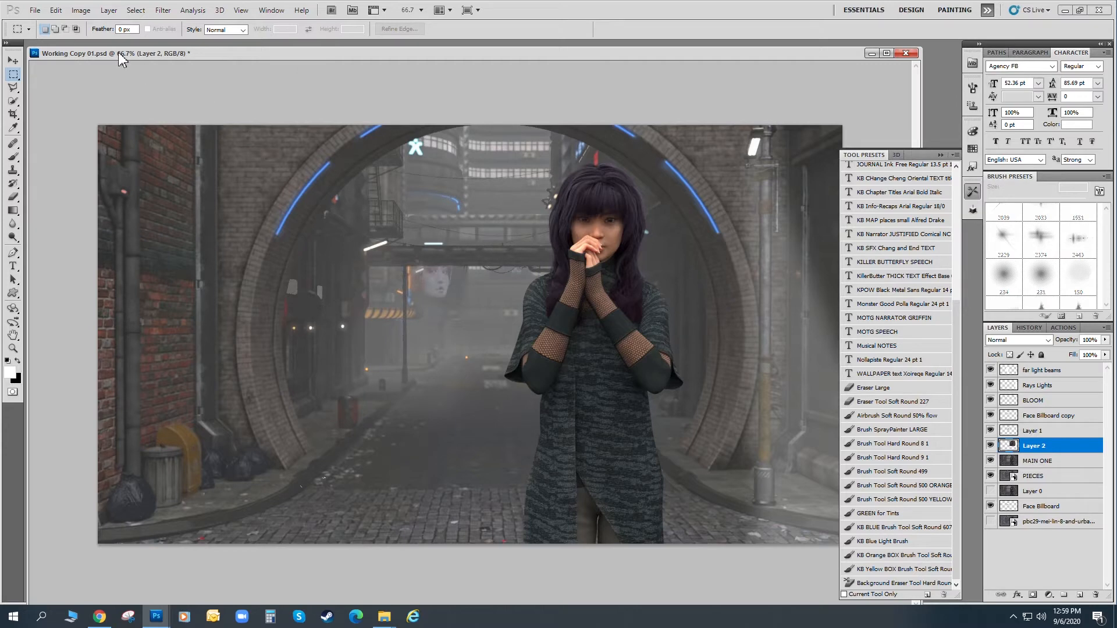
Brighten the copied character area on Layer 2 by raising its Exposure to about +0.68.
left_click(81, 10)
mouse_move(140, 39)
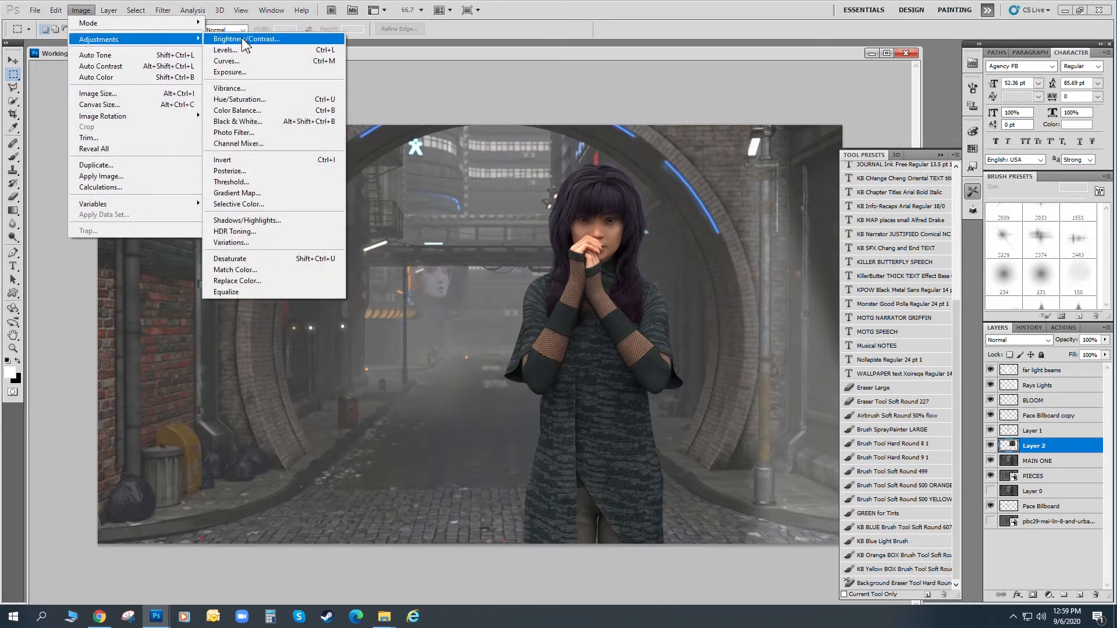
left_click(251, 71)
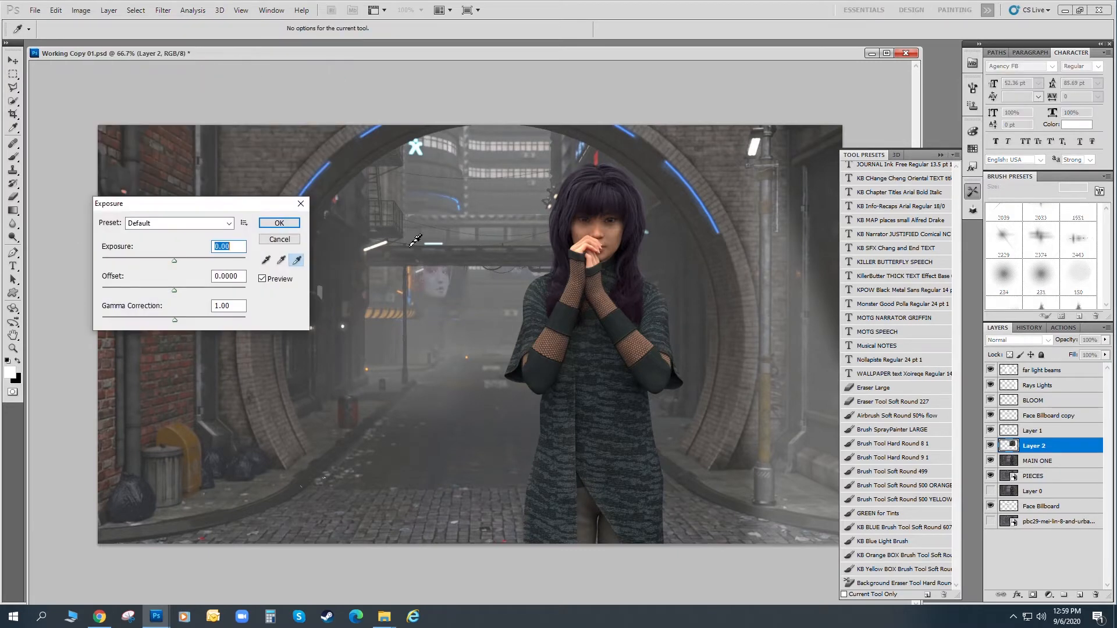
left_click_drag(173, 260, 182, 265)
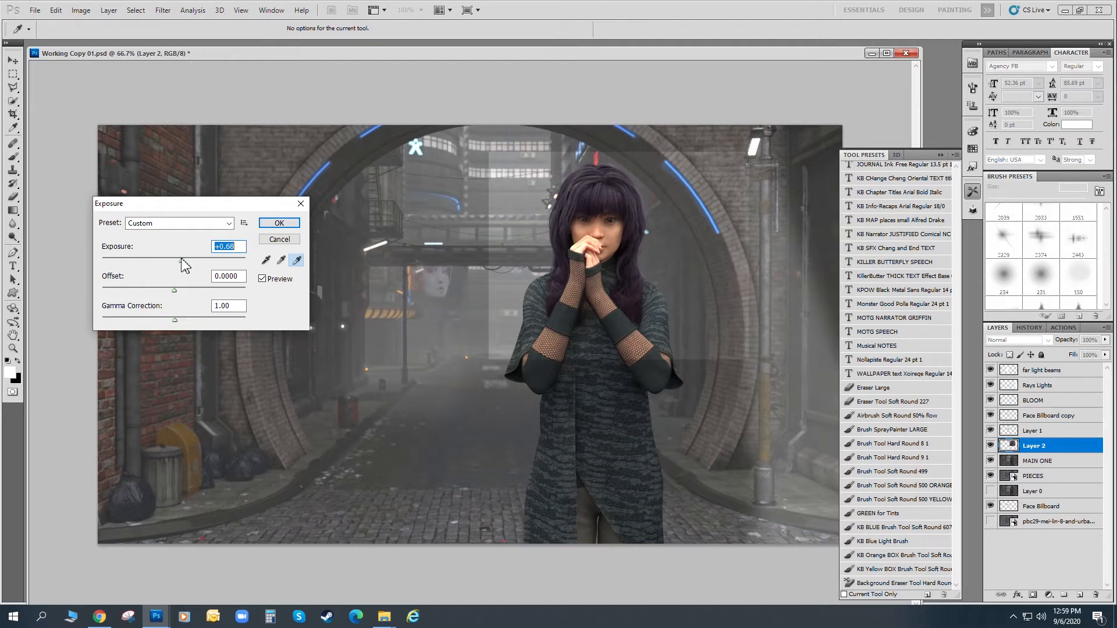
left_click(278, 224)
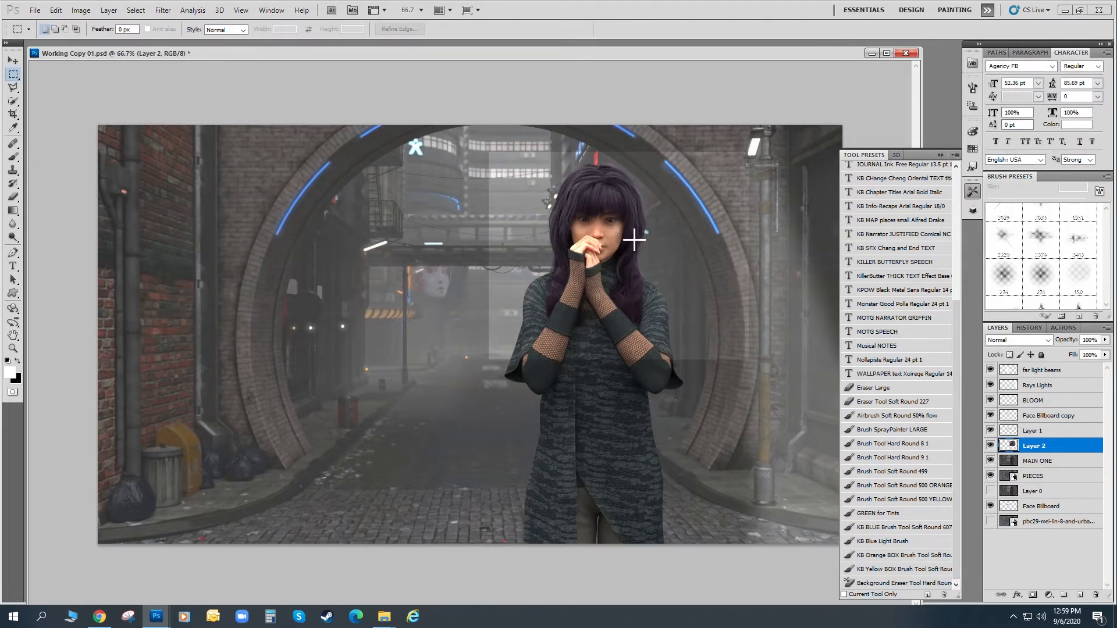
Toggle Layer 2 to compare the brightening, and erase its brightened background around the character with a 134 px eraser.
left_click(991, 447)
left_click(991, 446)
left_click(991, 446)
left_click(13, 197)
left_click_drag(1017, 198, 1045, 198)
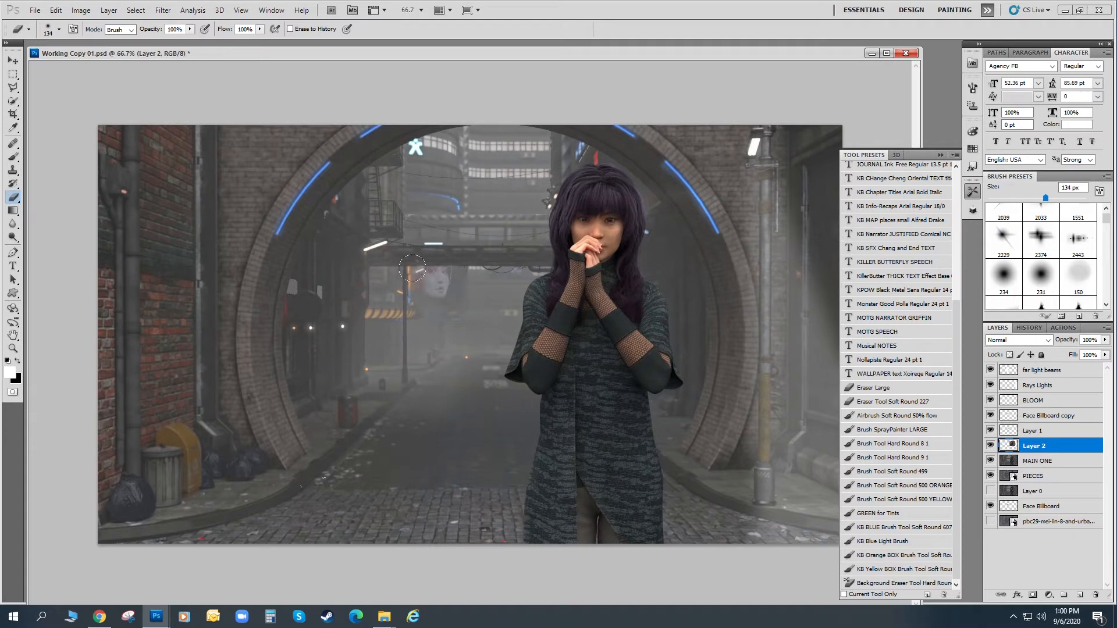
Toggle Layer 2's visibility repeatedly to compare the character with and without the brightened area.
left_click(990, 446)
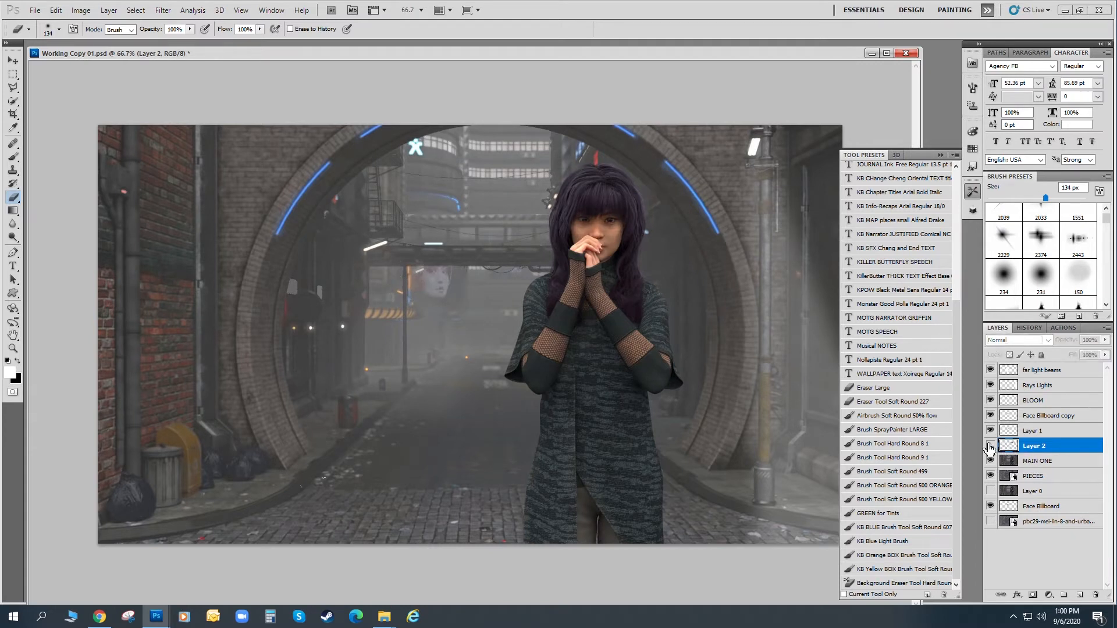
left_click(990, 446)
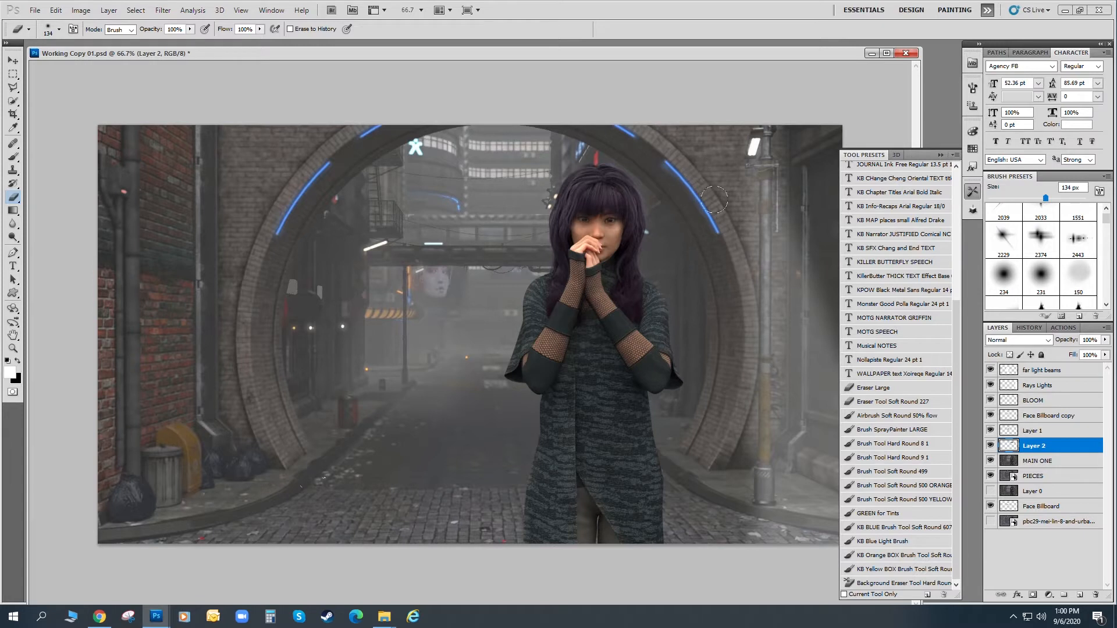
left_click(990, 446)
left_click(990, 446)
left_click(990, 447)
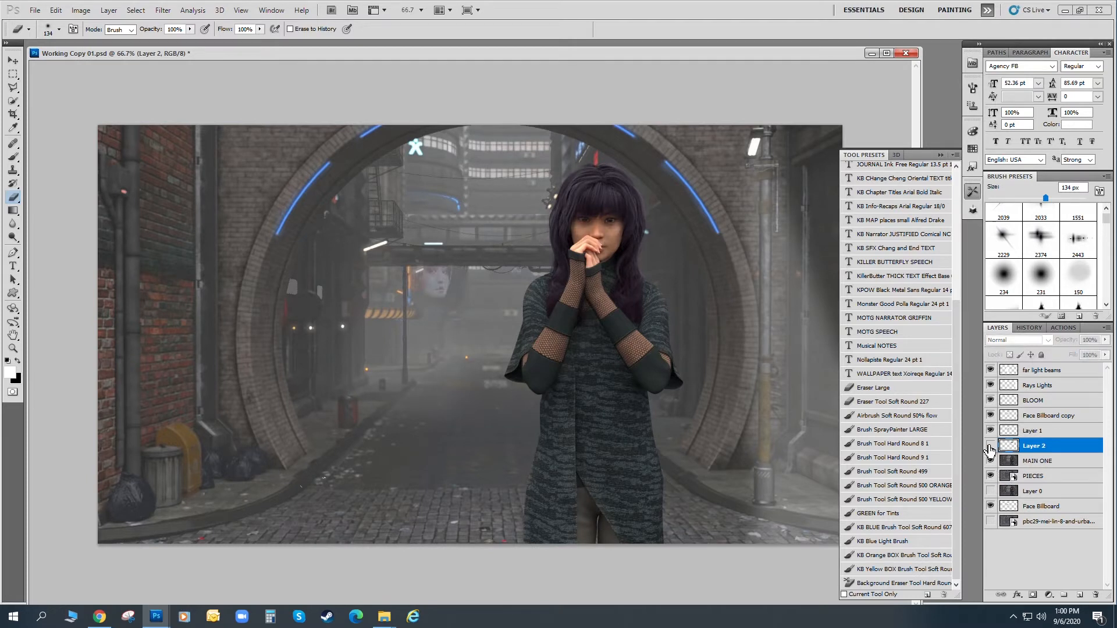
left_click(990, 447)
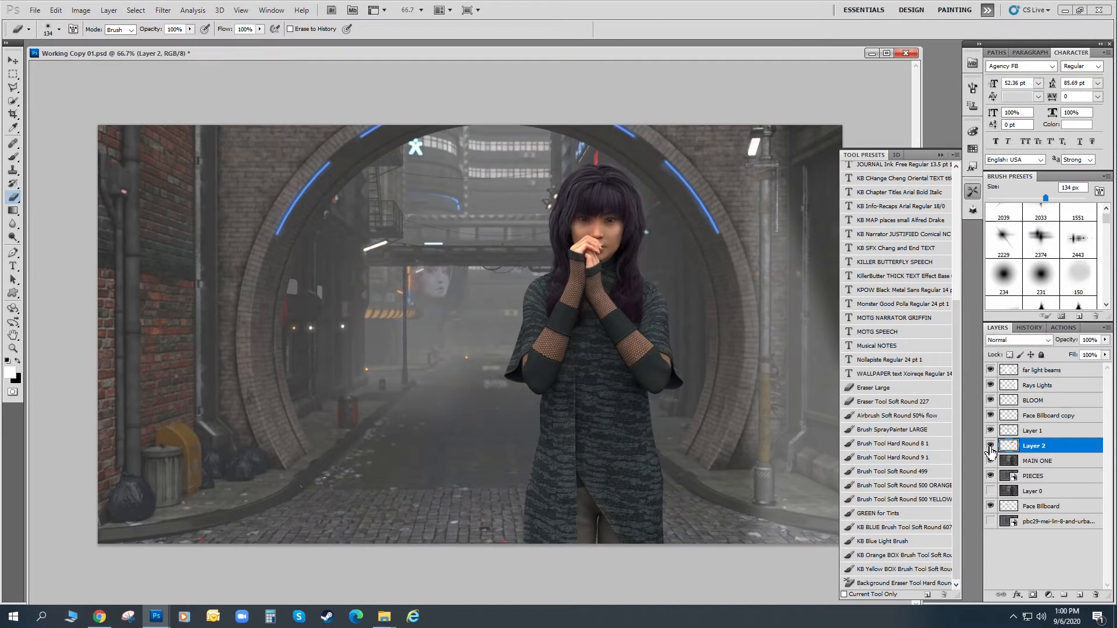
Rename Layer 2 as Eye Brighter.
double_click(1039, 445)
type("Eye Brighter")
left_click(989, 490)
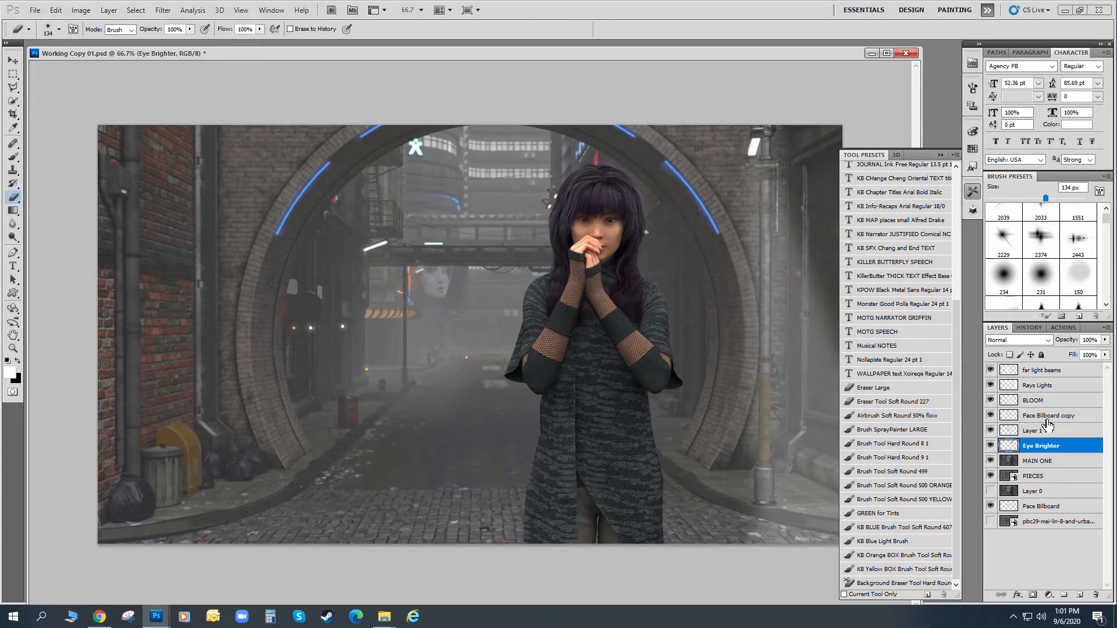
Check what Layer 1 contributes by toggling it, and rename it as far face boillboard.
left_click(1033, 432)
left_click(990, 432)
left_click(989, 431)
double_click(1033, 433)
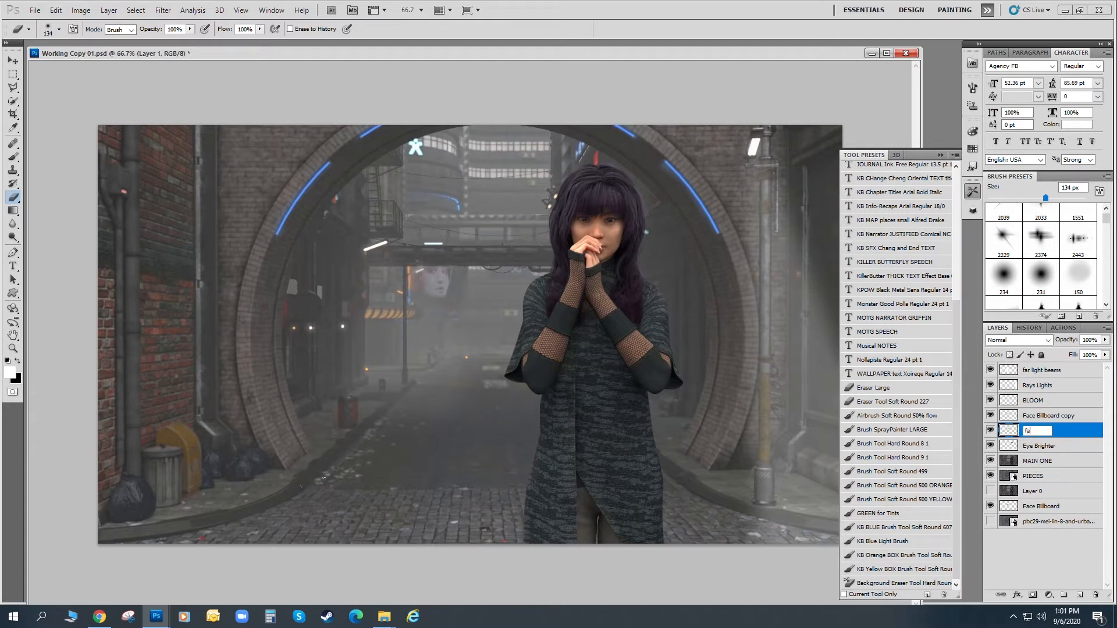
type("far face boillboard")
key("Return")
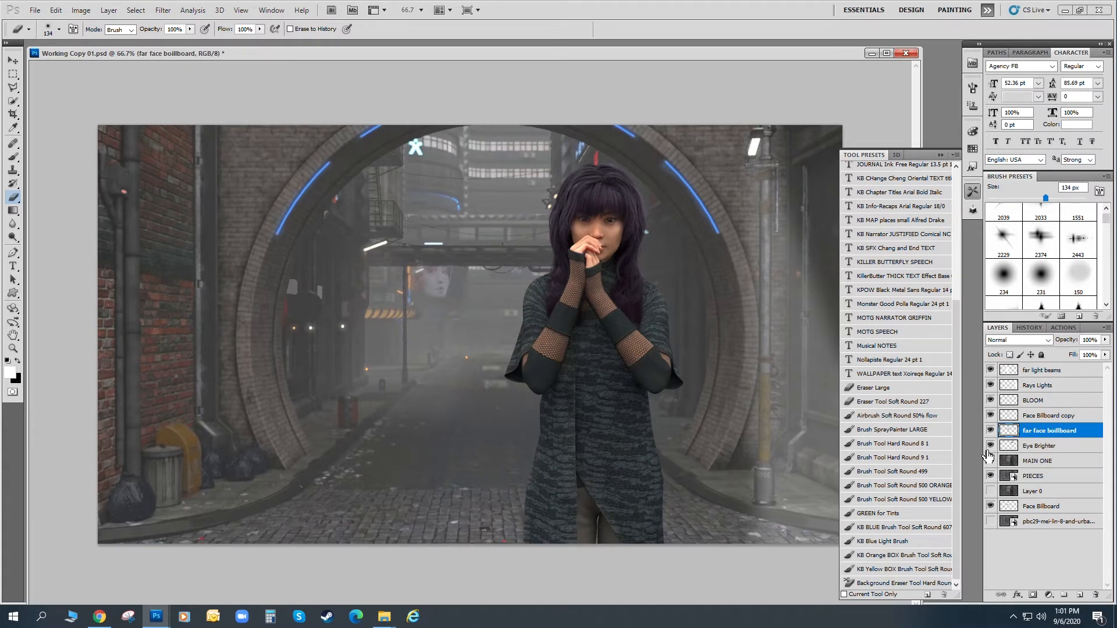
Toggle the Eye Brighter and MAIN ONE layers to compare the main render with the one beneath it.
left_click(991, 446)
left_click(1034, 462)
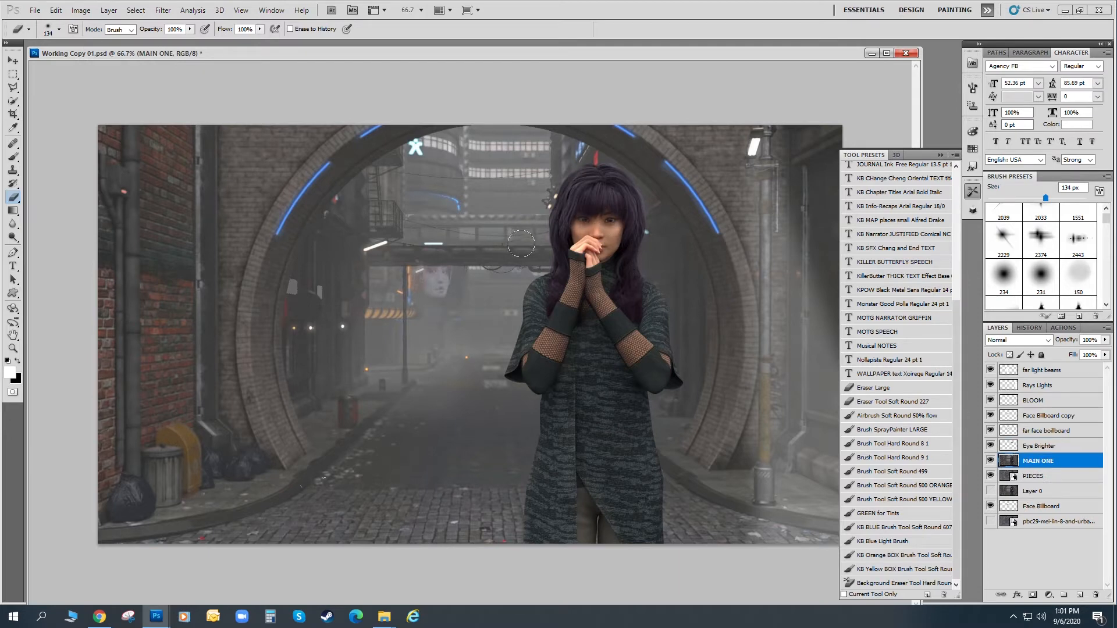
left_click(991, 460)
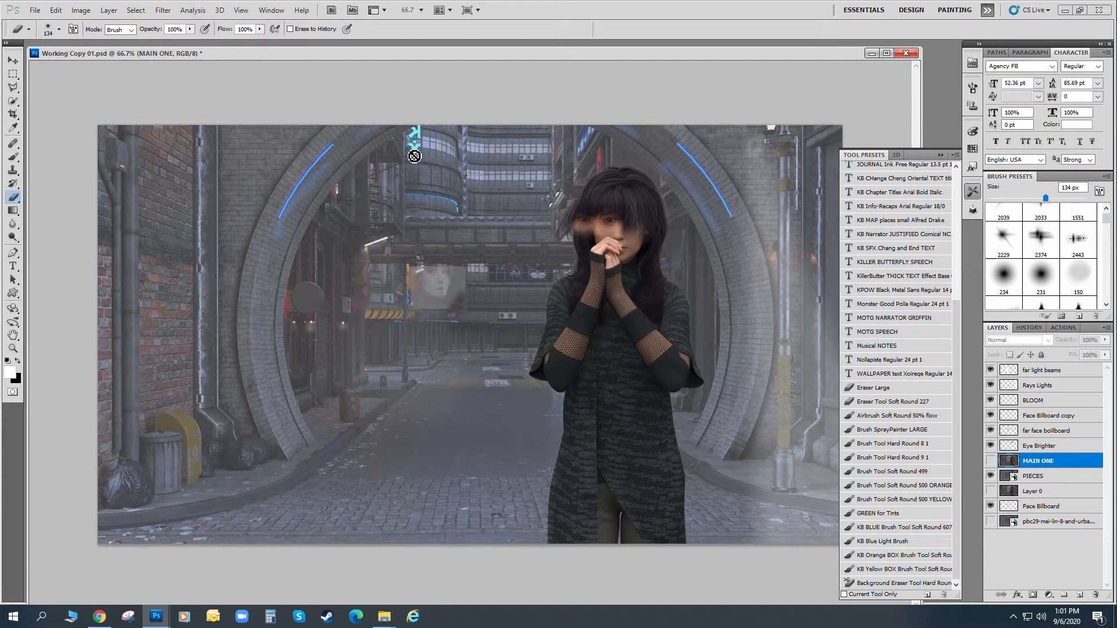
left_click(990, 461)
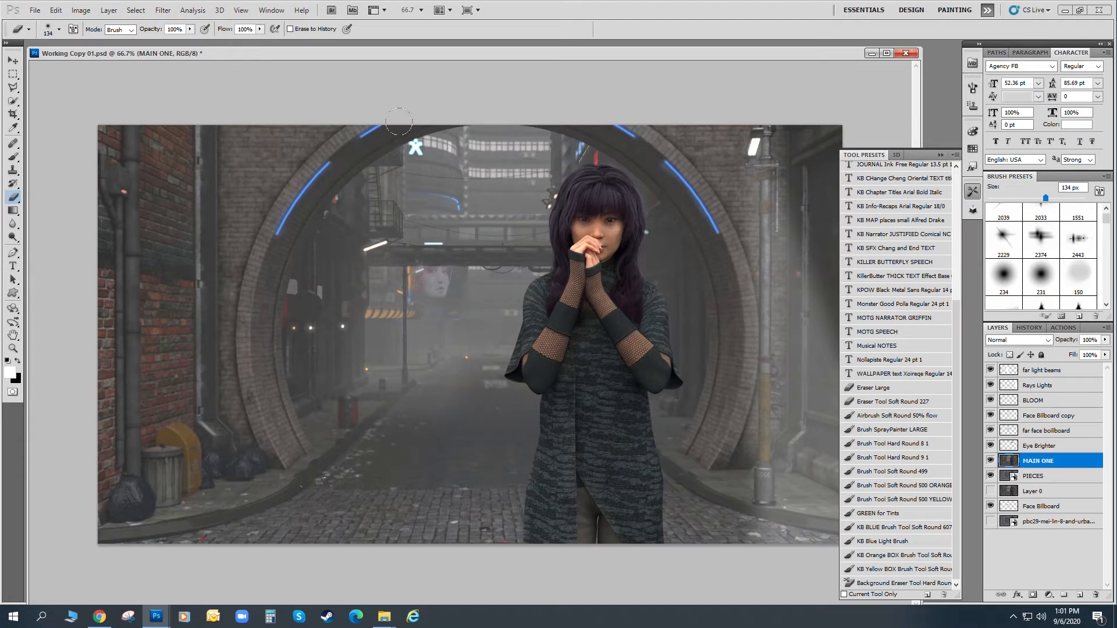
Clone nearby wall texture over the lower part of the glowing cyan figure sign on MAIN ONE with a 15 px Clone Stamp.
left_click(13, 348)
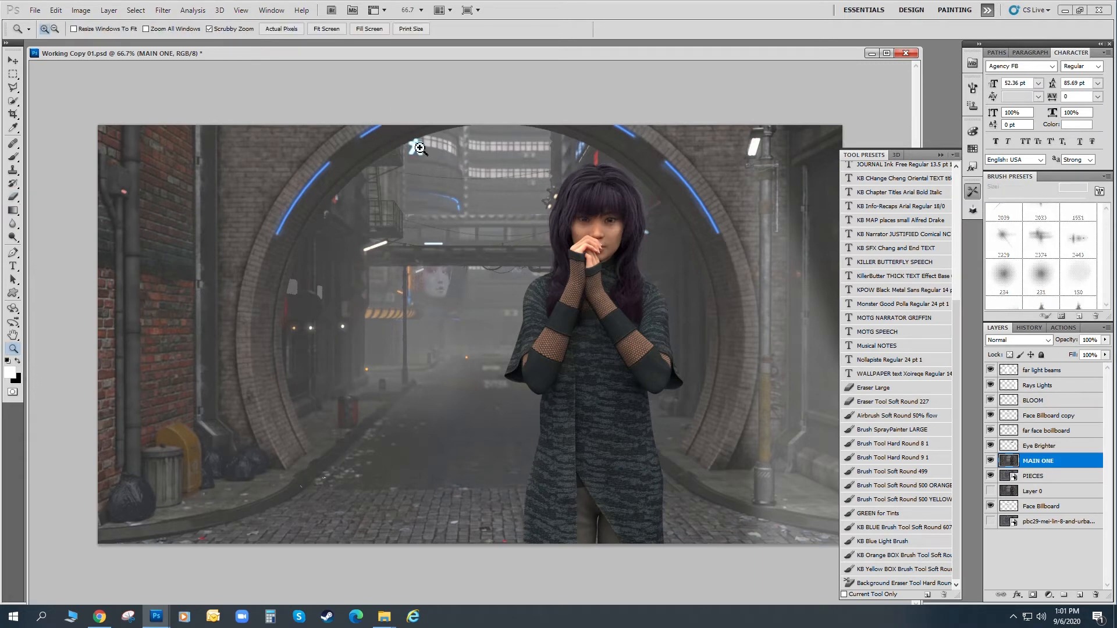
left_click(415, 148)
left_click(397, 98)
left_click(425, 127)
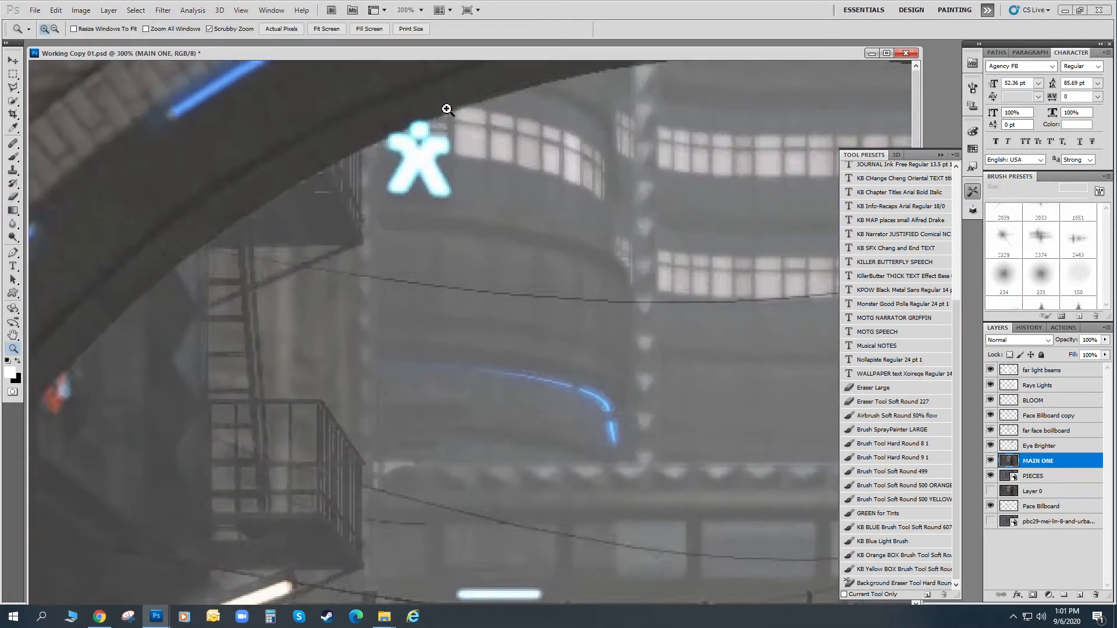
left_click(423, 151)
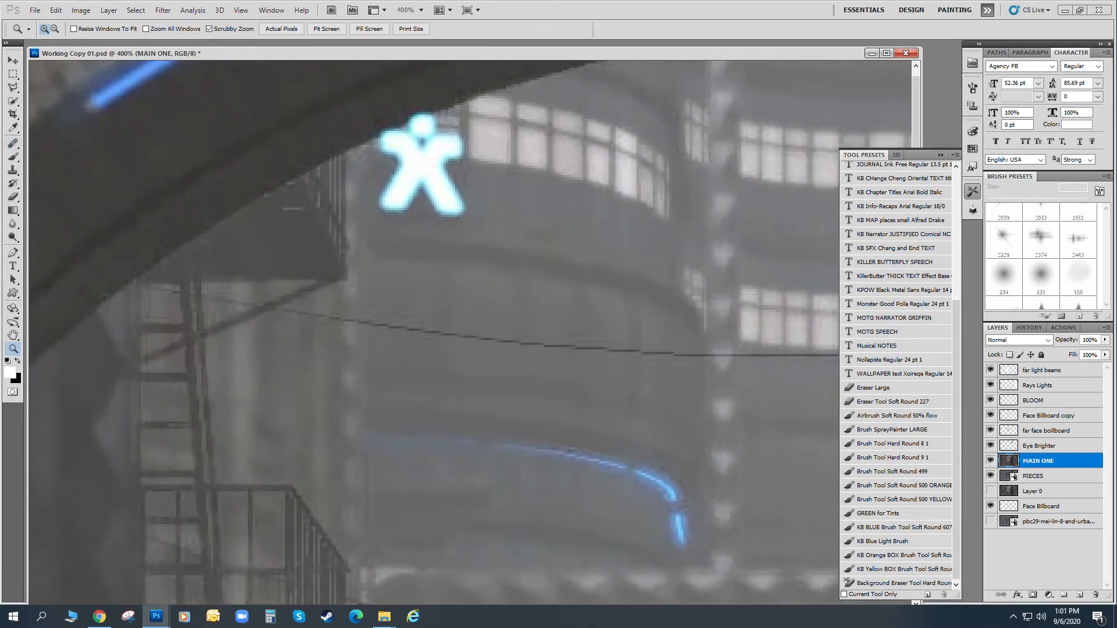
left_click(13, 170)
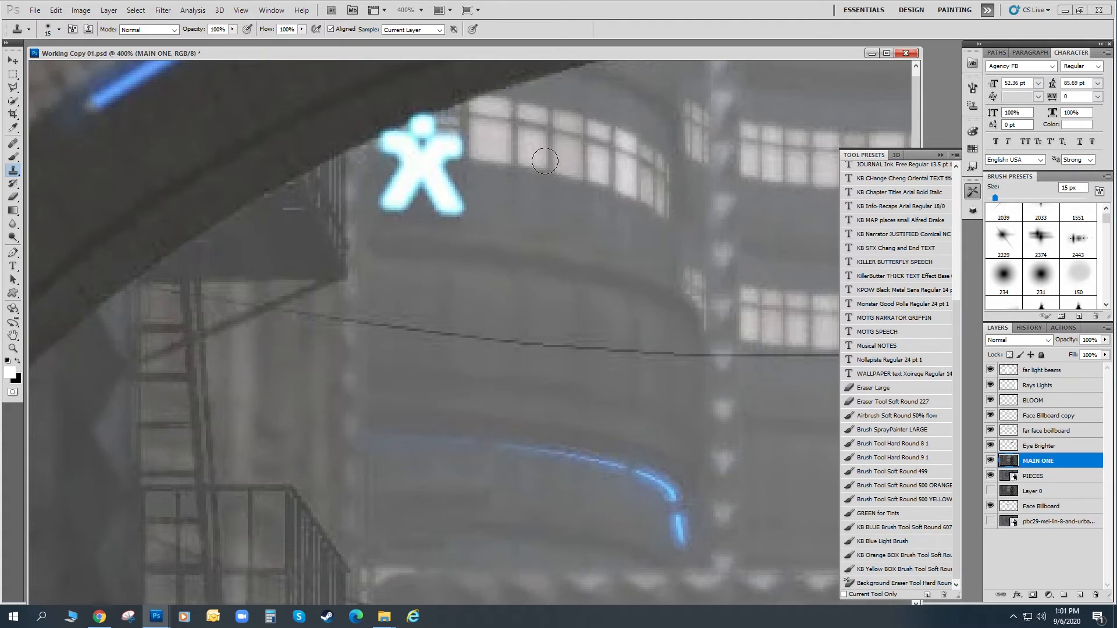
left_click(506, 229, "alt")
mouse_move(466, 213)
left_mouse_down()
mouse_move(438, 206)
mouse_move(462, 200)
mouse_move(434, 188)
mouse_move(441, 204)
mouse_move(421, 188)
mouse_move(395, 203)
left_mouse_up()
left_click(491, 243, "alt")
mouse_move(474, 197)
left_mouse_down()
mouse_move(426, 167)
mouse_move(446, 182)
mouse_move(411, 182)
mouse_move(387, 201)
mouse_move(405, 170)
mouse_move(379, 190)
mouse_move(409, 169)
mouse_move(393, 192)
mouse_move(438, 178)
mouse_move(399, 164)
mouse_move(429, 166)
mouse_move(399, 165)
mouse_move(433, 166)
mouse_move(386, 160)
left_mouse_up()
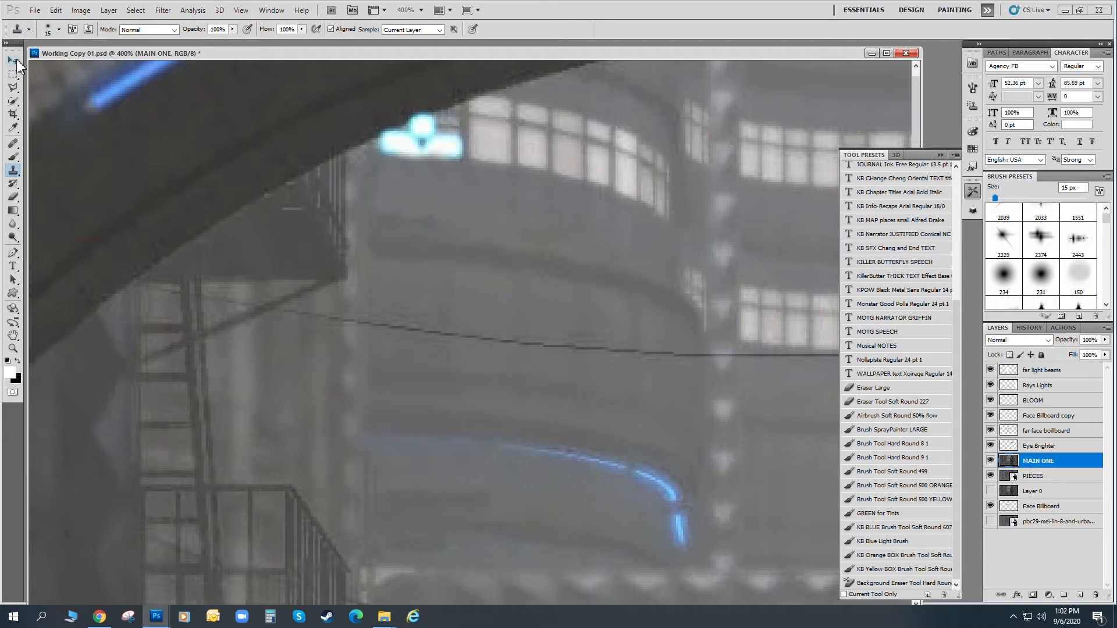
Select the lit window panes beside the cyan sign with the Polygonal Lasso and copy them to a new layer named Windows.
left_click(13, 86)
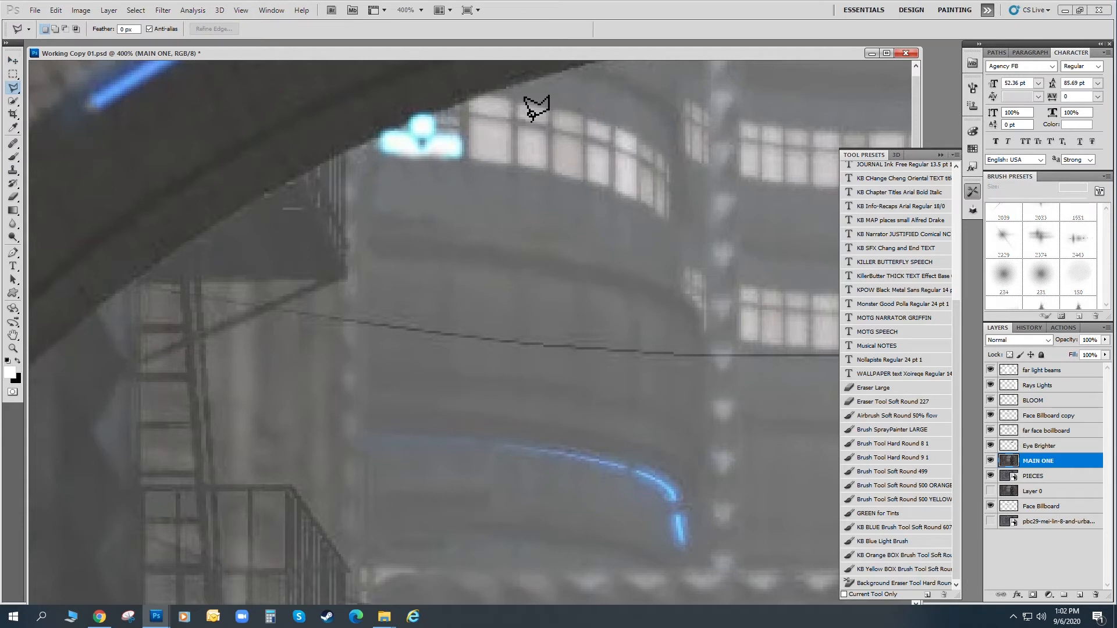
left_click(479, 92)
left_click(552, 103)
left_click(545, 175)
left_click(467, 164)
left_click(469, 93)
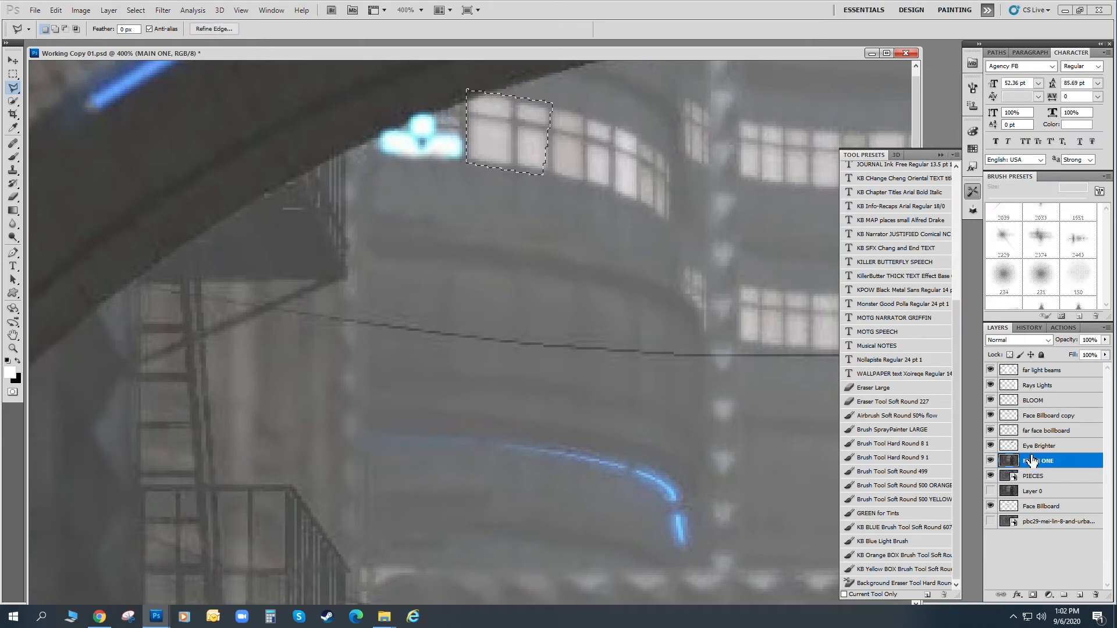
left_click(109, 10)
mouse_move(112, 26)
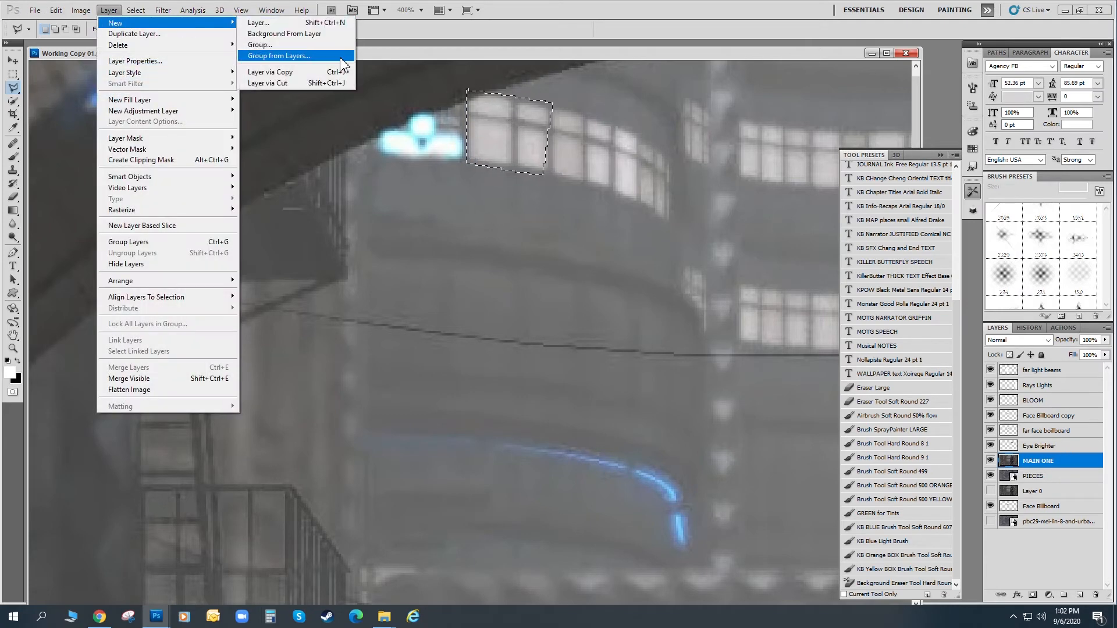
left_click(314, 71)
double_click(1032, 462)
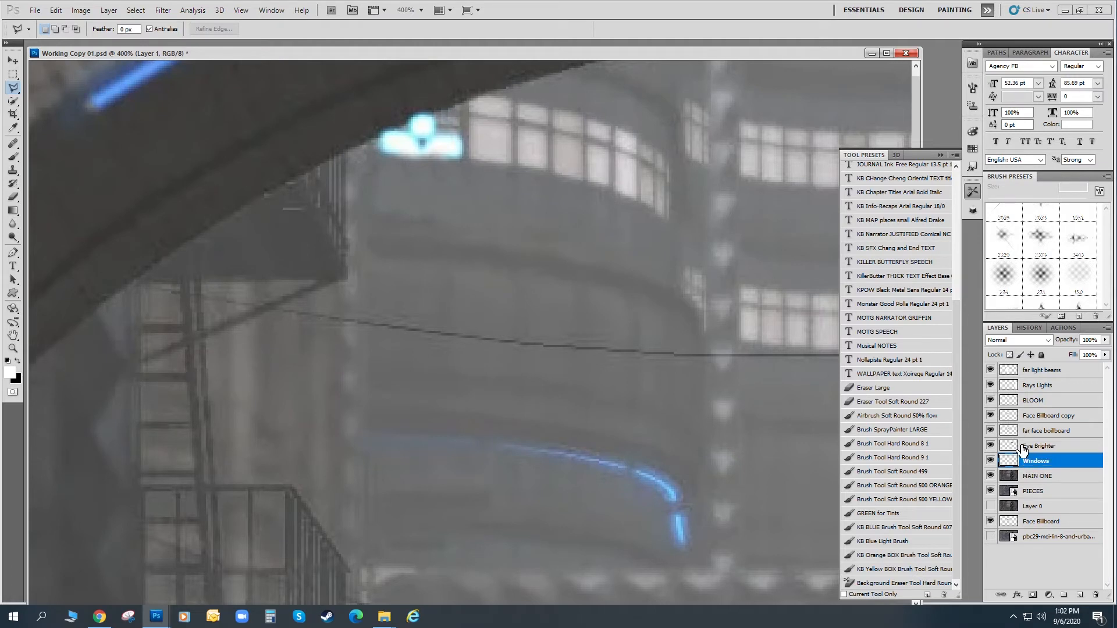
Move the Windows piece over the remaining cyan sign and warp it to continue the building's curved window row.
left_click(12, 61)
left_click_drag(489, 132, 411, 126)
left_click(55, 10)
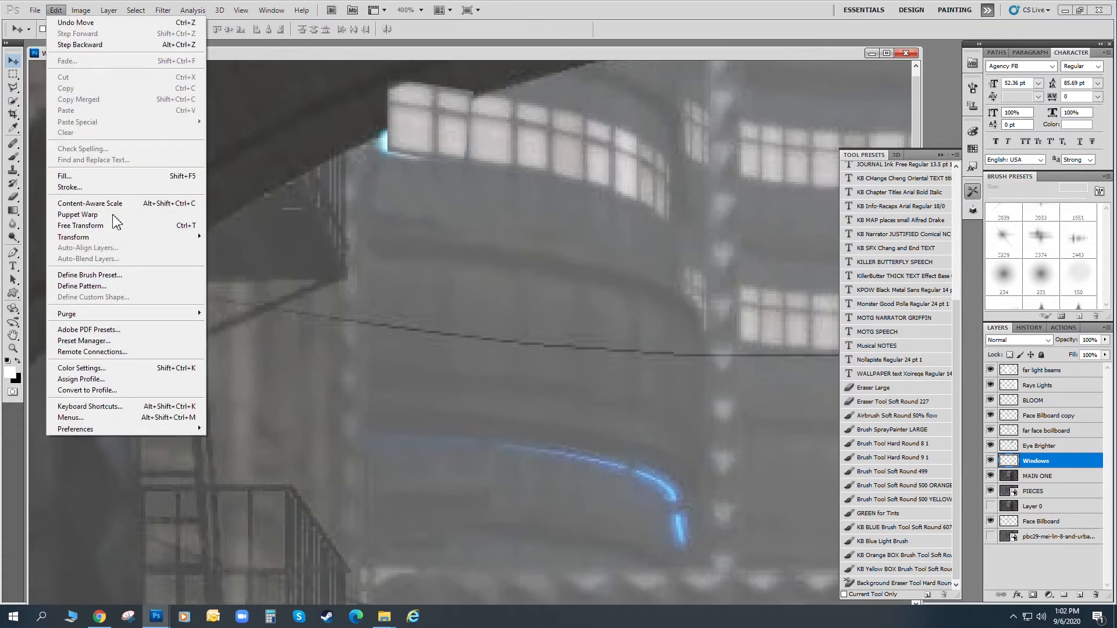
mouse_move(93, 240)
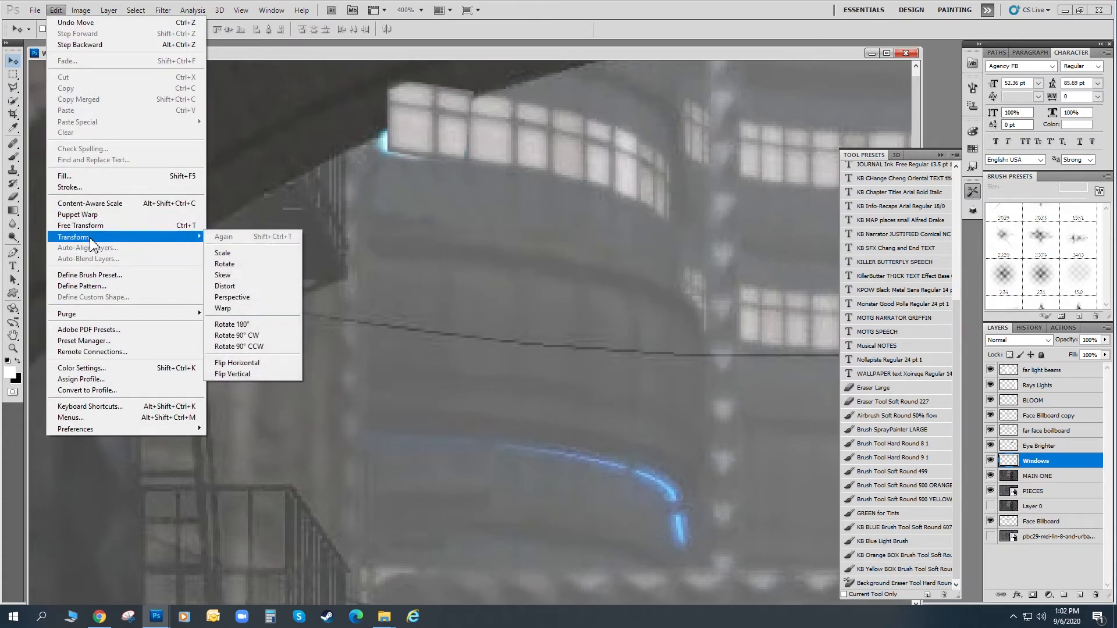
left_click(233, 313)
left_click_drag(387, 157, 413, 165)
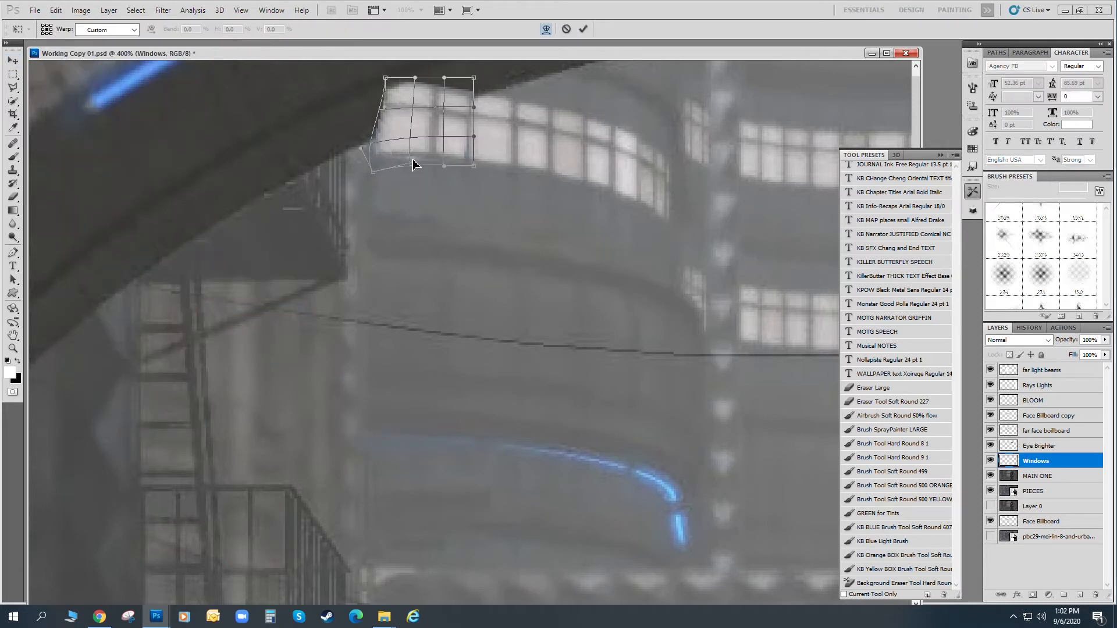
left_click_drag(473, 163, 474, 164)
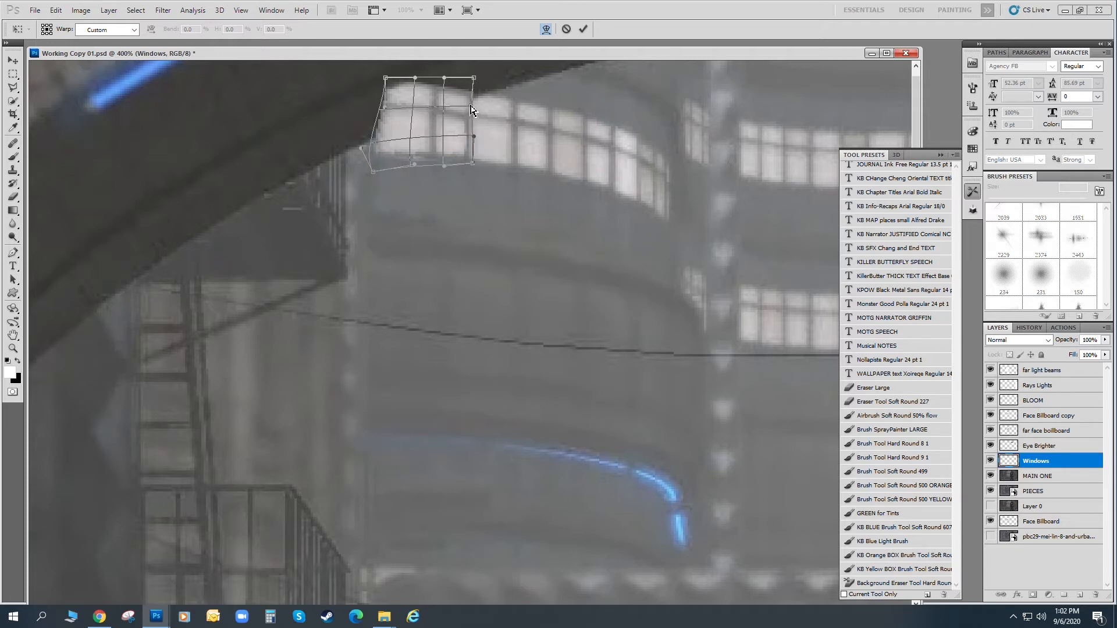
left_click_drag(473, 104, 369, 112)
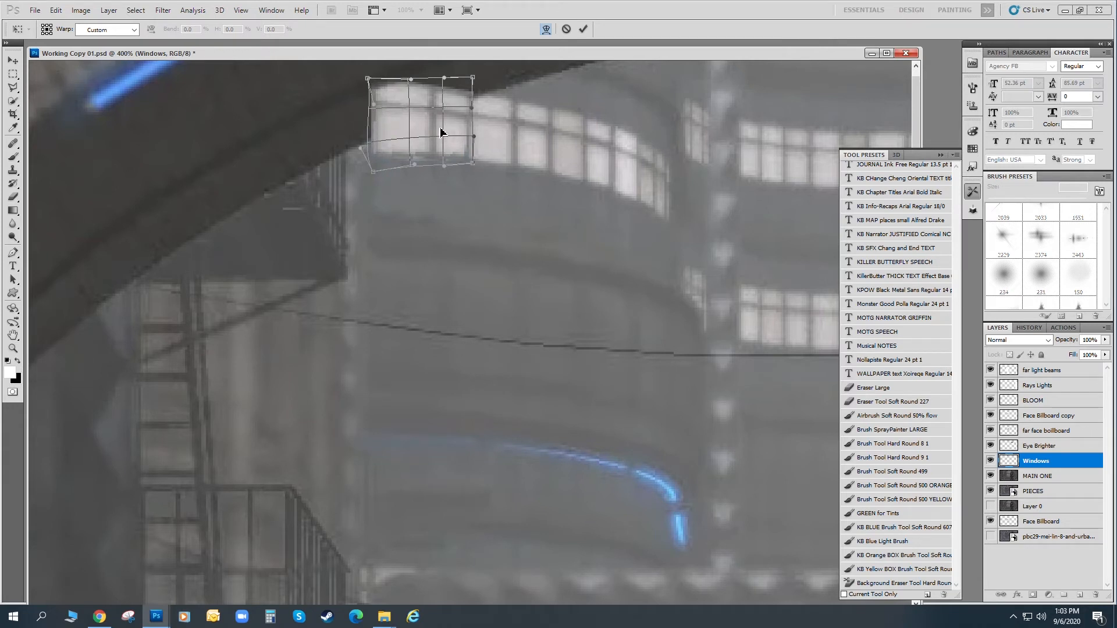
left_click(13, 60)
left_click(527, 234)
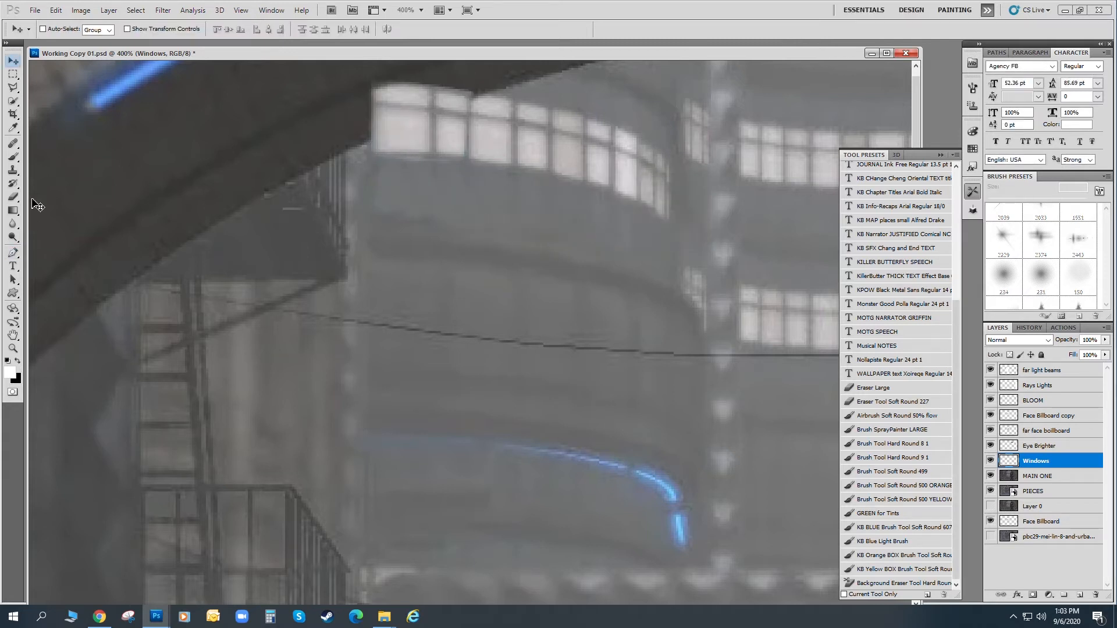
Clone wall texture on MAIN ONE over the leftover cyan glow just below the added windows.
left_click(1038, 477)
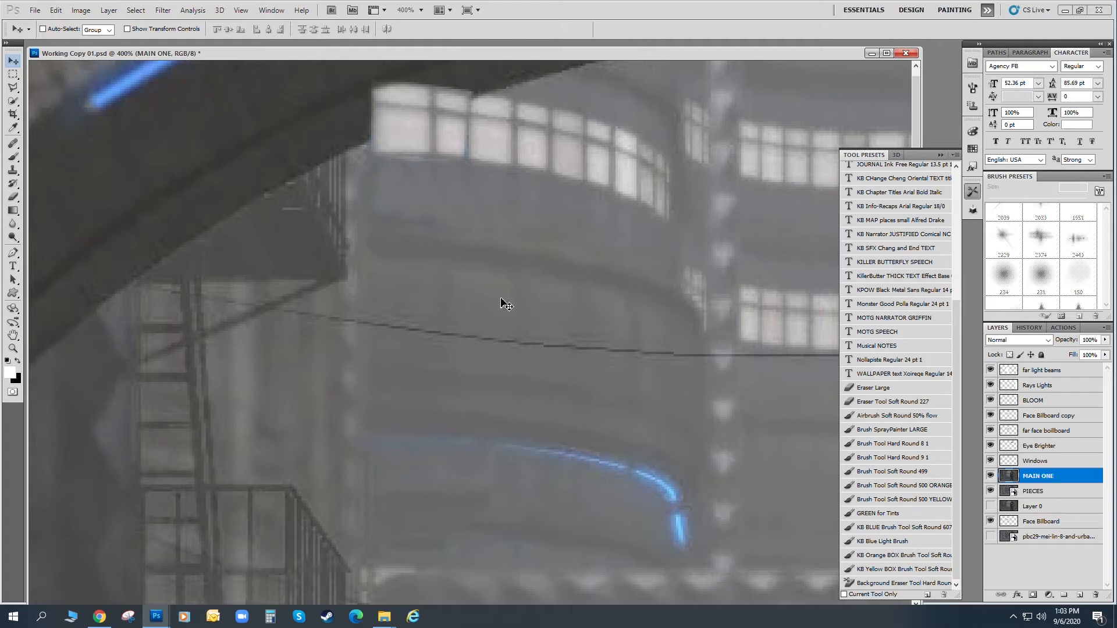
left_click(13, 171)
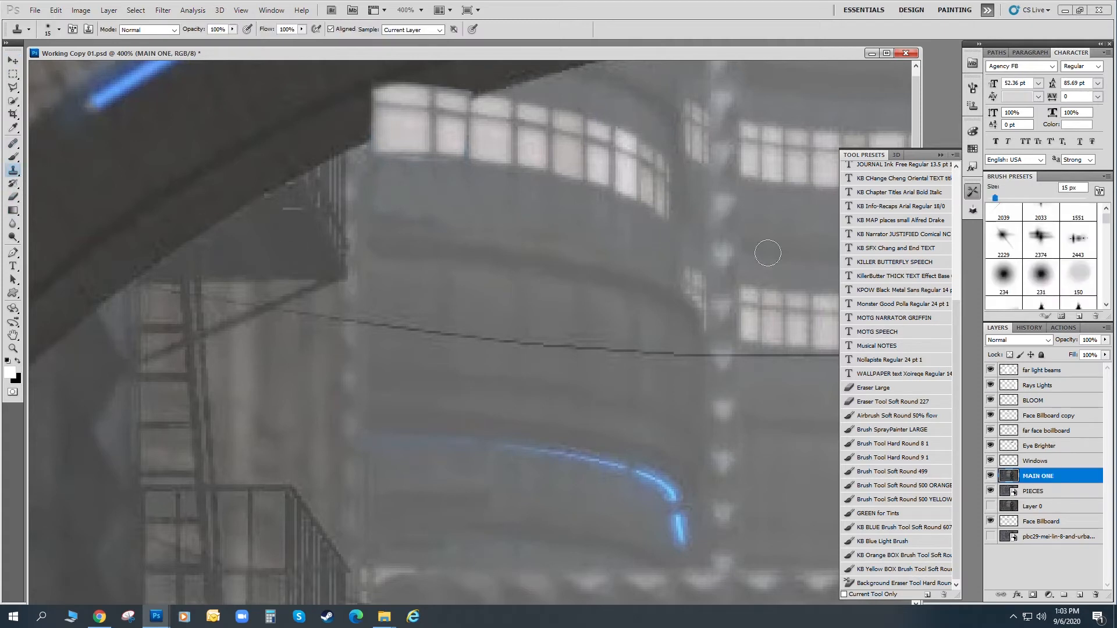
left_click(465, 190, "alt")
left_click_drag(444, 172, 433, 162)
Select the part of the Windows layer that overlaps the dark arch and cut it to a new layer.
left_click(13, 86)
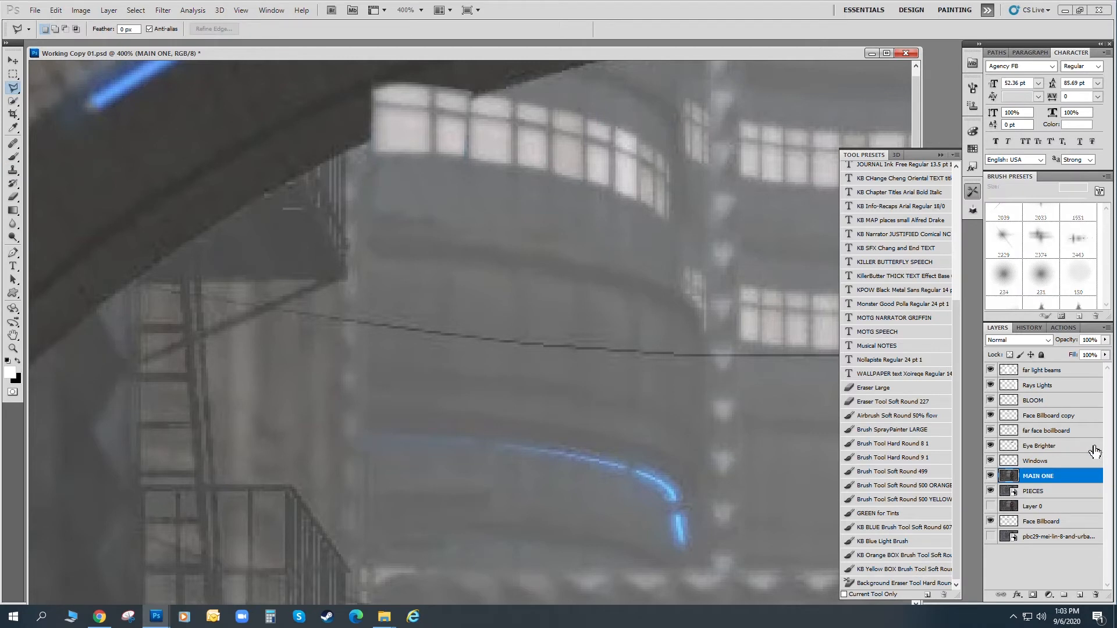
left_click(1038, 462)
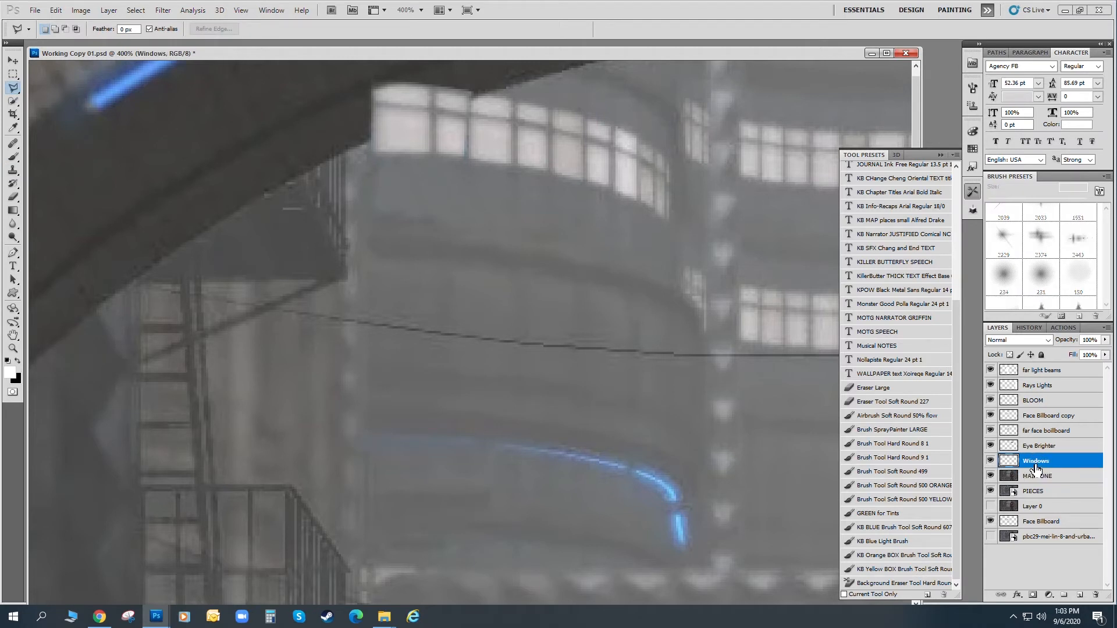
left_click(496, 87)
left_click(431, 105)
left_click(407, 117)
key("BackSpace")
key("BackSpace")
left_click(357, 144)
left_click(319, 70)
left_click(459, 84)
left_click(498, 116)
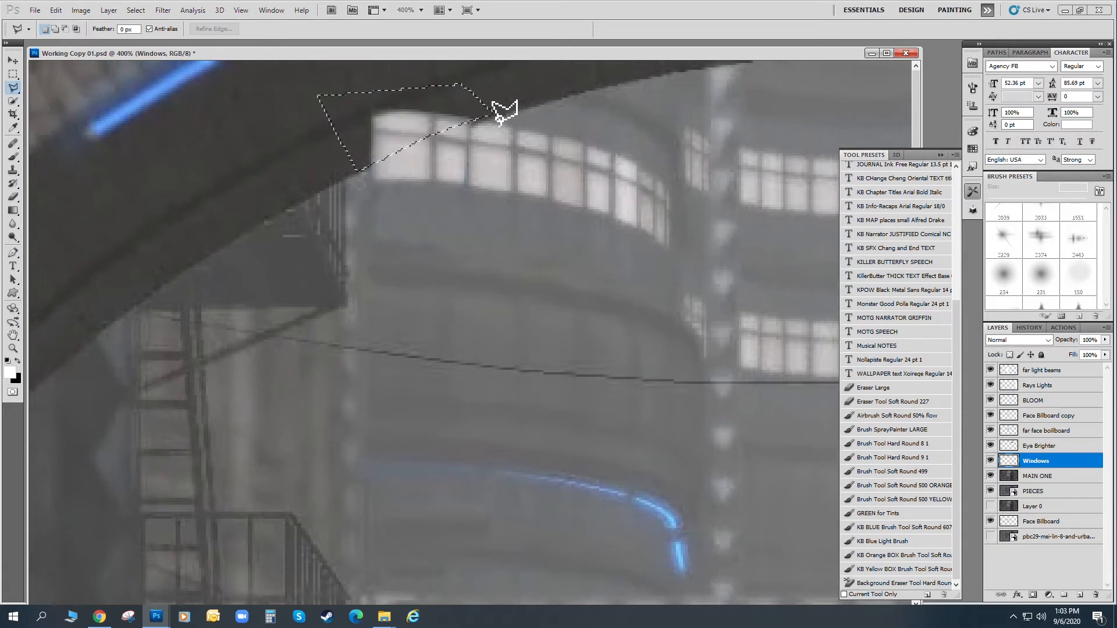
left_click(108, 9)
mouse_move(116, 23)
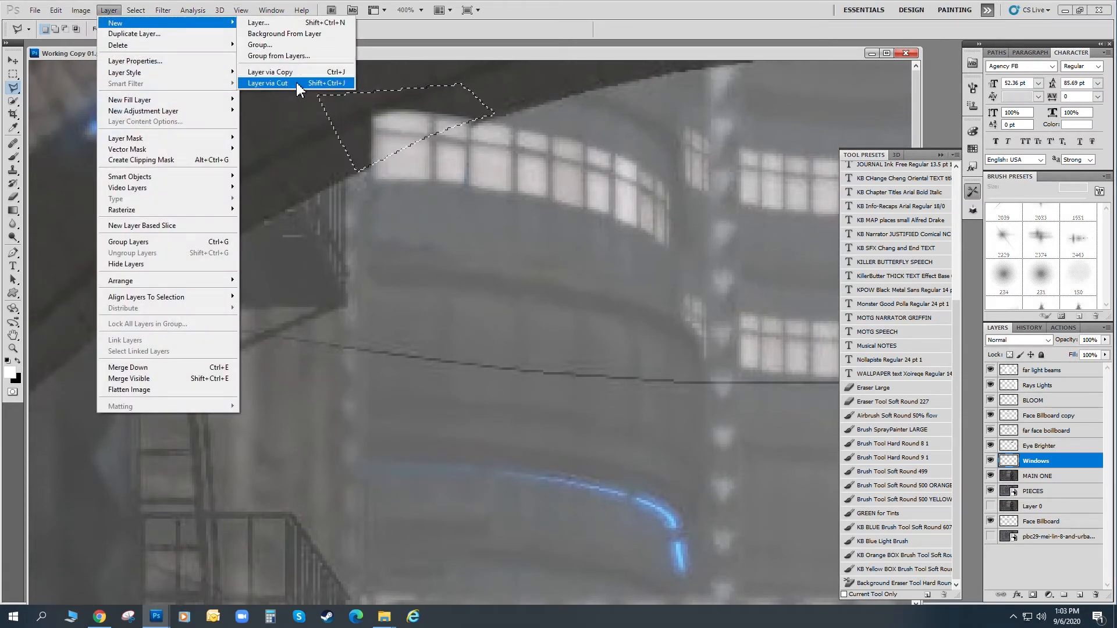
left_click(296, 82)
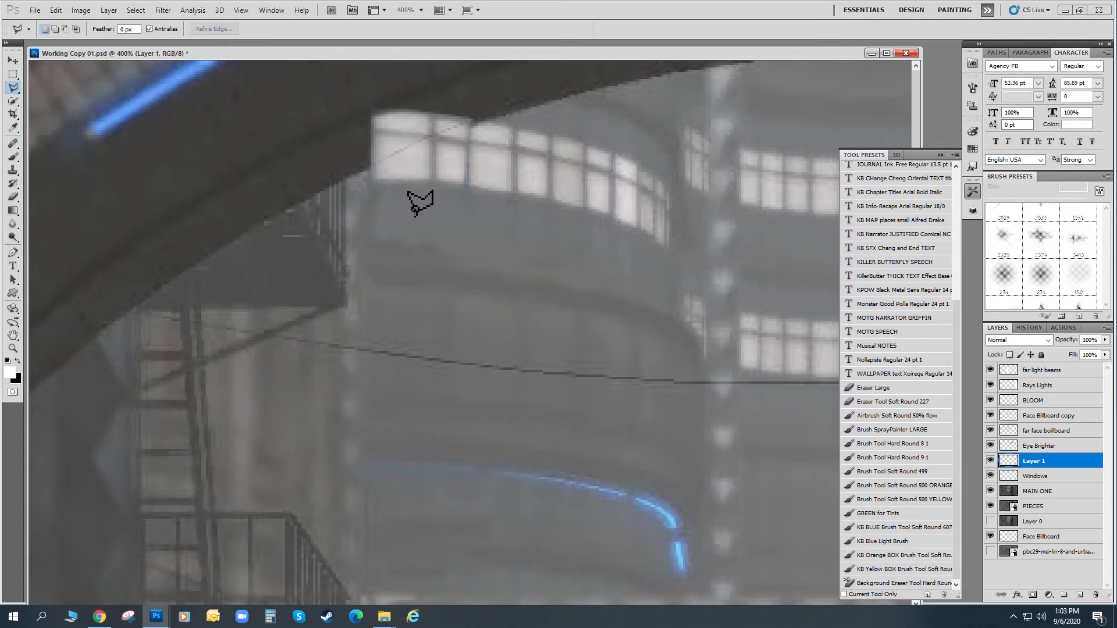
Compare the curved window row where it meets the arch with Layer 1 hidden and shown, at overview and close range.
left_click(991, 461)
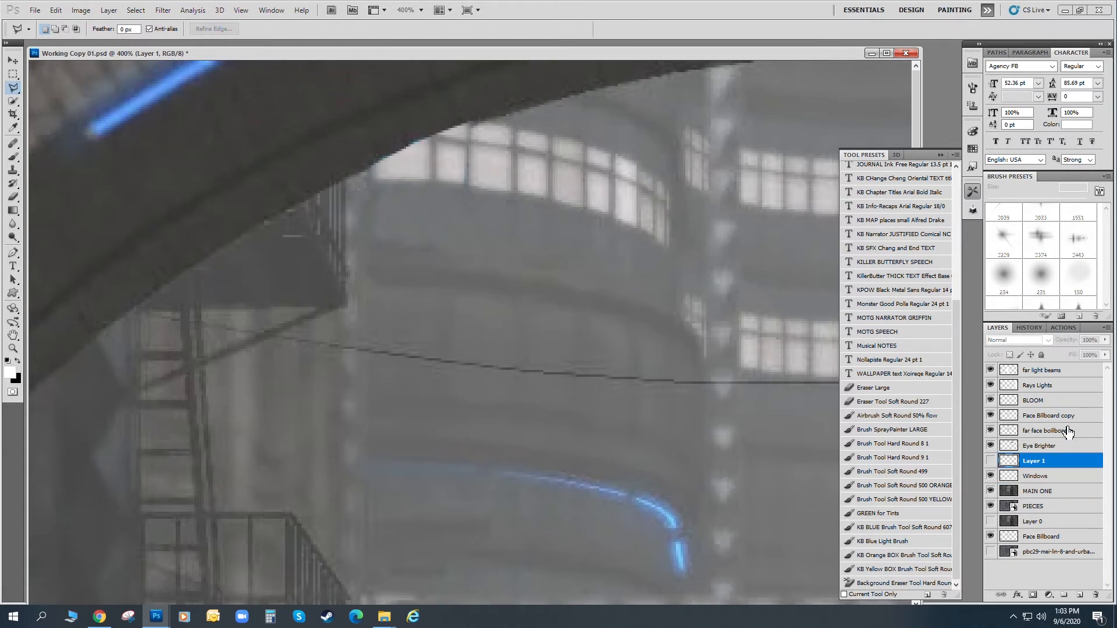
key("ctrl+minus")
key("ctrl+minus")
key("ctrl+minus")
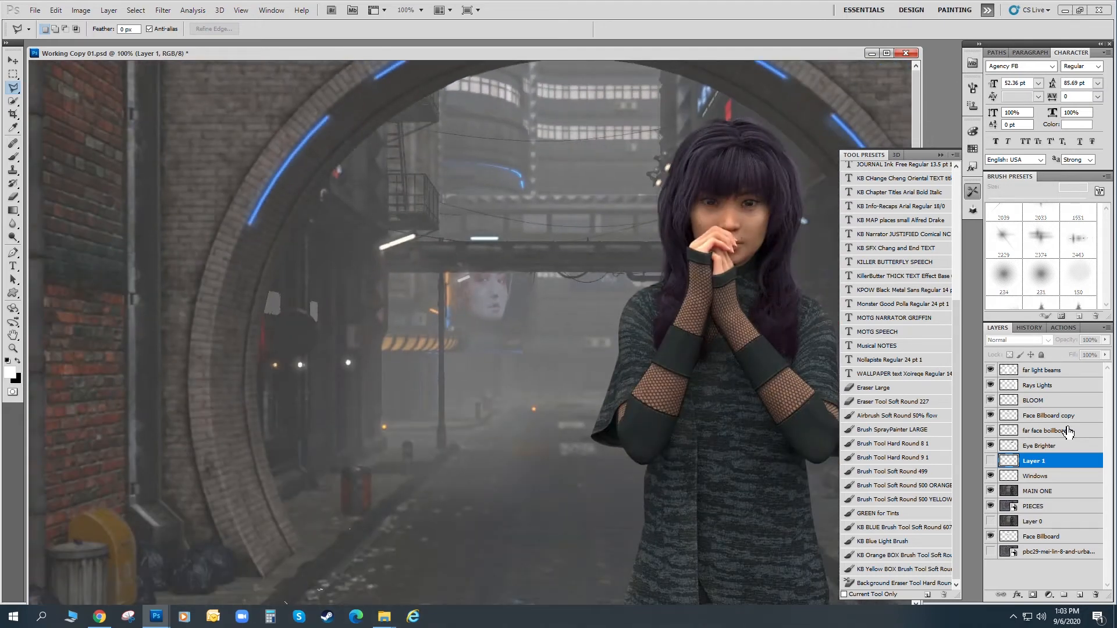
key("ctrl+plus")
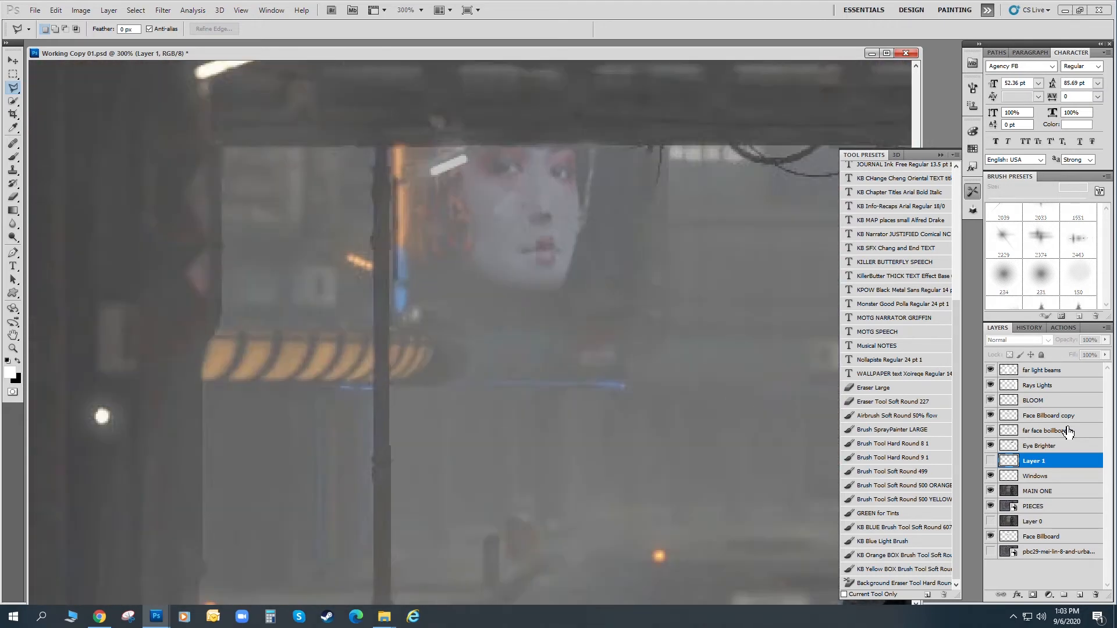
scroll(738, 285, "up", 10)
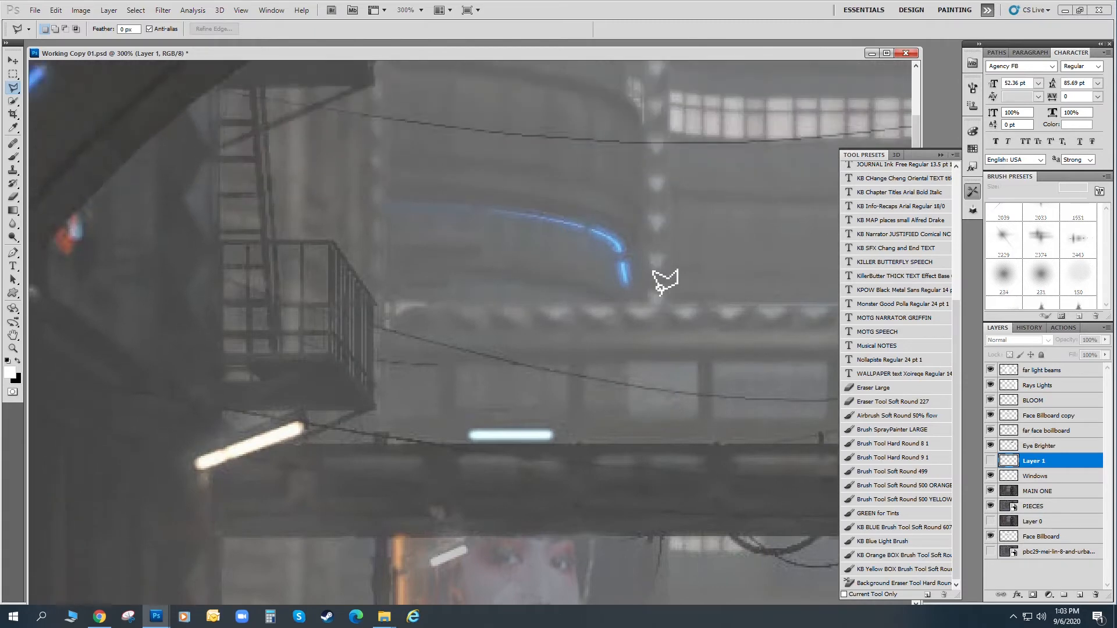
scroll(661, 288, "up", 5)
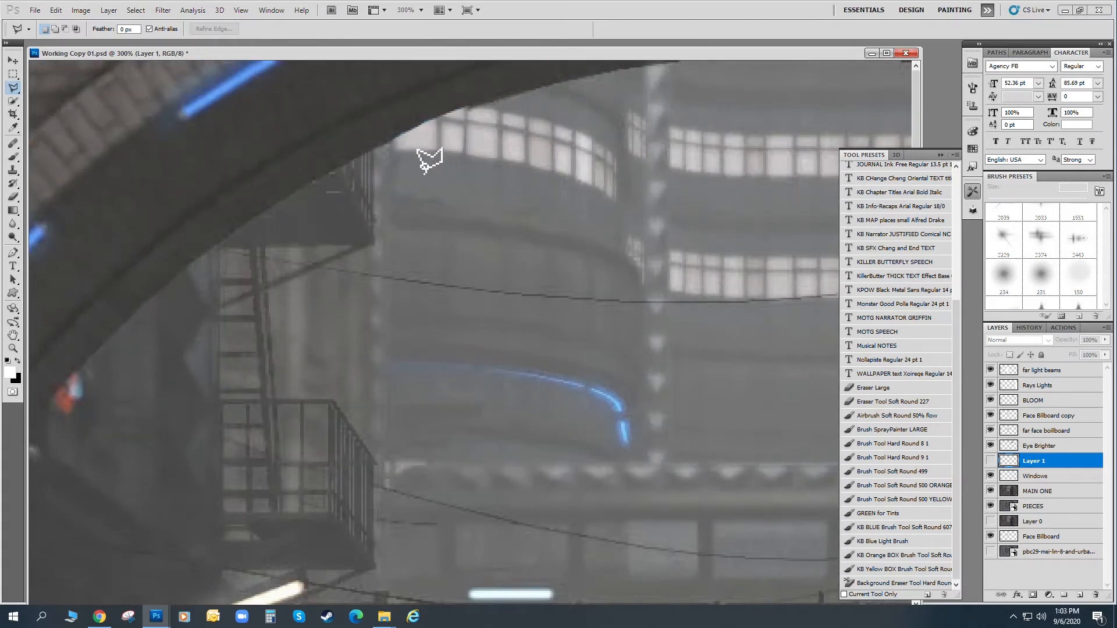
left_click(992, 462)
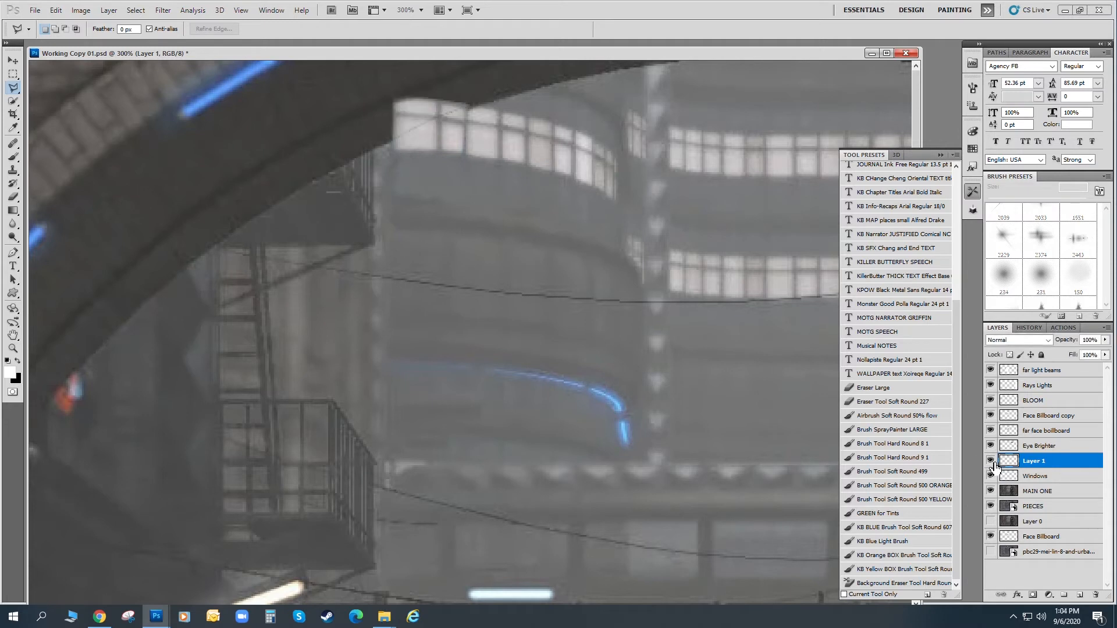
left_click(991, 462)
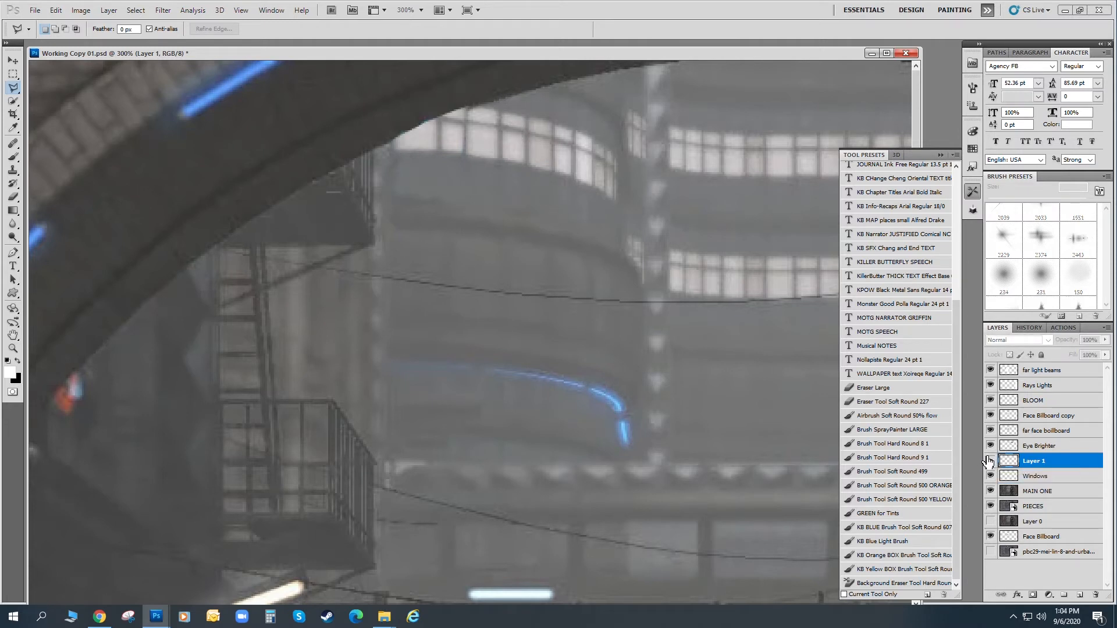
Revert the document history to the Polygonal Lasso state just before the Layer Via Cut.
left_click(1029, 328)
left_click(1035, 553)
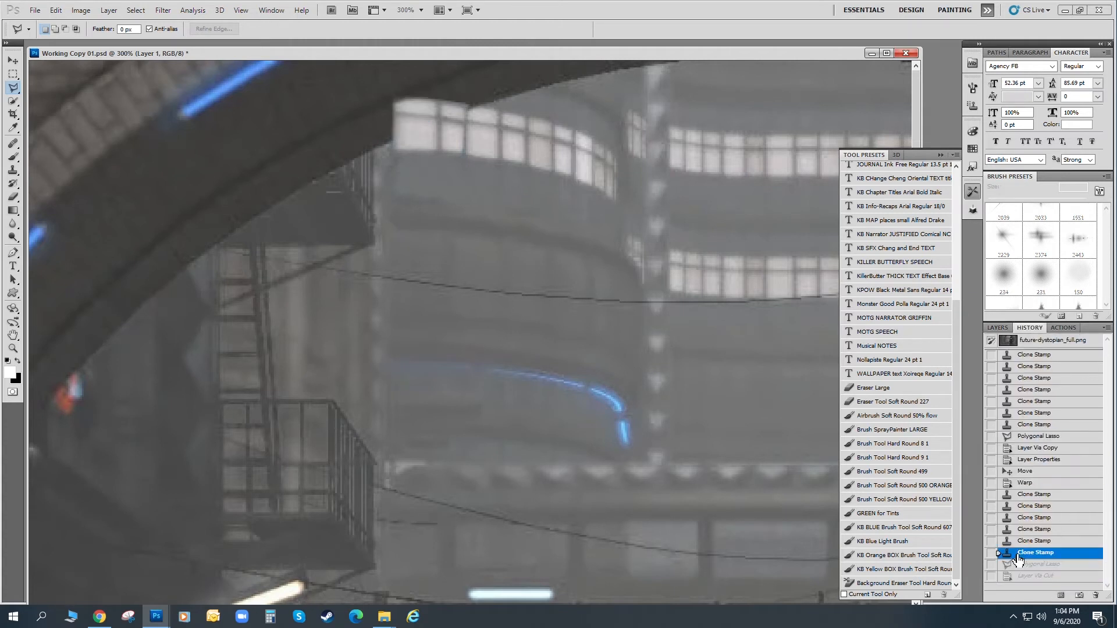
left_click(1038, 564)
Draw a polygonal lasso selection around the upper-left part of the curved window row that overlaps the arch.
left_click(501, 109)
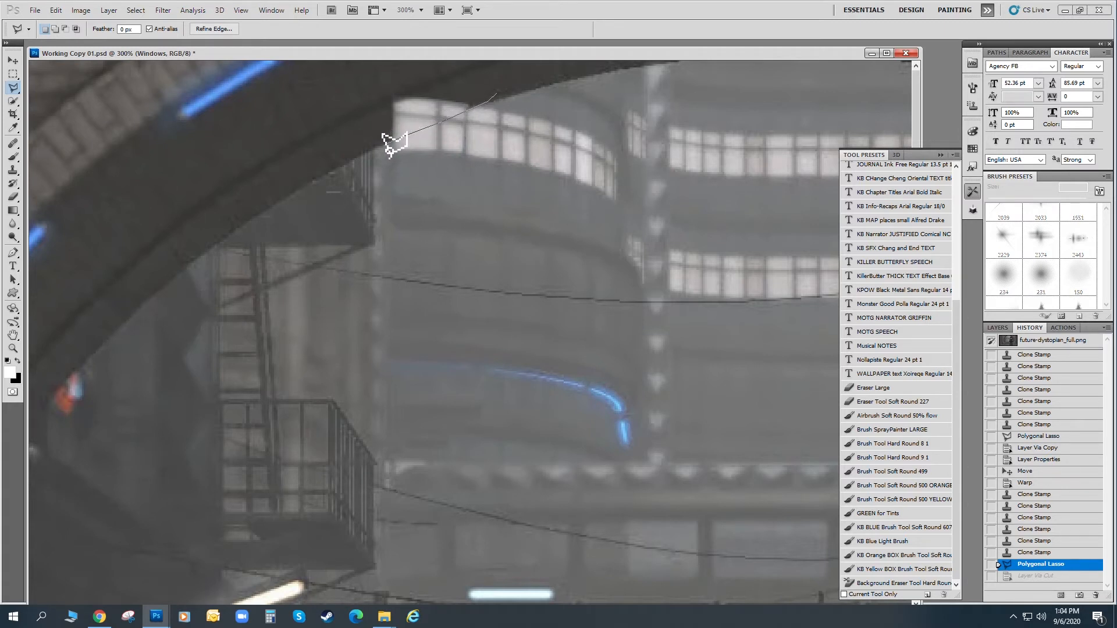
left_click(355, 155)
left_click(358, 84)
left_click(460, 69)
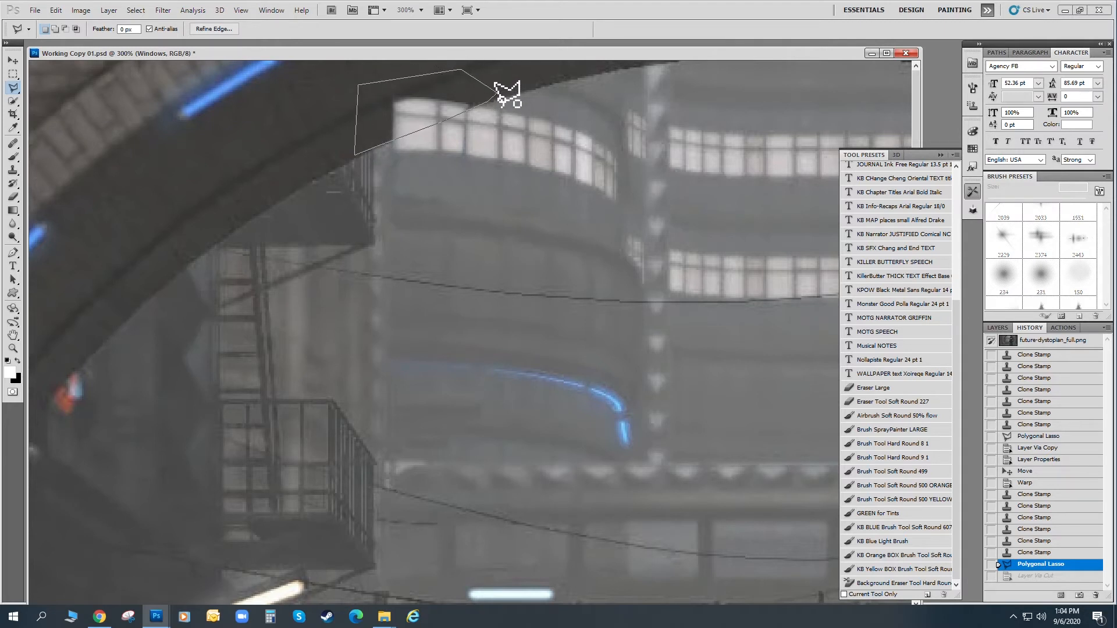
left_click(495, 92)
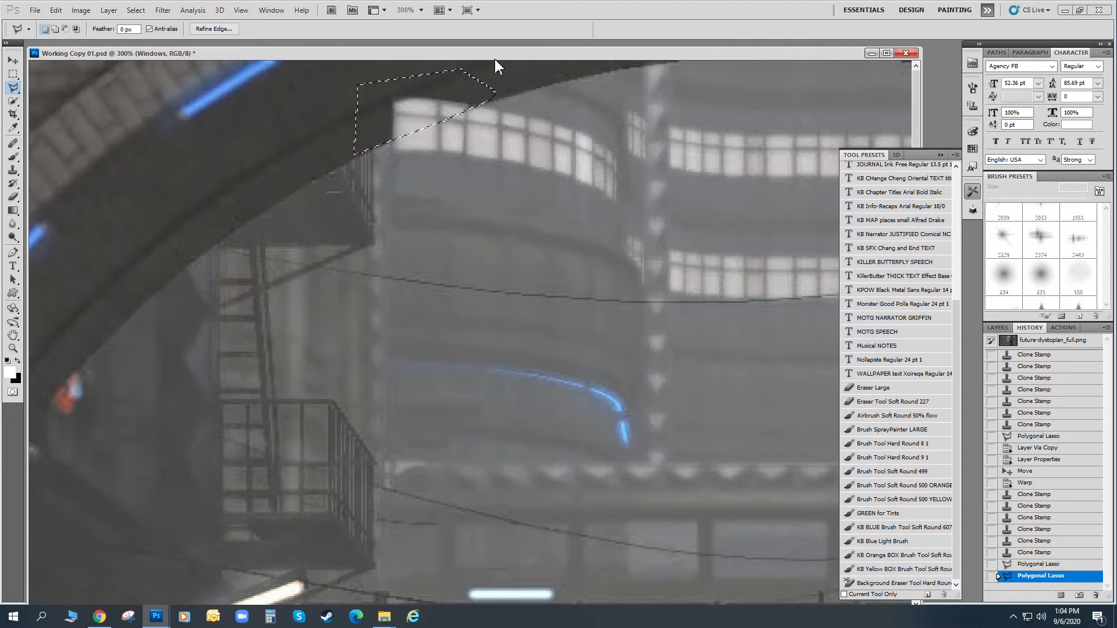
Cut the selected window portion to a new layer and hide that layer.
left_click(109, 10)
mouse_move(117, 22)
left_click(274, 88)
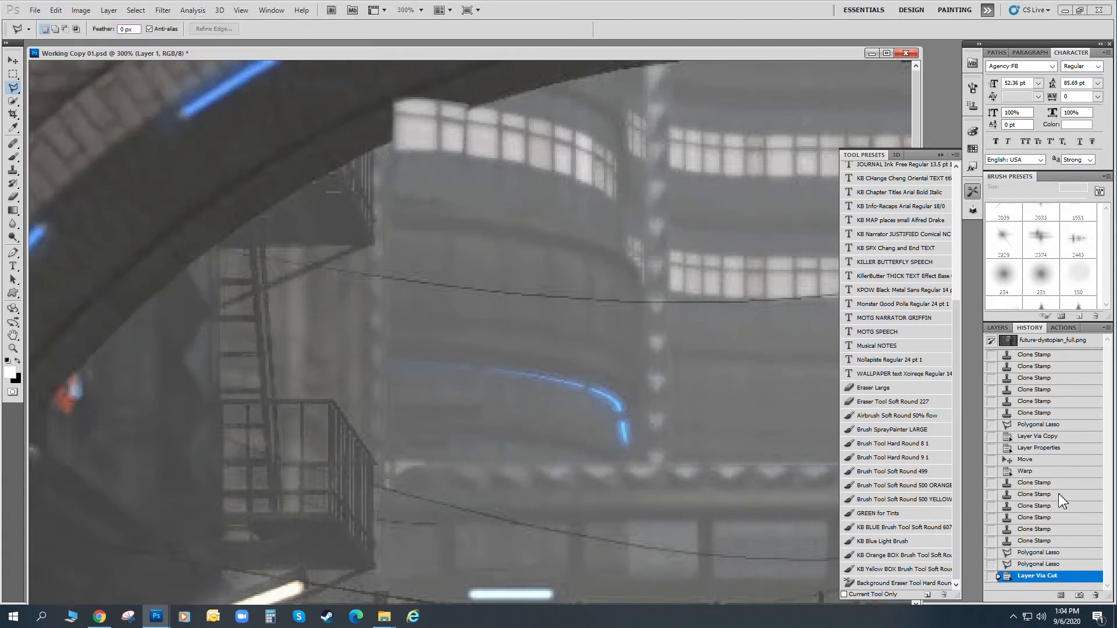
left_click(998, 327)
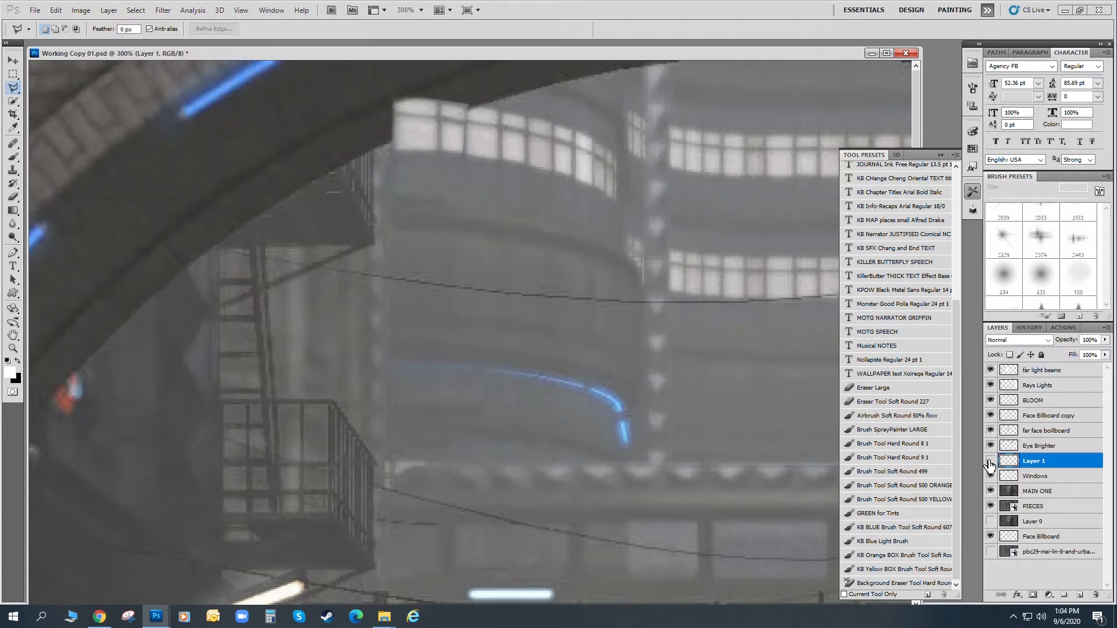
left_click(990, 461)
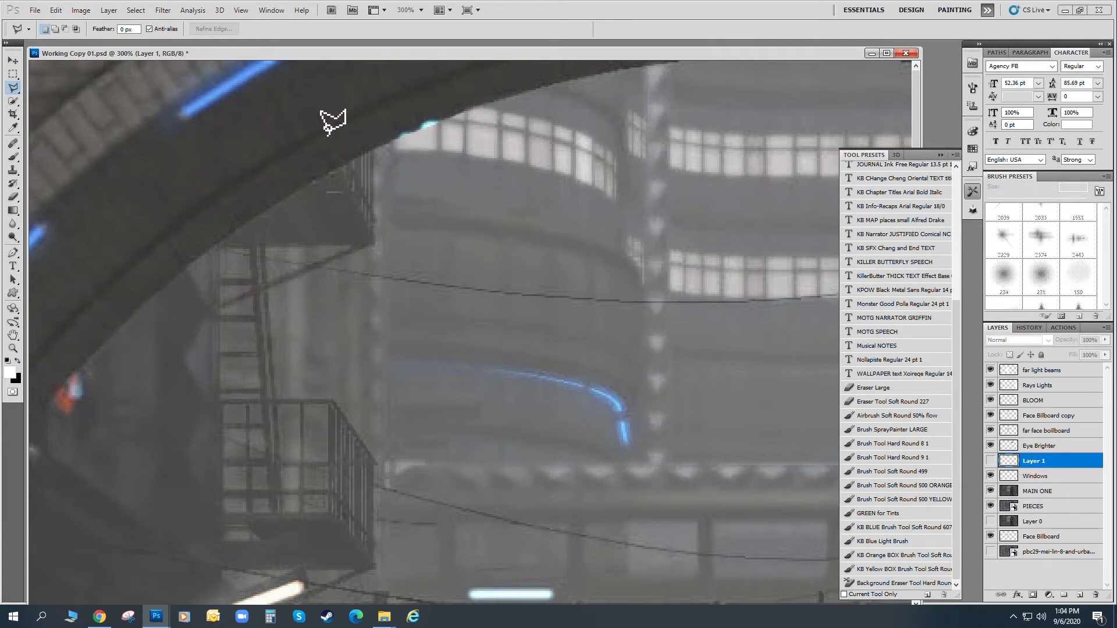
Cover the cyan remnants along the arch edge beside the windows on the MAIN ONE layer with a 3 px Clone Stamp.
left_click(13, 349)
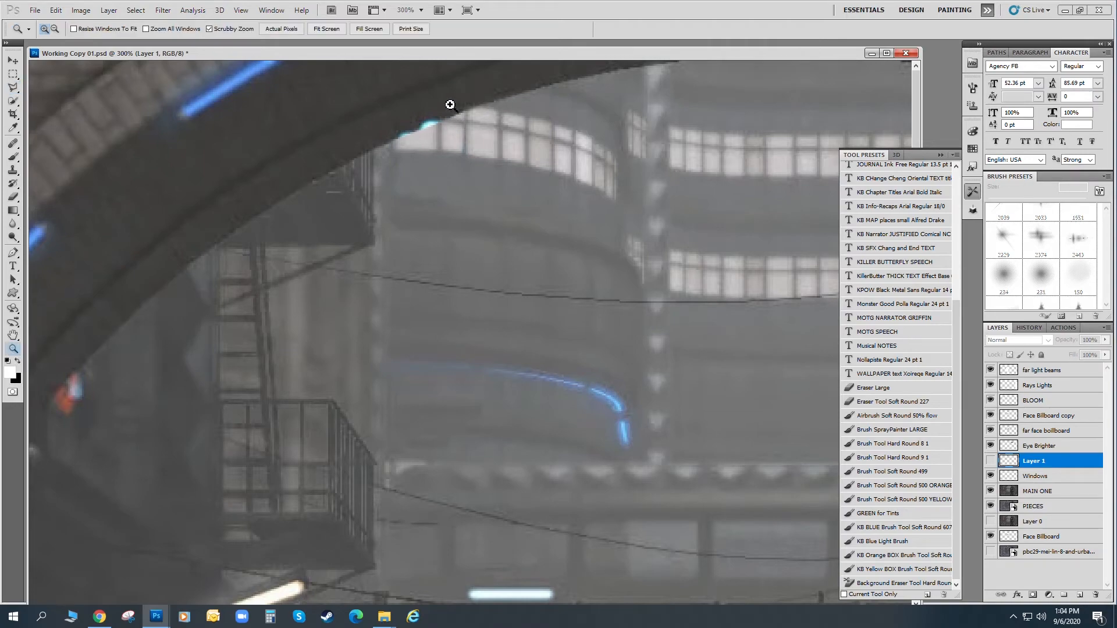
left_click(448, 105)
left_click(461, 144)
left_click(387, 150)
left_click(387, 150)
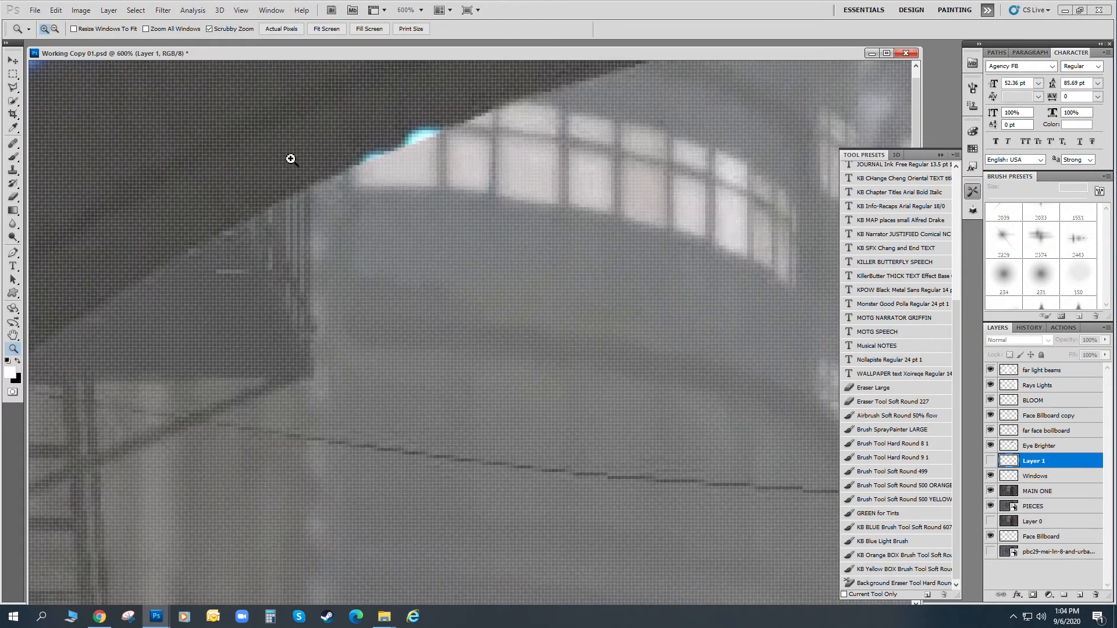
left_click(13, 170)
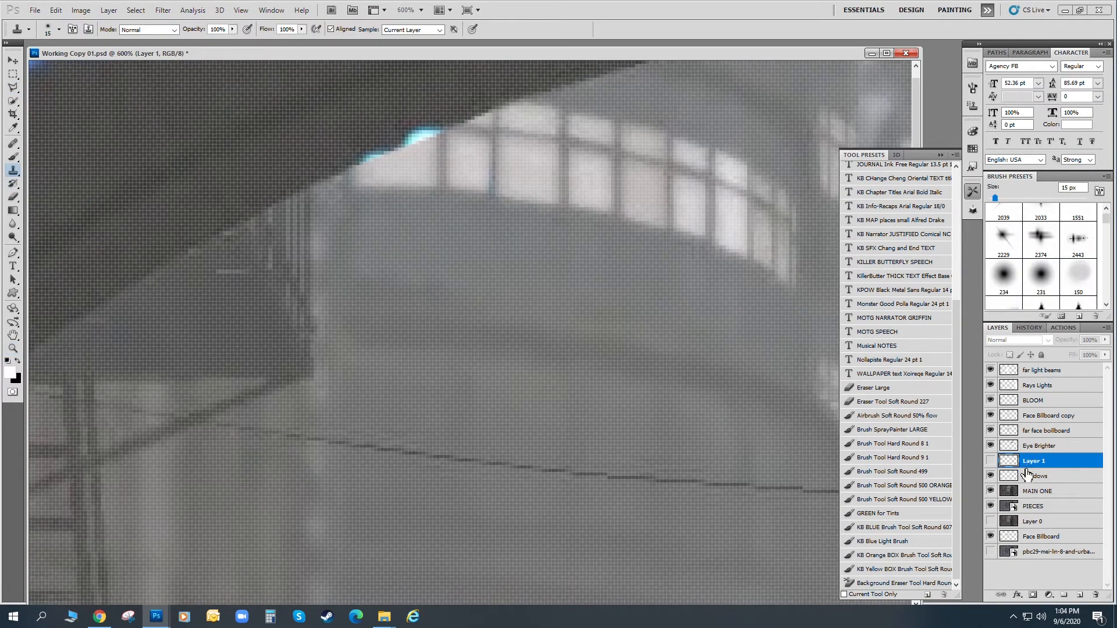
left_click(1028, 492)
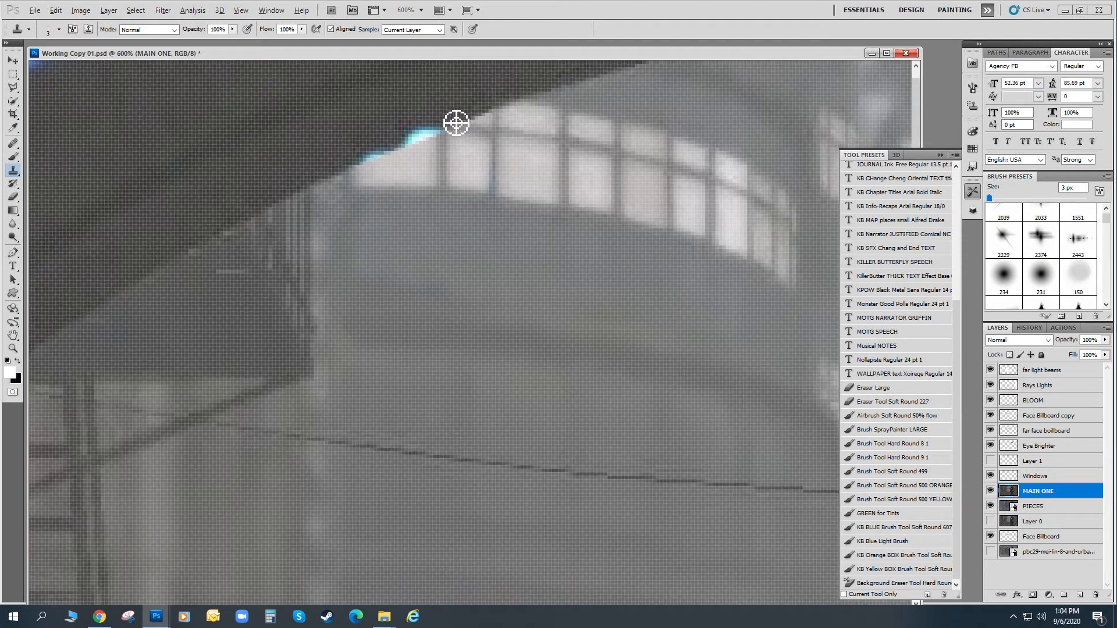
mouse_move(436, 139)
left_mouse_down()
mouse_move(357, 159)
mouse_move(431, 142)
mouse_move(399, 152)
mouse_move(421, 122)
mouse_move(406, 150)
mouse_move(452, 125)
mouse_move(359, 167)
mouse_move(416, 151)
mouse_move(477, 113)
left_mouse_up()
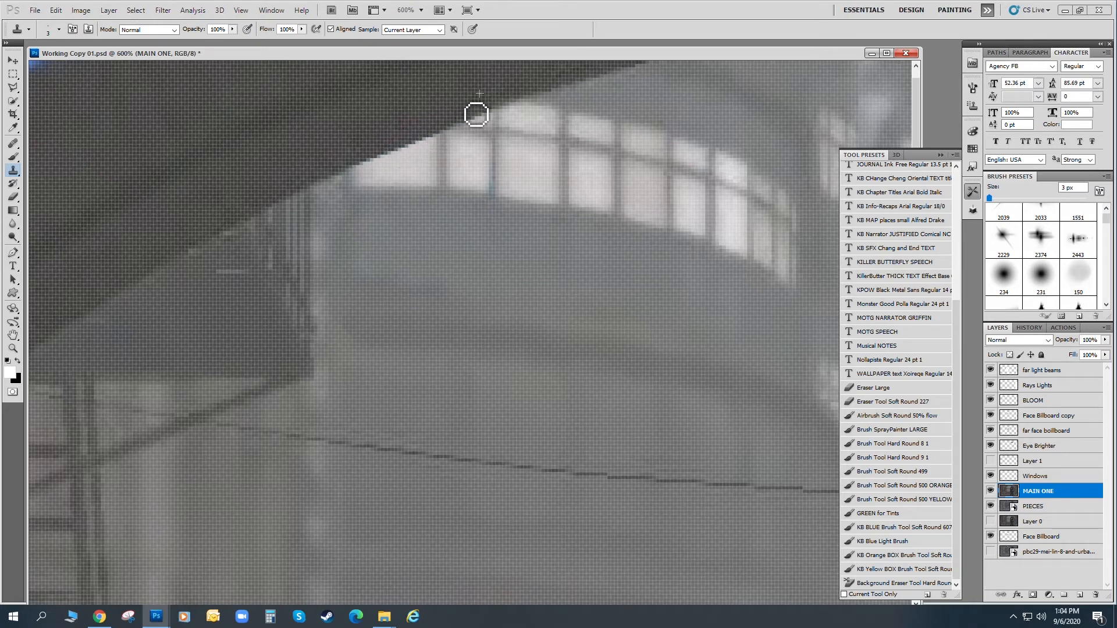
Create a new layer named "Ripped Clothung" directly above MAIN ONE.
key("ctrl+minus")
key("ctrl+minus")
key("ctrl+minus")
key("ctrl+minus")
key("ctrl+minus")
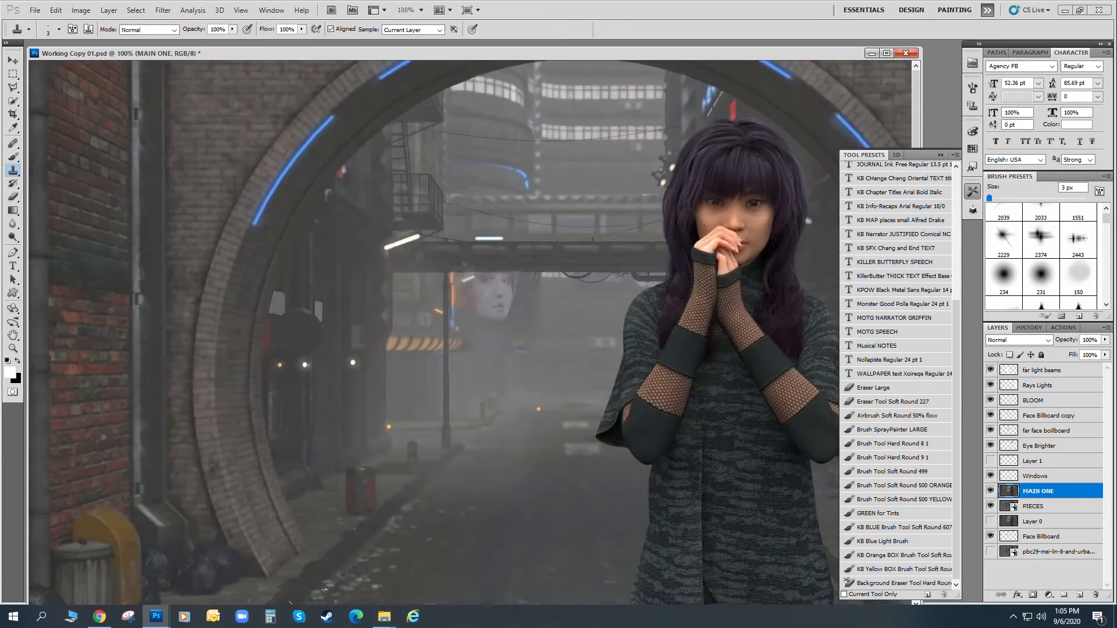
key("ctrl+minus")
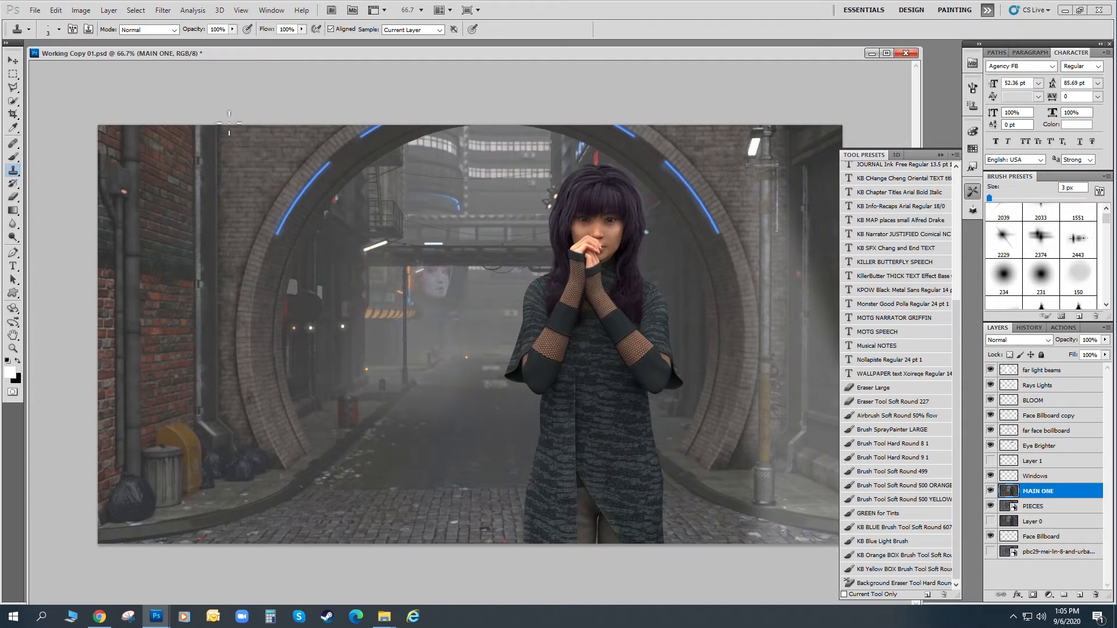
left_click(108, 9)
mouse_move(211, 23)
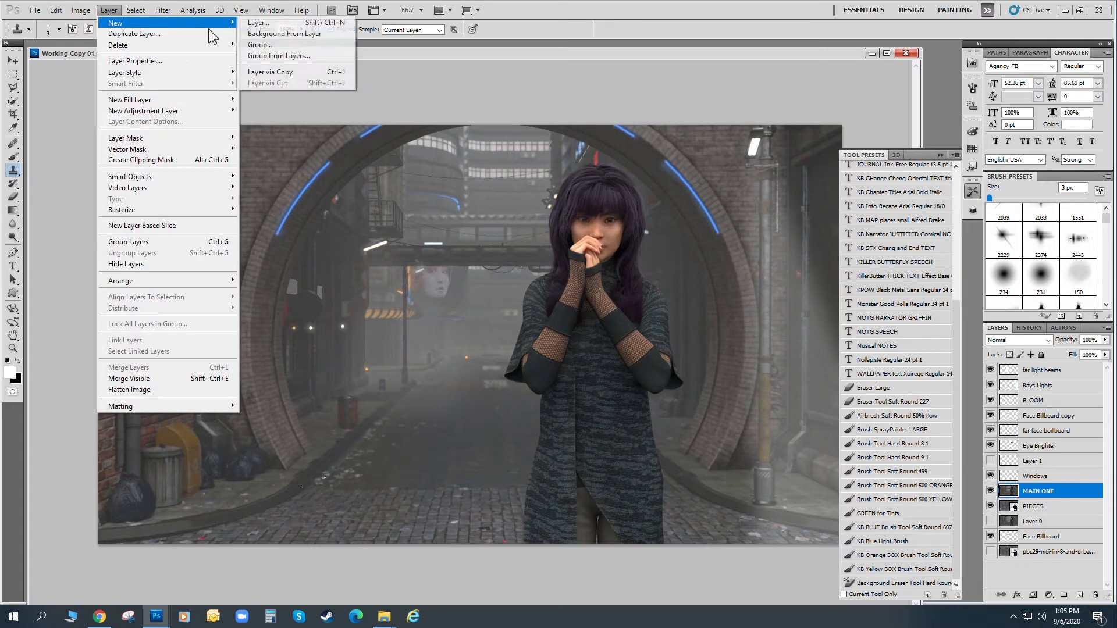
left_click(263, 27)
type("Ripped")
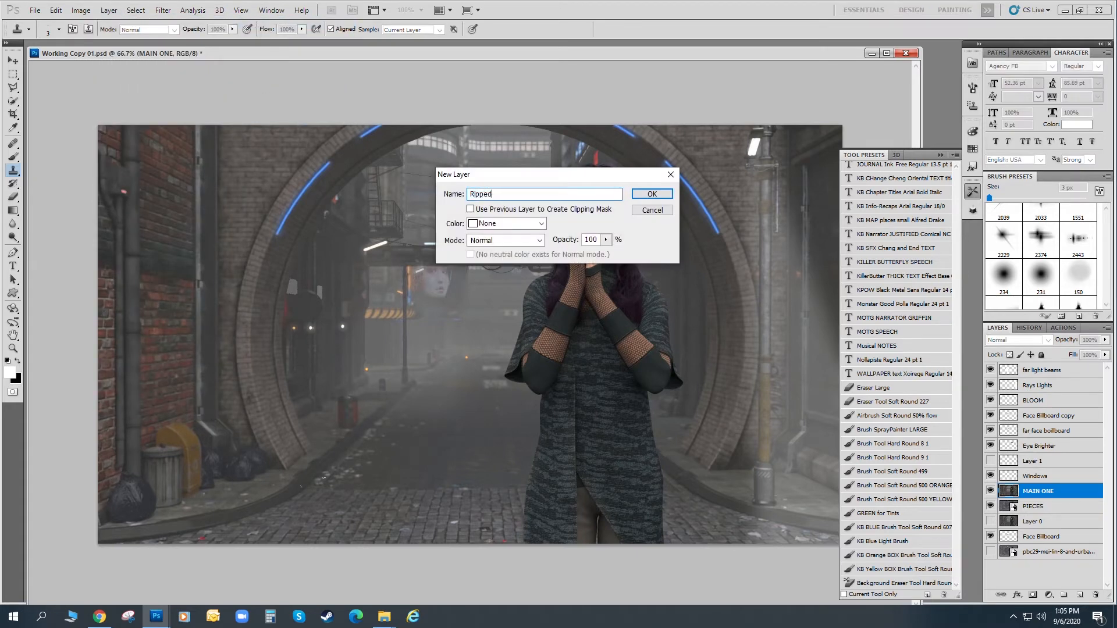
type(" Clothung")
key("Return")
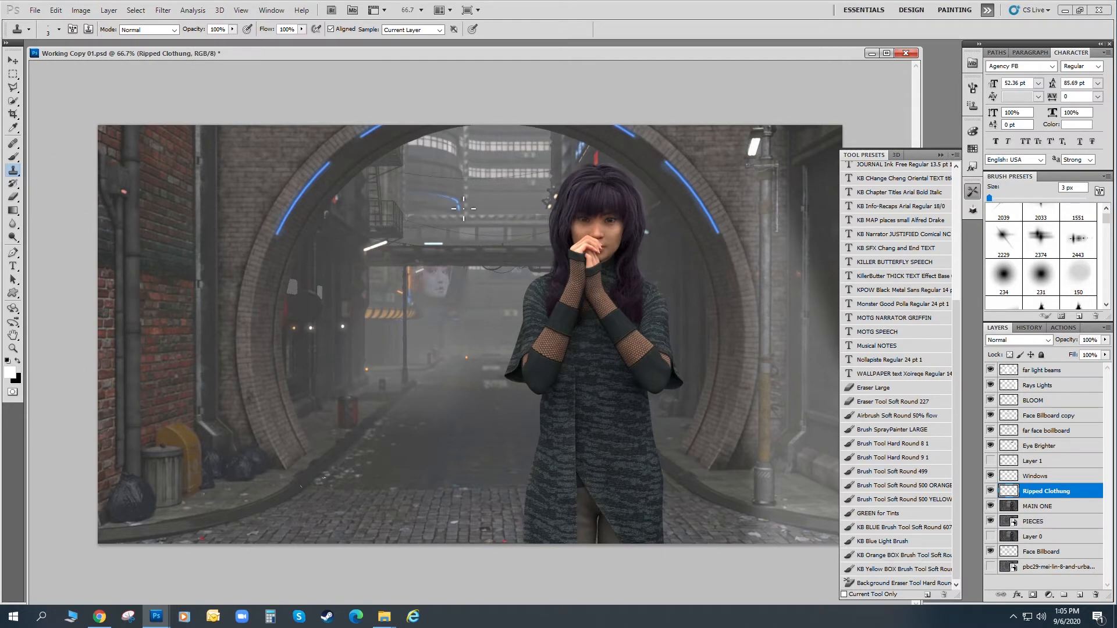
Switch to Chrome and review the Daz 3D forum thread's feedback on the character's lighting, story, pose and clothing.
left_click(99, 616)
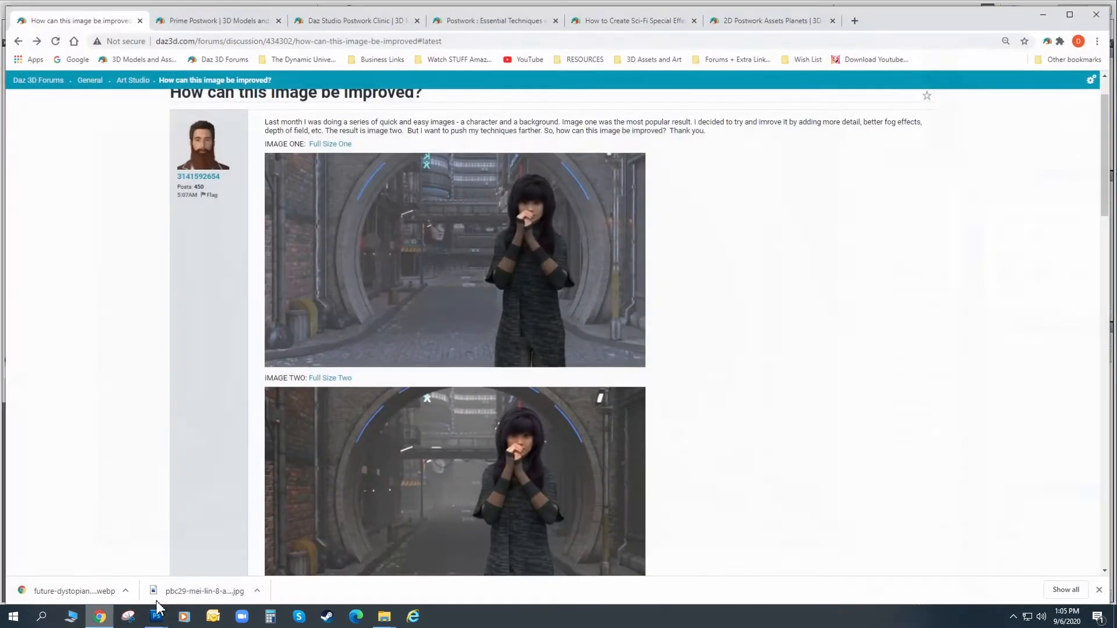
scroll(744, 259, "down", 15)
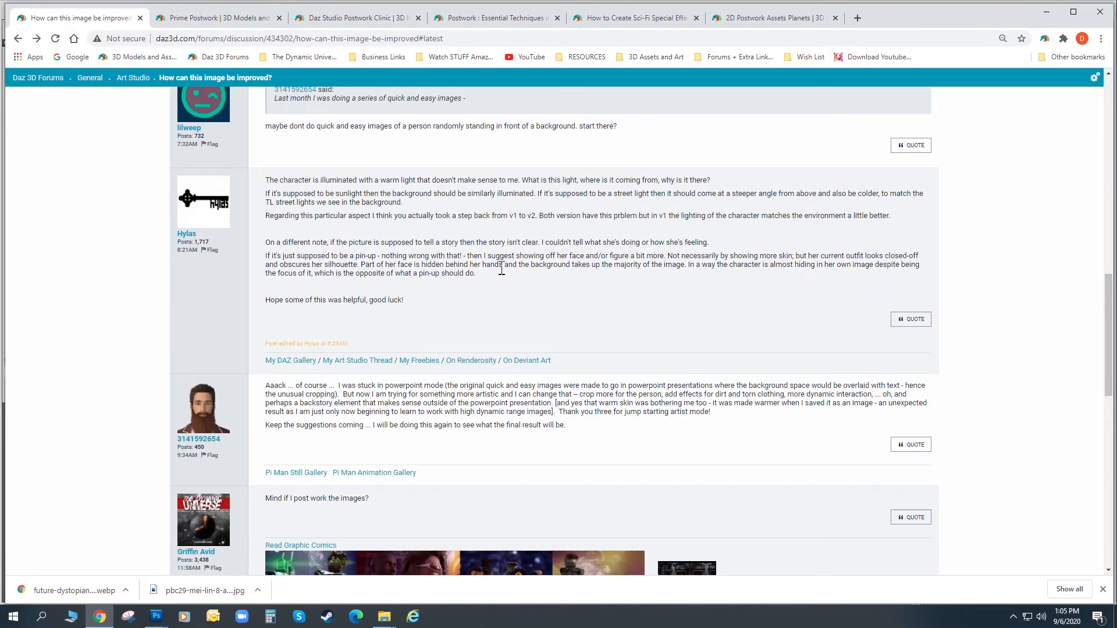
scroll(501, 269, "down", 1)
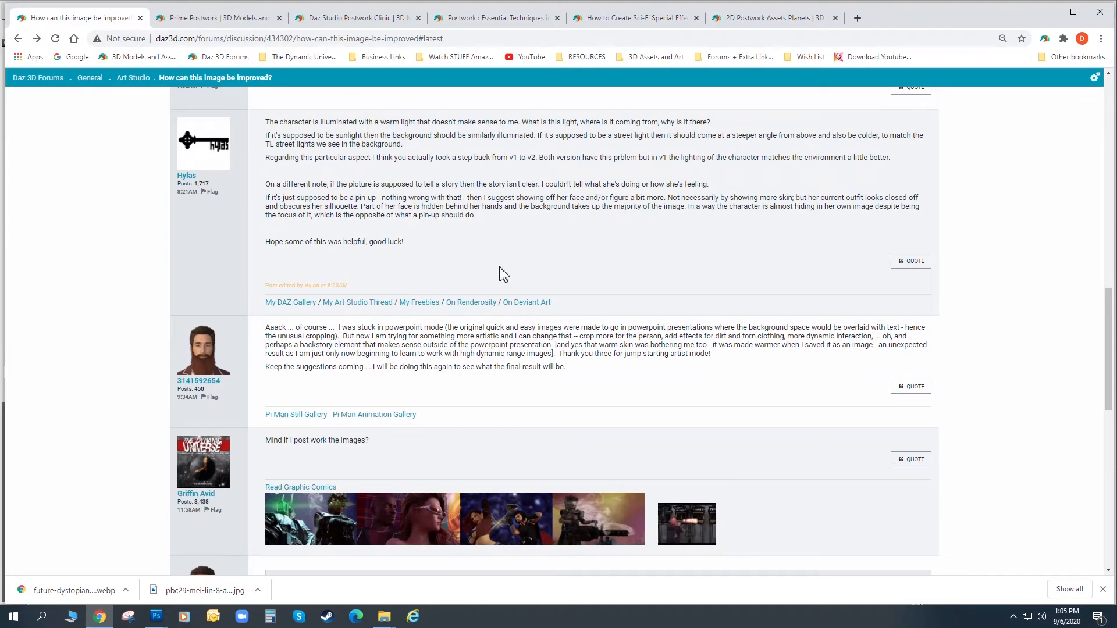
scroll(503, 273, "up", 4)
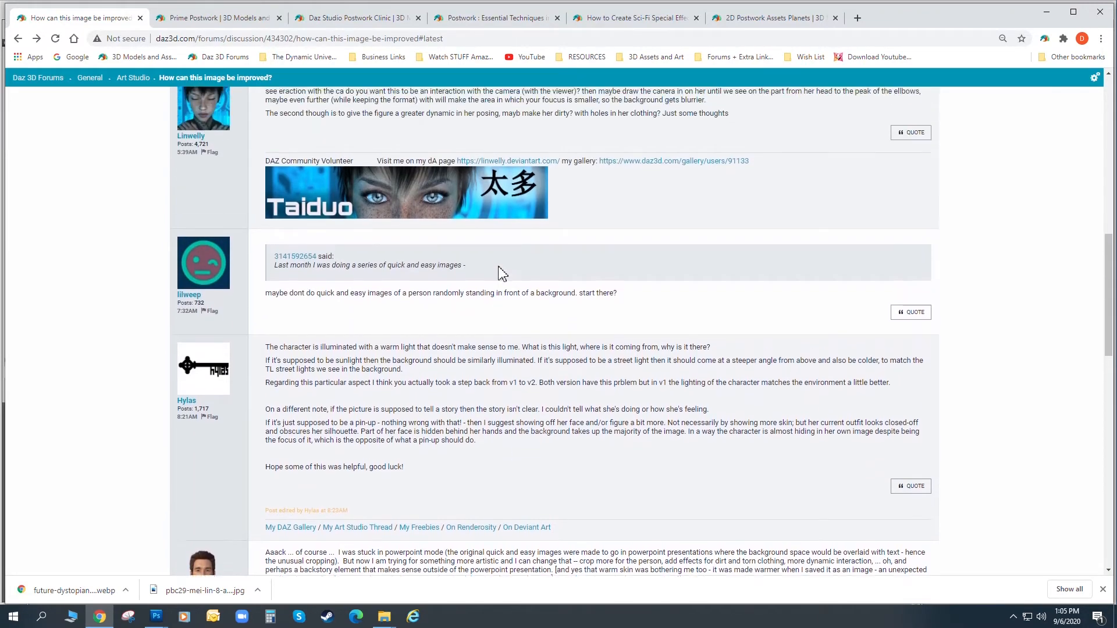
scroll(501, 273, "up", 4)
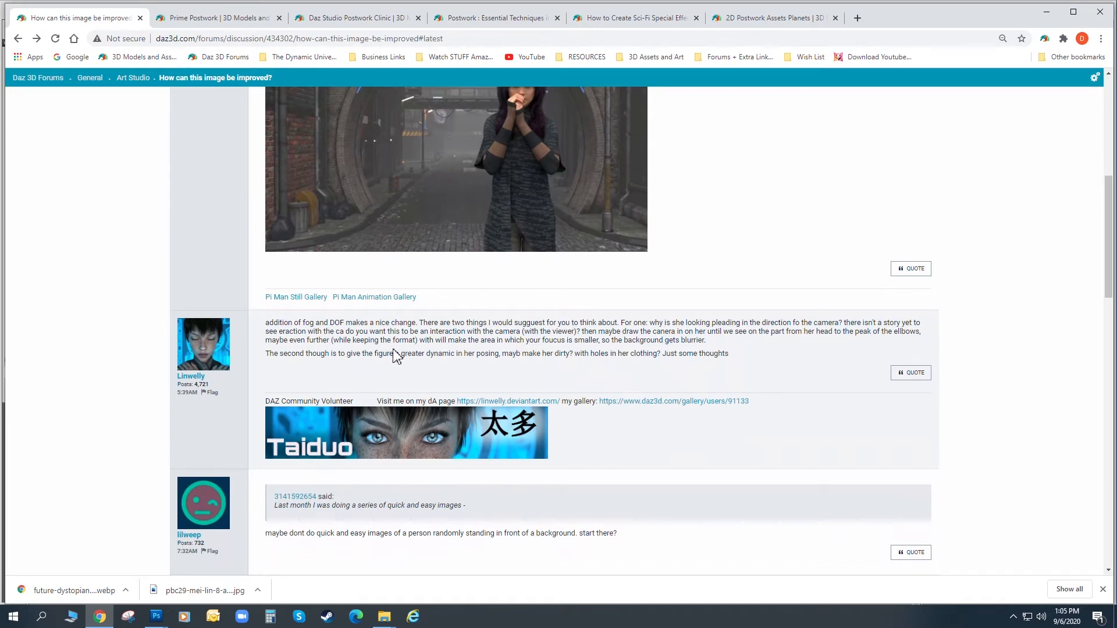
scroll(430, 339, "up", 1)
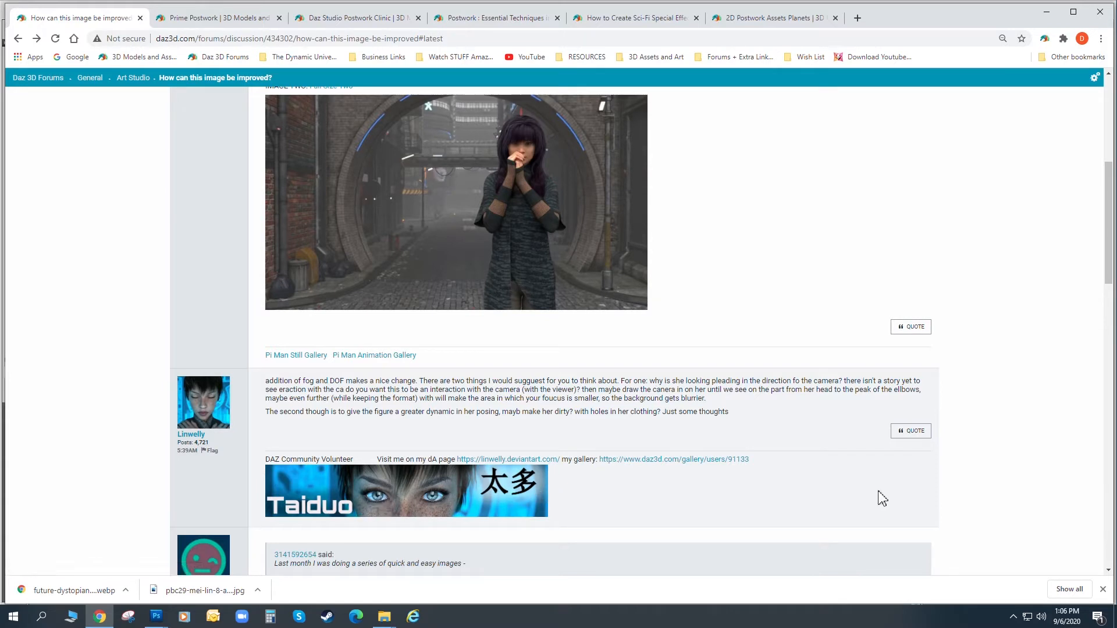
scroll(882, 498, "up", 1)
scroll(882, 498, "up", 4)
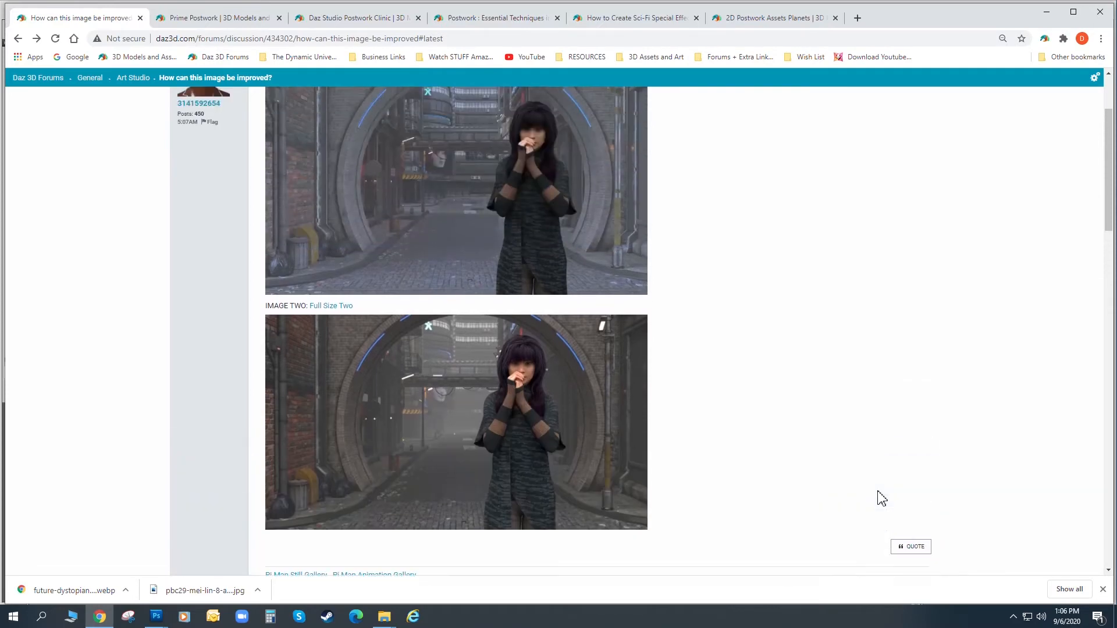
scroll(881, 497, "down", 7)
scroll(880, 495, "up", 7)
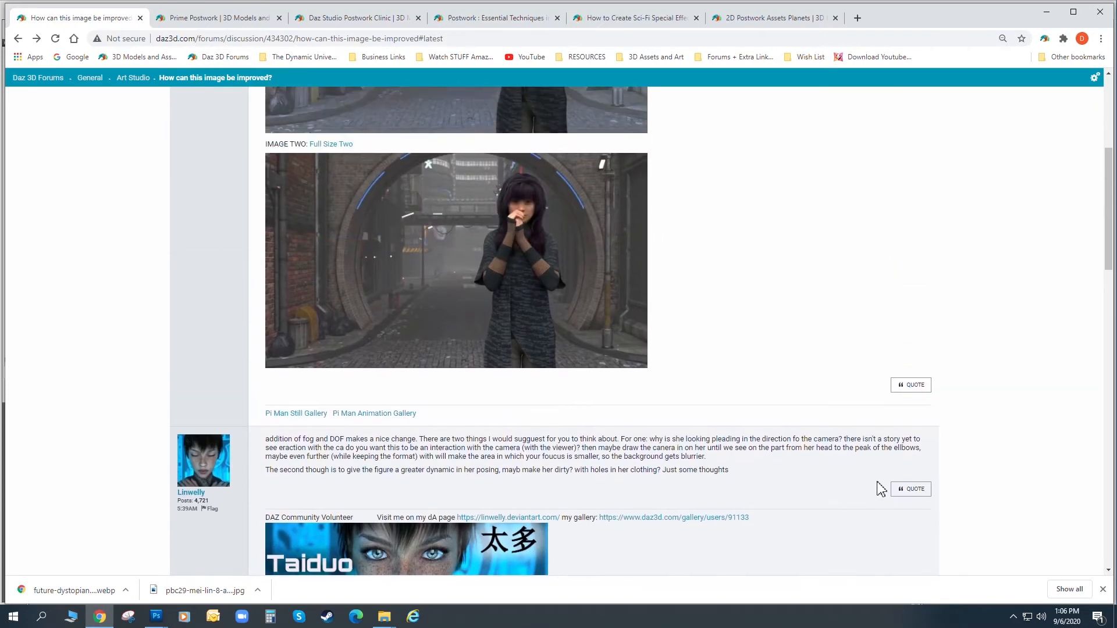
scroll(815, 487, "down", 4)
left_click(1047, 13)
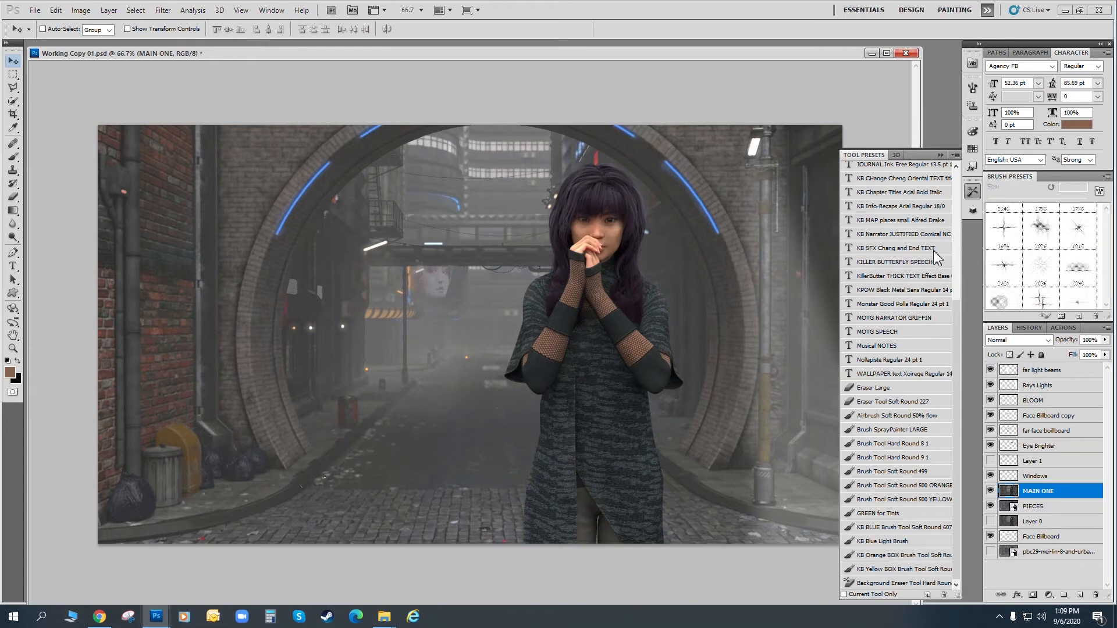
Replace the current brush set with the Rons Ripped Fabric brushes for the Brush tool.
left_click(16, 157)
left_click(1106, 176)
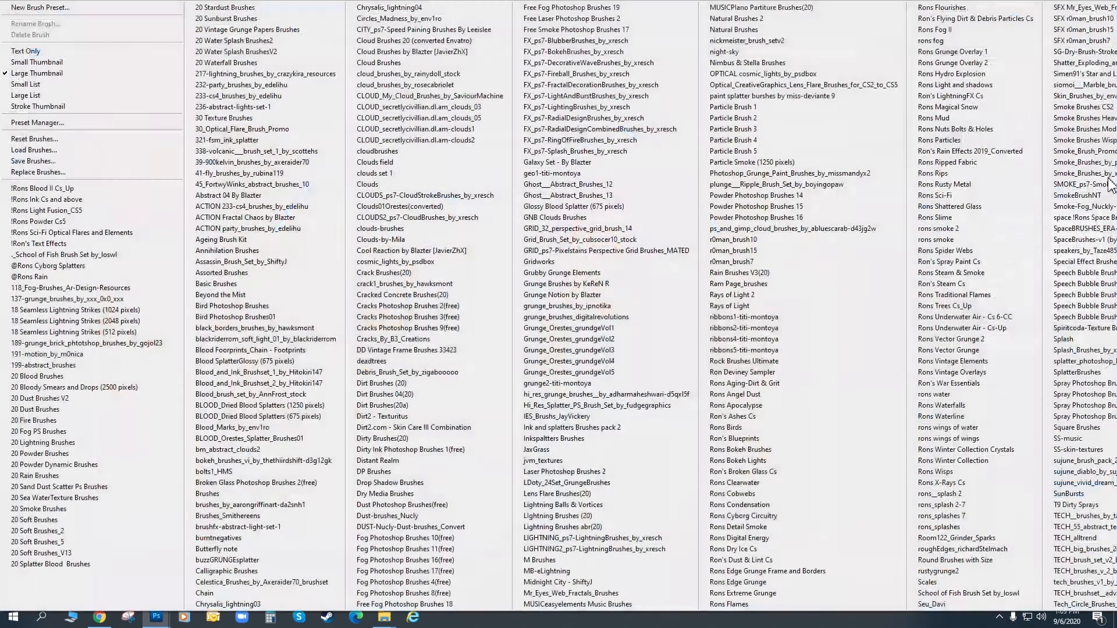
left_click(953, 163)
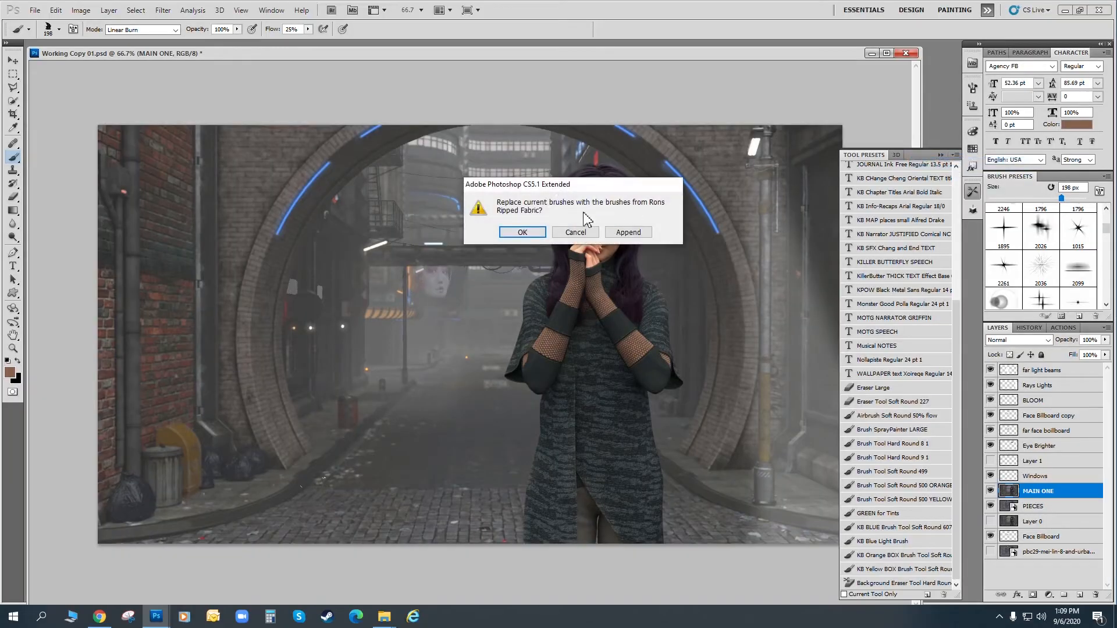
left_click(533, 237)
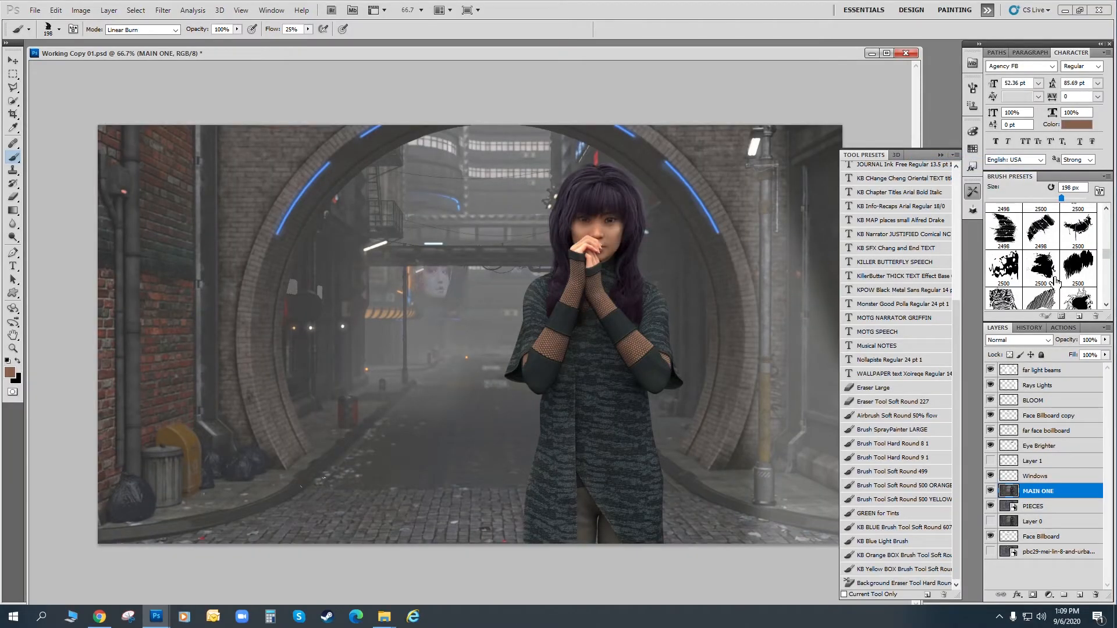
Choose a torn-fabric brush tip and set its size to 196 px.
left_click(1004, 229)
left_click_drag(1086, 199, 1073, 205)
left_click_drag(1068, 198, 1061, 197)
scroll(1060, 279, "down", 2)
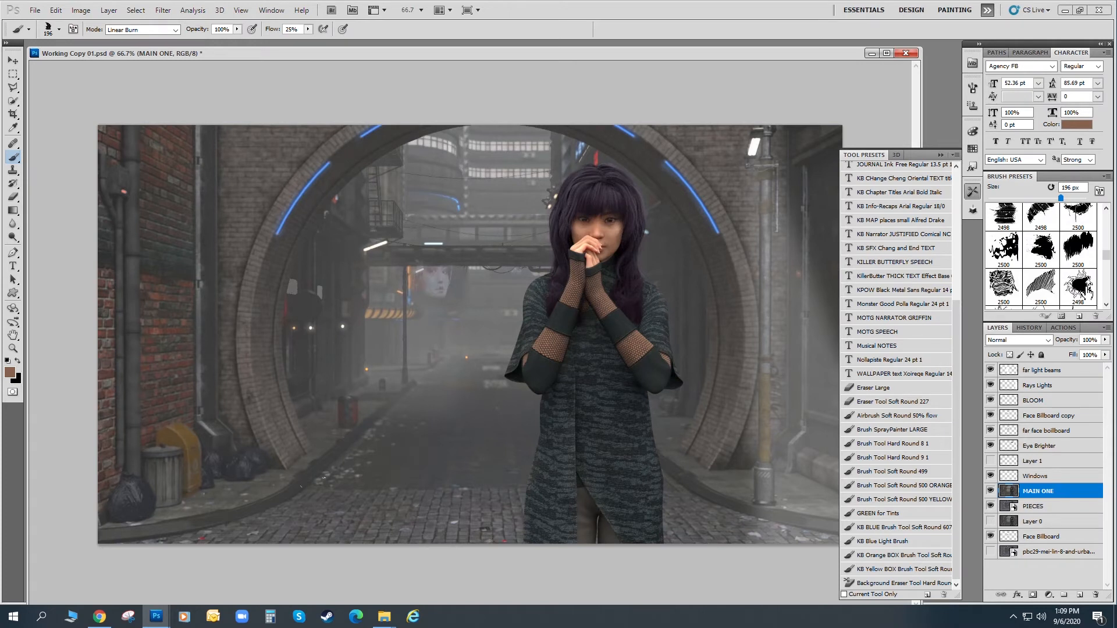
scroll(1088, 293, "up", 1)
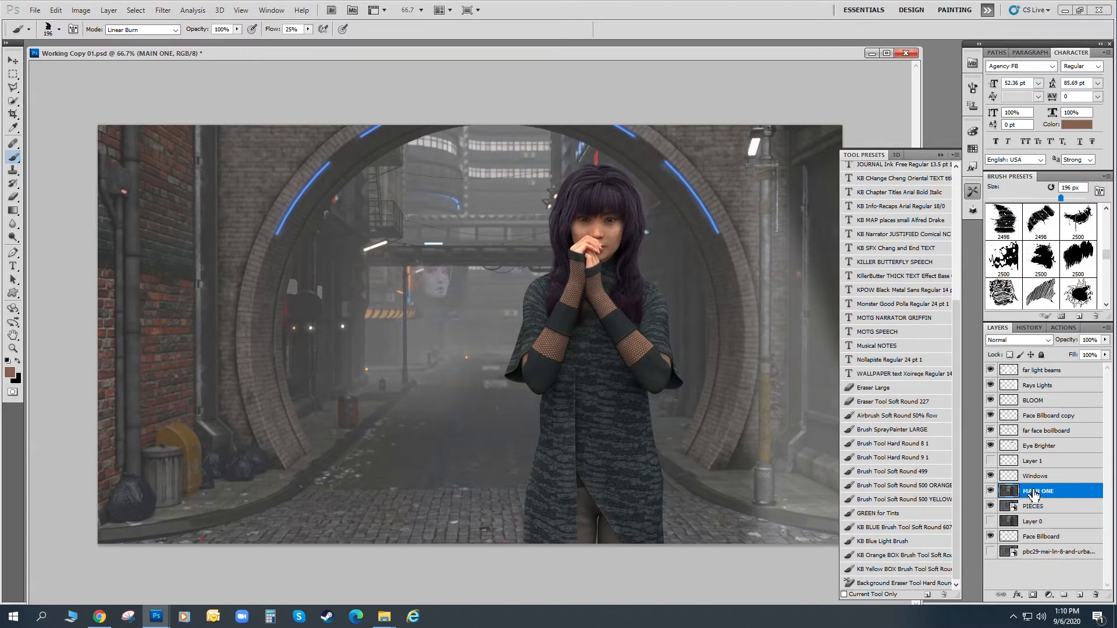
Duplicate the MAIN ONE layer and hide the original.
left_click(109, 10)
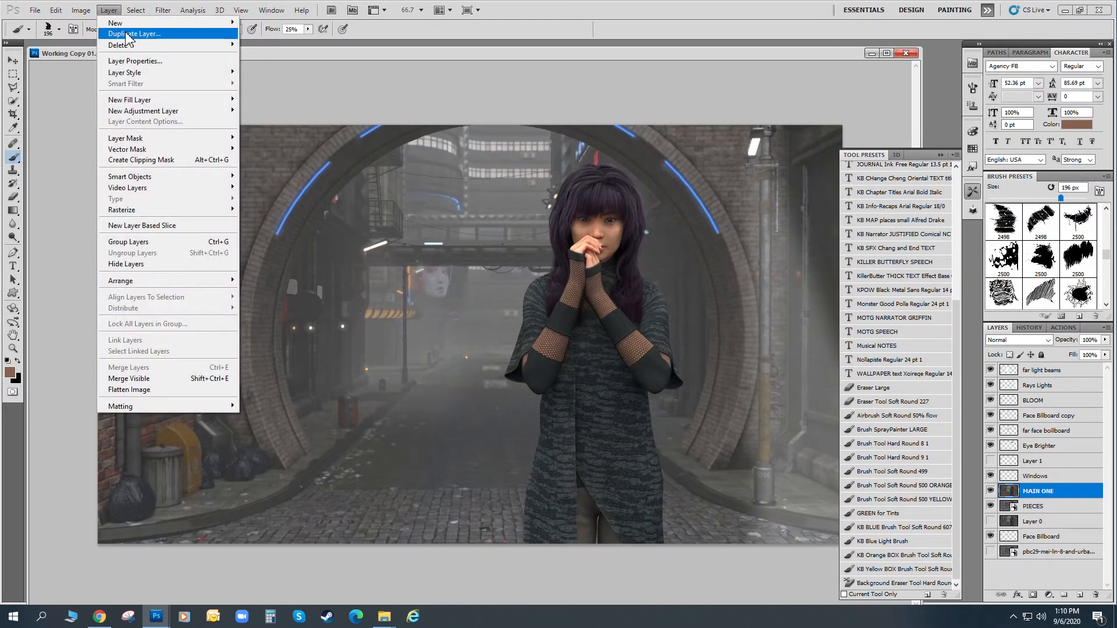
left_click(125, 36)
left_click(657, 191)
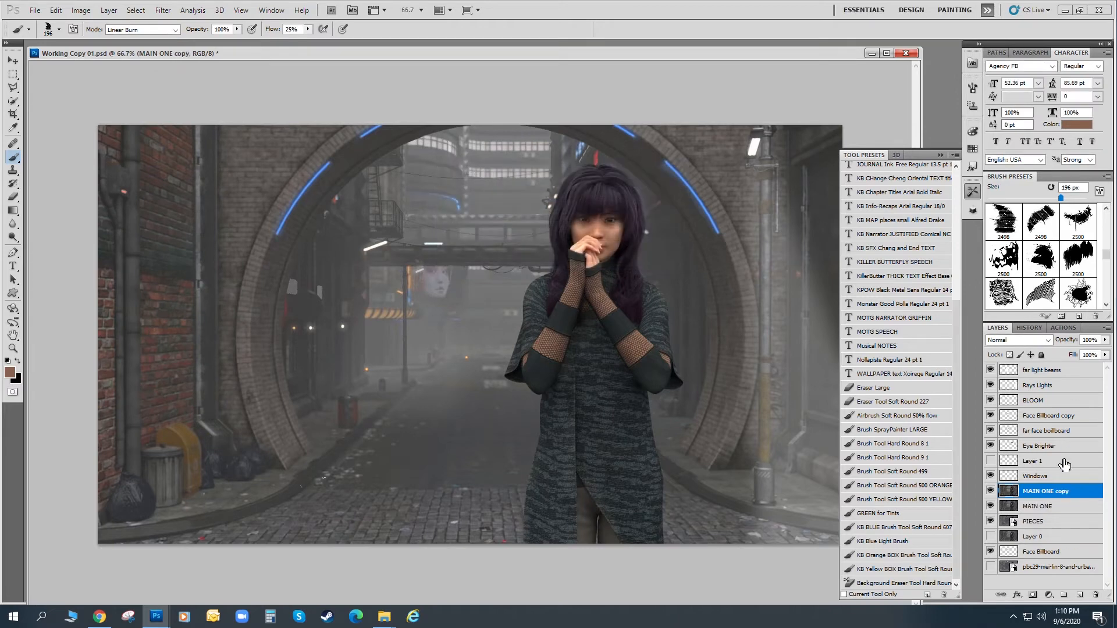
left_click(991, 508)
Create a new layer named "Slin" above MAIN ONE copy.
left_click(108, 10)
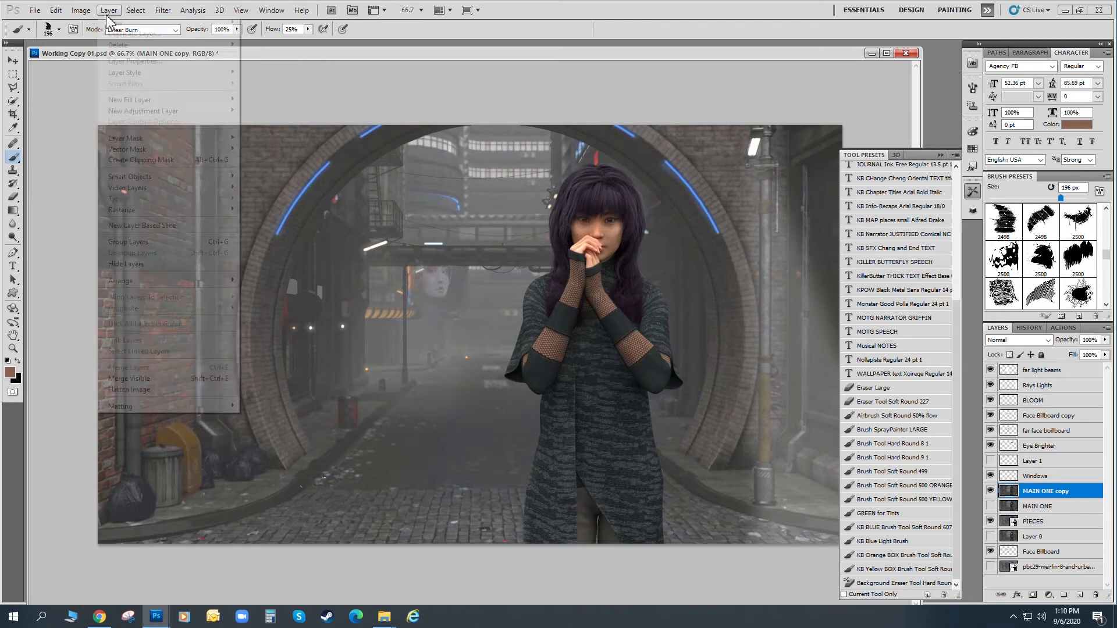
mouse_move(201, 19)
left_click(258, 23)
type("Slin")
key("Return")
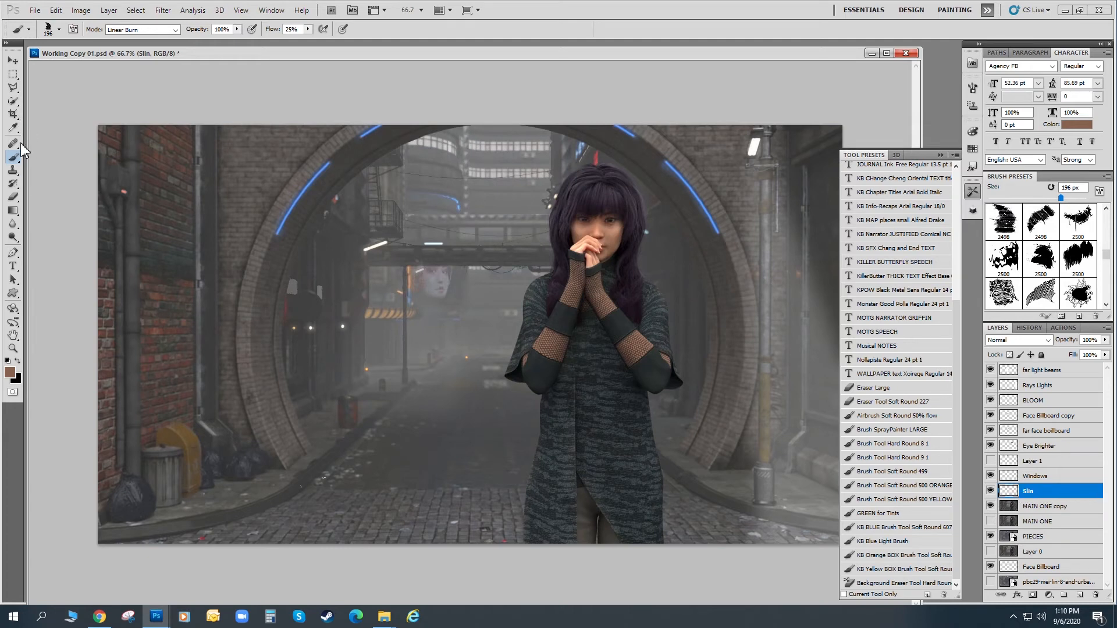
Fill a rectangular selection over the front of the coat with the skin tone sampled from the woman's face.
left_click(12, 76)
left_click_drag(532, 326, 706, 497)
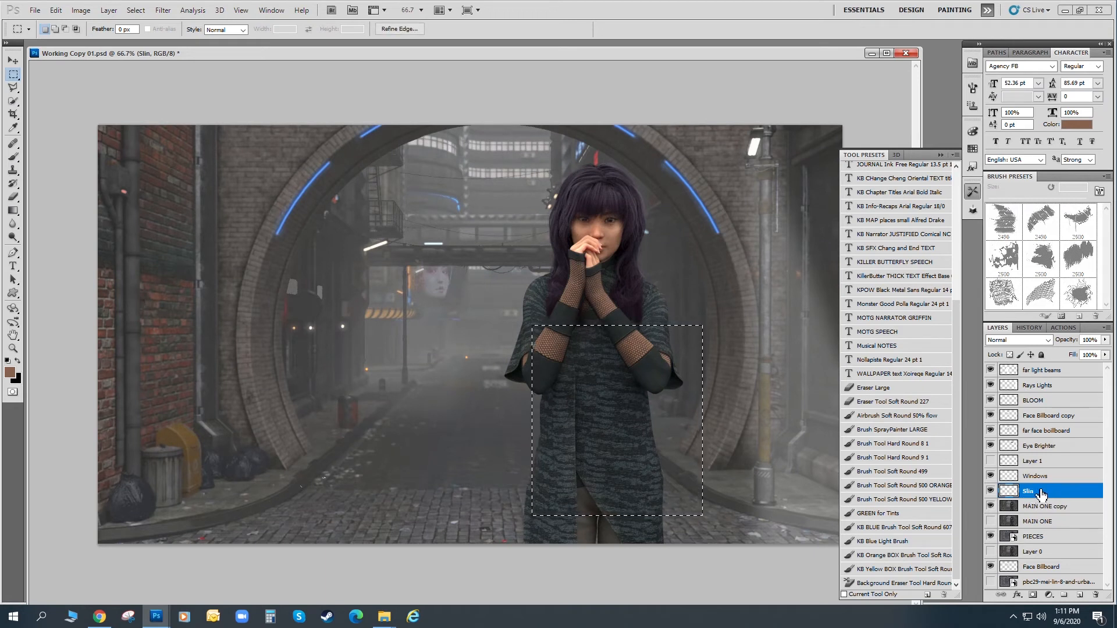
left_click(13, 127)
left_click(615, 233)
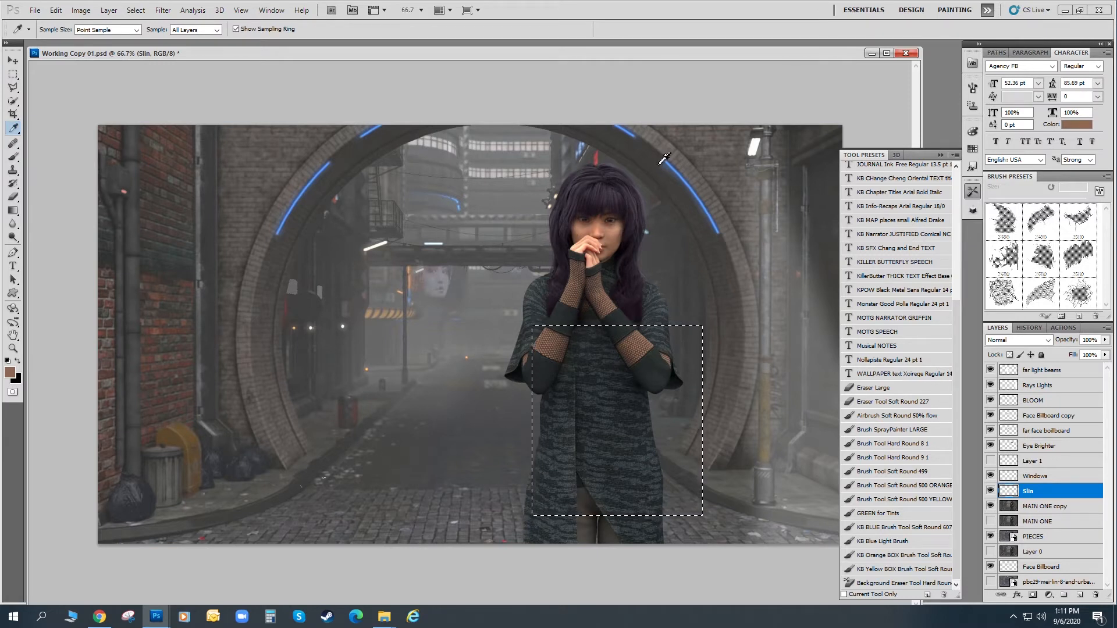
left_click(613, 235)
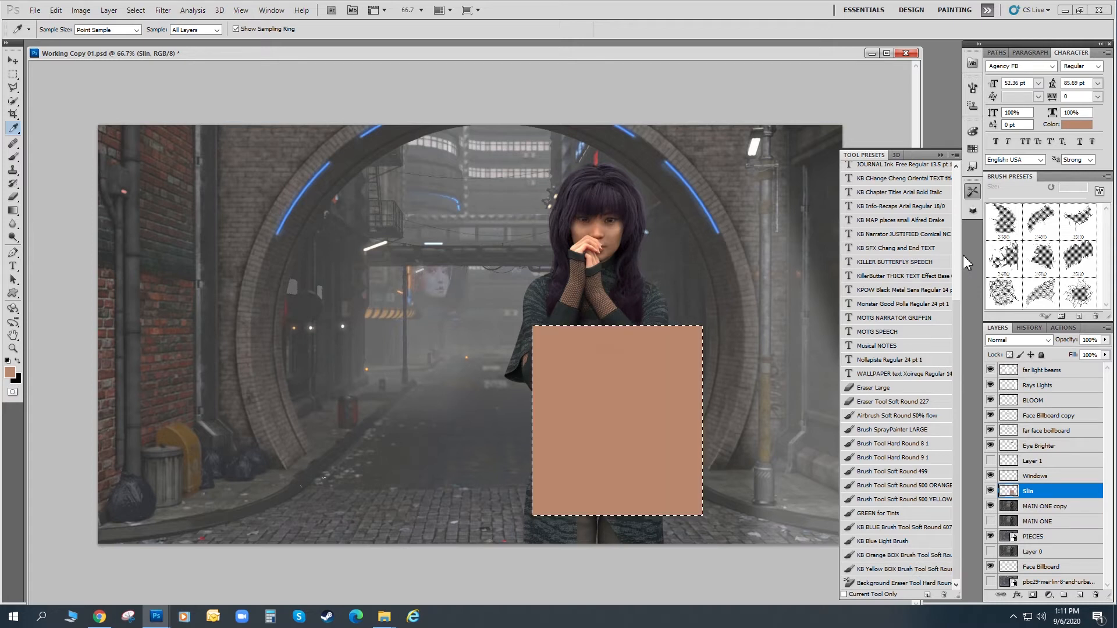
Clear the selection and move the Slin layer directly below MAIN ONE copy.
left_click(1038, 507)
left_click(1042, 495)
left_click_drag(1041, 493, 1041, 509)
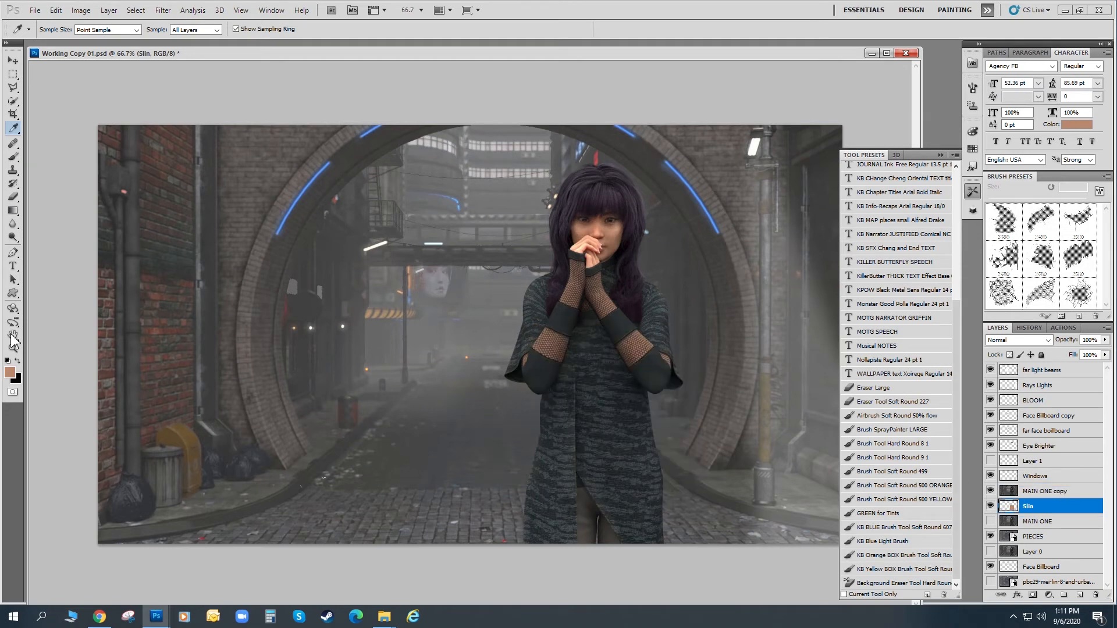
left_click(13, 157)
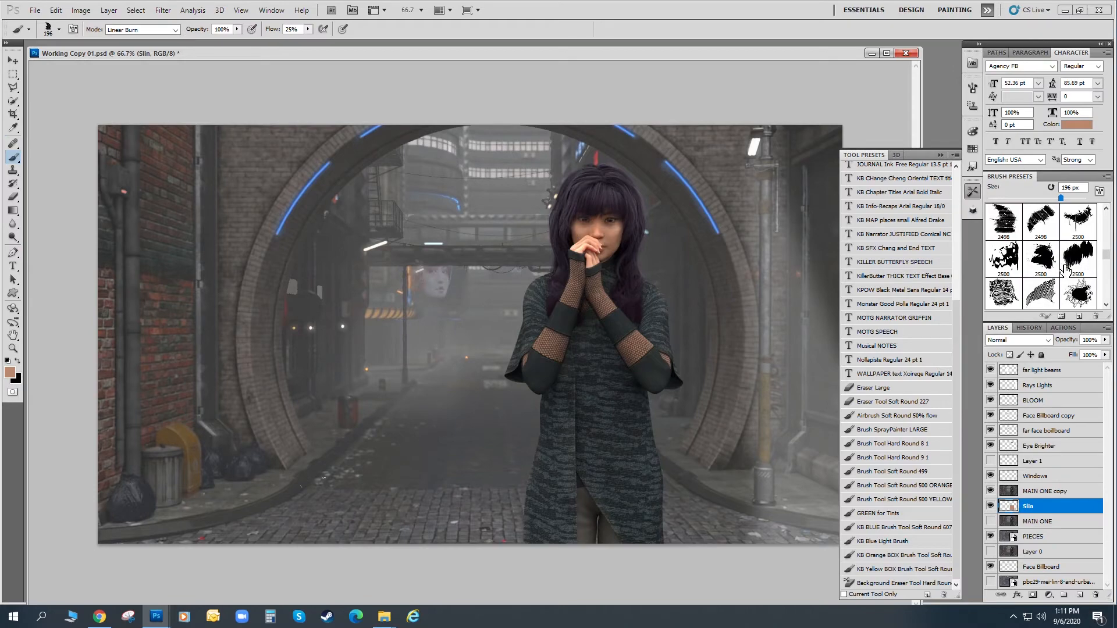
left_click(1039, 257)
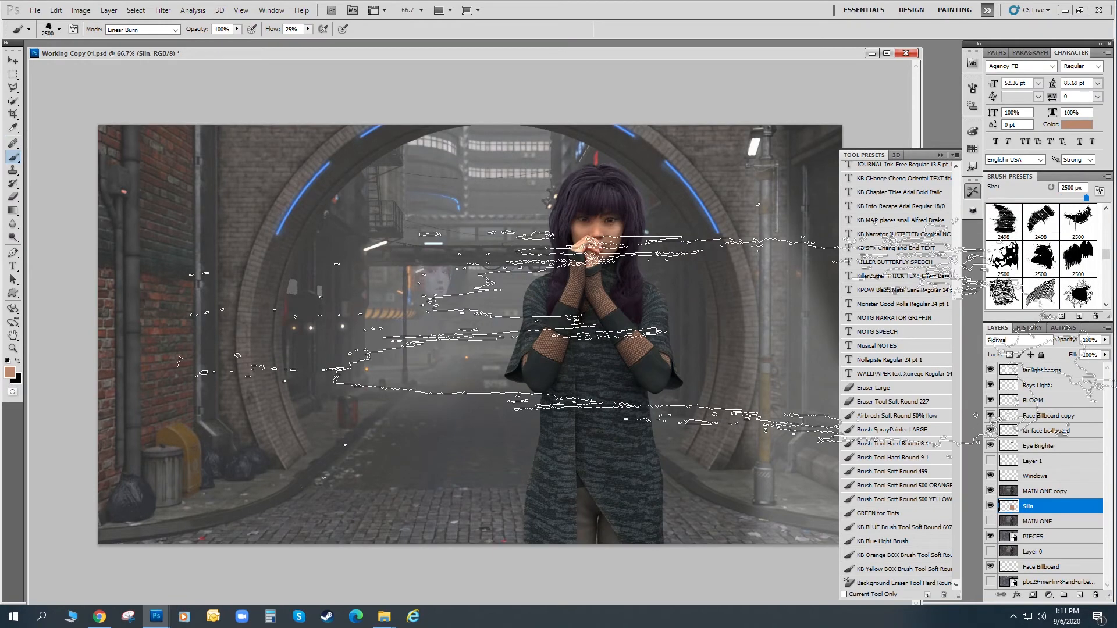
left_click(1003, 220)
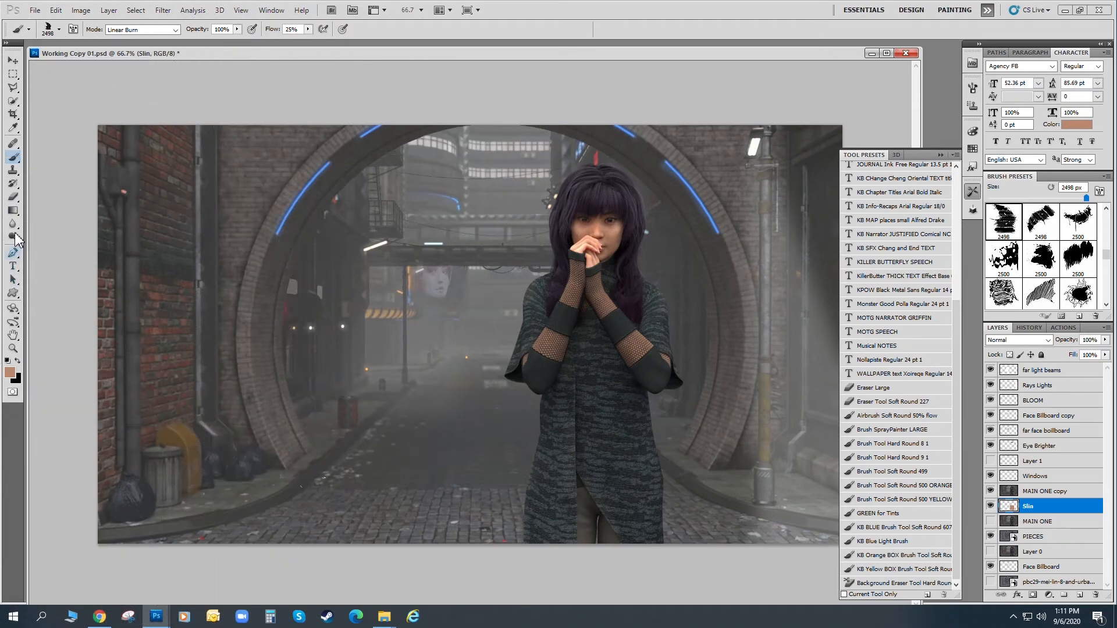
Erase a torn hole in the front of the coat on MAIN ONE copy with a 177 px ripped-fabric Eraser tip.
left_click(14, 196)
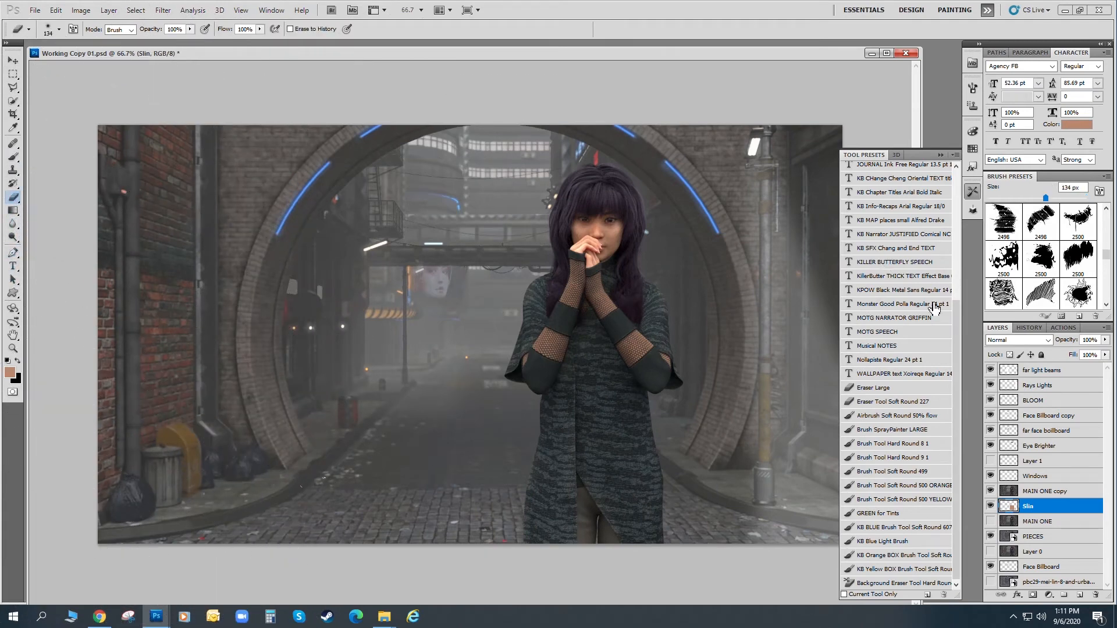
left_click(1003, 220)
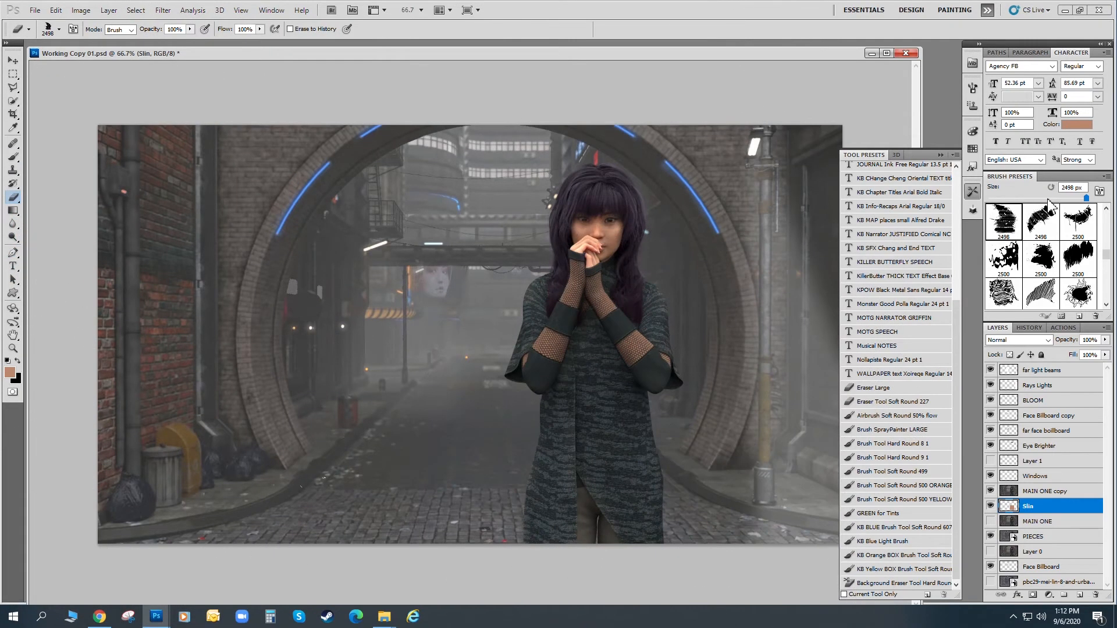
left_click_drag(1085, 197, 1056, 198)
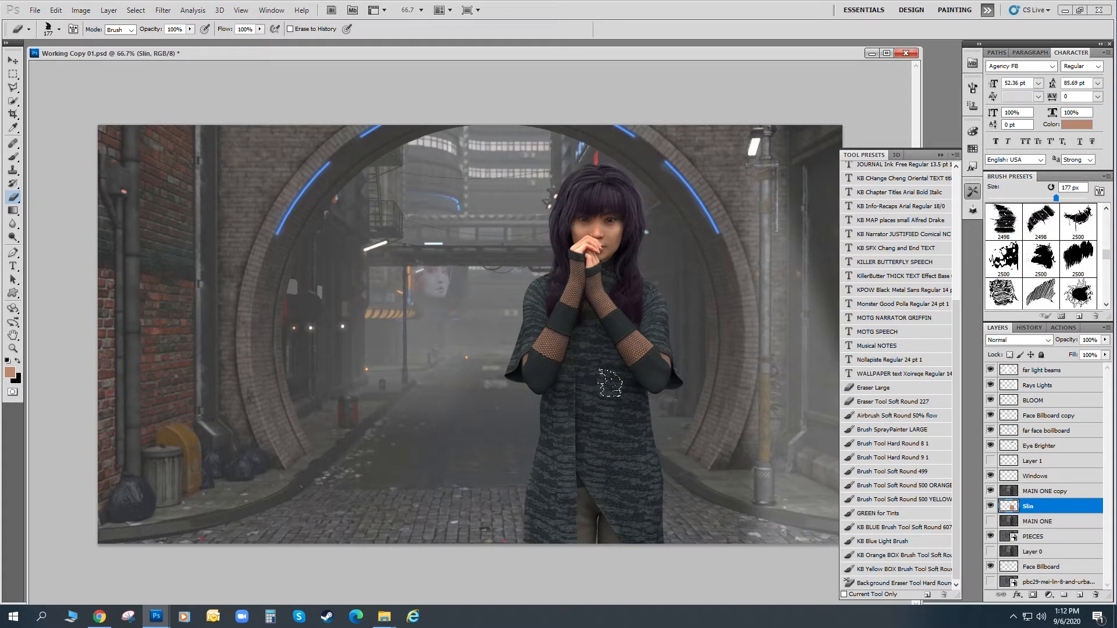
key("alt+bracketright")
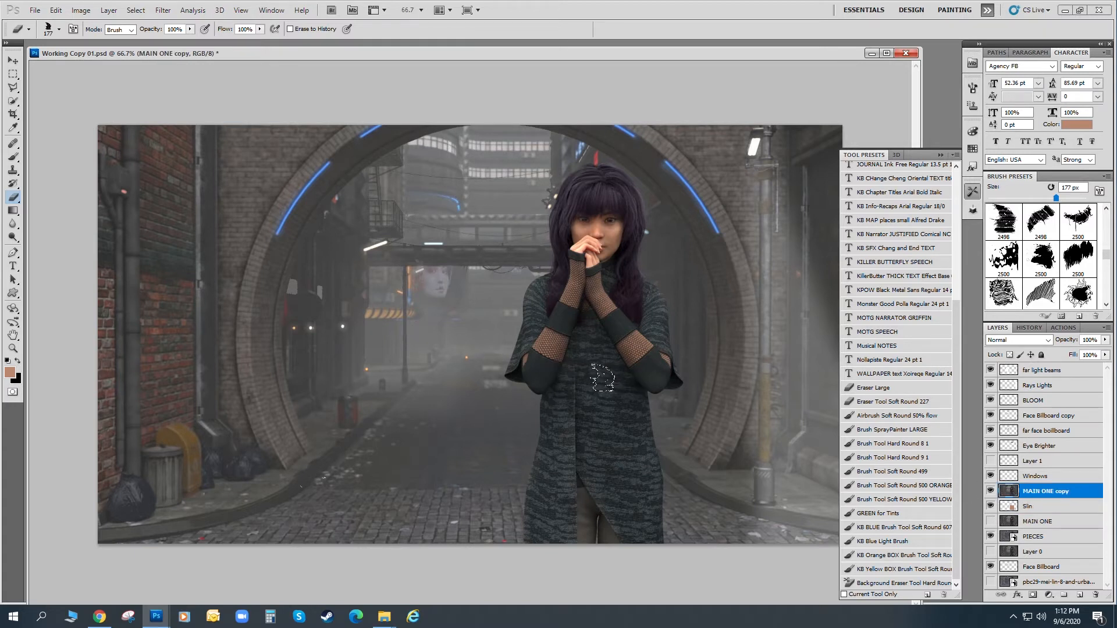
left_click_drag(603, 378, 604, 376)
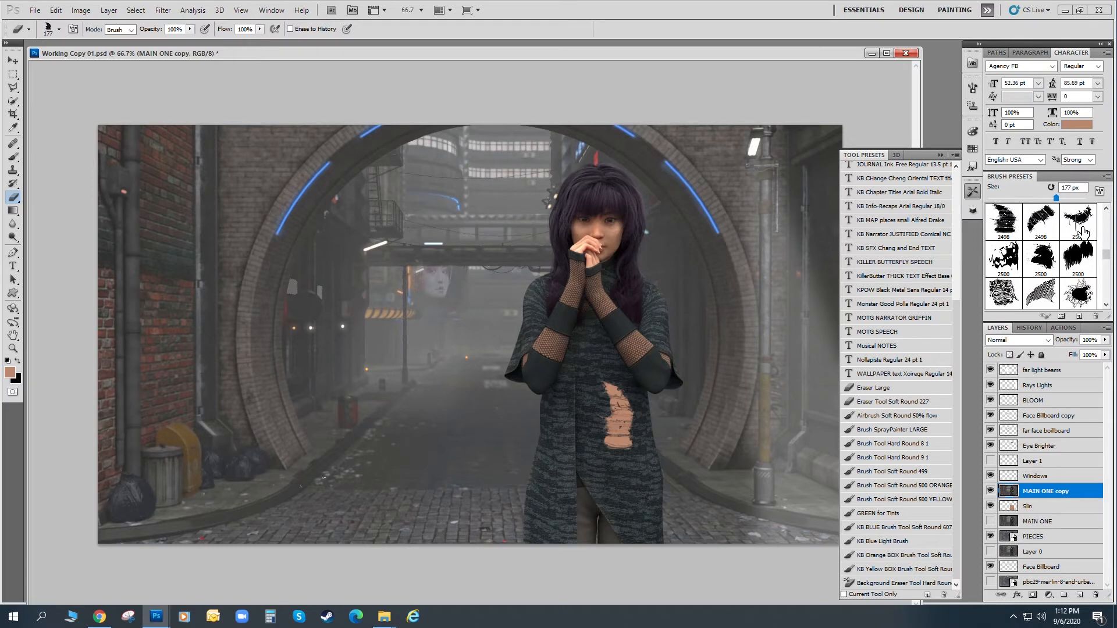
Widen the lower end of the coat's rip with a frayed Eraser tip at 149 px.
scroll(1082, 229, "down", 3)
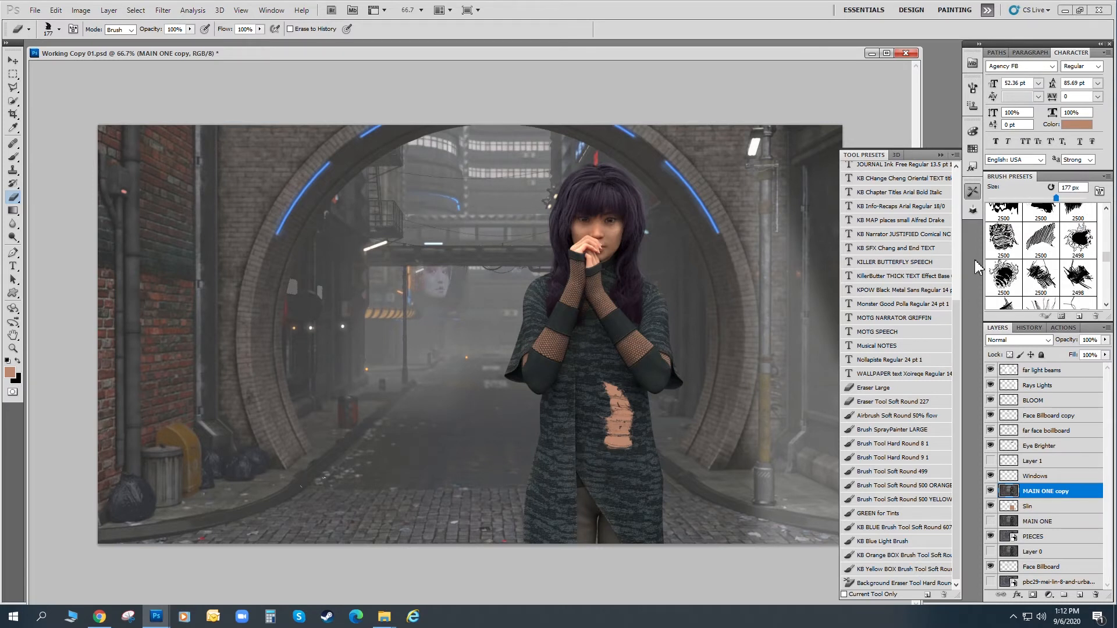
left_click(1041, 277)
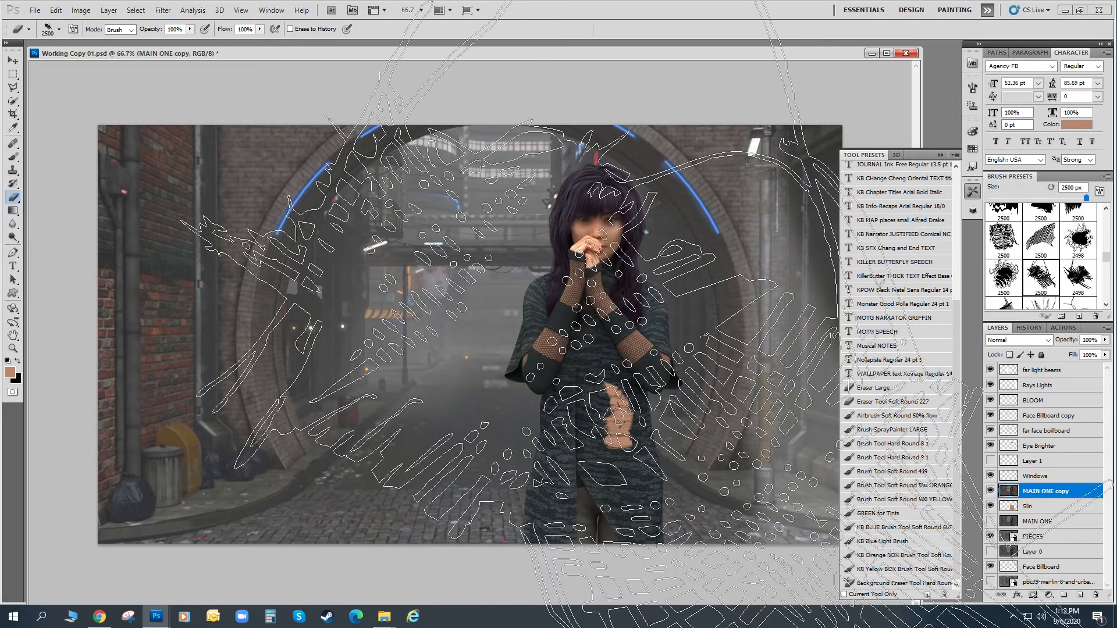
left_click_drag(1087, 199, 1049, 199)
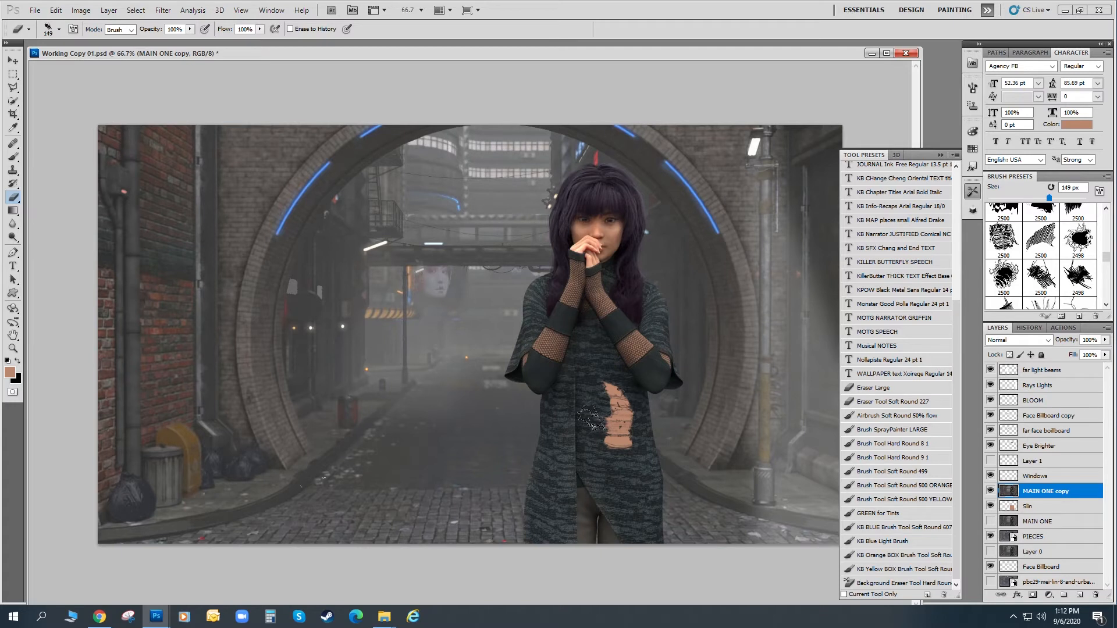
left_click_drag(591, 418, 618, 443)
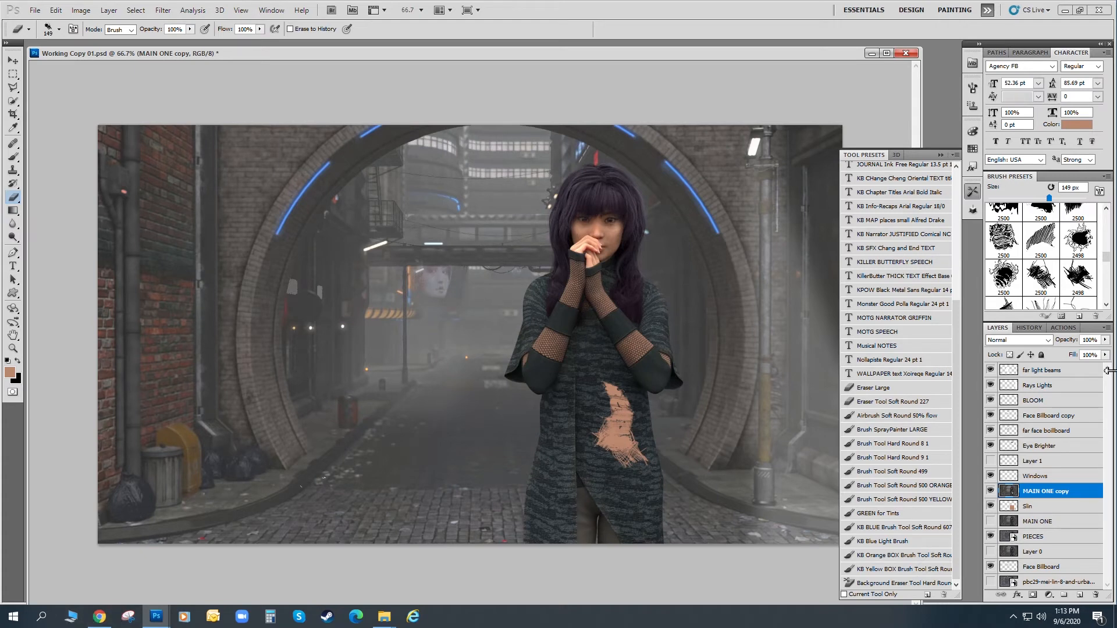
Place the photo cn16319057_wdp from the file folder into the document above MAIN ONE copy.
mouse_move(391, 620)
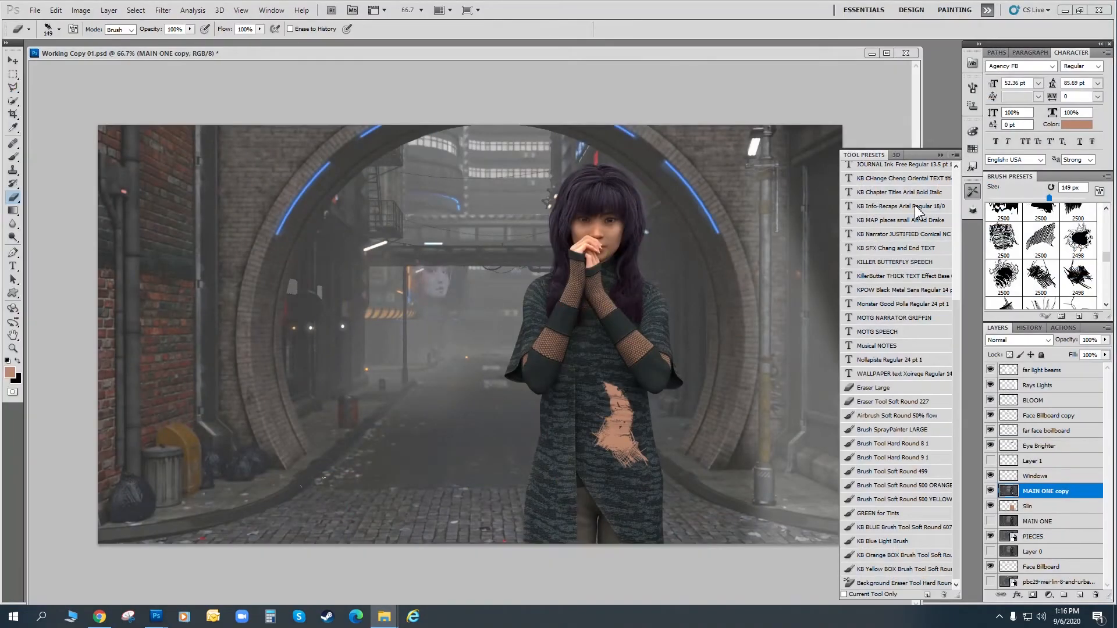
left_click_drag(915, 207, 713, 237)
left_click_drag(519, 196, 360, 187)
left_click(12, 64)
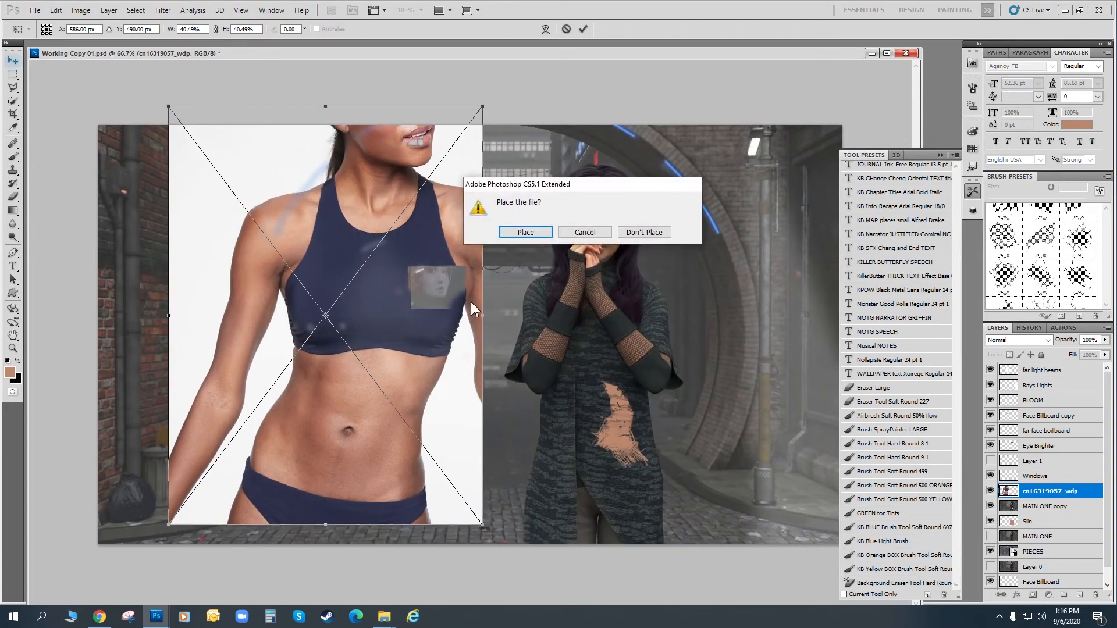
left_click(525, 230)
Scale the placed photo to 26.28%, rotate it -29.18° and position its bare midriff over the coat's rip.
left_click_drag(410, 442, 608, 493)
left_click(56, 10)
left_click(140, 226)
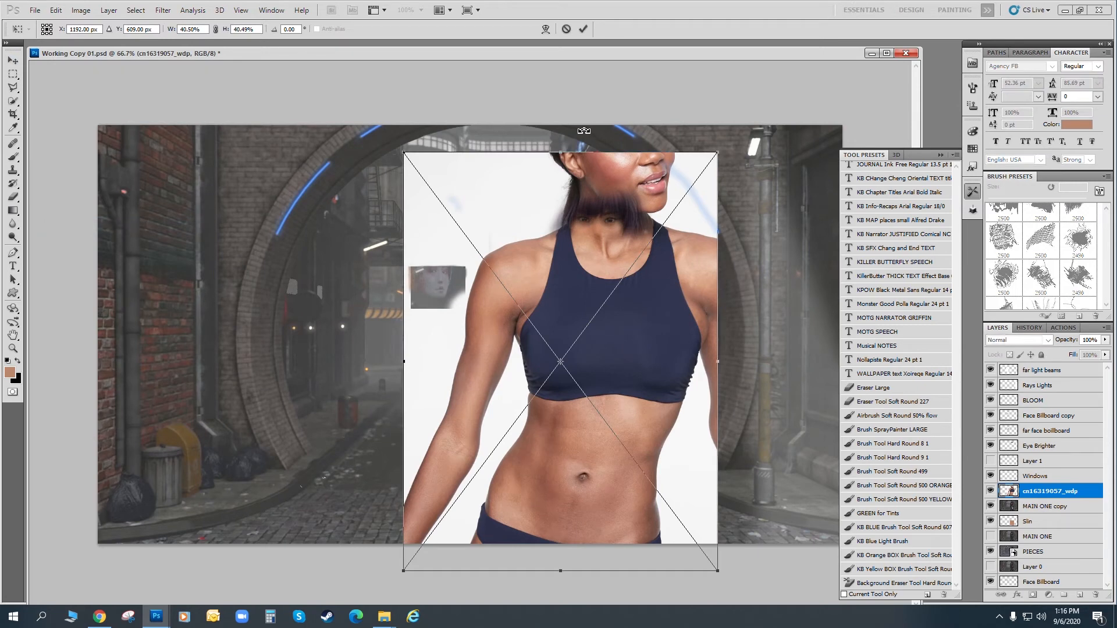
left_click_drag(723, 150, 597, 266)
left_click_drag(540, 390, 638, 310)
left_click_drag(650, 149, 546, 146)
left_click_drag(611, 304, 549, 397)
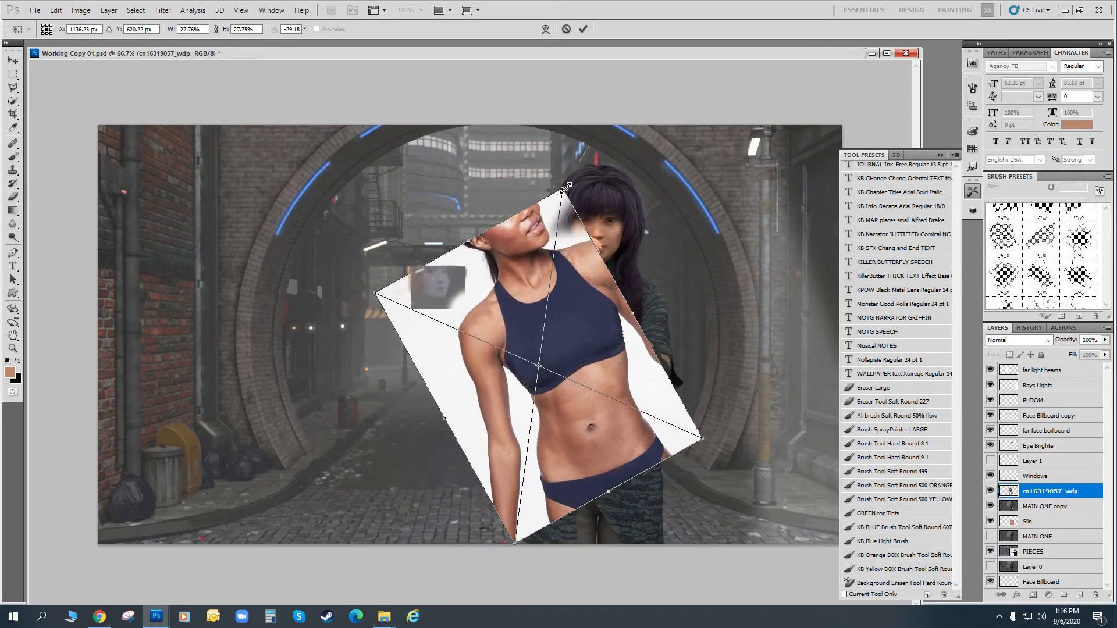
left_click_drag(563, 188, 560, 207)
left_click_drag(563, 325, 594, 318)
left_click(13, 60)
left_click(526, 232)
Move the placed photo layer directly below Slin and hide Slin.
left_click_drag(1050, 493, 1029, 519)
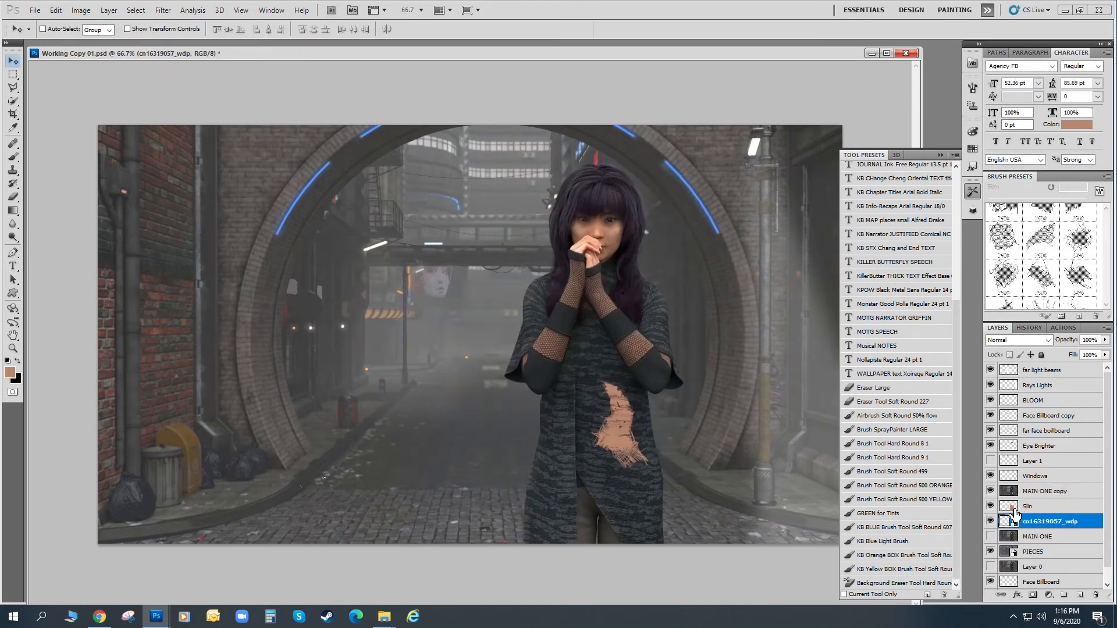
left_click(990, 506)
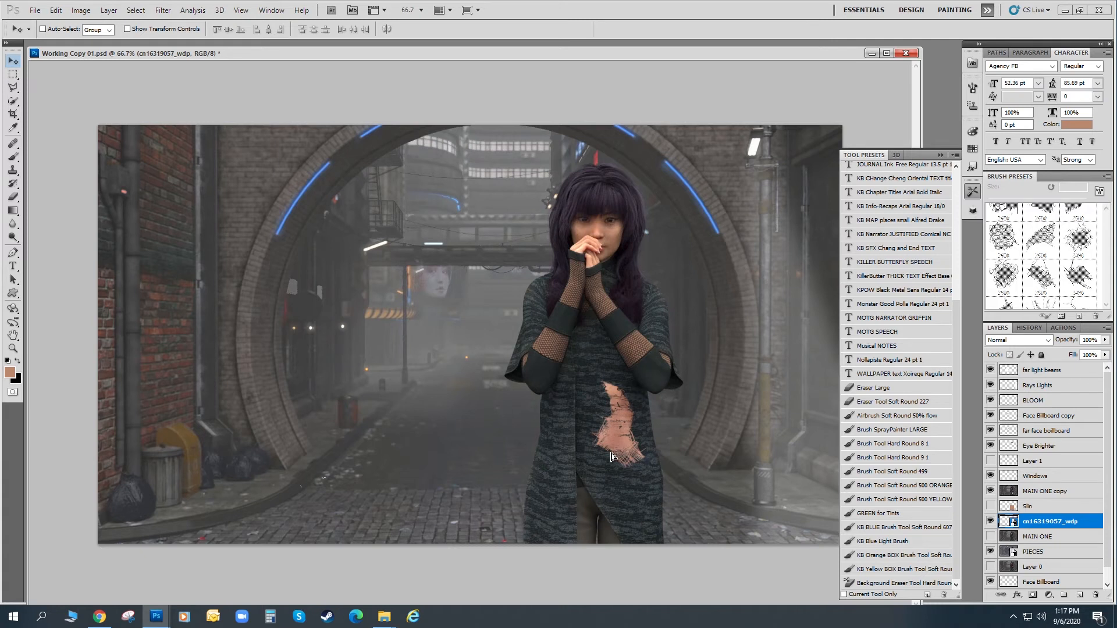
Shift the photo behind the rip to align its skin with the opening, comparing it against the Slin fill.
left_click_drag(613, 455, 615, 471)
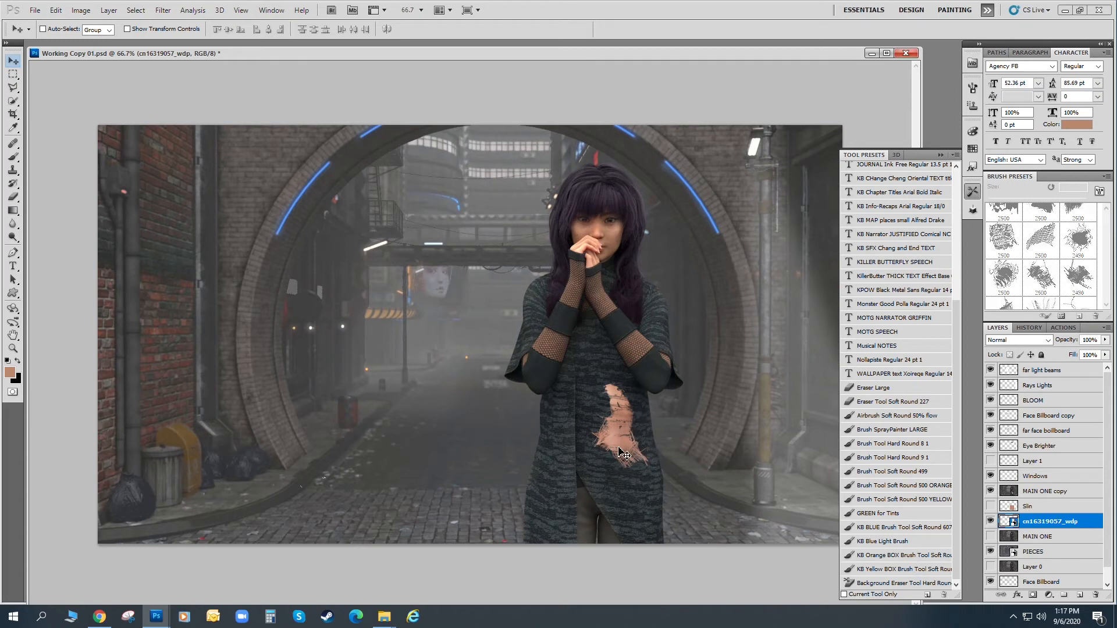
left_click(991, 507)
left_click(991, 507)
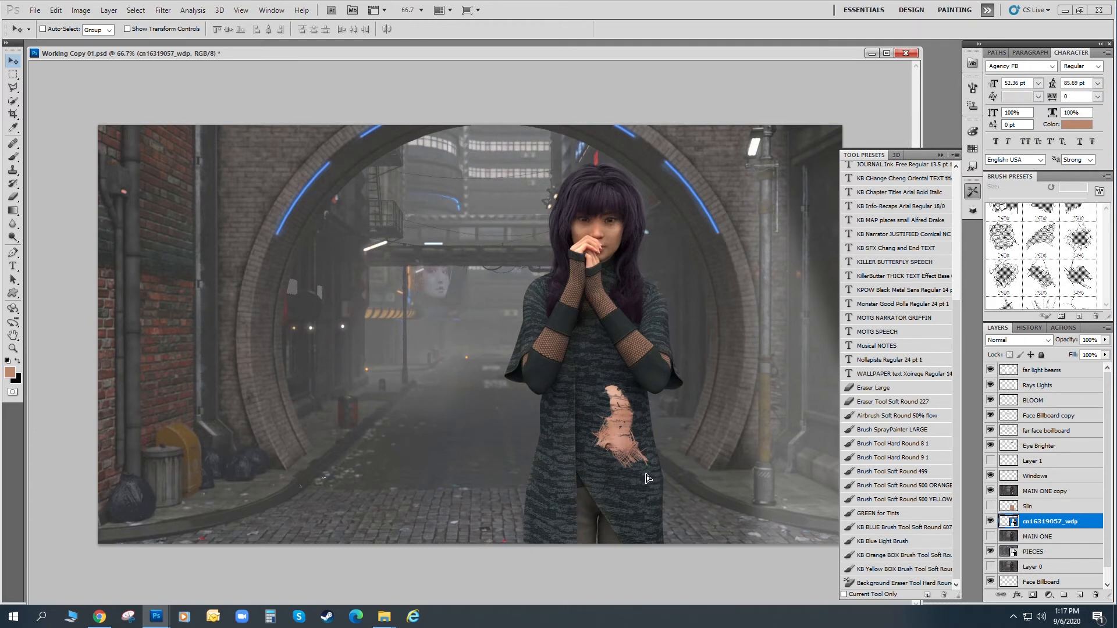
Scale the placed photo to 24.54%, rotate it to -15.34° and reposition its skin area behind the coat's rip.
left_click(56, 10)
left_click(75, 226)
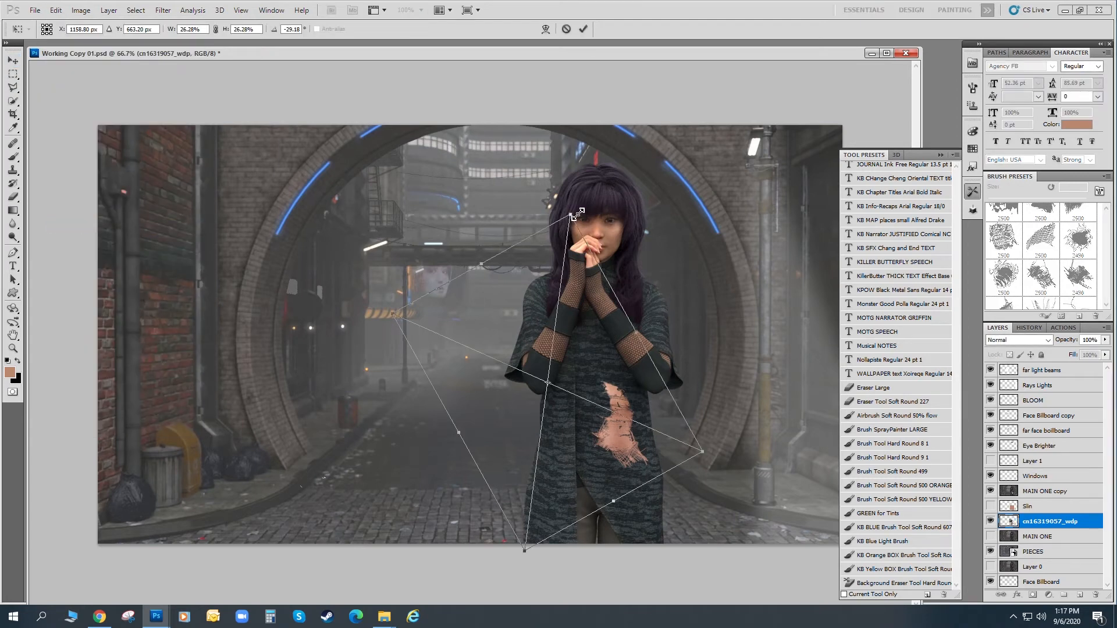
left_click_drag(570, 215, 567, 238)
left_click_drag(588, 354, 602, 354)
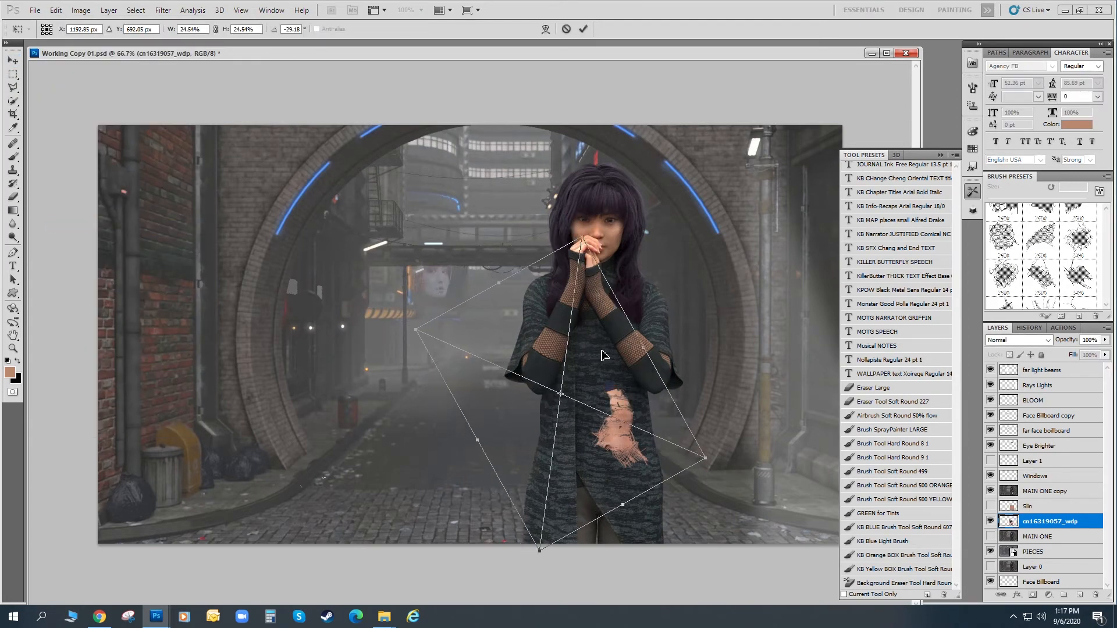
left_click_drag(664, 283, 688, 311)
left_click_drag(621, 380, 636, 375)
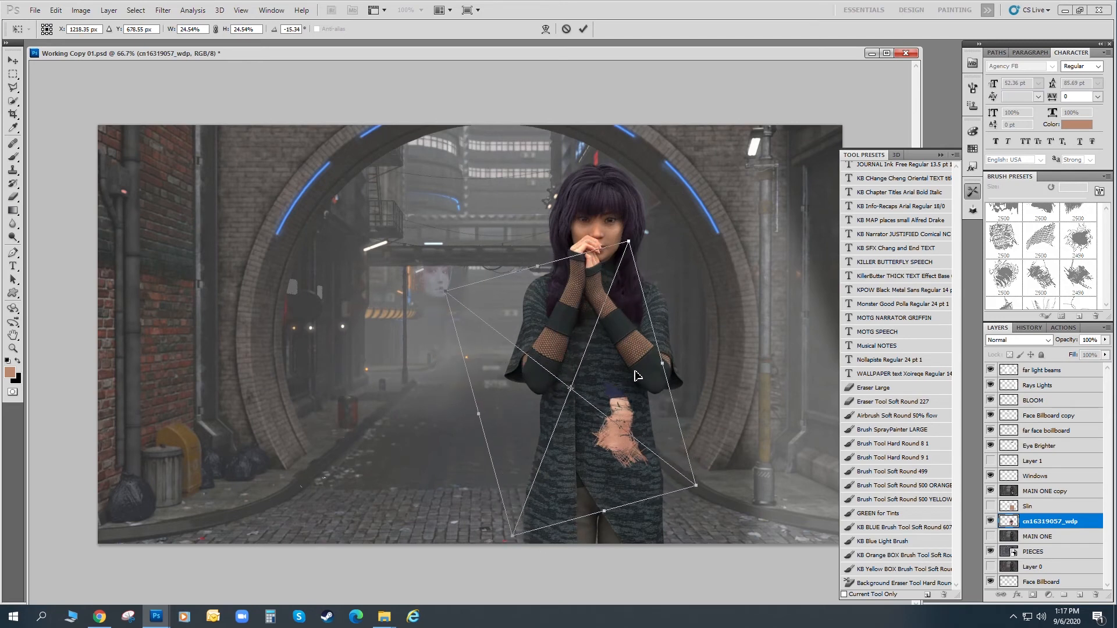
left_click(13, 60)
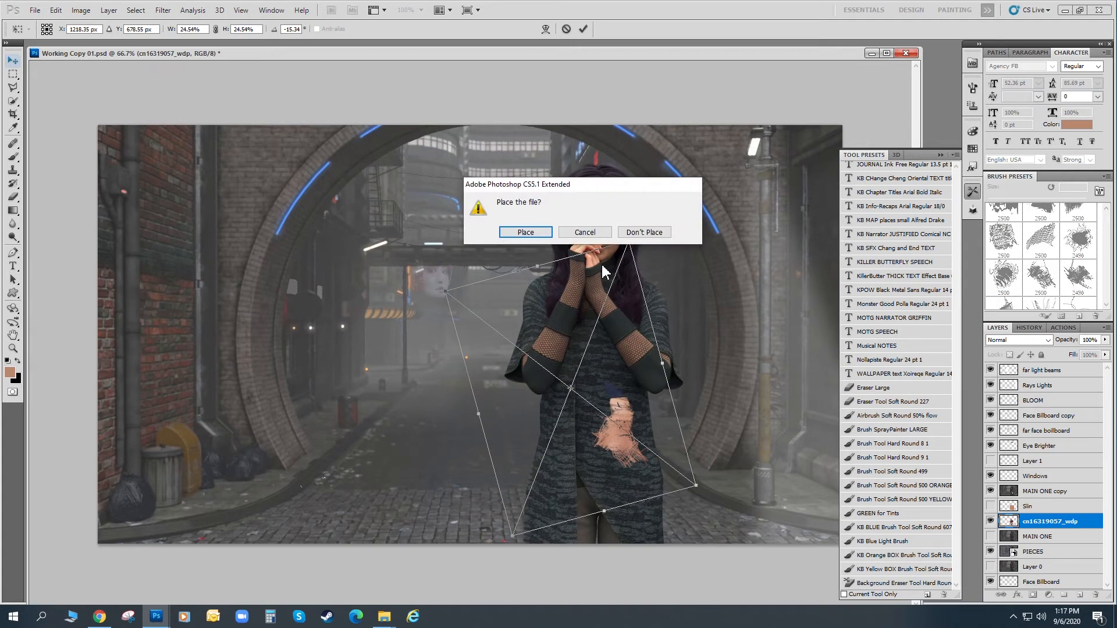
left_click(525, 230)
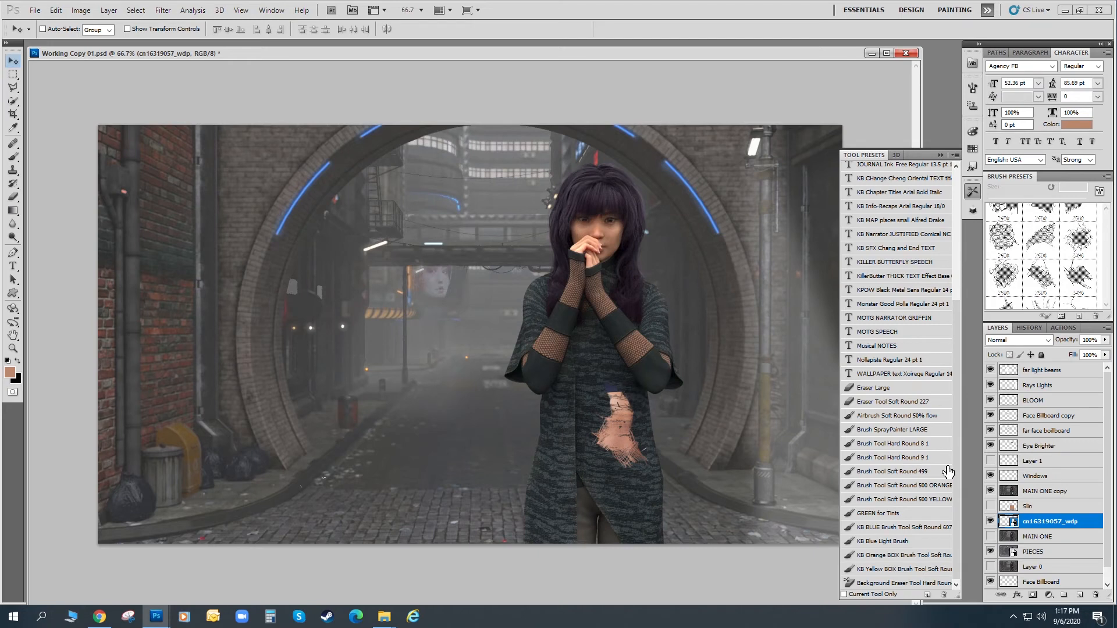
Rasterize the placed photo layer and clone its skin over the dark clothing at the top of the rip.
right_click(1025, 526)
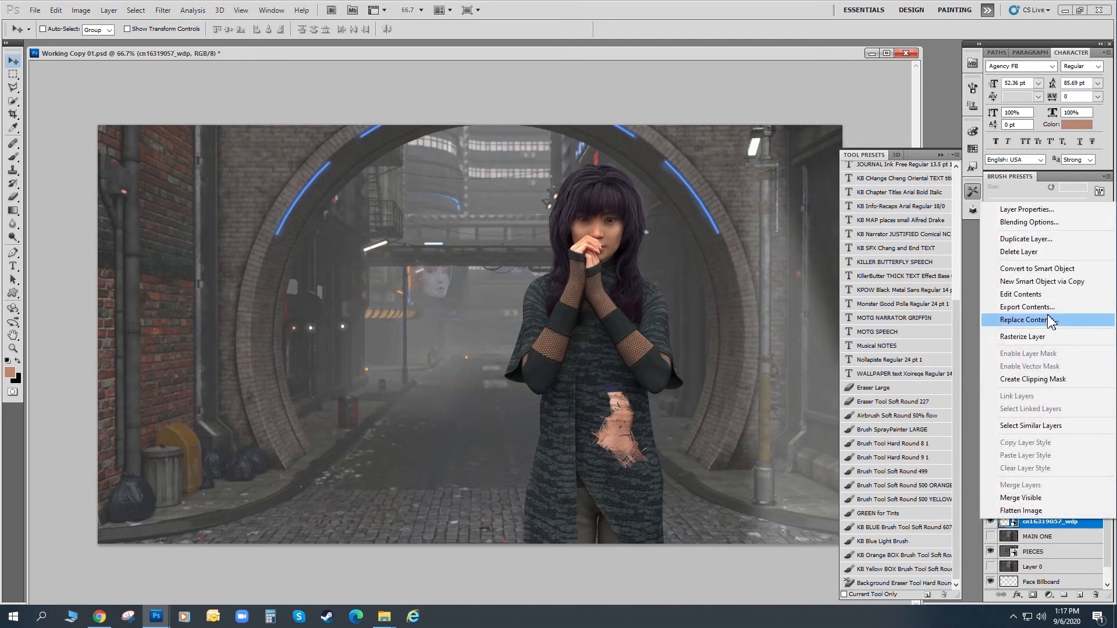
left_click(1050, 339)
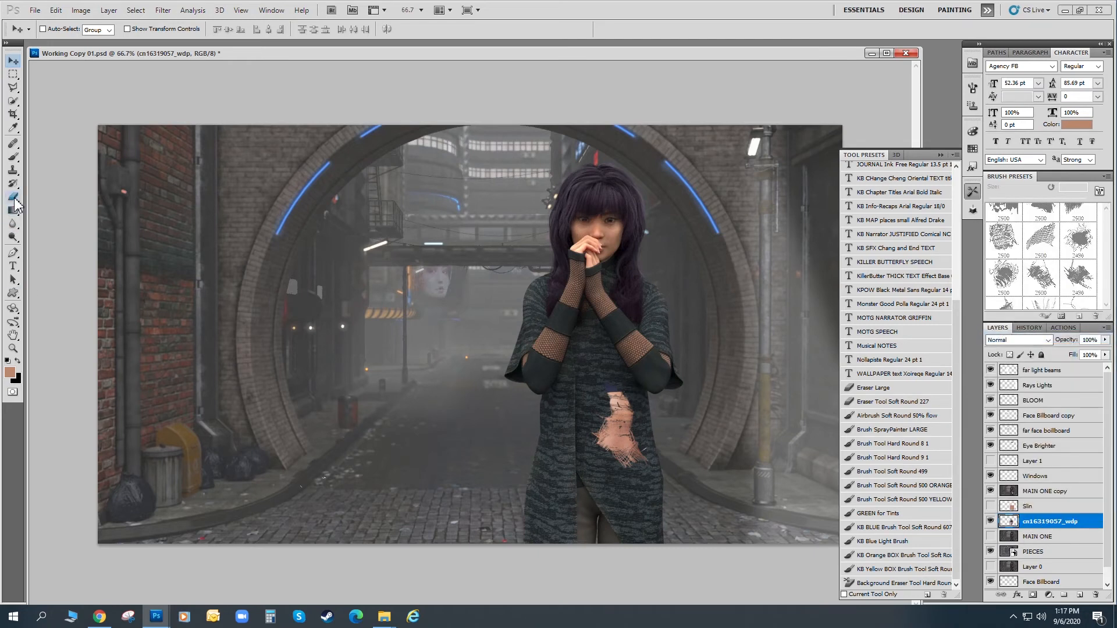
left_click(13, 170)
left_click_drag(989, 198, 1003, 198)
mouse_move(619, 428)
left_mouse_down()
mouse_move(634, 419)
mouse_move(627, 430)
mouse_move(620, 391)
mouse_move(601, 387)
mouse_move(611, 386)
left_mouse_up()
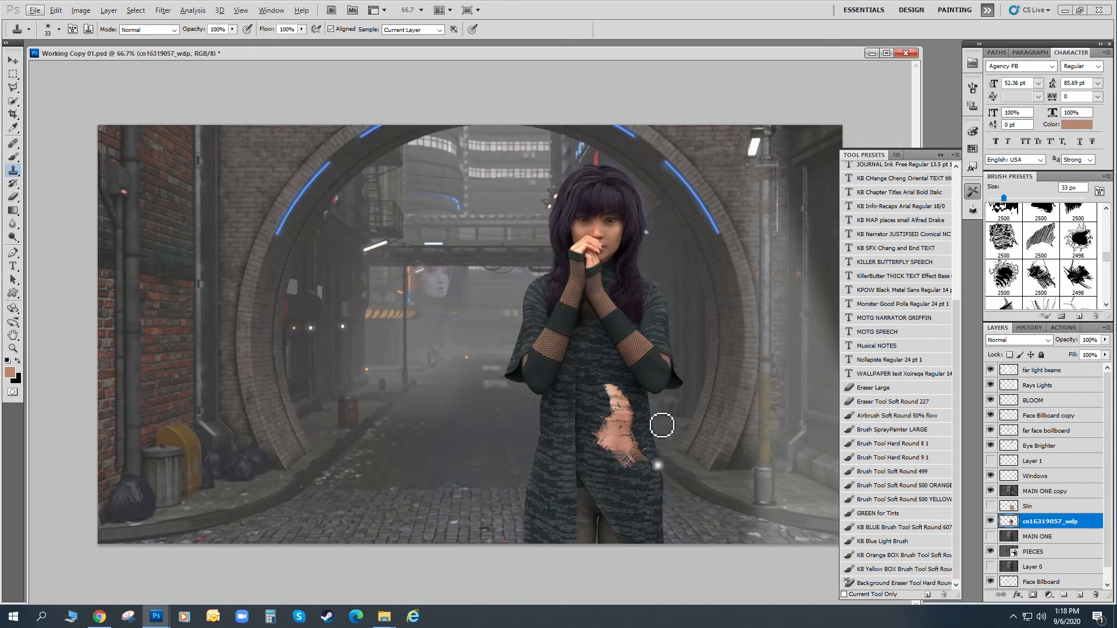
left_click(13, 60)
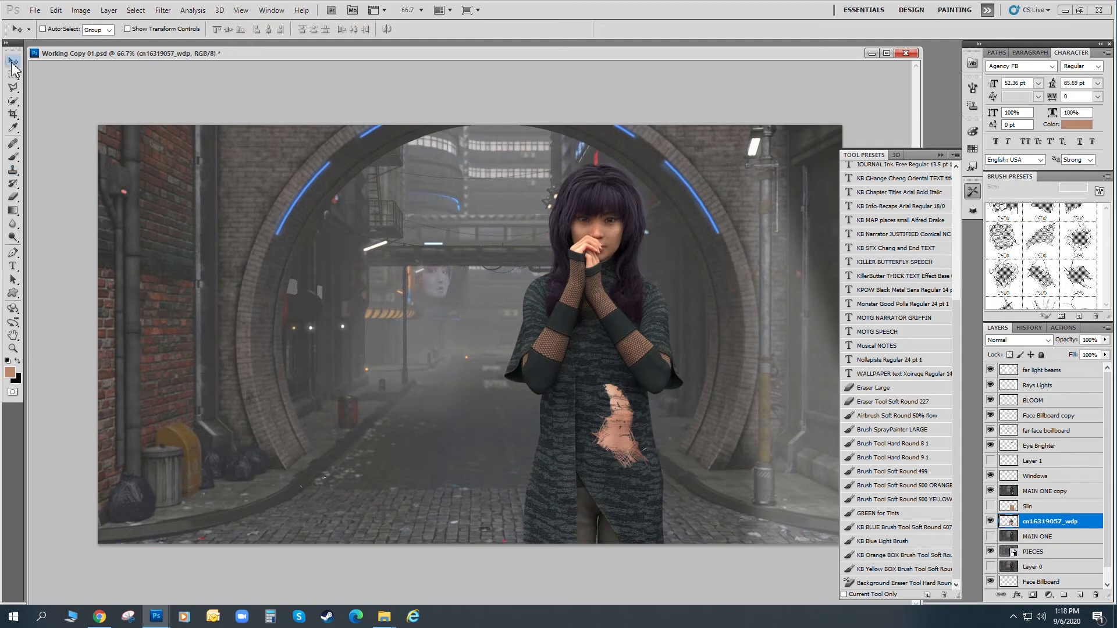
Rename the rasterized photo layer as Body Double.
double_click(1046, 522)
type("Body Doub")
type("le")
key("Return")
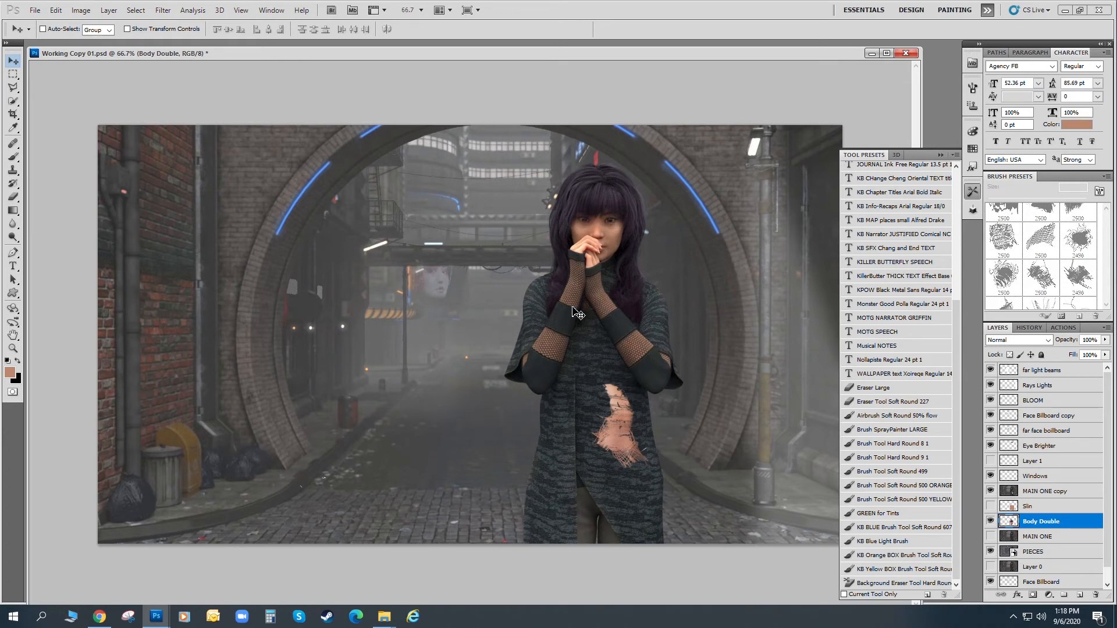
Create a new layer named Smoke Fog and move it between Eye Brighter and Layer 1.
left_click_drag(359, 52, 391, 51)
left_click(109, 10)
mouse_move(106, 30)
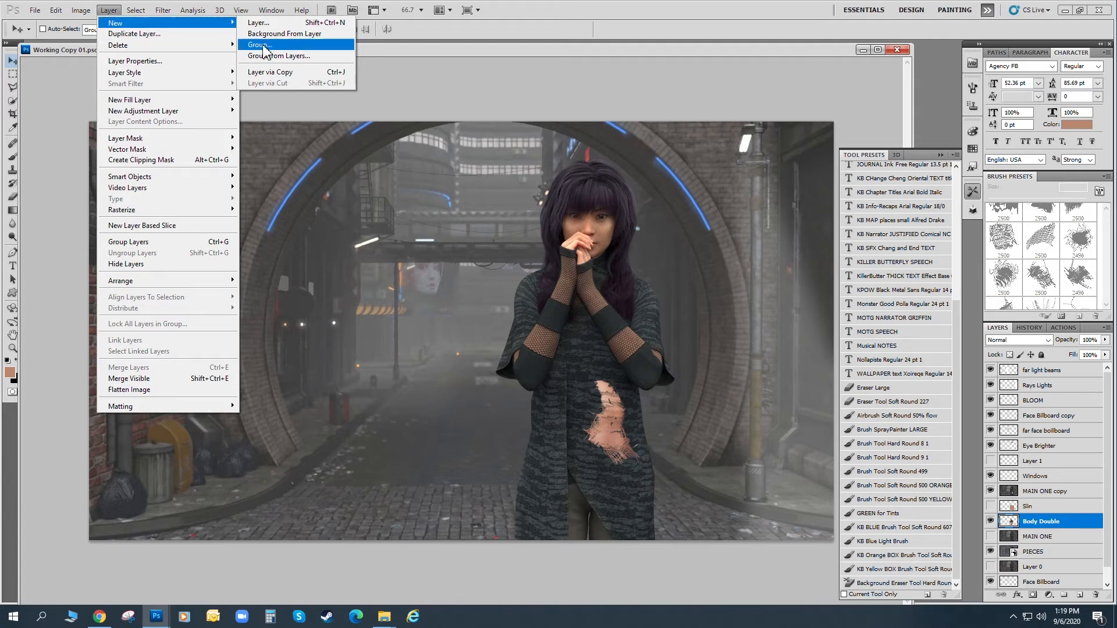
left_click(277, 22)
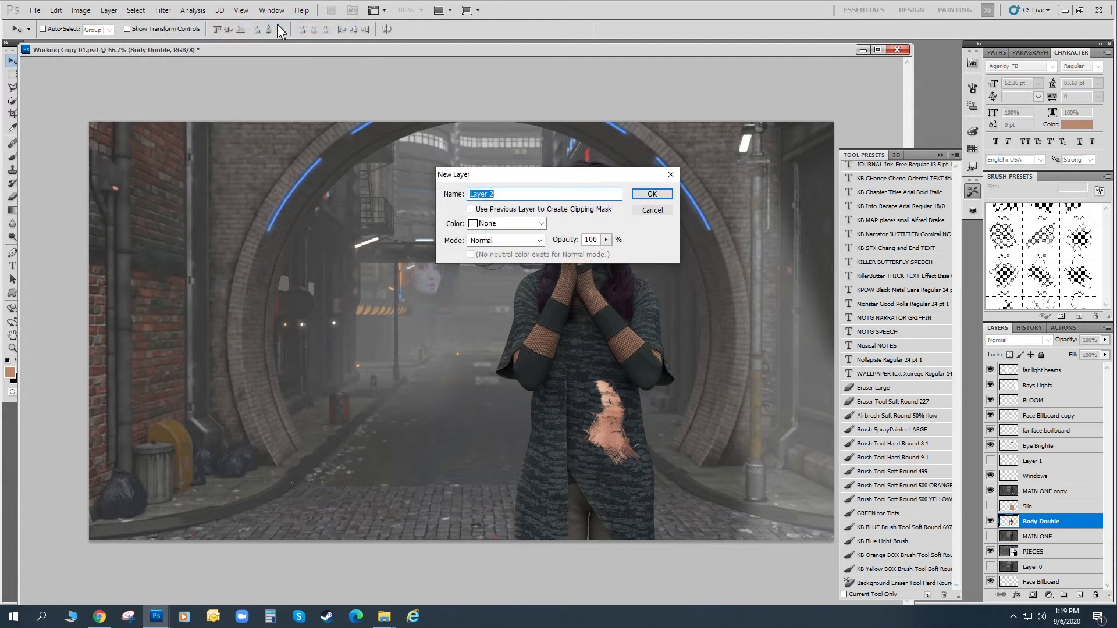
type("Smoke Fog")
key("Return")
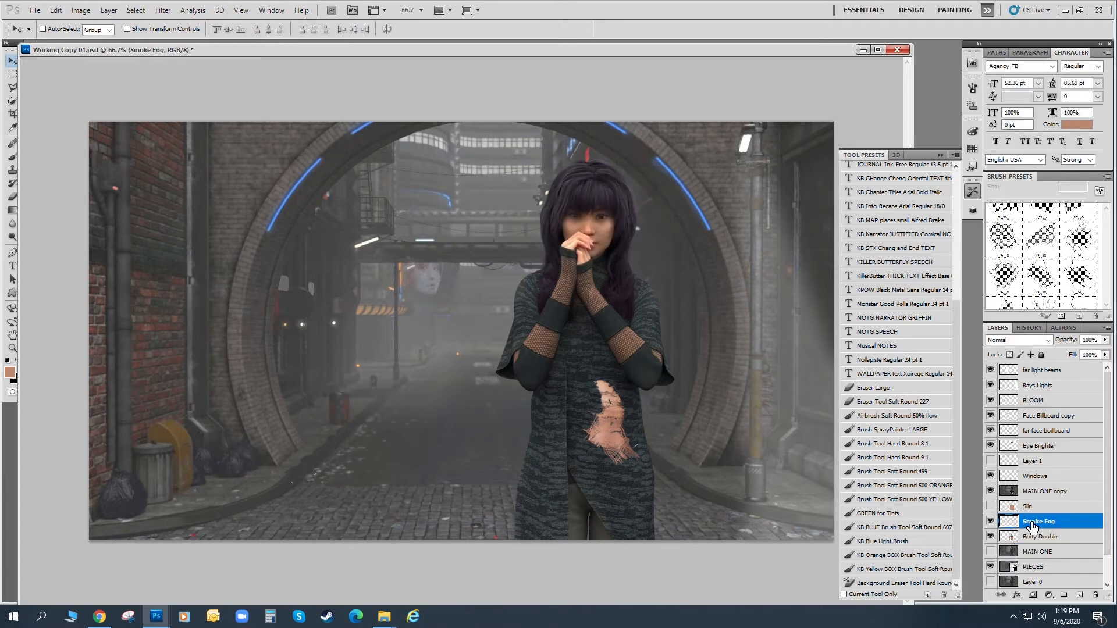
left_click_drag(1033, 527, 1034, 462)
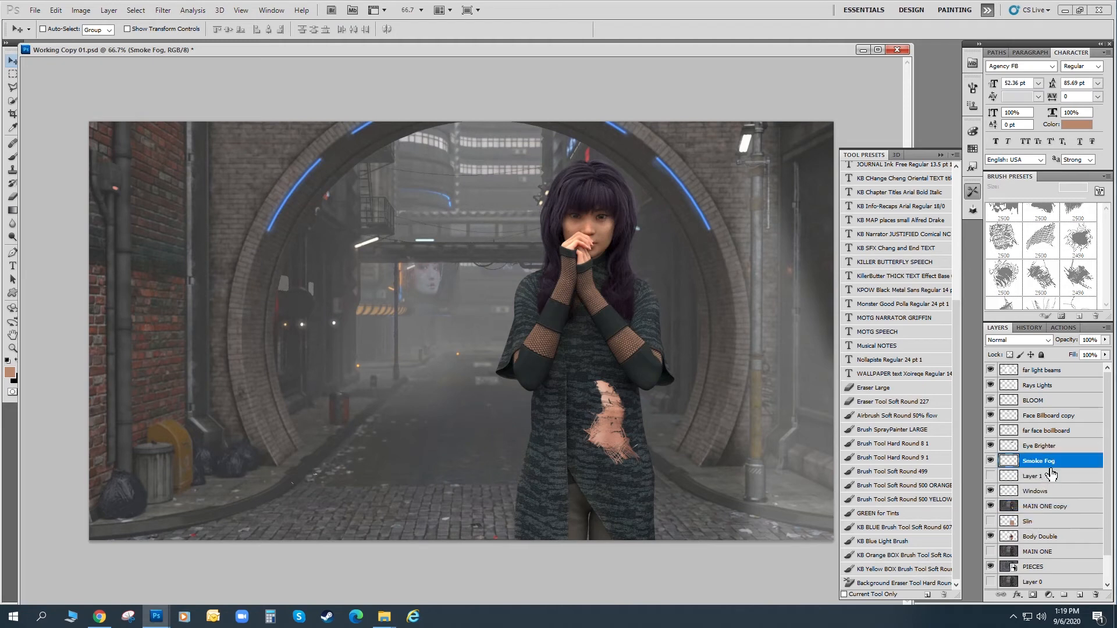
Set the paint colour to white, replace the current brushes with Rons Steam & Smoke and choose the 1792 px smoke brush.
left_click_drag(213, 52, 191, 47)
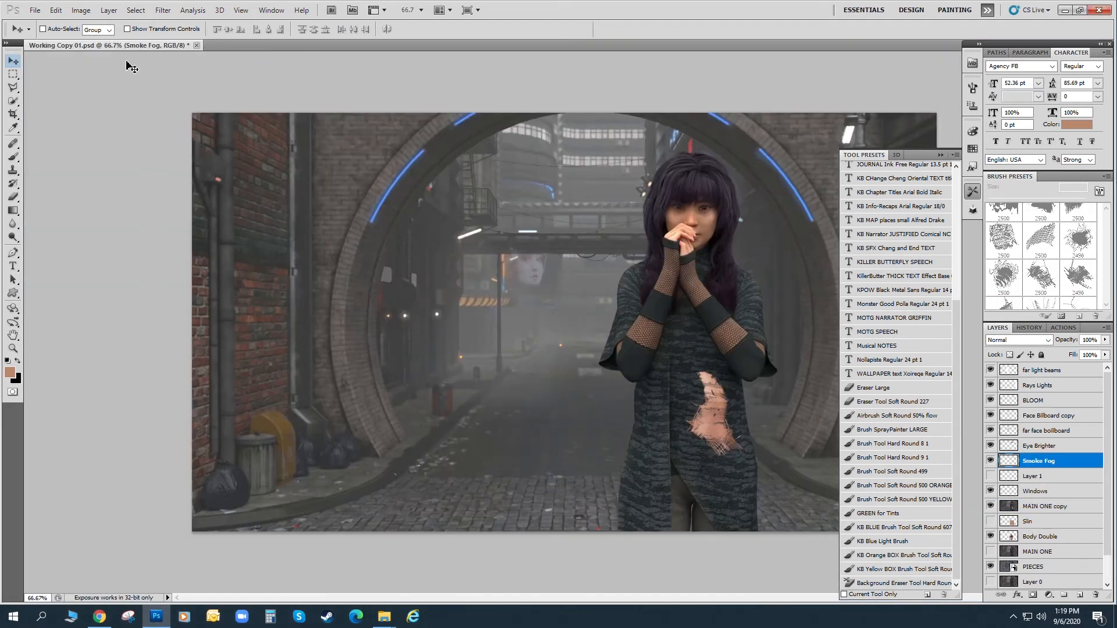
left_click(7, 361)
left_click(16, 361)
left_click(12, 157)
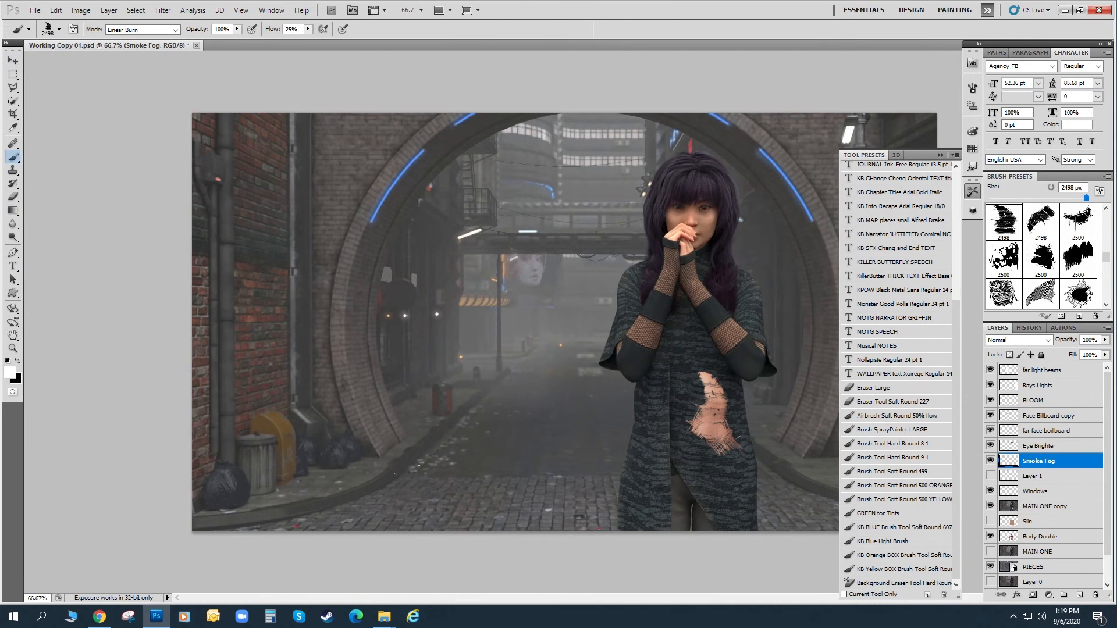
left_click(1106, 176)
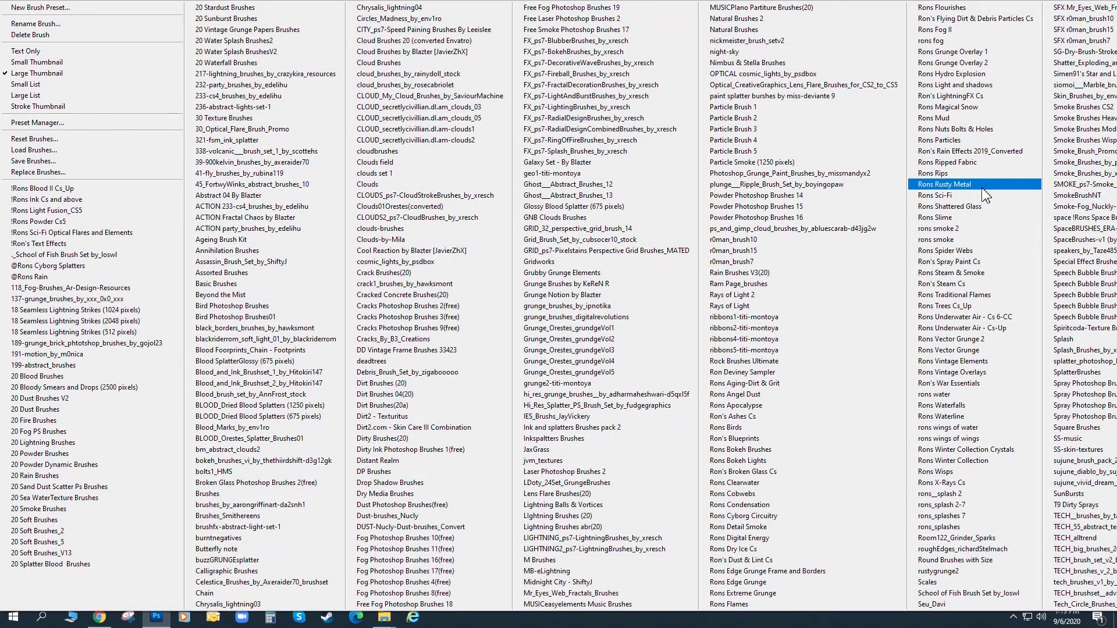
left_click(970, 273)
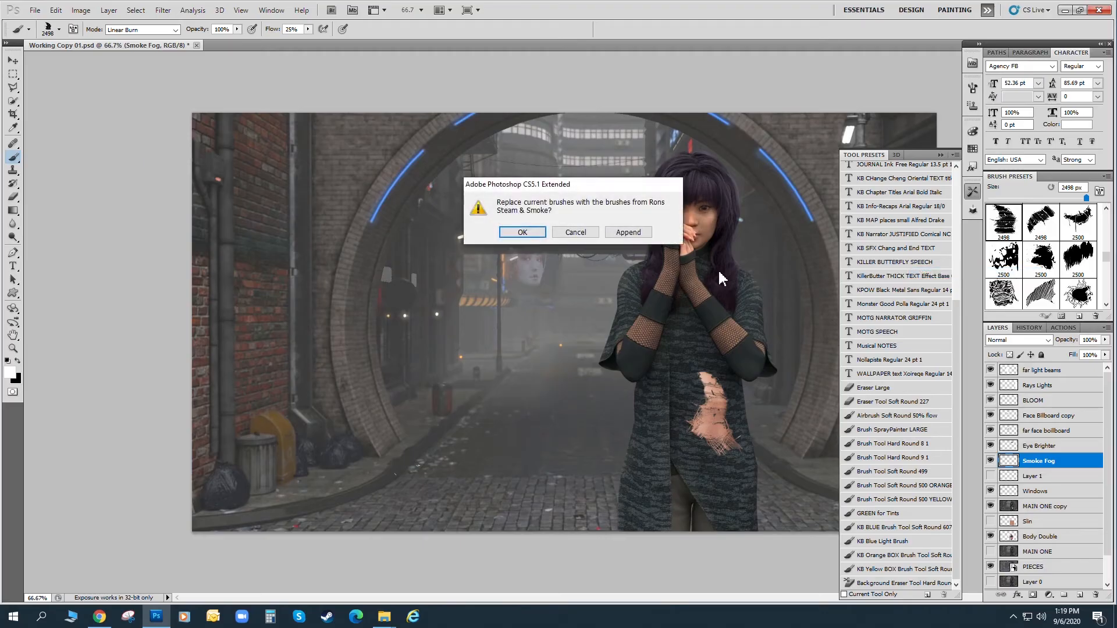
left_click(512, 232)
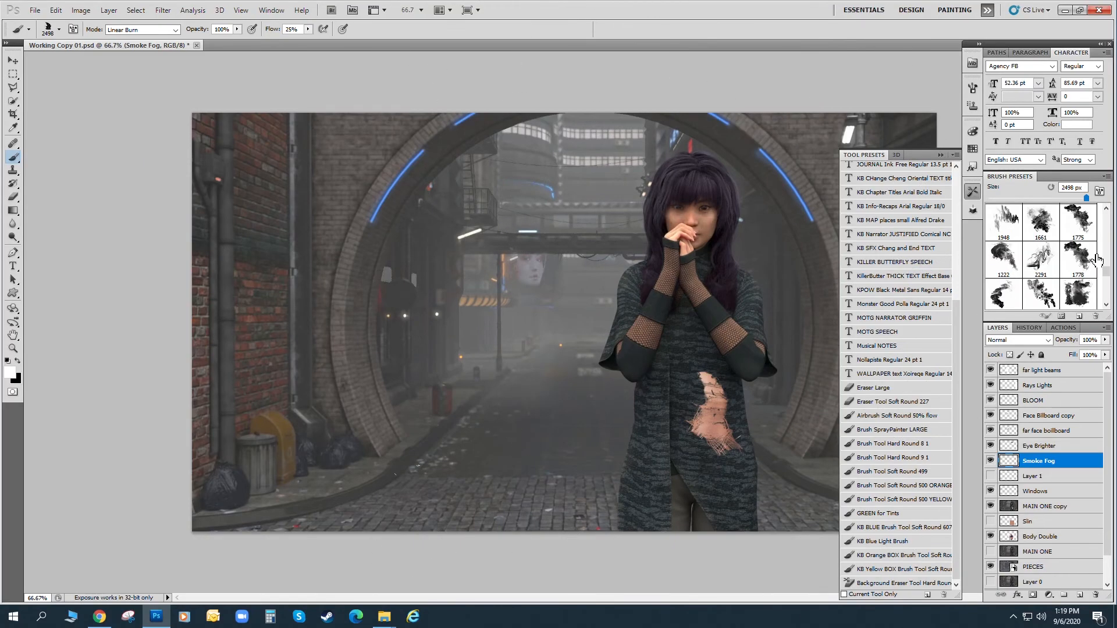
left_click_drag(1109, 281, 1110, 286)
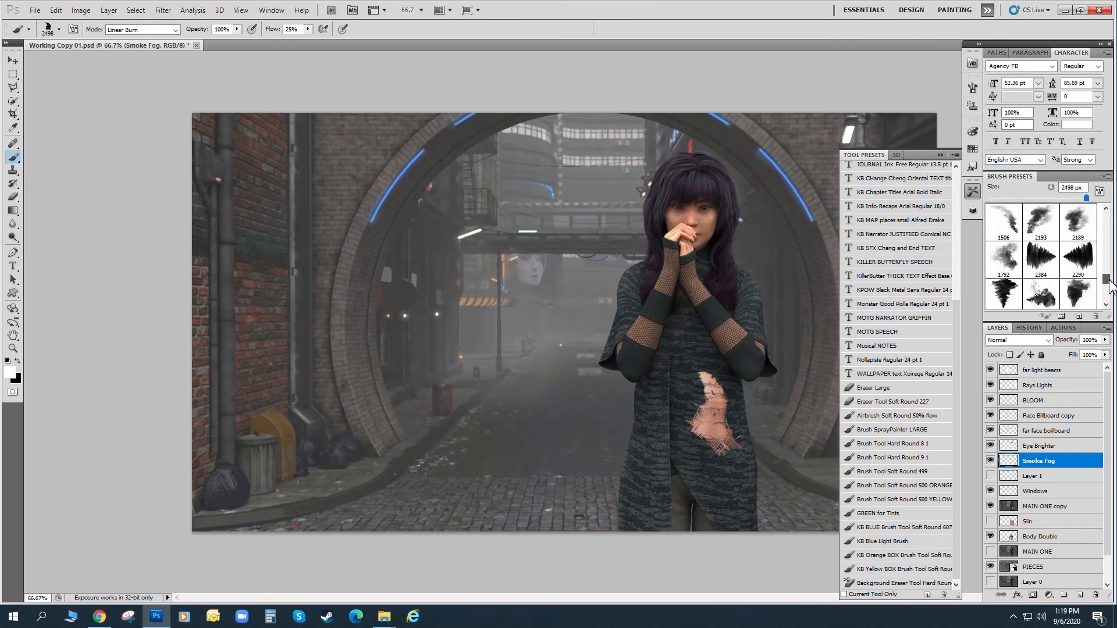
left_click(1004, 259)
Stamp white smoke on the Smoke Fog layer across the lower part of the alley and the woman's coat.
key("ctrl+minus")
left_click(359, 478)
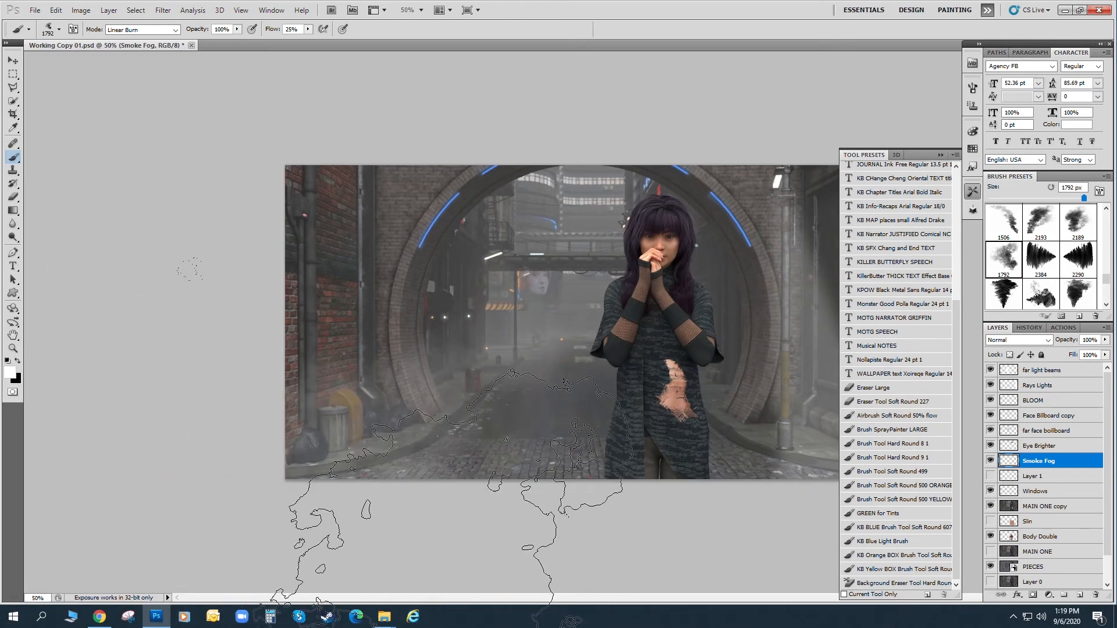
left_click(541, 573)
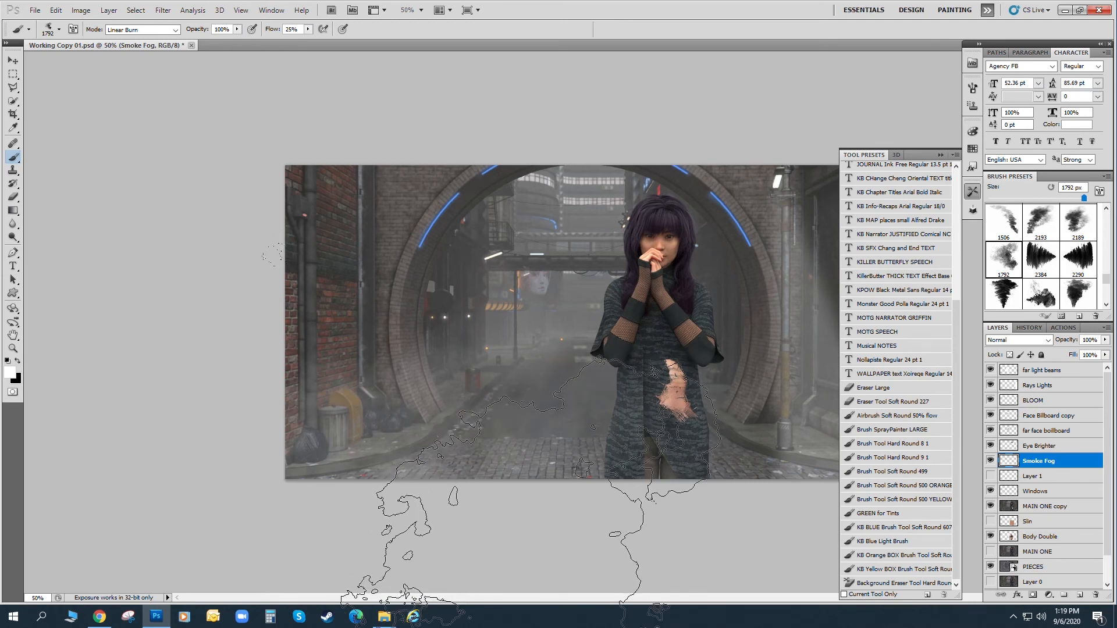
left_click(544, 573)
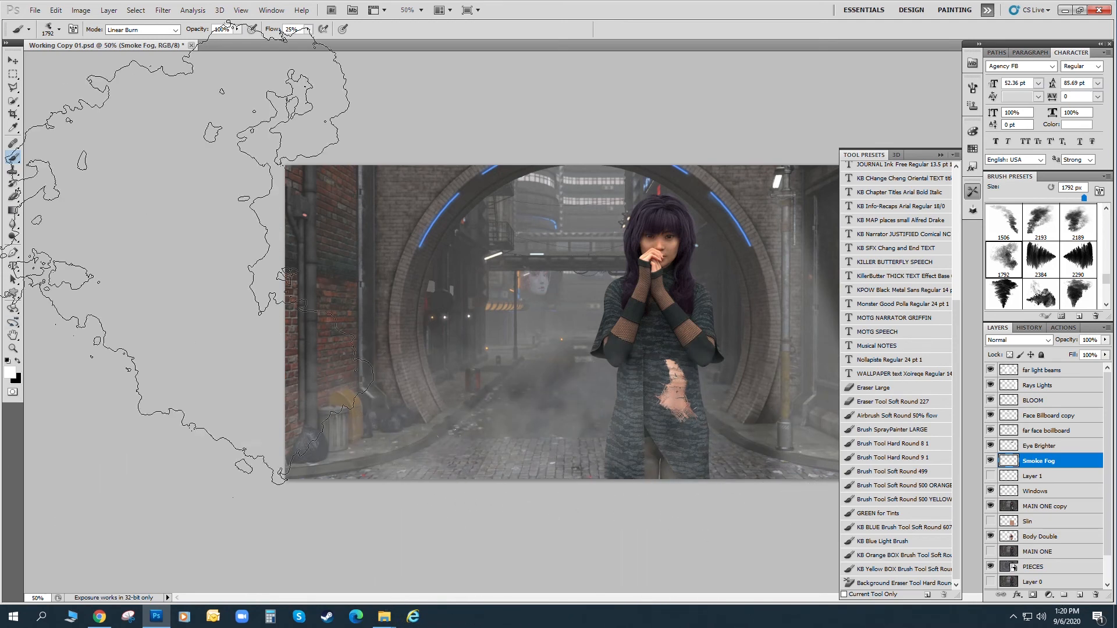
Compare the scene with and without the Smoke Fog layer and reduce that layer's opacity to 63%.
left_click_drag(64, 45, 175, 63)
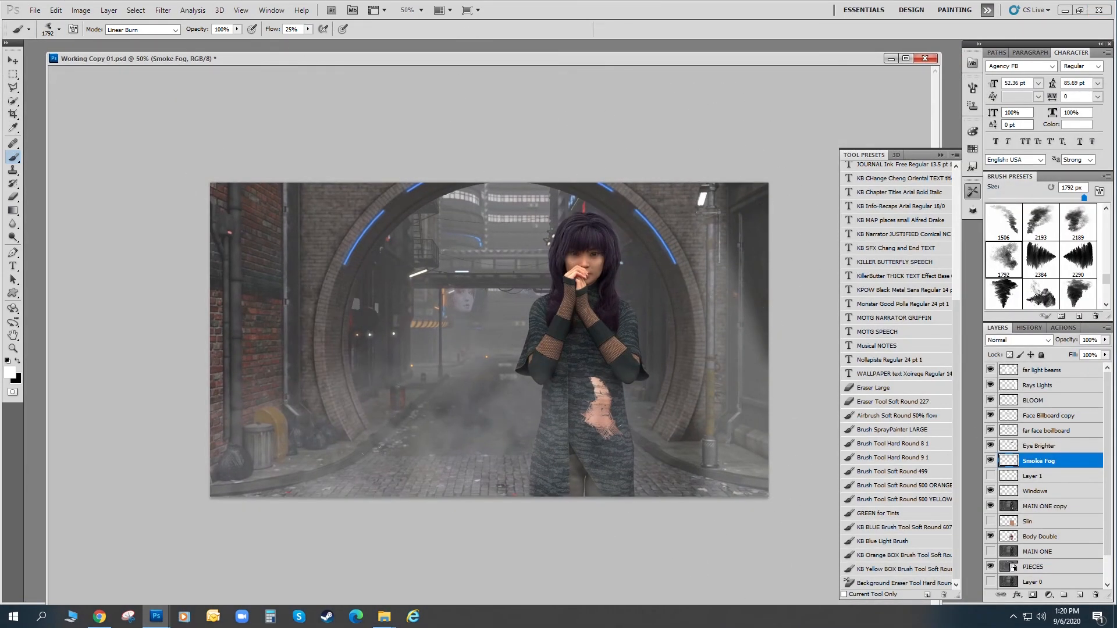
left_click(991, 461)
left_click(992, 461)
left_click(991, 461)
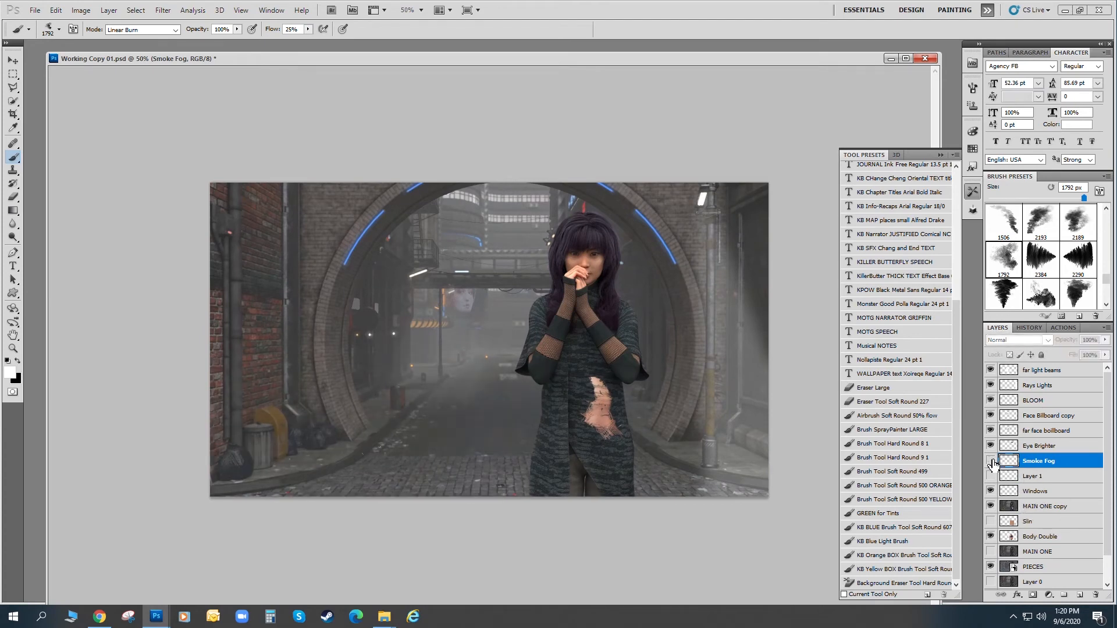
left_click(992, 461)
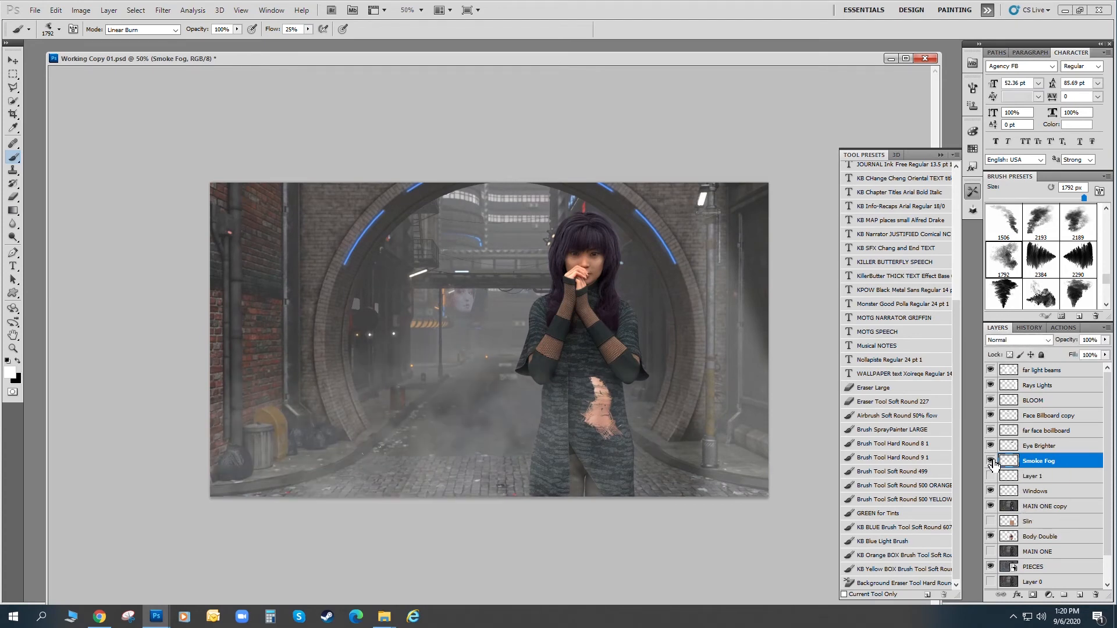
left_click(992, 461)
left_click(992, 462)
left_click(1105, 340)
left_click_drag(1105, 352, 1087, 351)
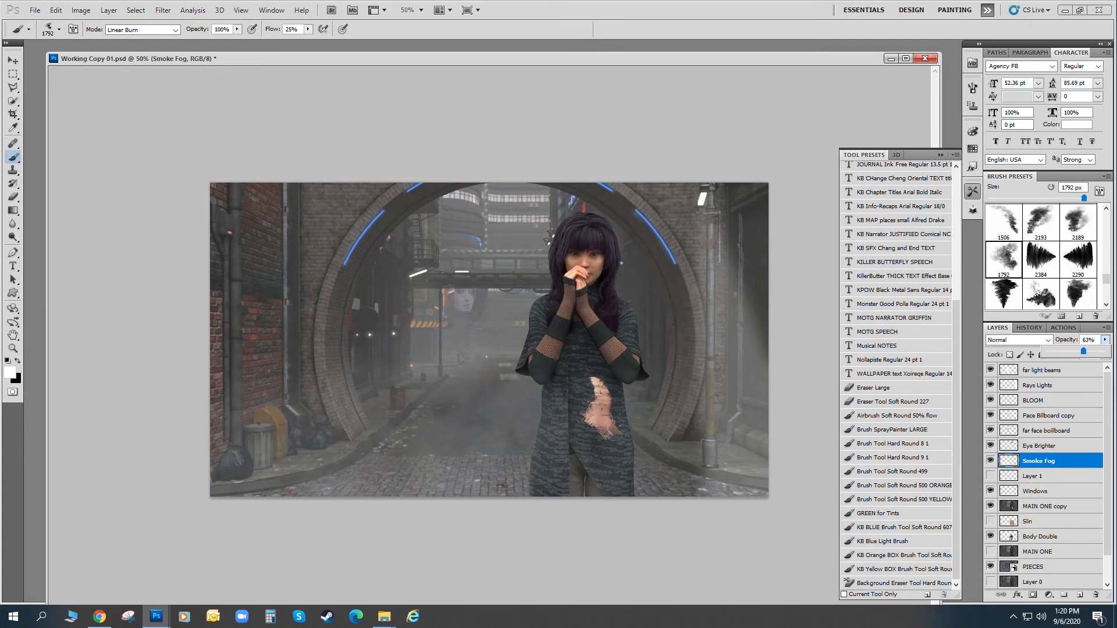
left_click(12, 60)
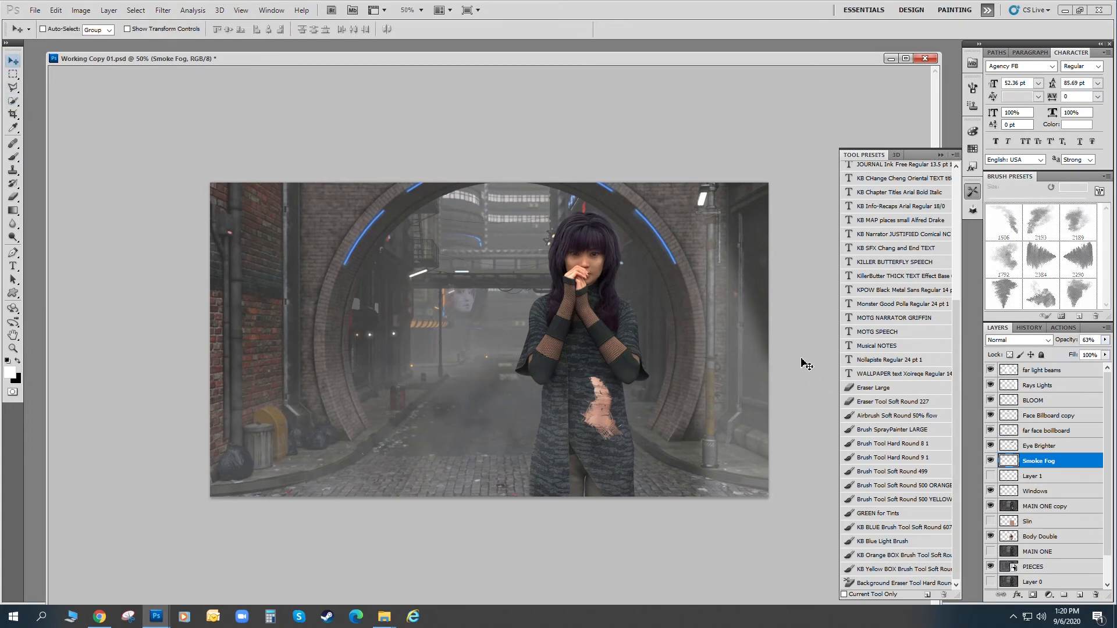
Duplicate all layers from far light beams down to PIECES and merge the copies into a single layer.
left_click(1057, 373)
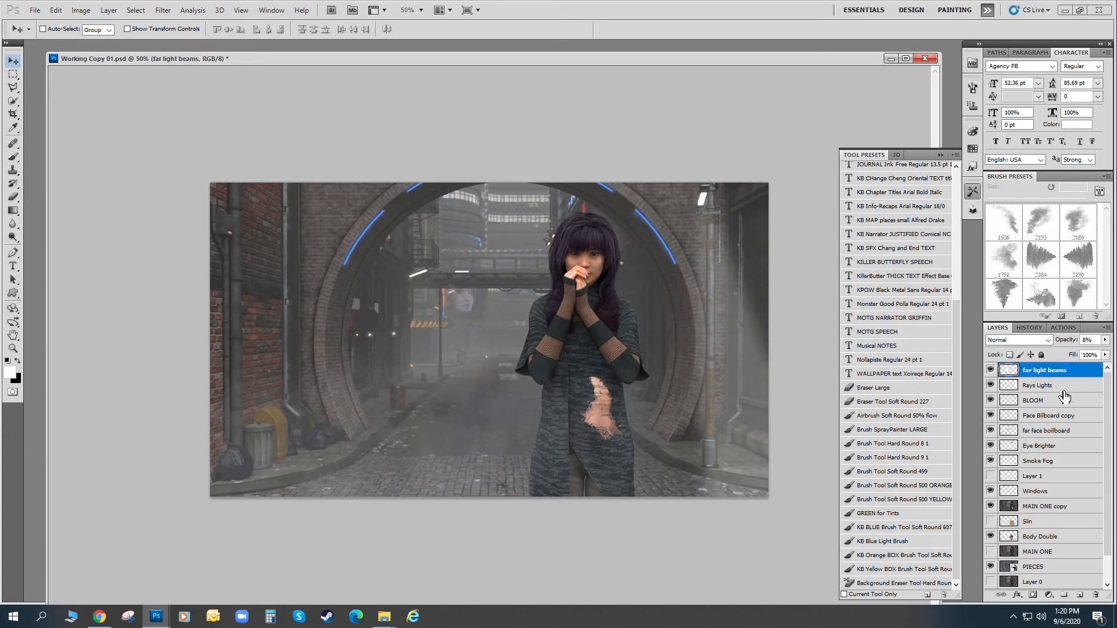
scroll(1050, 523, "down", 2)
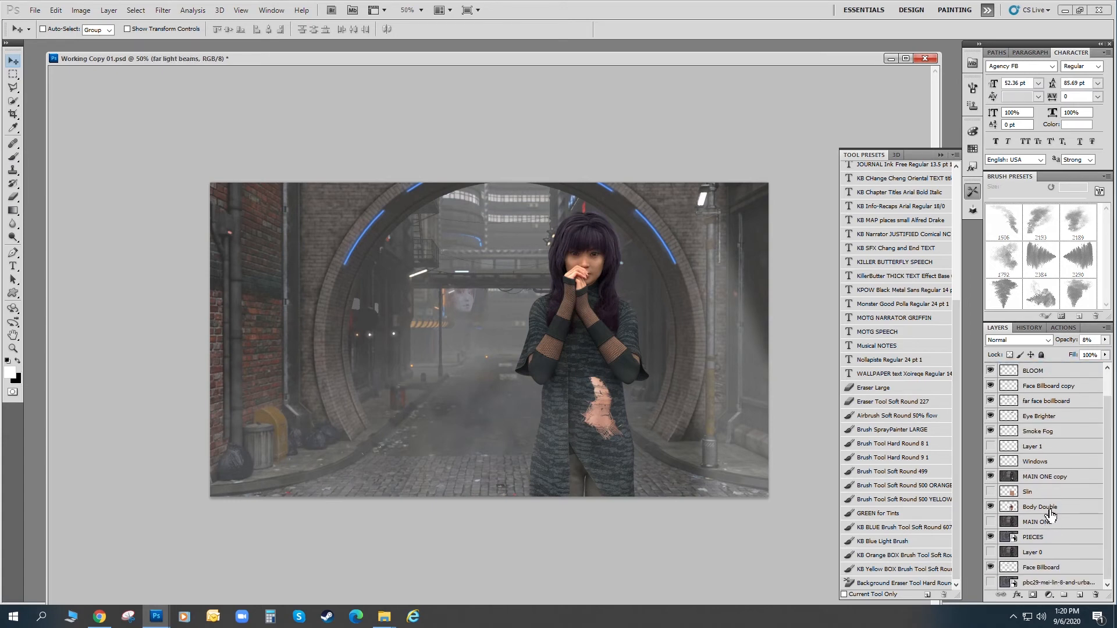
left_click(1051, 511, "shift")
left_click(1053, 539, "shift")
left_click_drag(1108, 461, 1108, 488)
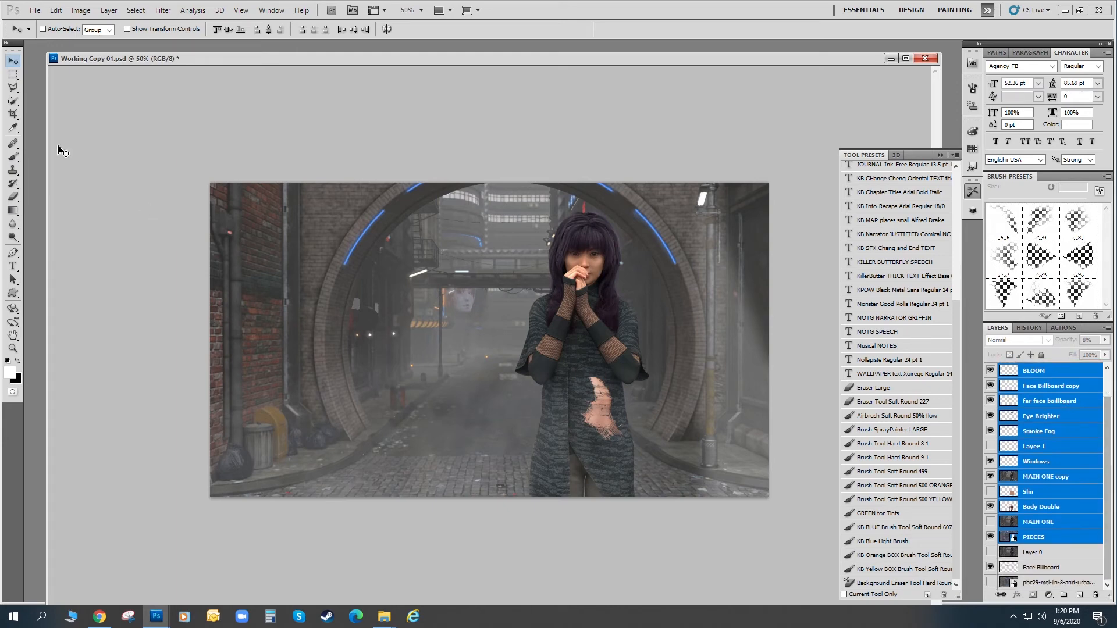
left_click(110, 12)
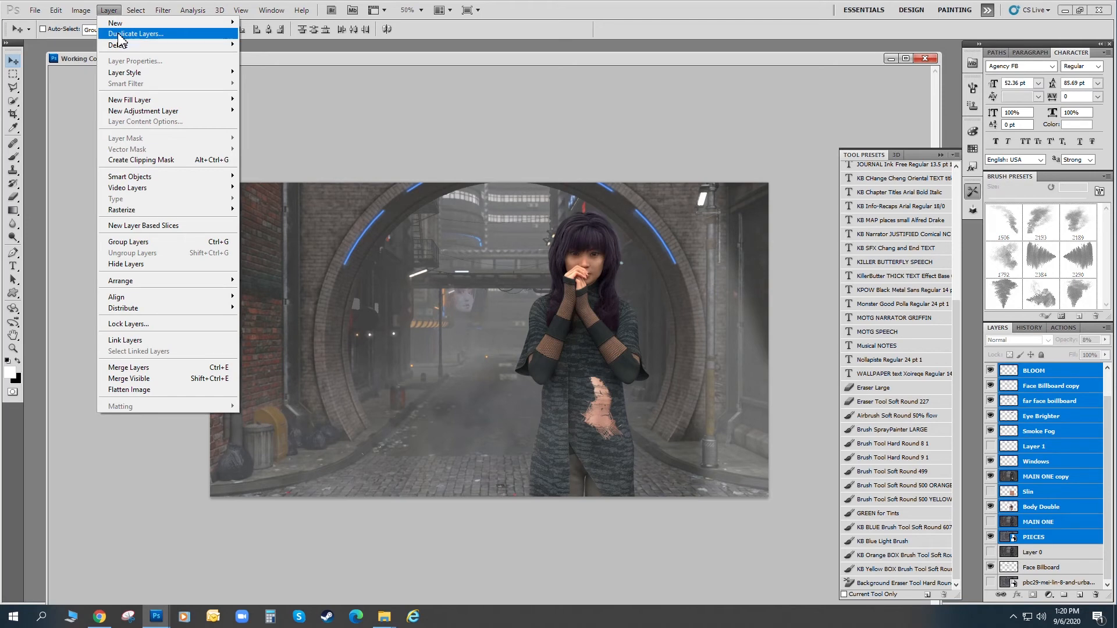
left_click(120, 34)
left_click(653, 189)
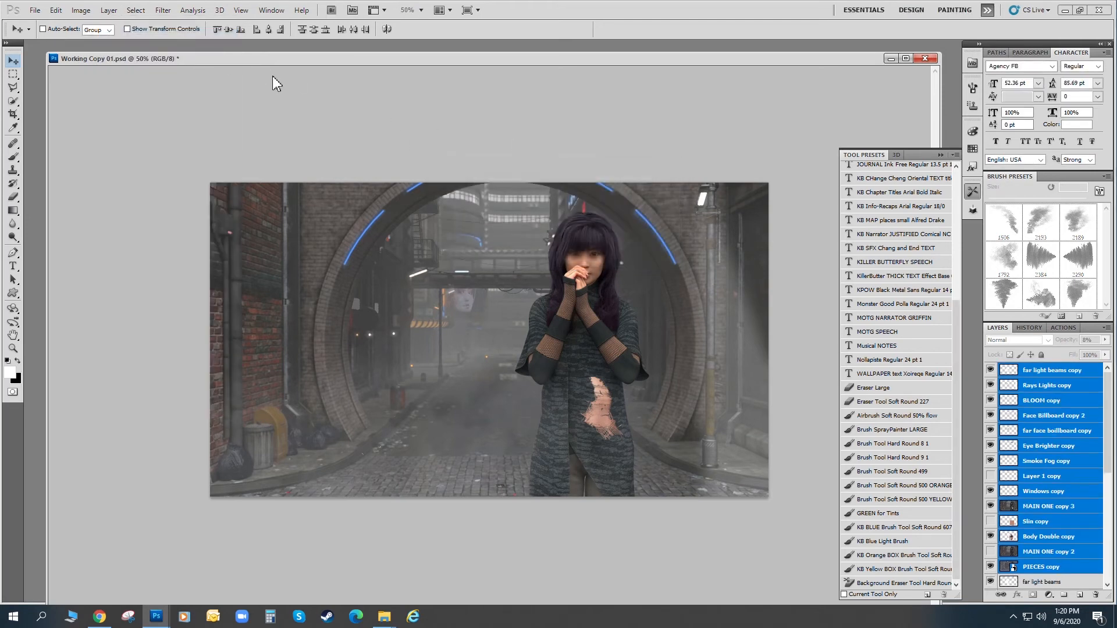
left_click(109, 11)
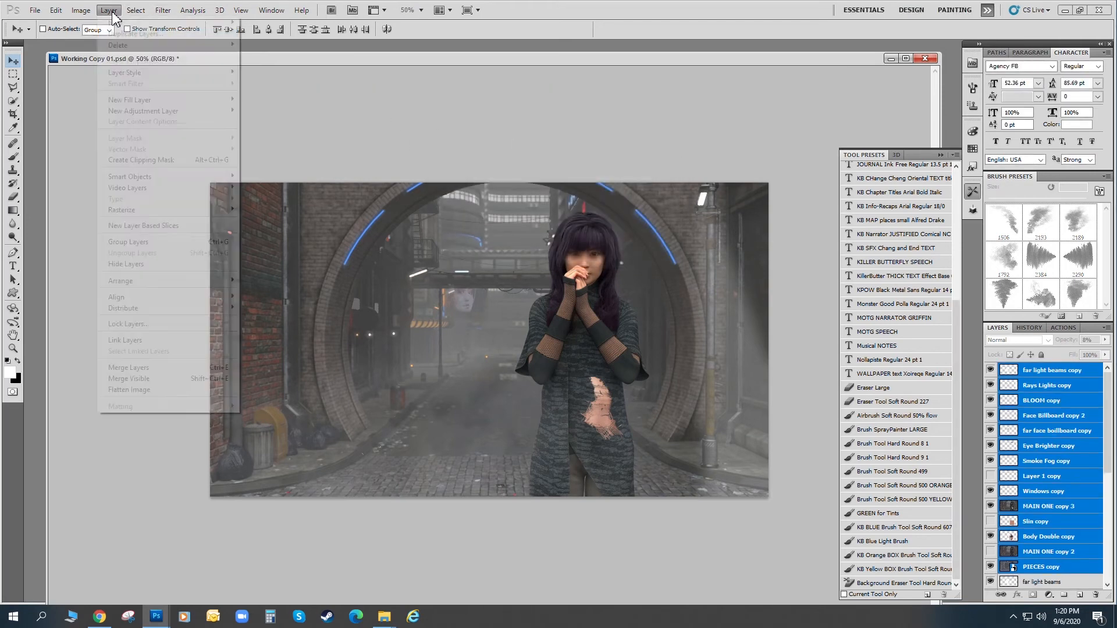
left_click(188, 372)
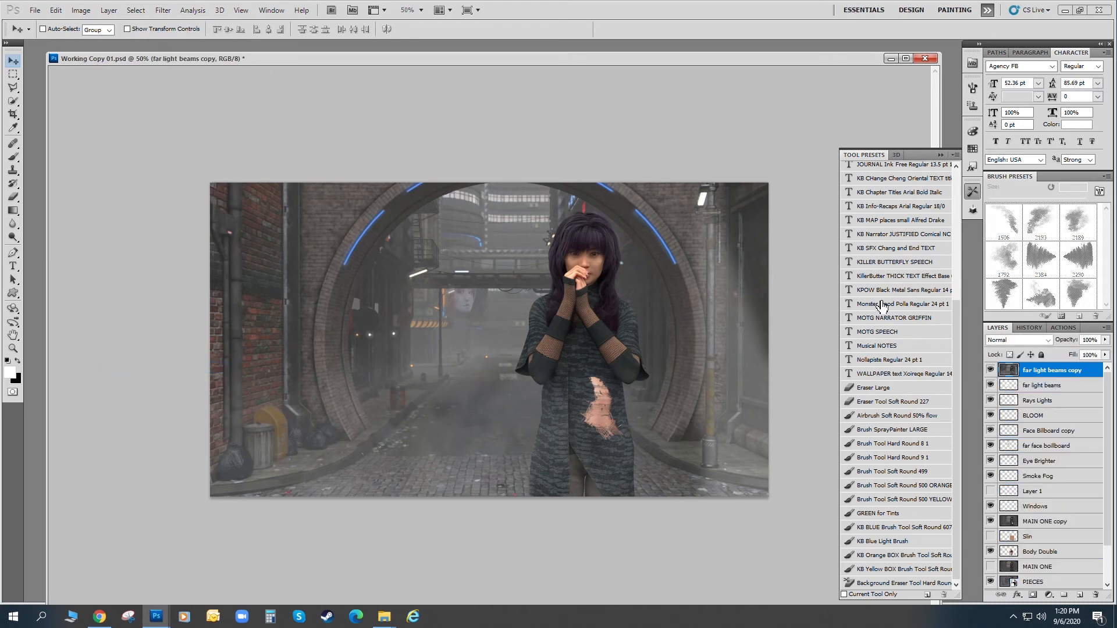
Group all layers from far light beams down to MAIN ONE.
left_click(1046, 387)
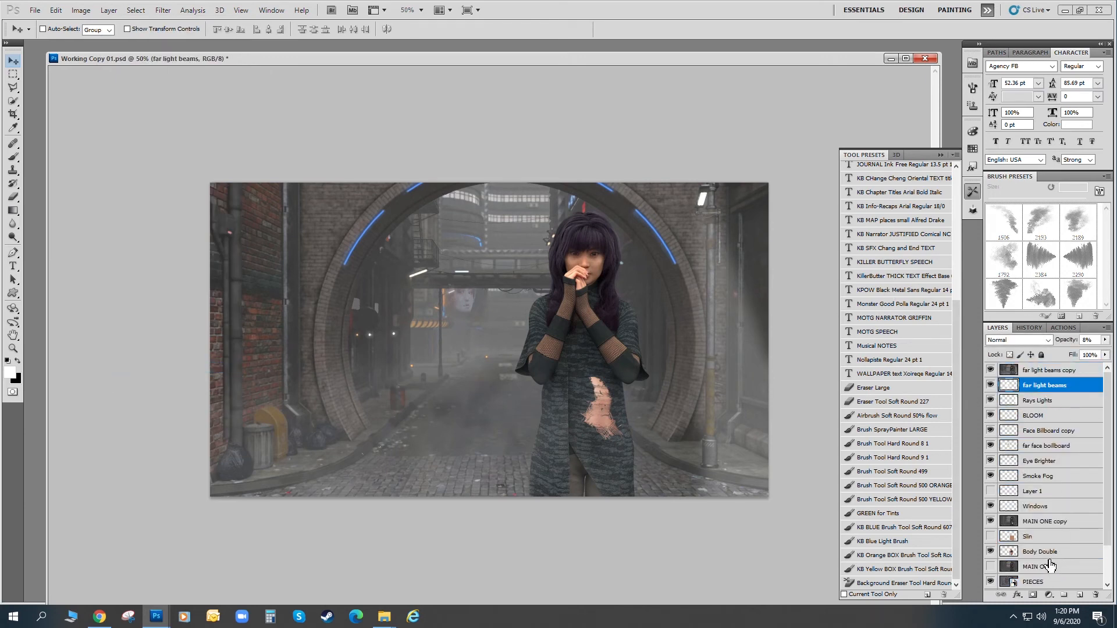
left_click(1047, 567, "shift")
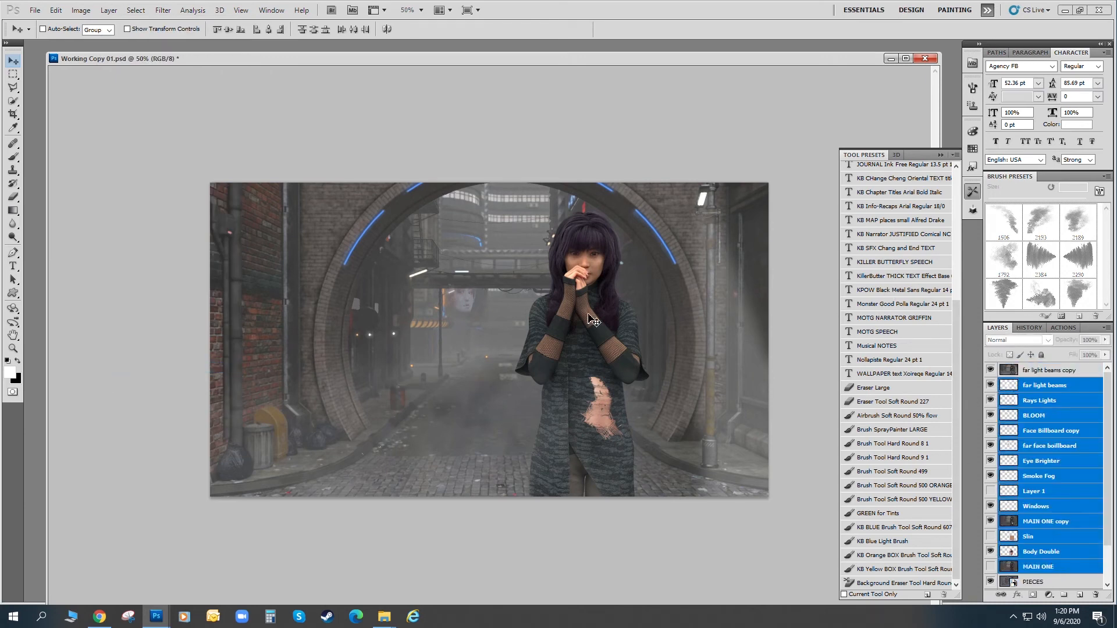
left_click(114, 12)
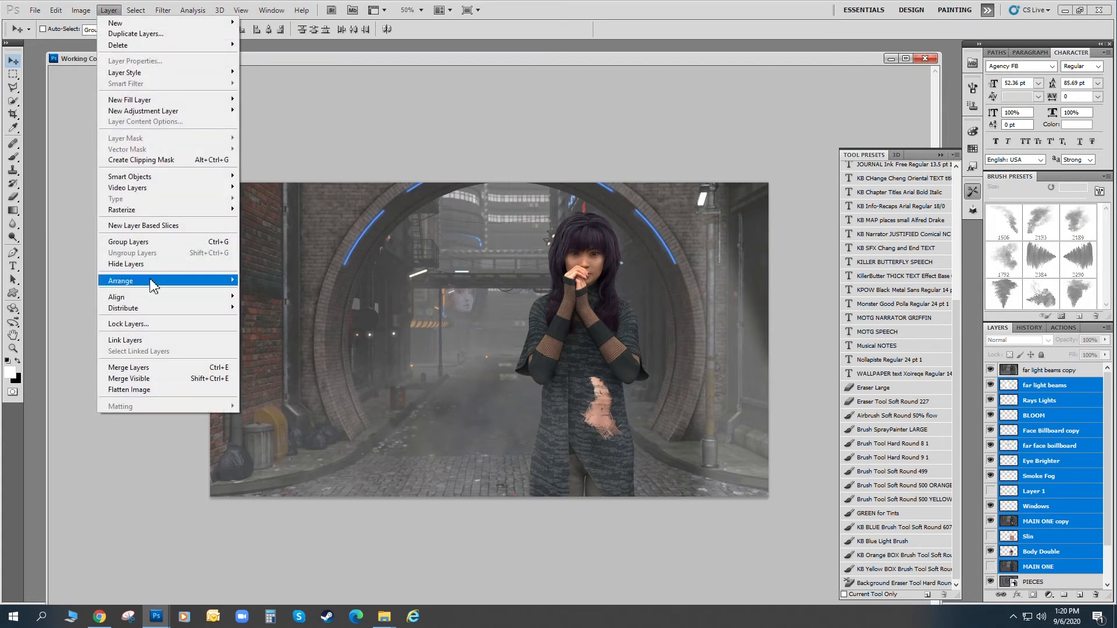
left_click(157, 245)
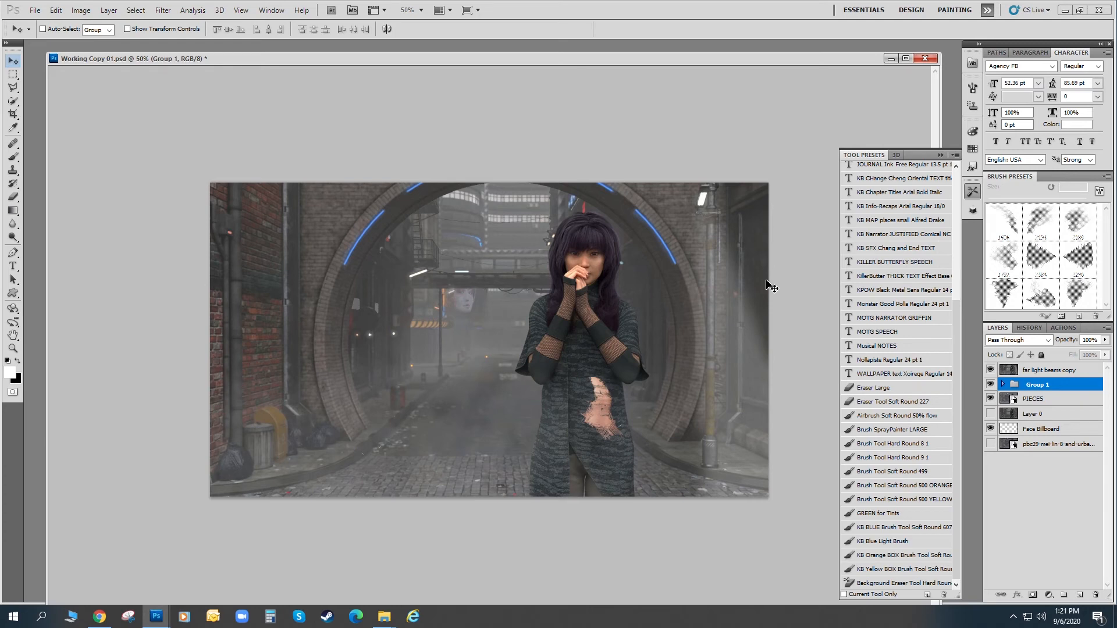
Hide the layer group, PIECES and Face Billboard, compare Layer 0 with the original render, and show only far light beams copy above the original.
left_click_drag(990, 384, 991, 398)
left_click(990, 370)
left_click(990, 413)
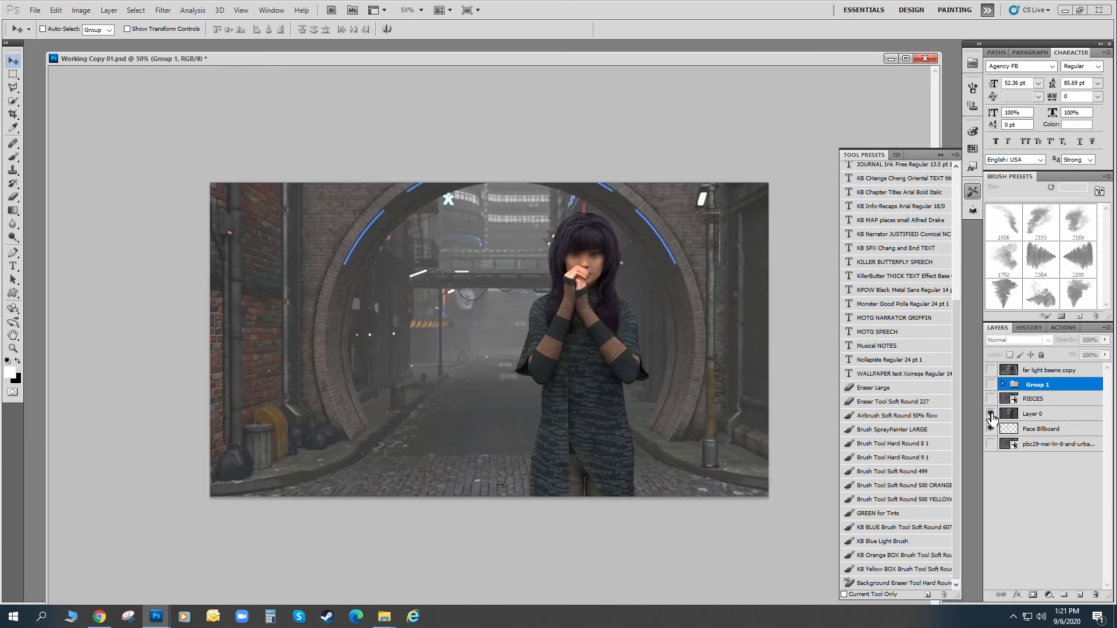
left_click(990, 414)
left_click(990, 444)
left_click(990, 429)
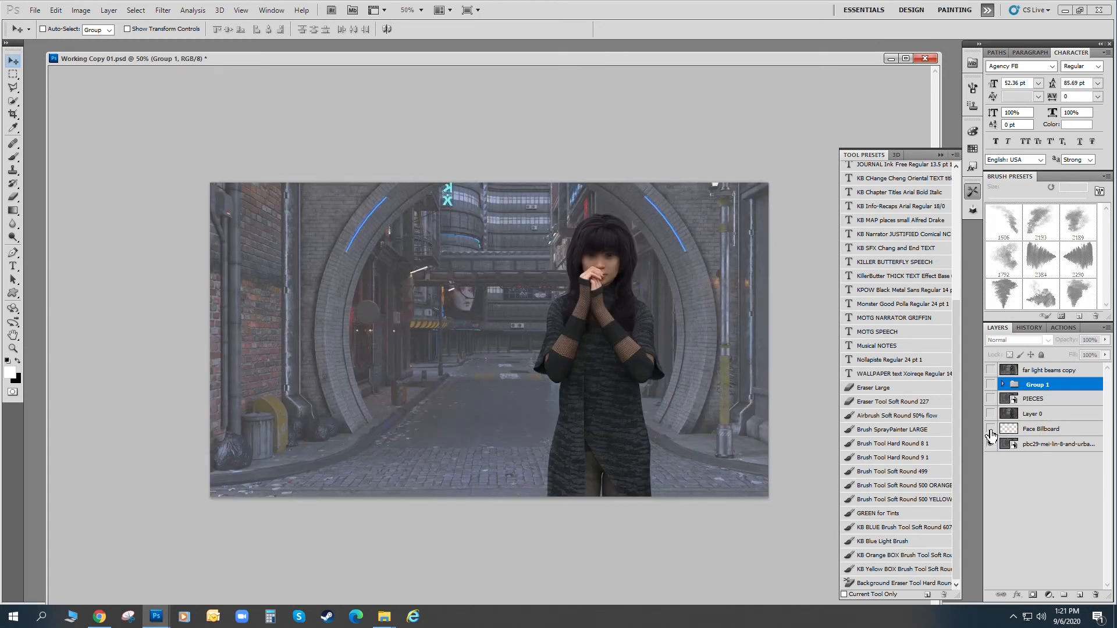
left_click(991, 370)
left_click(1042, 372)
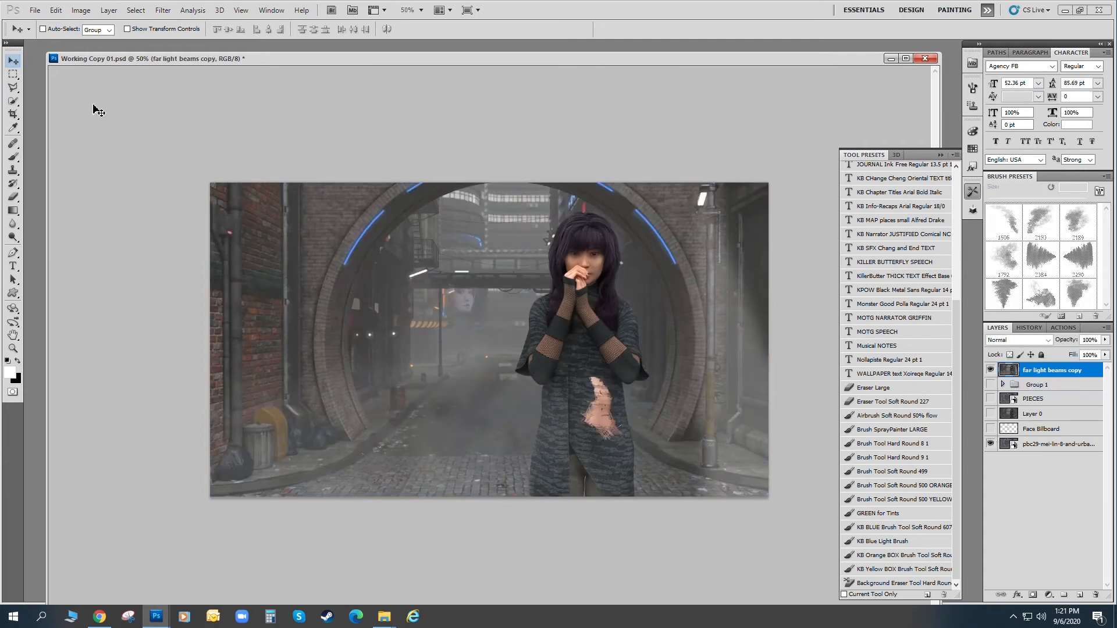
Duplicate far light beams copy and shift the duplicate's midtones to +14 blue with Color Balance.
left_click(117, 9)
left_click(125, 32)
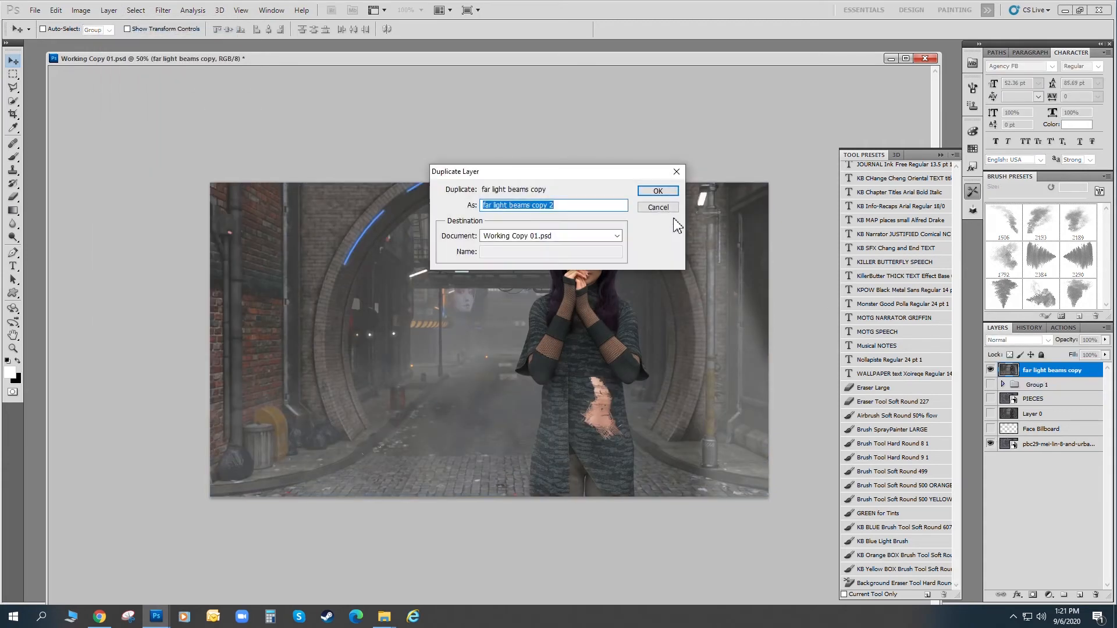
left_click(657, 192)
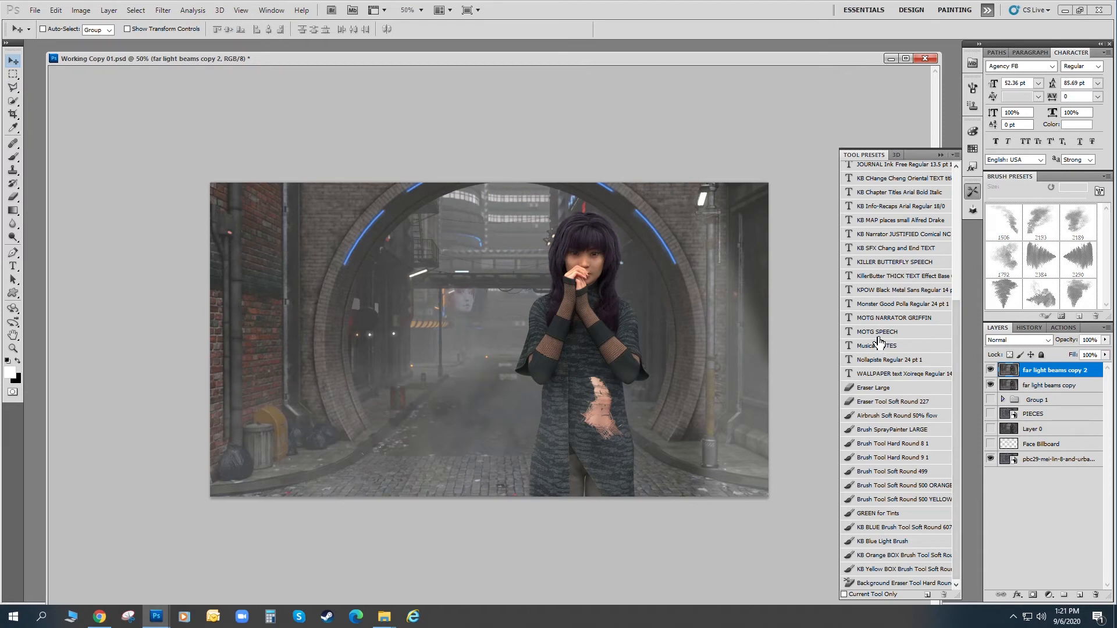
left_click(80, 10)
mouse_move(93, 39)
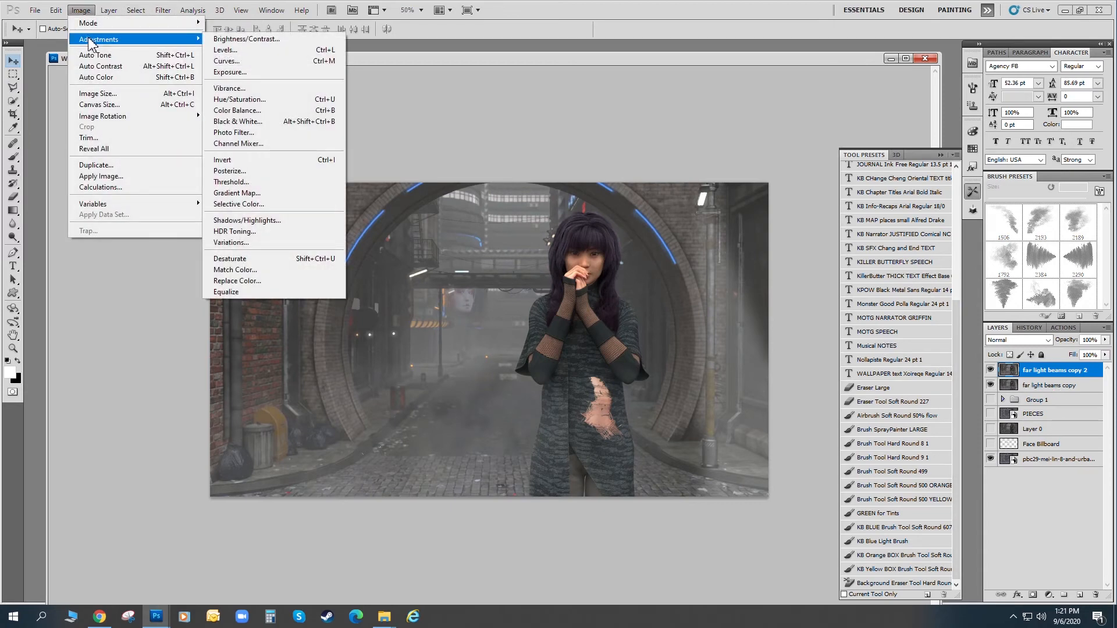
left_click(314, 110)
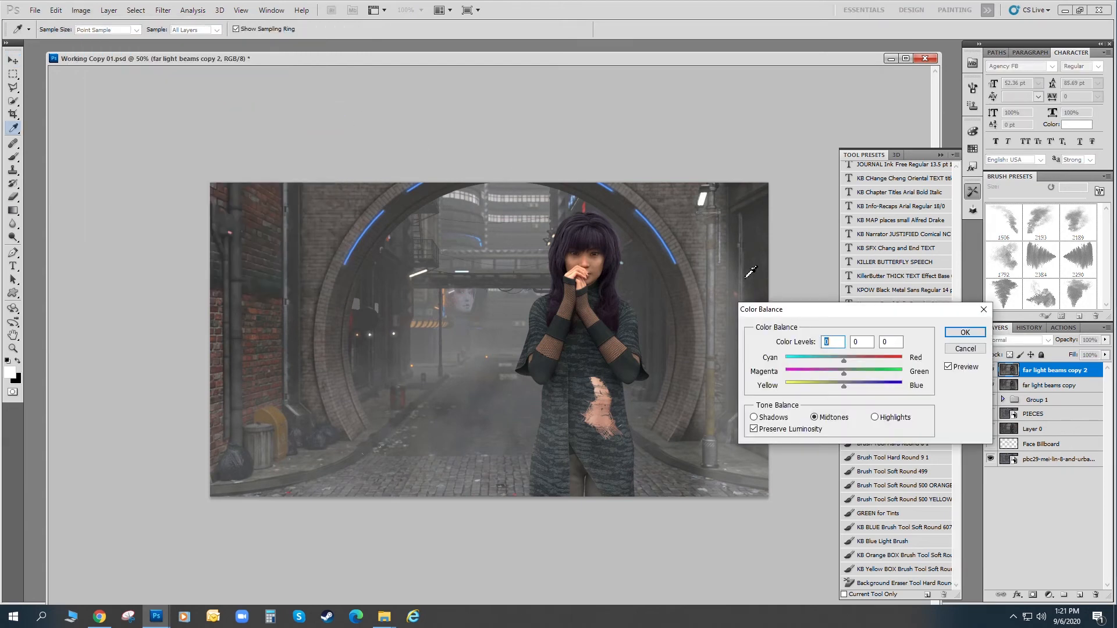
left_click_drag(844, 387, 859, 393)
left_click_drag(858, 394, 852, 387)
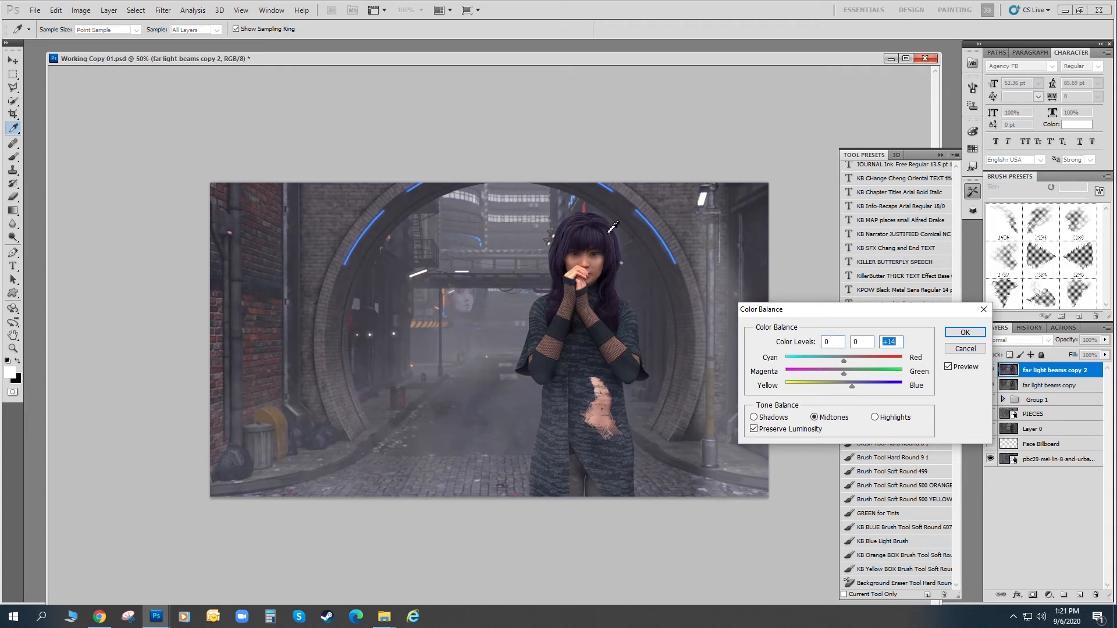
left_click(965, 333)
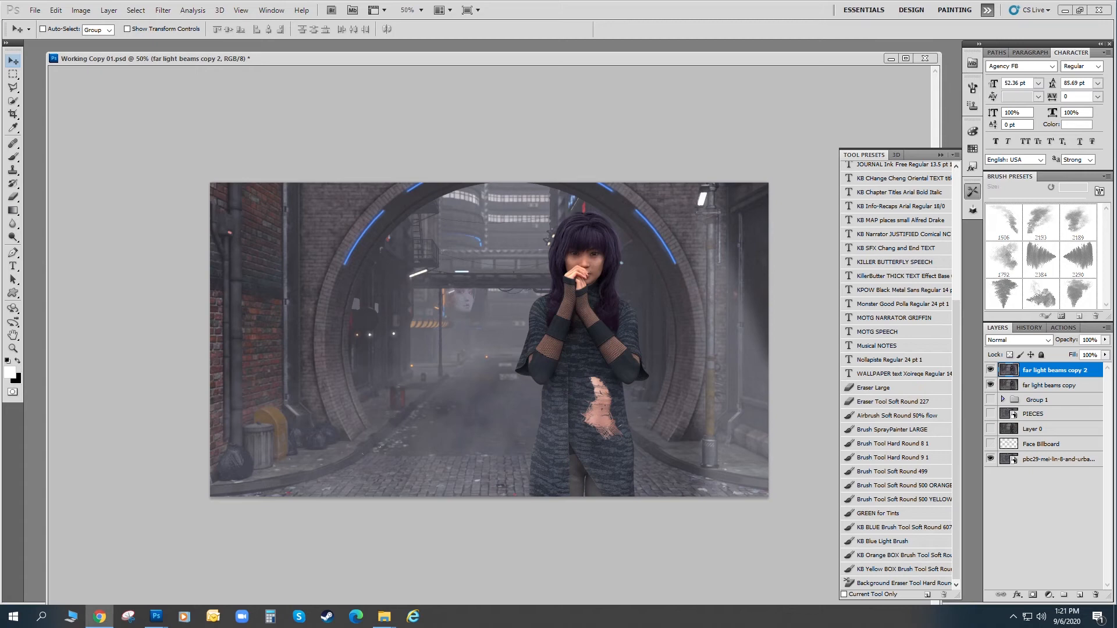
Switch to Chrome to review the forum replies on the character's lighting and the two posted renders, and return to Photoshop.
left_click_drag(1116, 10, 1007, 24)
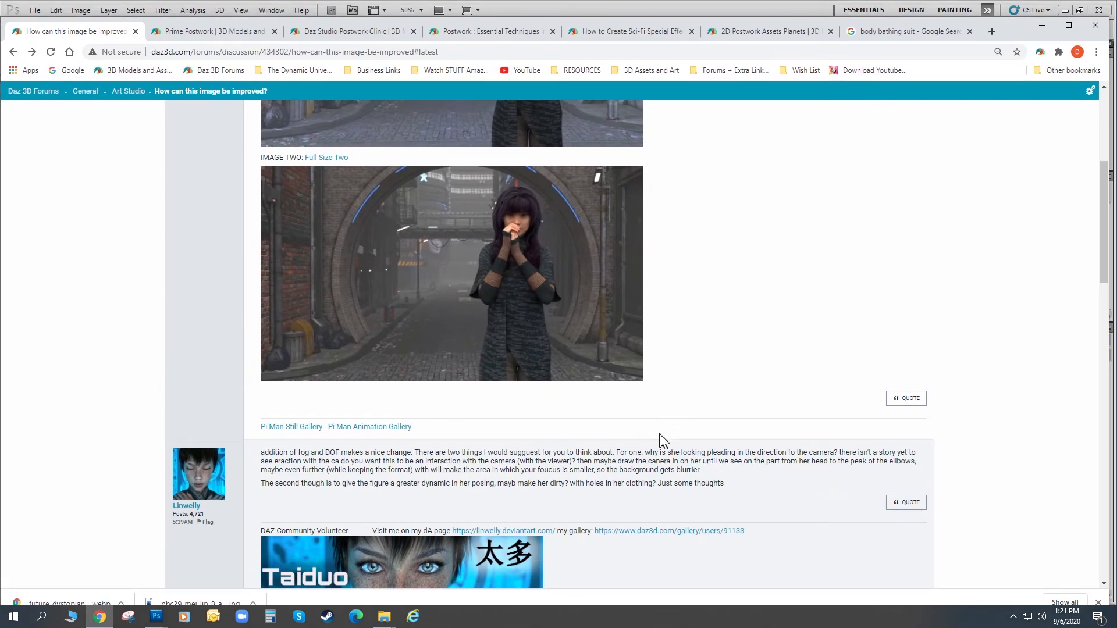
scroll(664, 442, "down", 4)
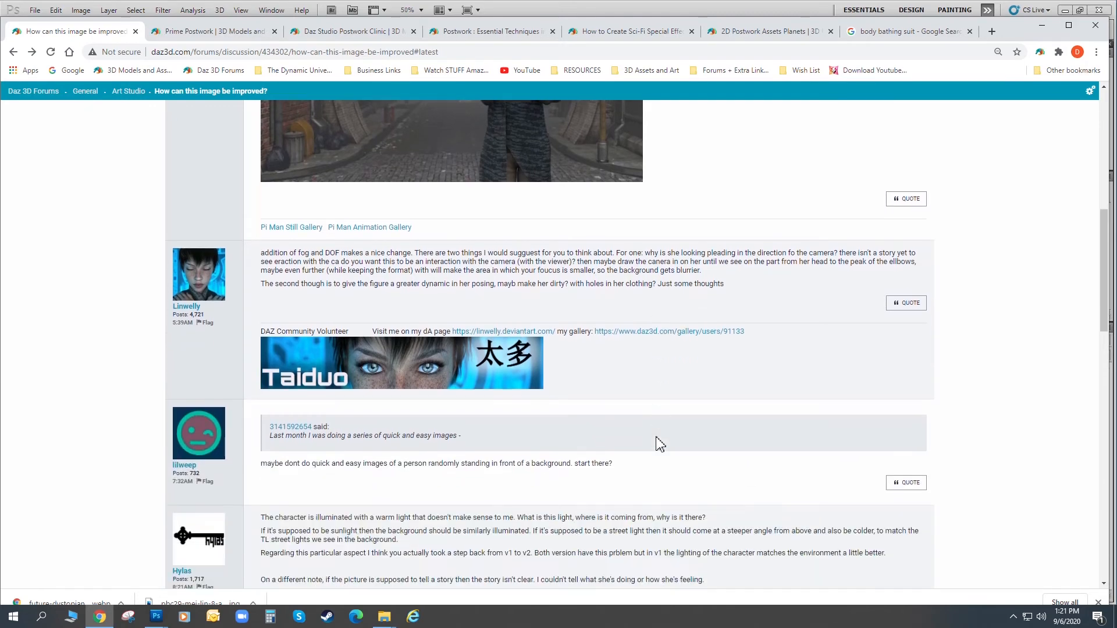
scroll(659, 444, "down", 4)
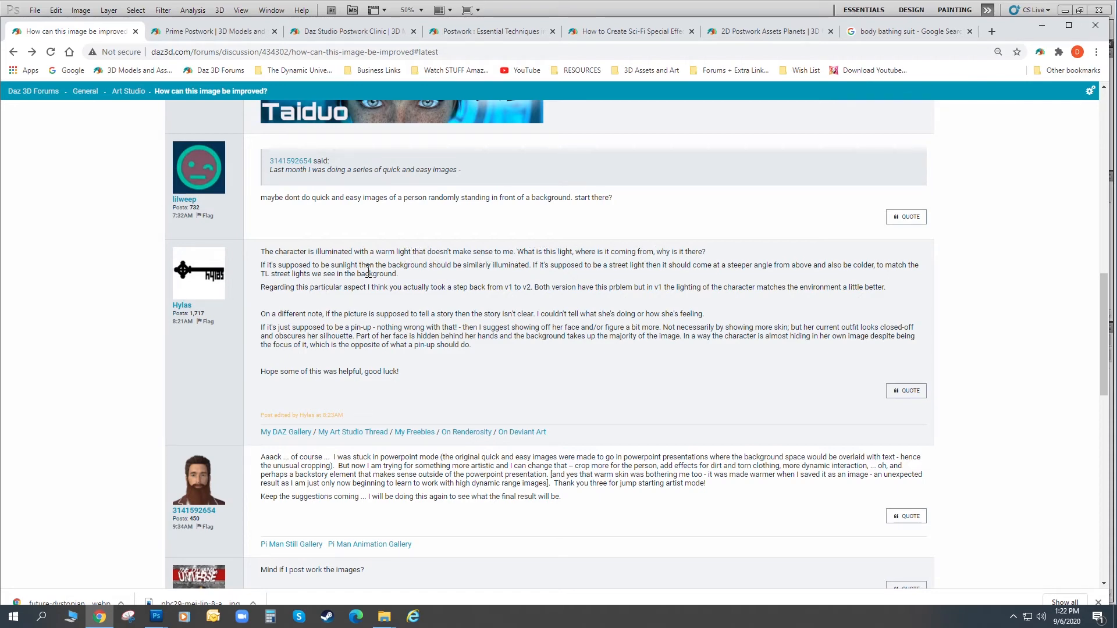
scroll(736, 292, "up", 15)
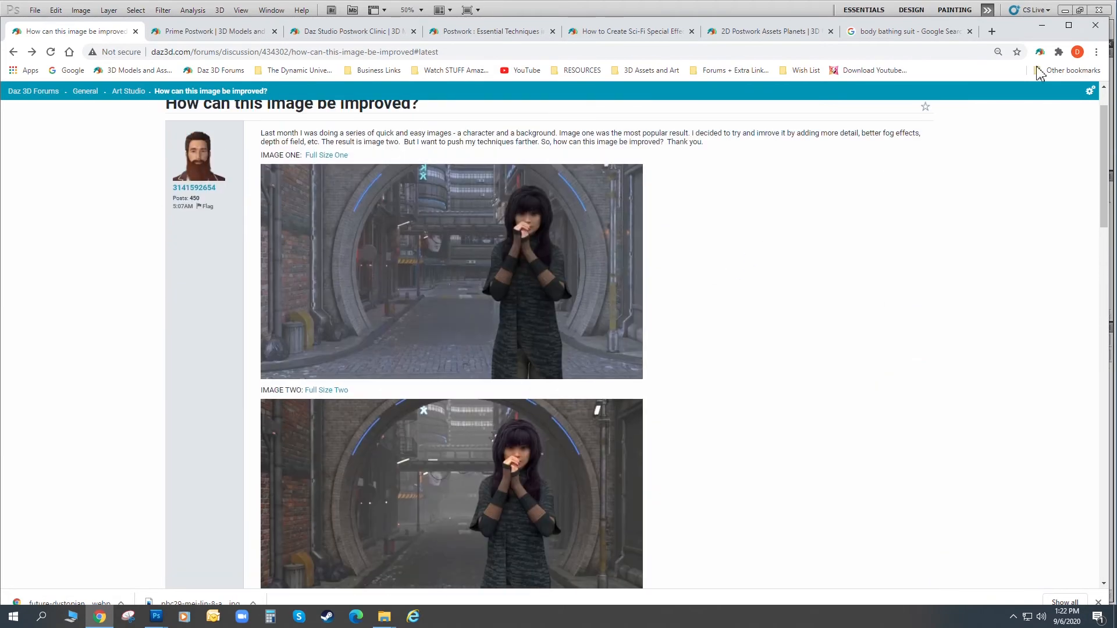
left_click(1040, 25)
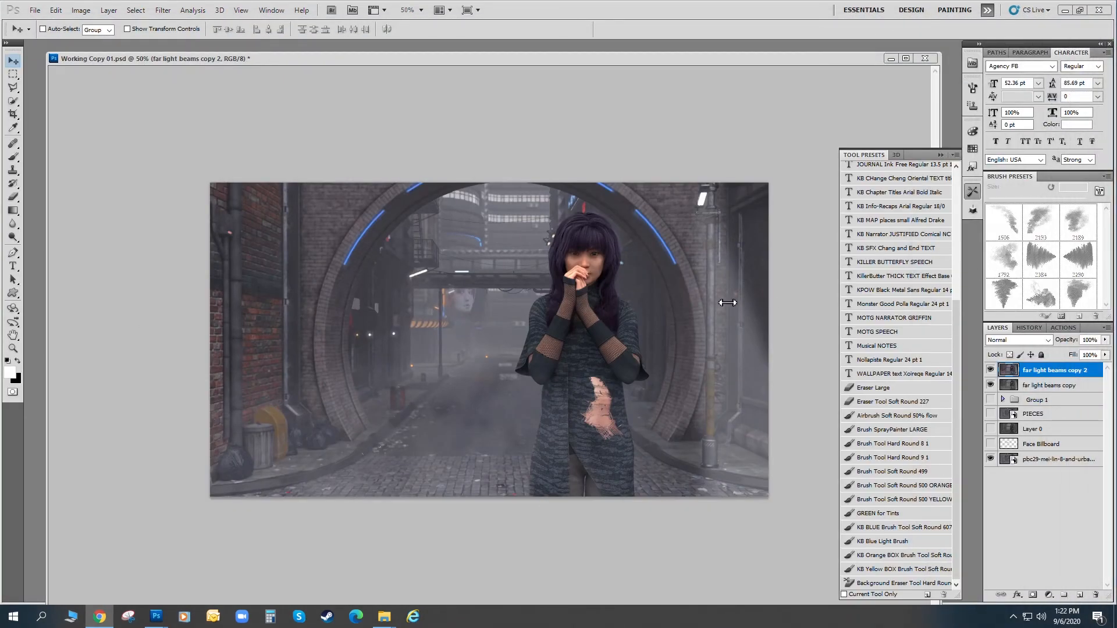
Compare the scene with and without the tinted far light beams copy 2 layer.
left_click(1051, 384)
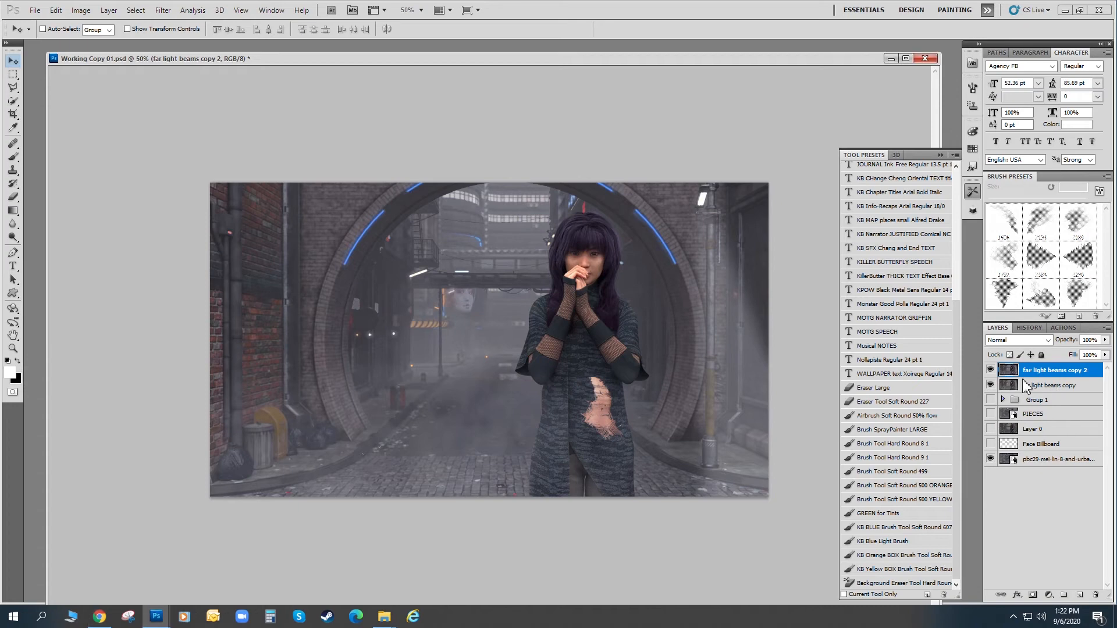
left_click(991, 370)
left_click(992, 370)
left_click(993, 370)
left_click(992, 370)
Duplicate far light beams copy 2 and set the duplicate's midtone Color Balance to -11, 0, +33.
left_click(81, 10)
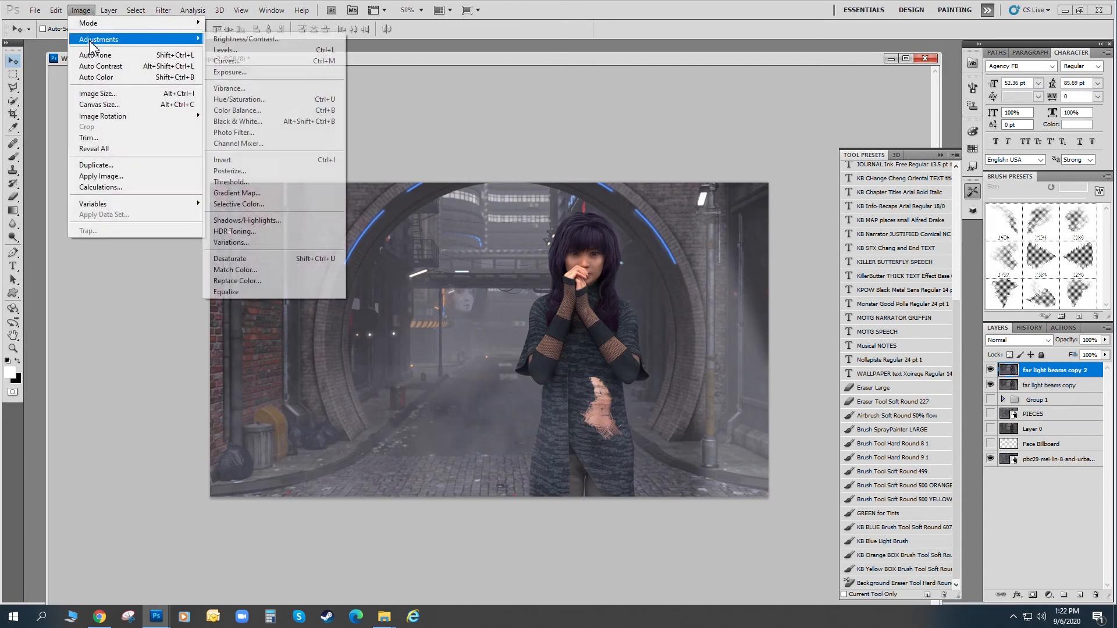
mouse_move(109, 11)
left_click(116, 34)
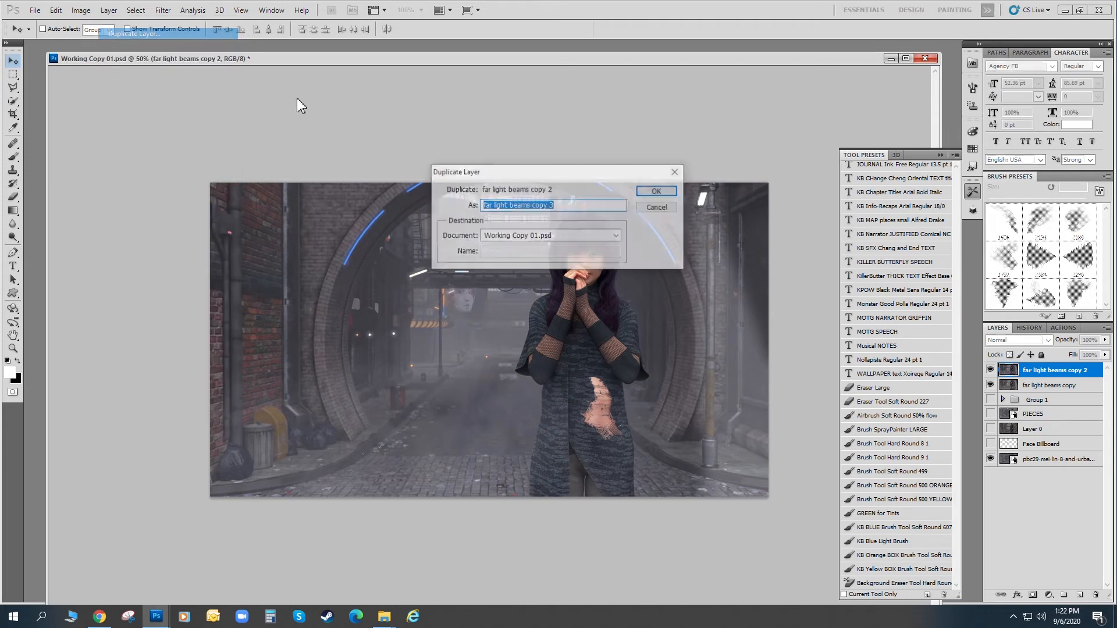
left_click(657, 192)
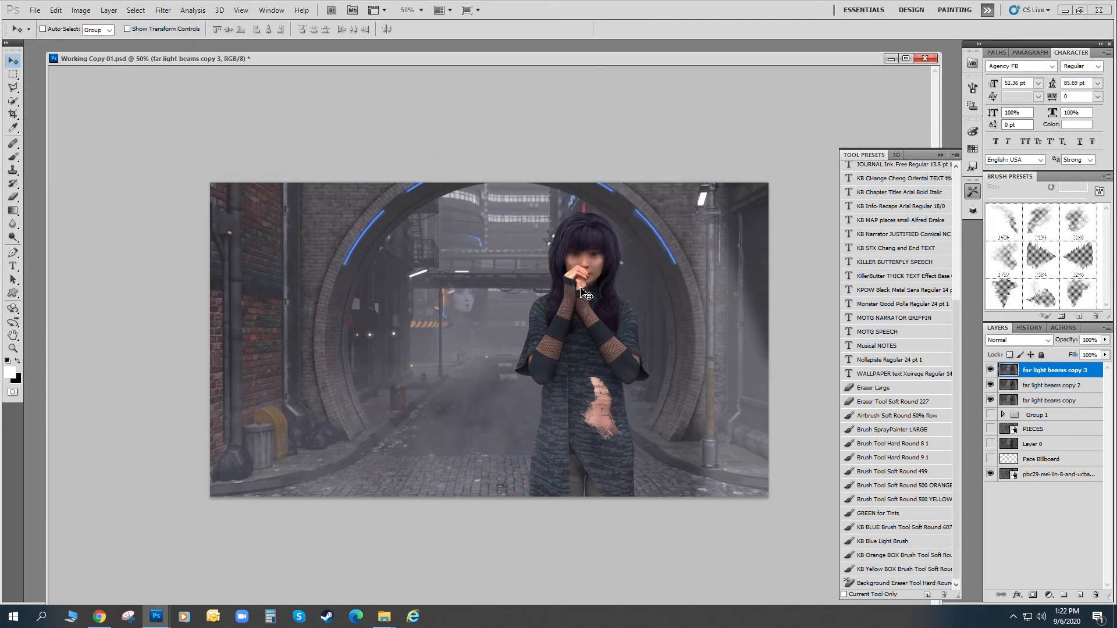
left_click(81, 11)
mouse_move(93, 39)
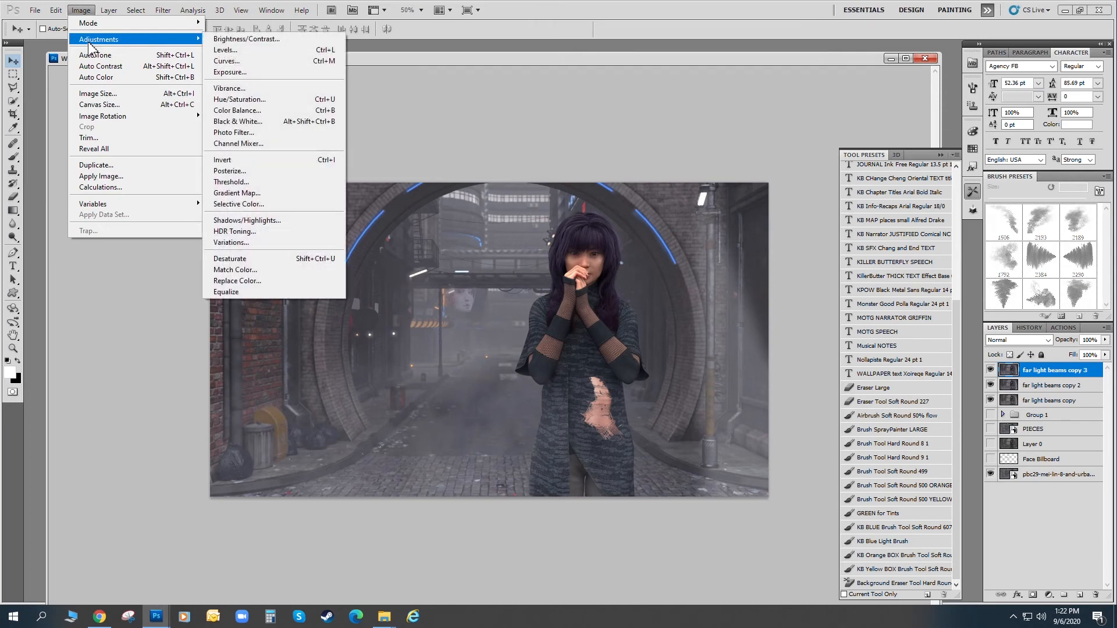
left_click(270, 111)
mouse_move(844, 389)
left_mouse_down()
mouse_move(861, 395)
mouse_move(840, 364)
mouse_move(866, 394)
left_mouse_up()
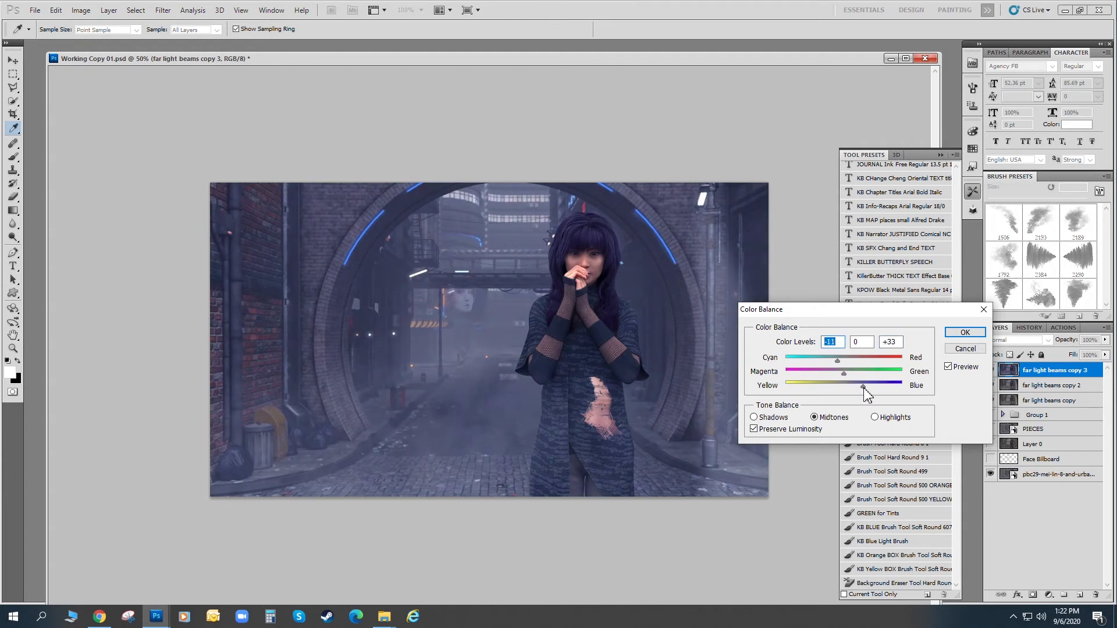
left_click(964, 332)
key("v")
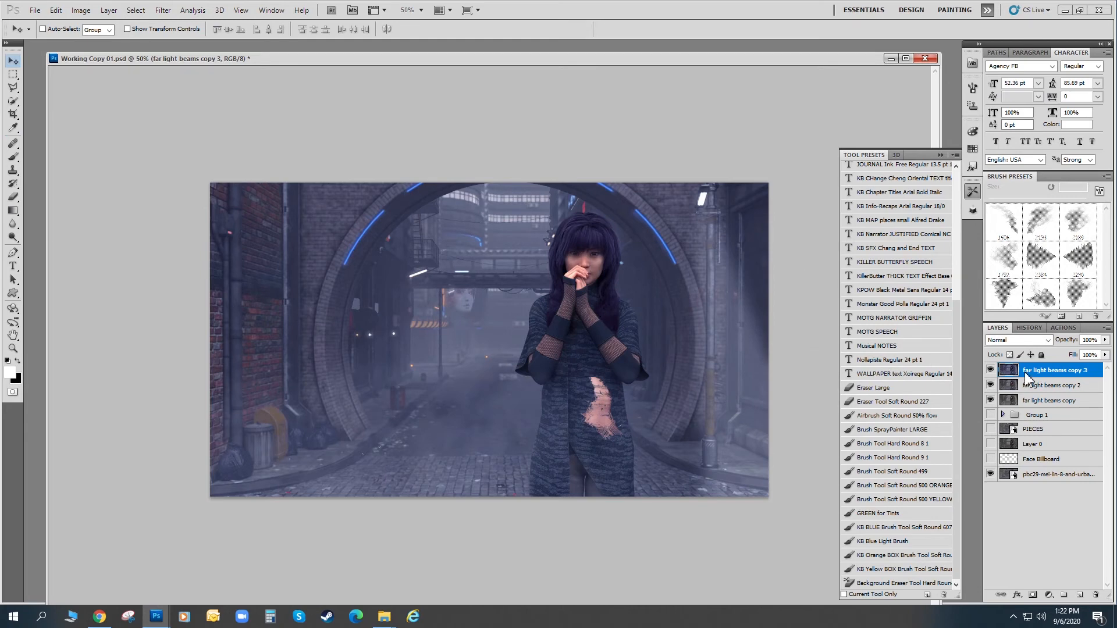
Compare the scene with and without the stronger blue far light beams copy 3 layer.
left_click(990, 371)
left_click(990, 372)
left_click(990, 372)
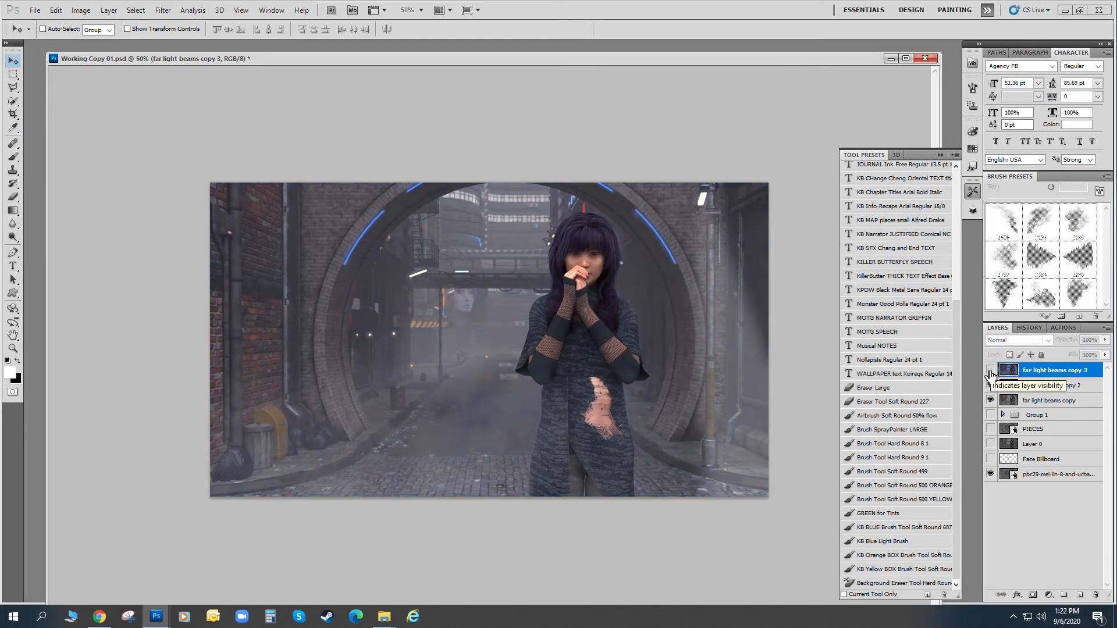
left_click(990, 372)
left_click(990, 371)
left_click(990, 372)
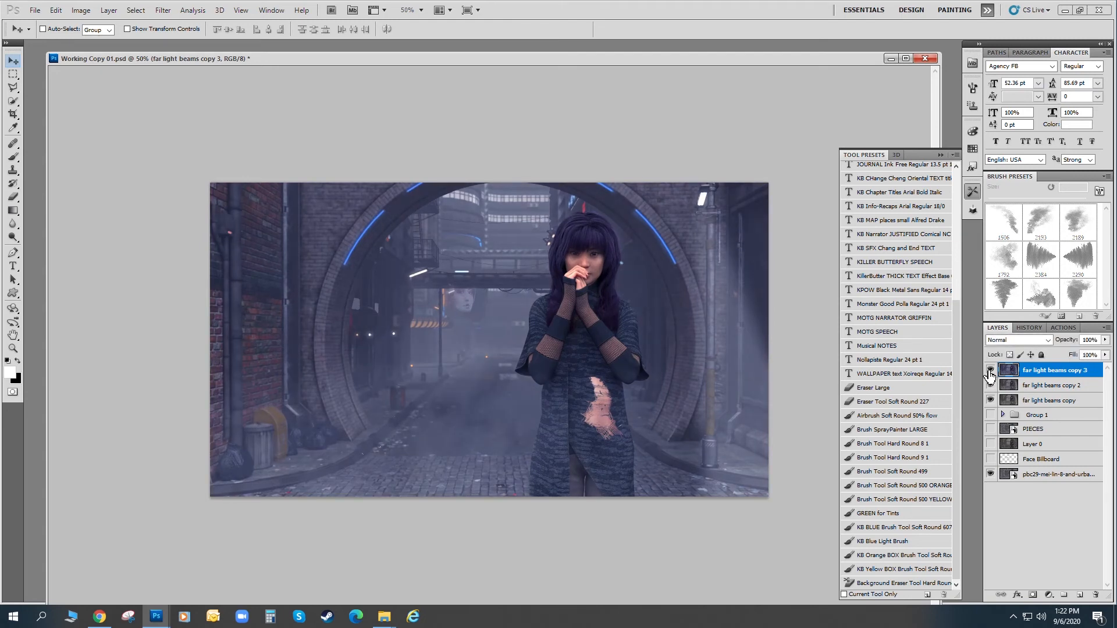
Choose the Eraser tool, reset the brushes to the default set and look through them for a suitable tip.
left_click(13, 197)
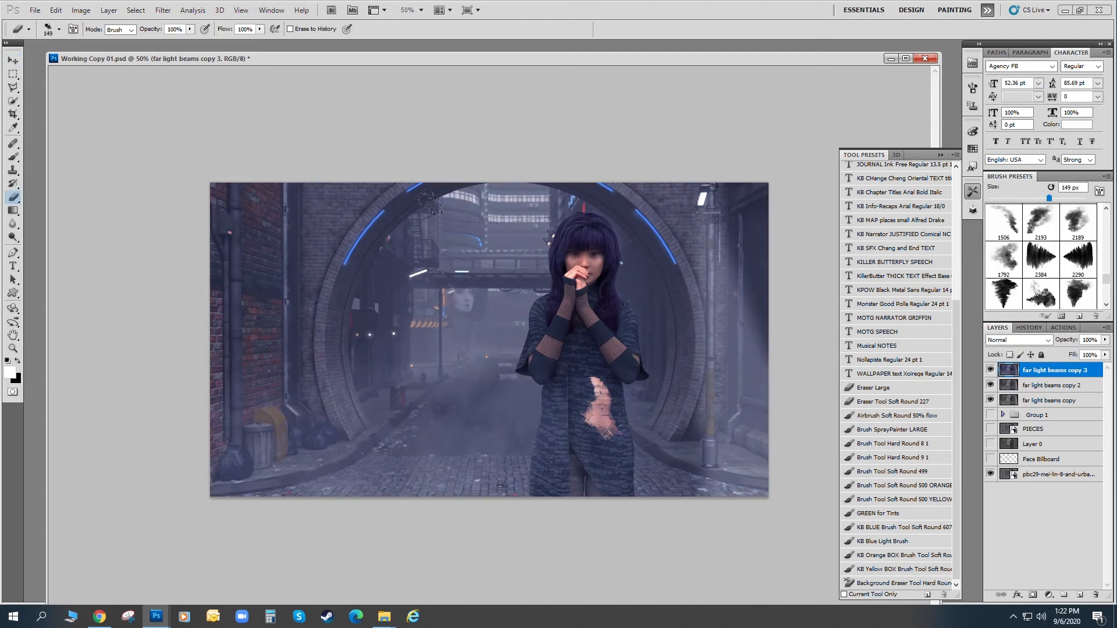
left_click(1106, 177)
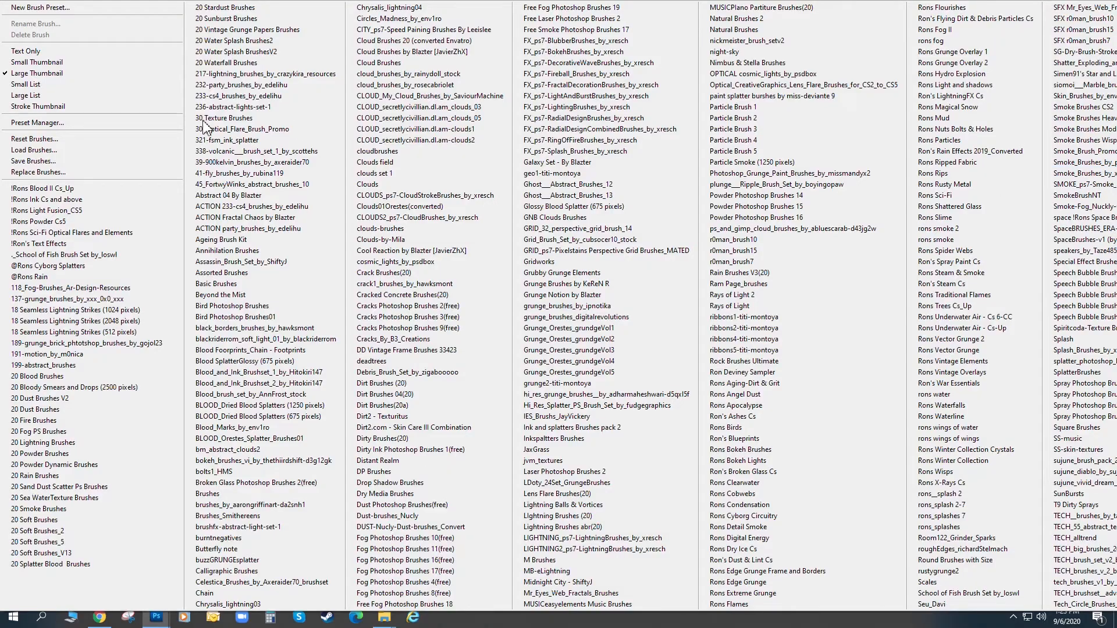
left_click(58, 139)
left_click(522, 232)
scroll(1042, 250, "down", 5)
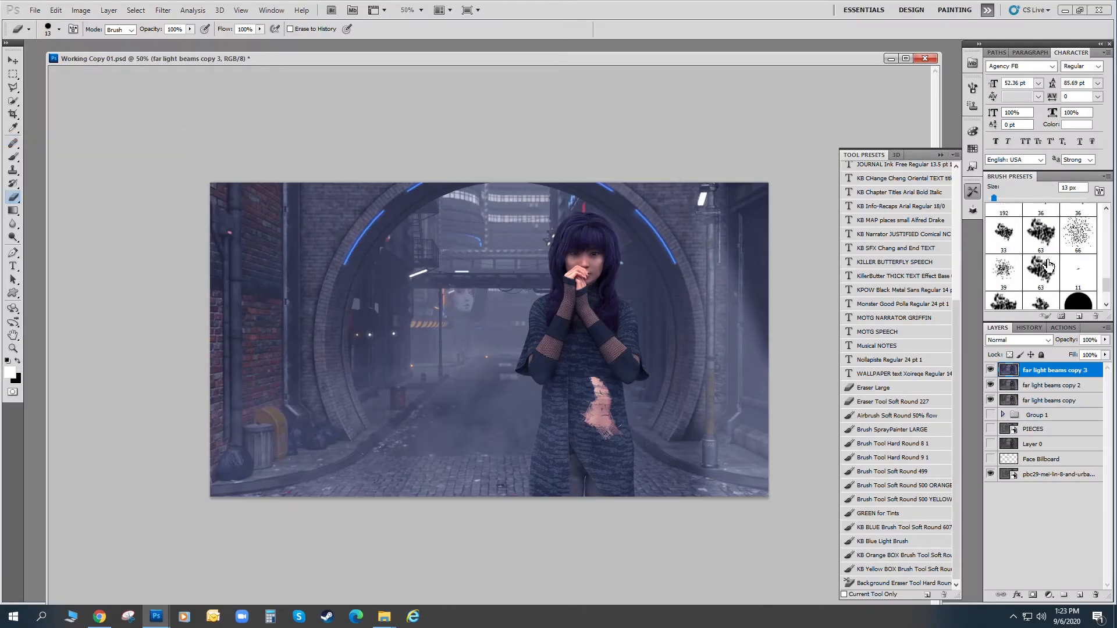
left_click_drag(1107, 284, 1107, 282)
scroll(1052, 237, "up", 3)
scroll(856, 540, "up", 1)
scroll(857, 540, "down", 1)
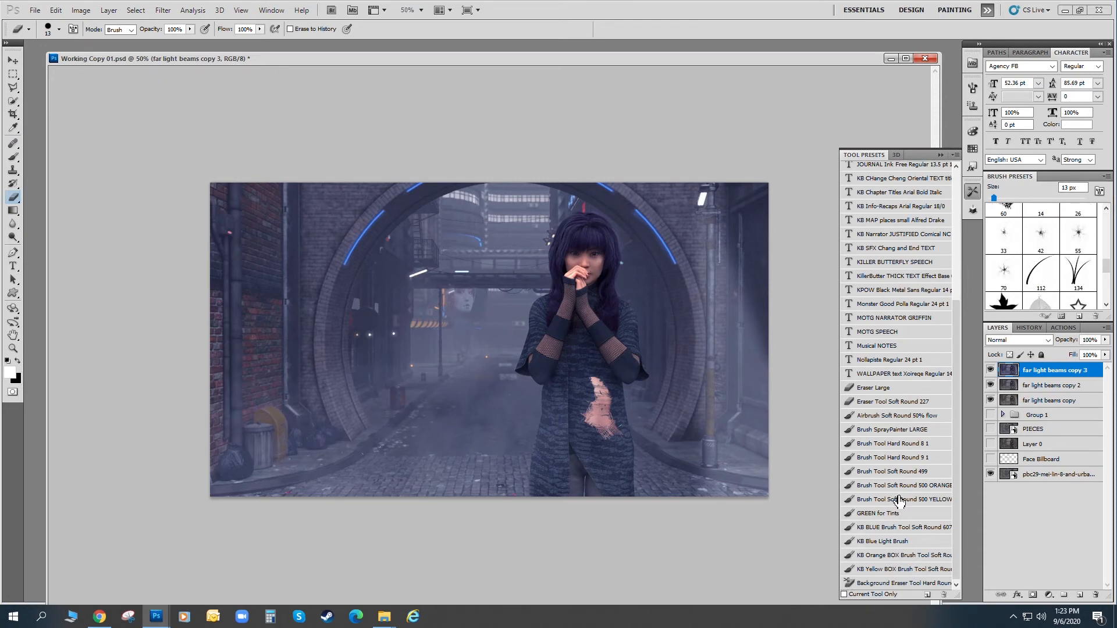
Erase far light beams copy 3 around the woman with the Eraser Large preset and delete its outer background areas using rectangular selections.
left_click(888, 388)
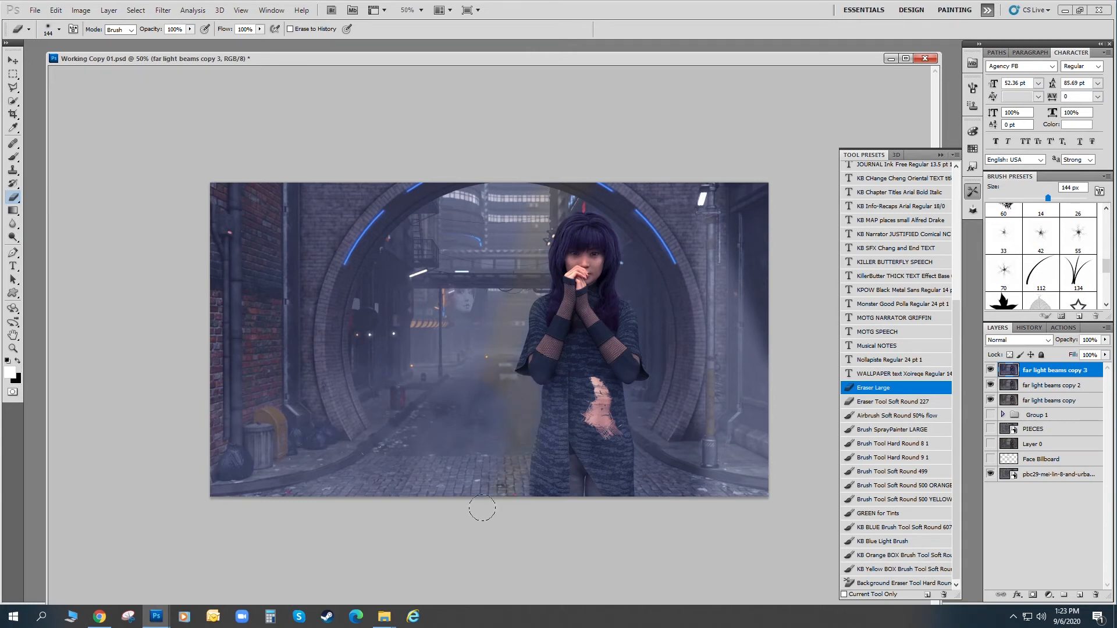
left_click_drag(436, 505, 422, 317)
left_click(13, 74)
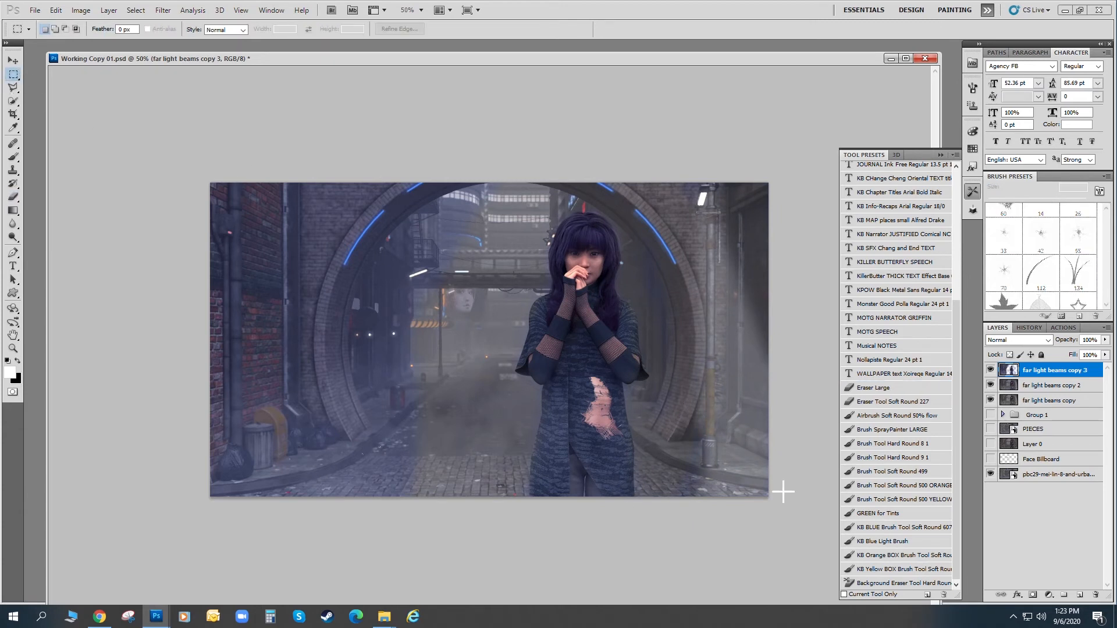
left_click_drag(696, 181, 661, 150)
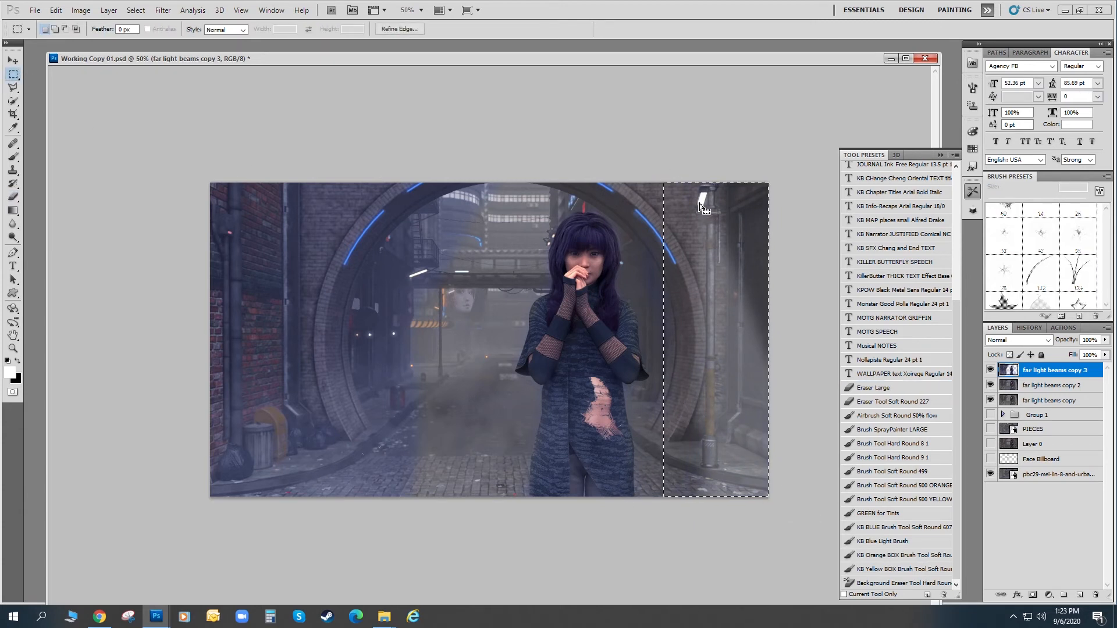
left_click(161, 141)
left_click_drag(161, 141, 504, 568)
left_click(616, 191)
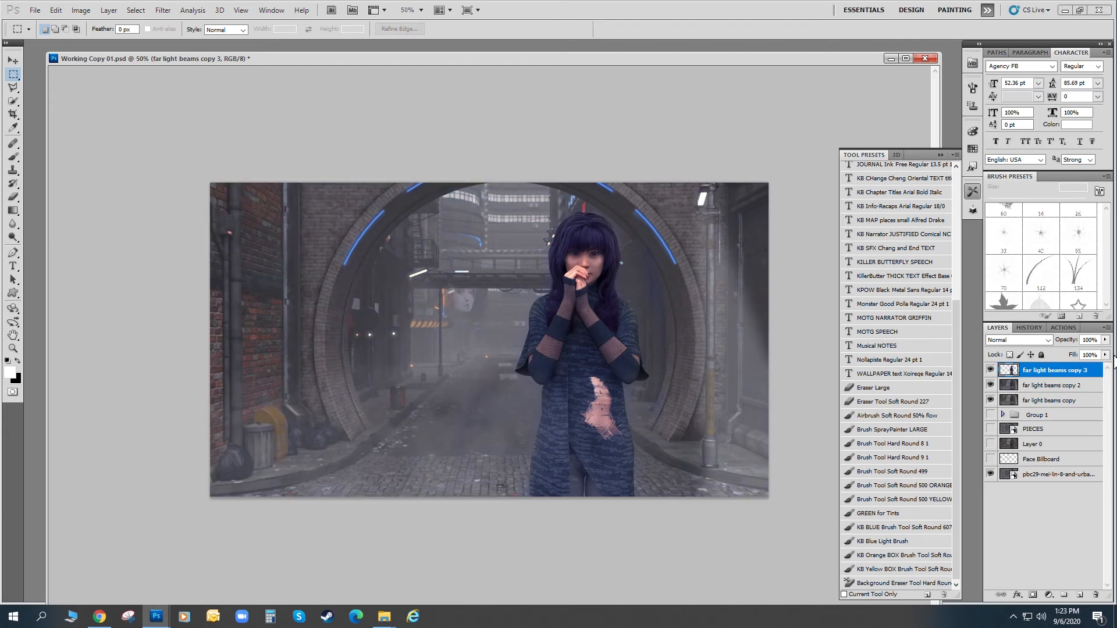
Lower the opacity of far light beams copy 3 to 15% and compare the scene with copy 2 and copy 3 hidden and shown.
left_click_drag(1105, 341, 1071, 351)
left_click(989, 370)
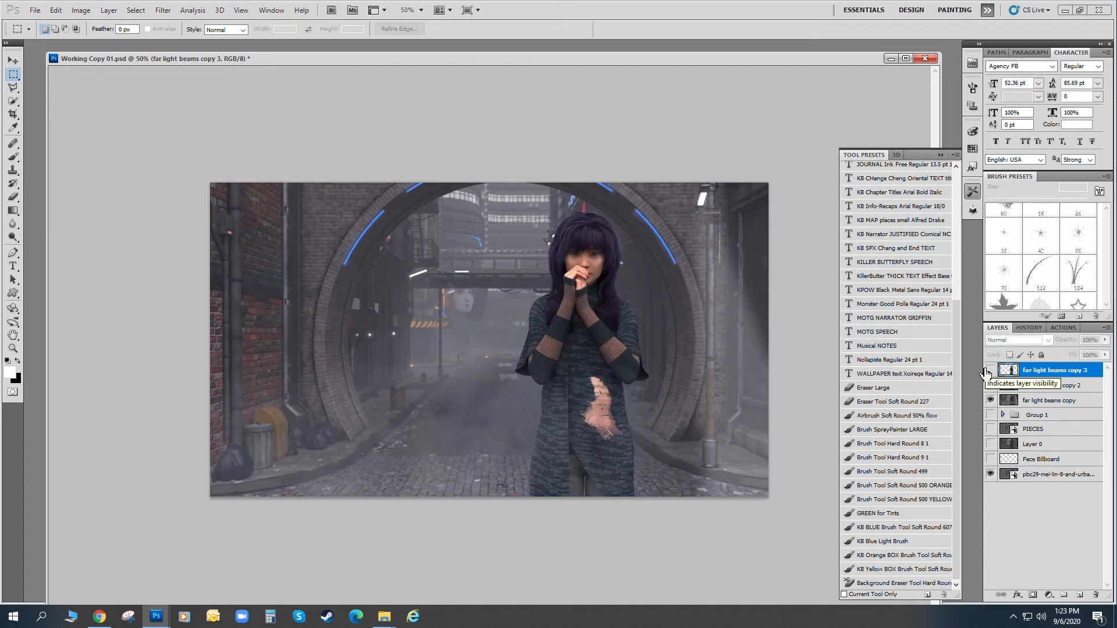
left_click(990, 370)
left_click(989, 370)
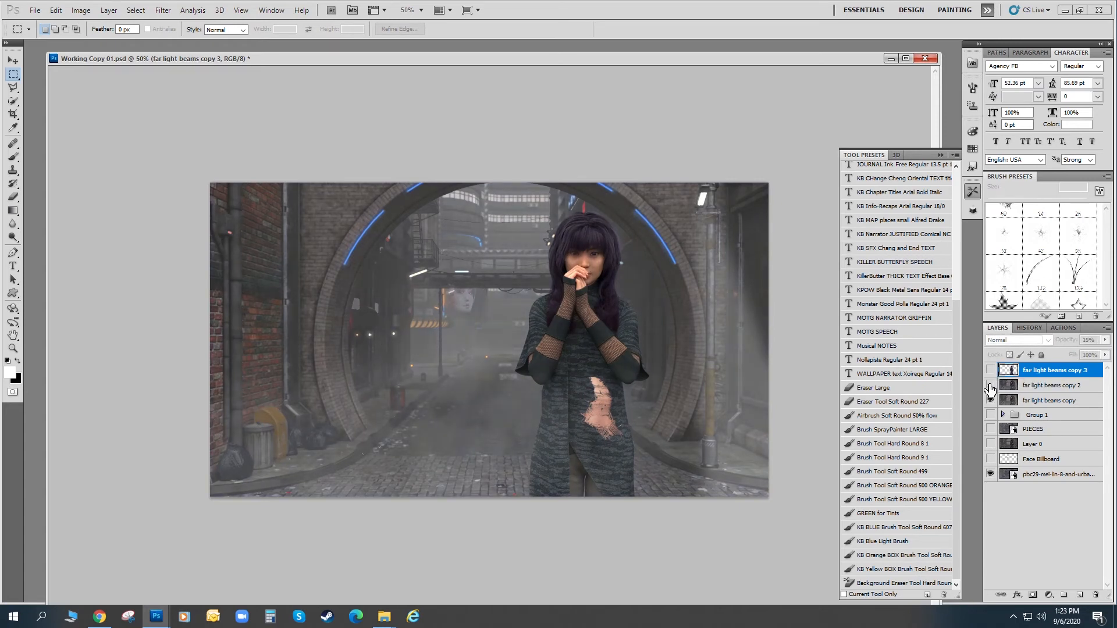
left_click(990, 386)
left_click(989, 371)
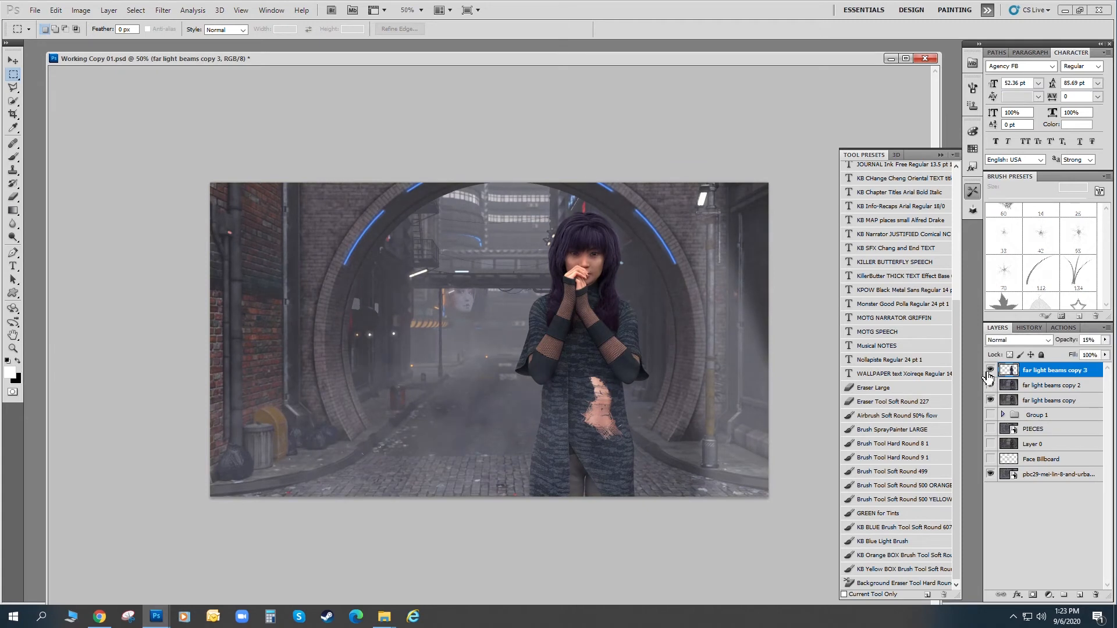
left_click(990, 370)
left_click(990, 386)
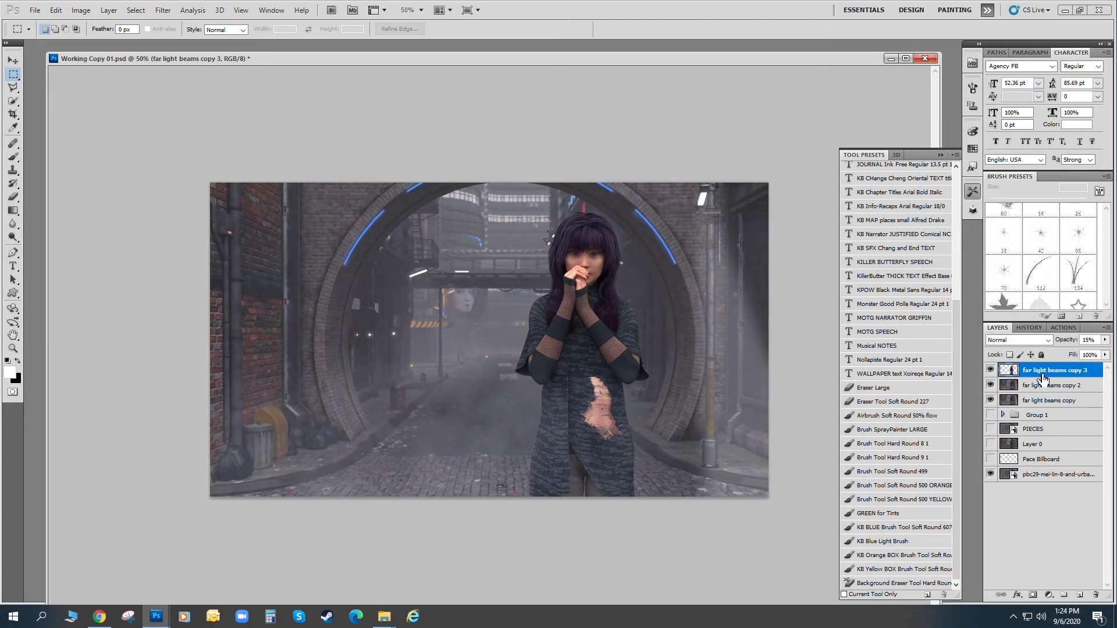
Readjust the opacity of far light beams copy 3, trying about 58% before lowering it to a faint tint.
left_click(1104, 340)
left_click_drag(1056, 352, 1091, 357)
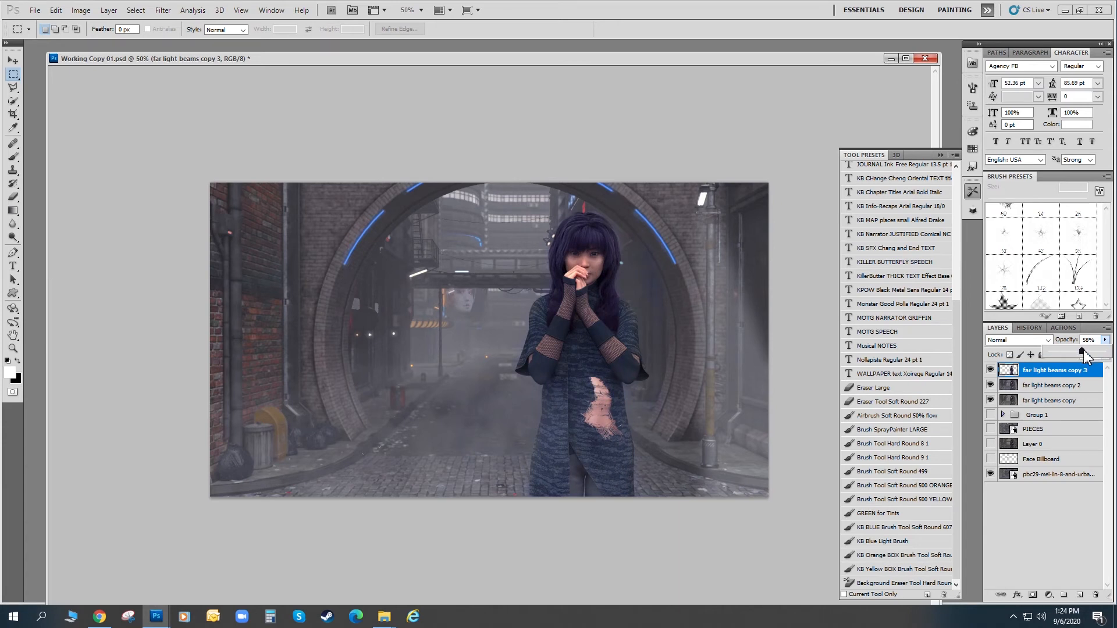
left_click_drag(1083, 352, 1042, 358)
mouse_move(1027, 351)
left_mouse_down()
mouse_move(1091, 359)
mouse_move(1045, 359)
left_mouse_up()
Duplicate the far light beams copy 2 layer as far light beams copy 4.
left_click(1041, 385)
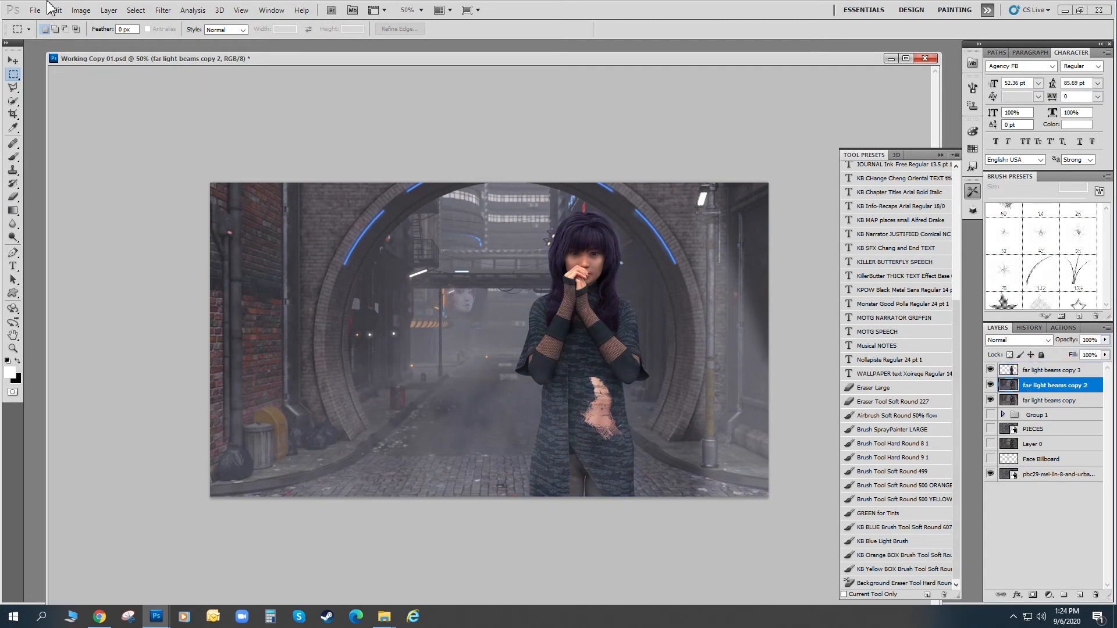
left_click(108, 10)
left_click(125, 30)
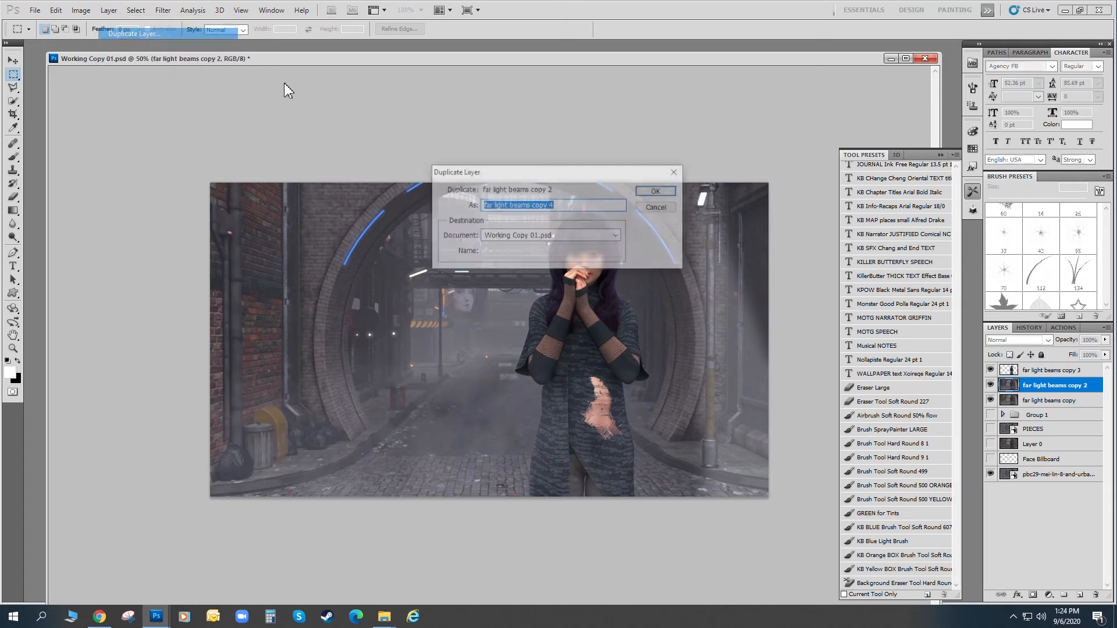
left_click(658, 193)
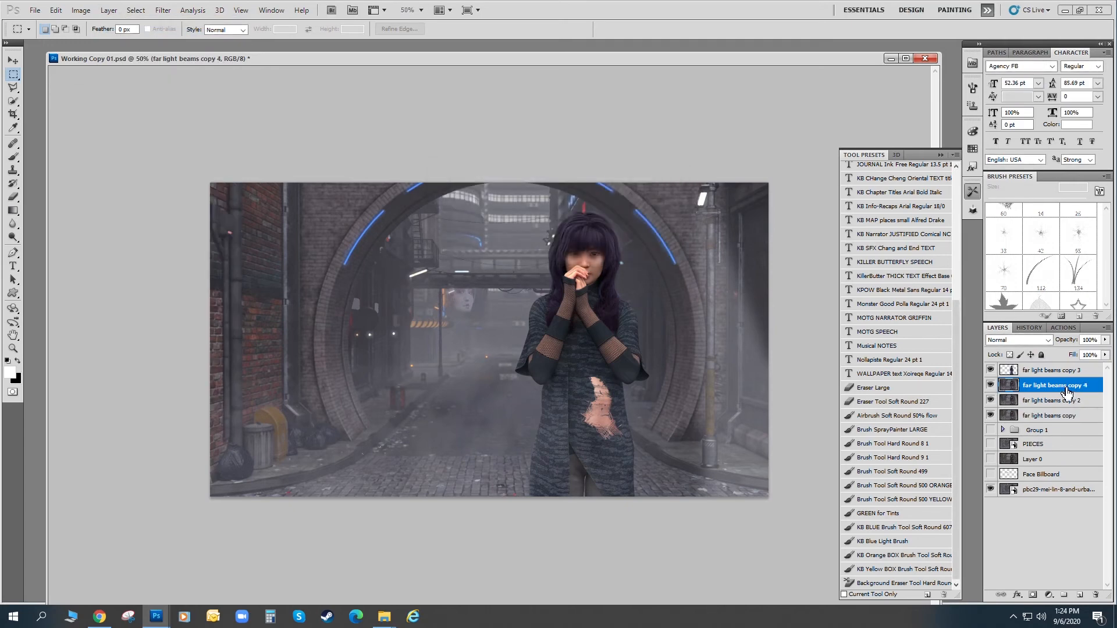
left_click(80, 10)
mouse_move(88, 39)
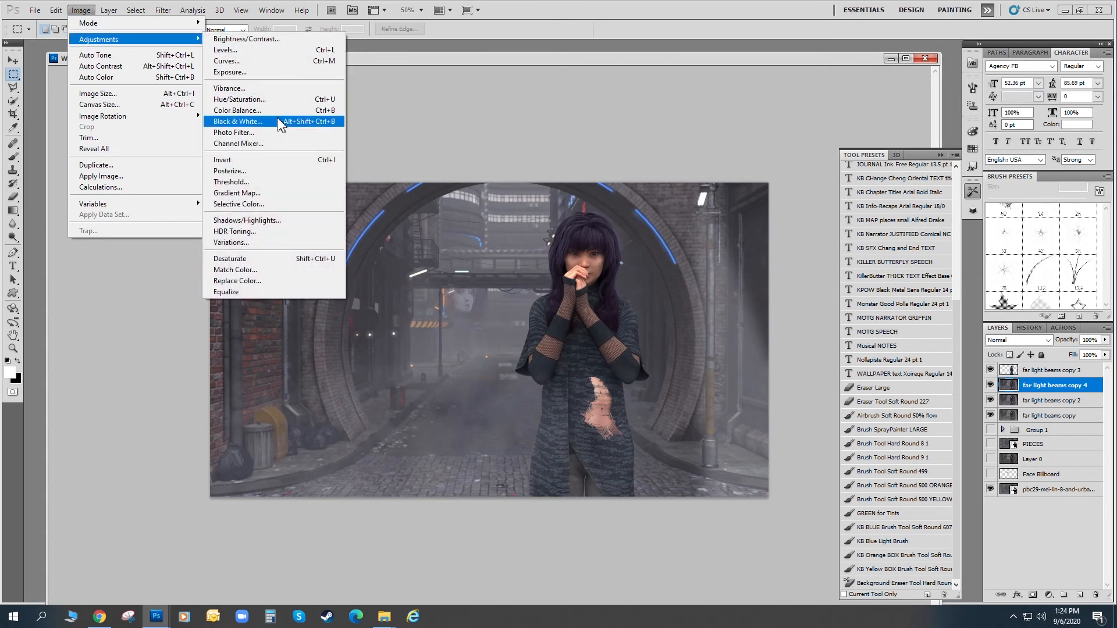
left_click(274, 100)
left_click_drag(902, 307, 917, 305)
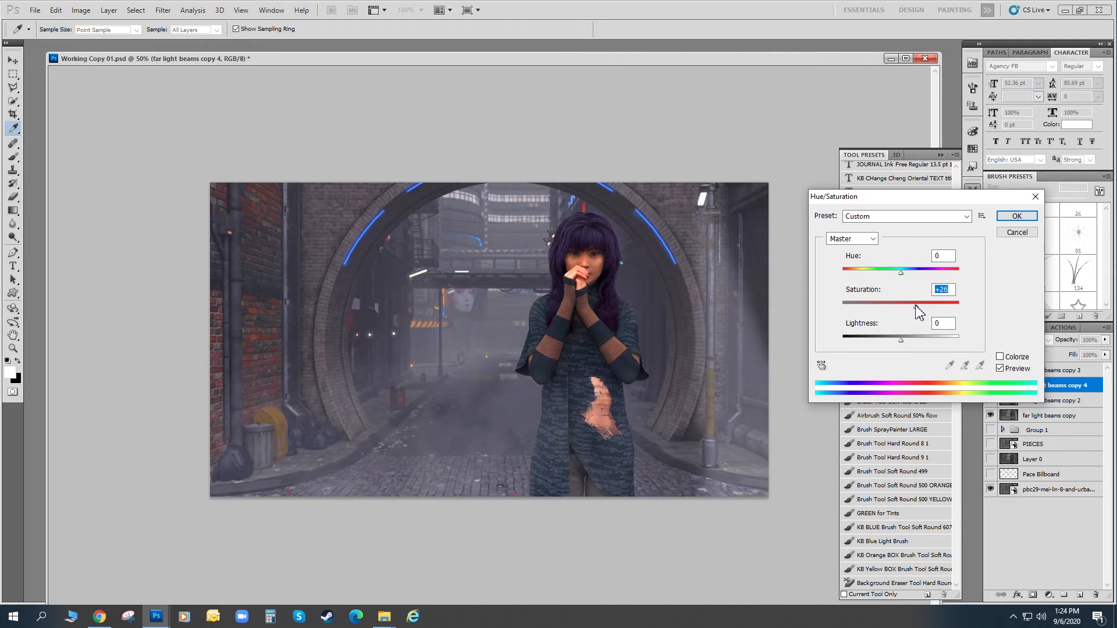
left_click_drag(913, 306, 905, 306)
left_click(1018, 232)
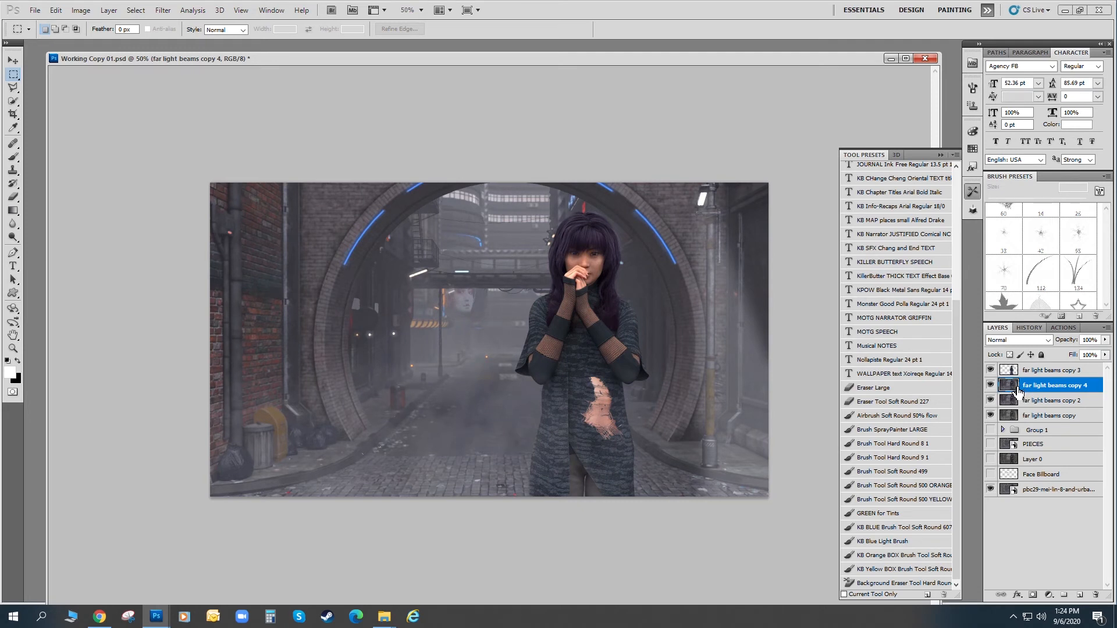
Hide far light beams copy, copy 2 and copy 3, and show the original render in Layer 0.
left_click(991, 371)
left_click(990, 416)
left_click(990, 444)
left_click(991, 387)
left_click(990, 444)
left_click(991, 459)
Compare the retouched far light beams copy 4 repeatedly with the original render in Layer 0.
left_click(990, 387)
left_click(991, 387)
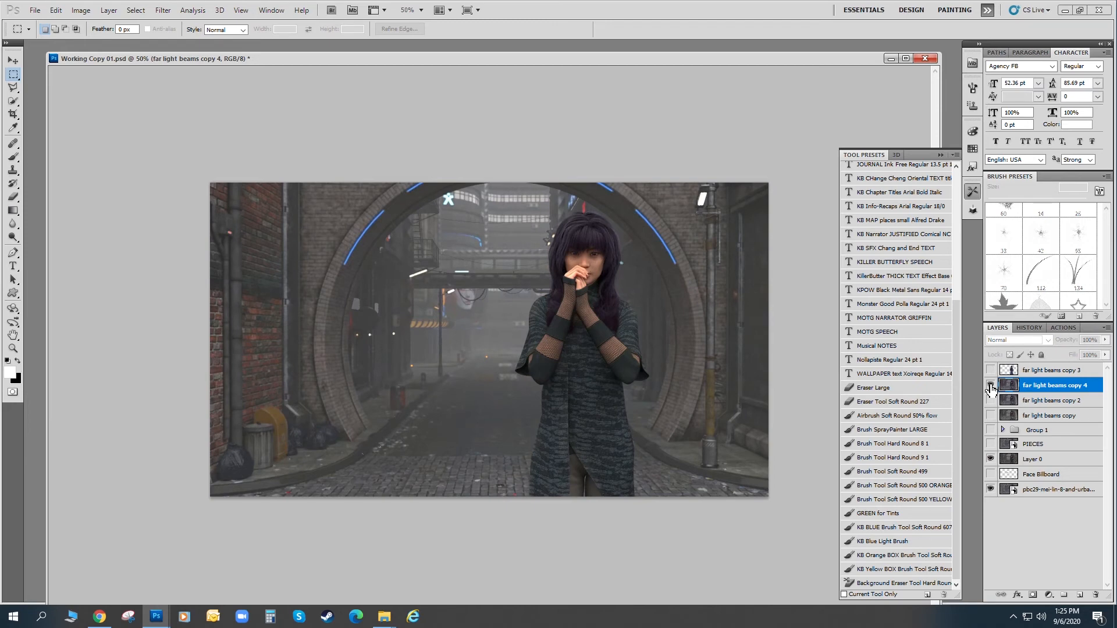
left_click(991, 387)
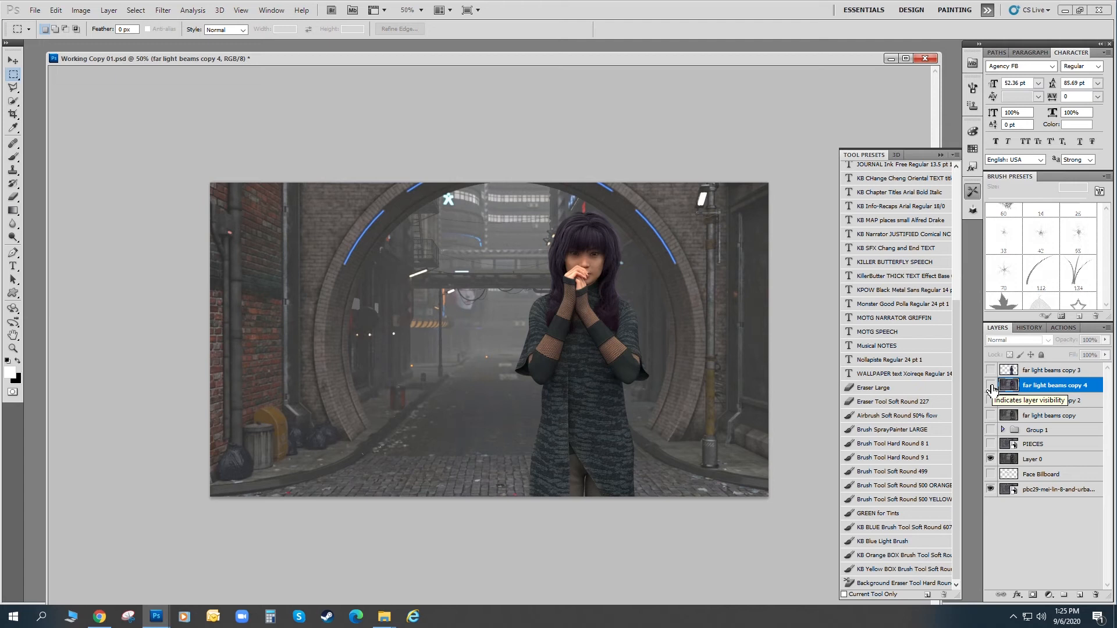
left_click(991, 387)
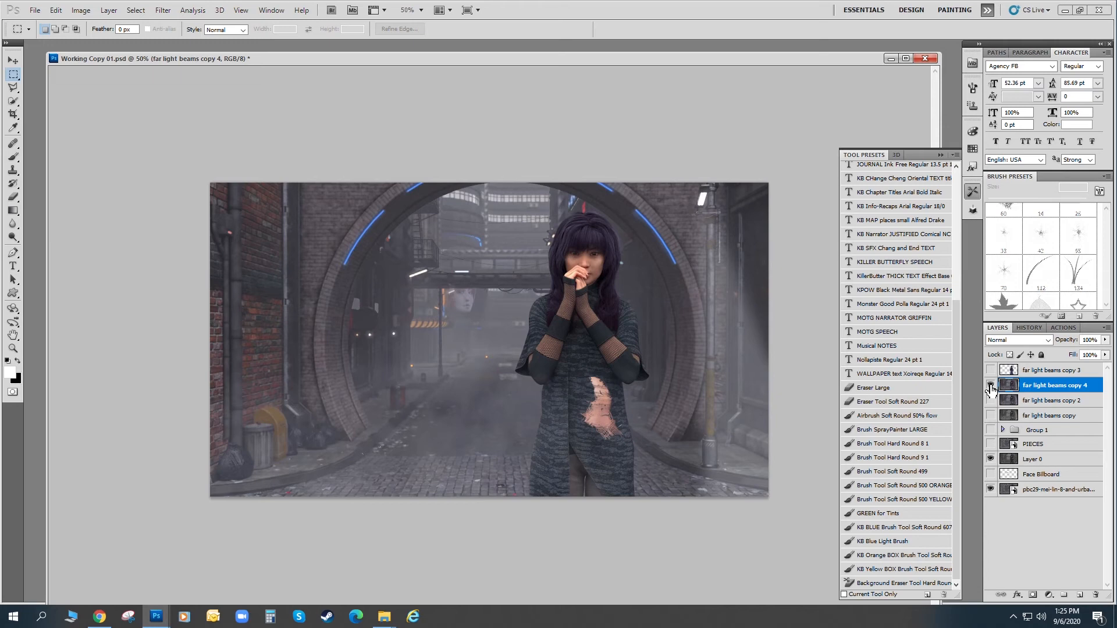
left_click(991, 387)
left_click(991, 387)
left_click(990, 387)
left_click(991, 387)
left_click(991, 388)
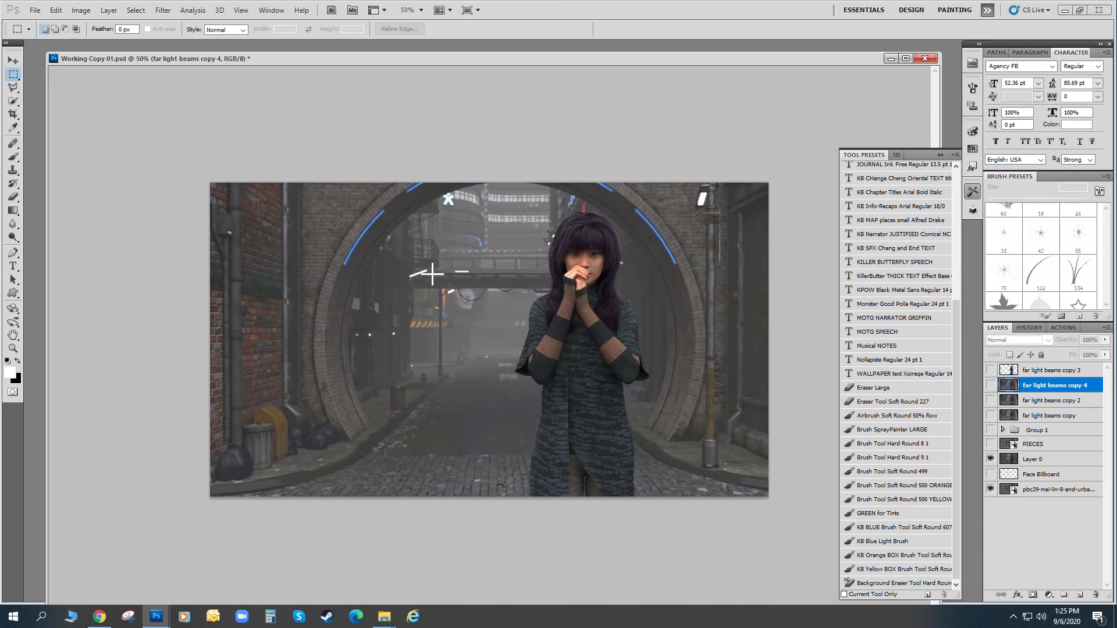
left_click(991, 385)
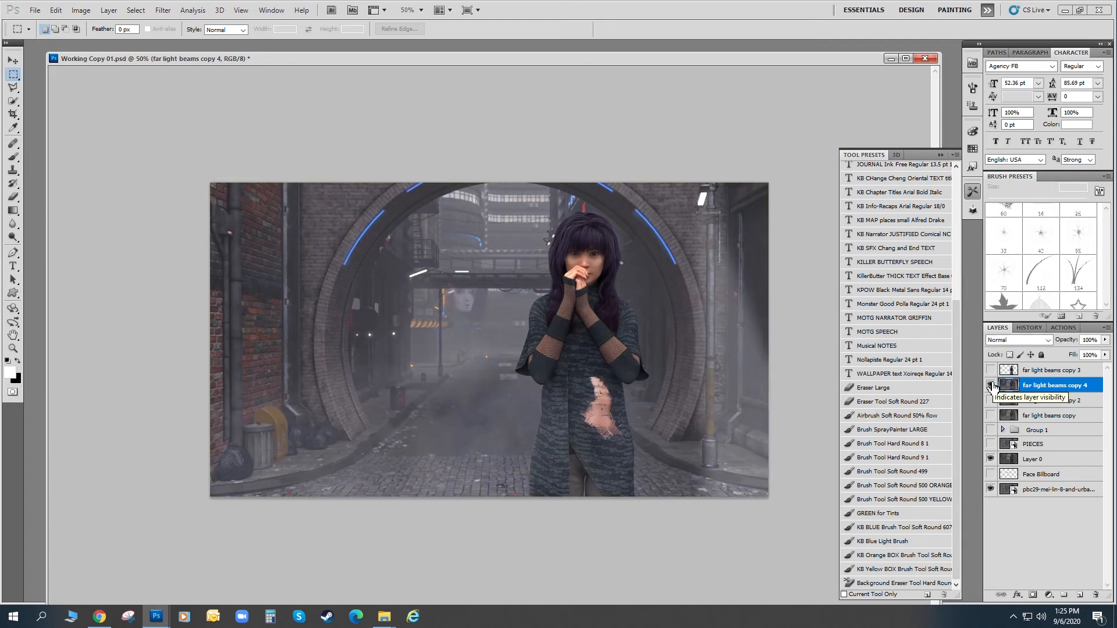
left_click(992, 385)
left_click(991, 386)
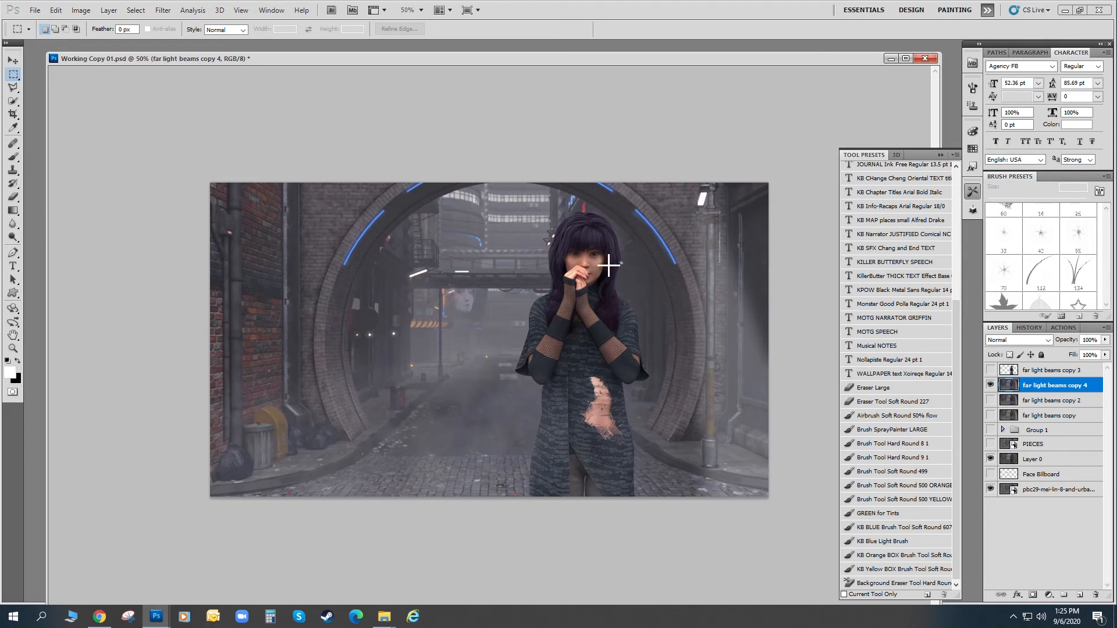
left_click(991, 386)
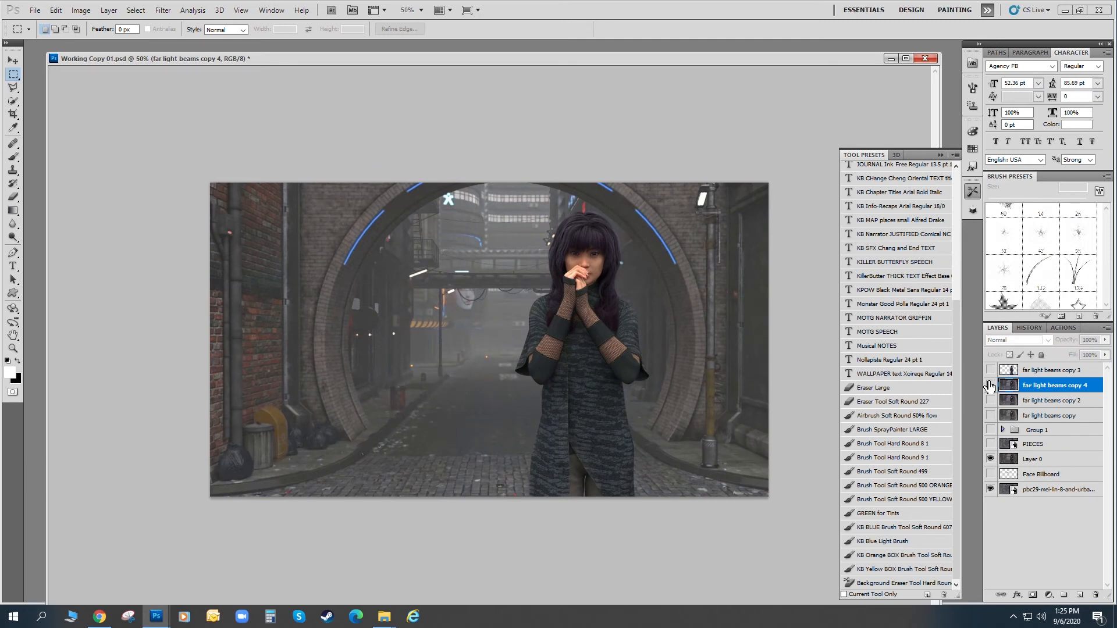
left_click(991, 385)
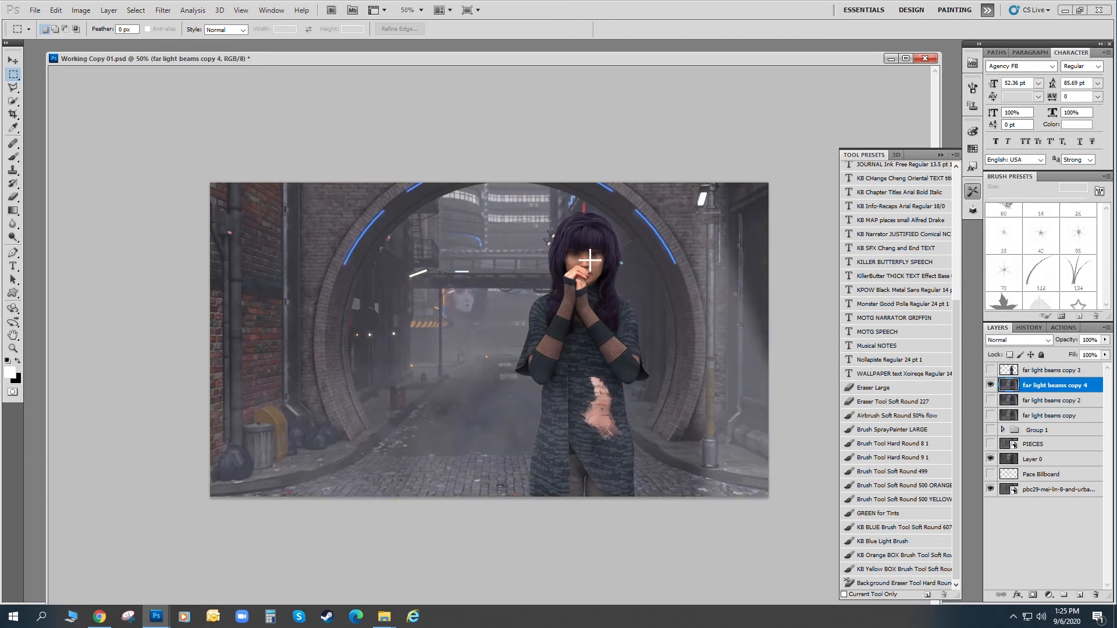
left_click(991, 385)
left_click(990, 385)
left_click(990, 386)
left_click(991, 386)
left_click(991, 387)
left_click(991, 387)
Create a new layer named Dirts above far light beams copy 4.
left_click(108, 10)
mouse_move(116, 19)
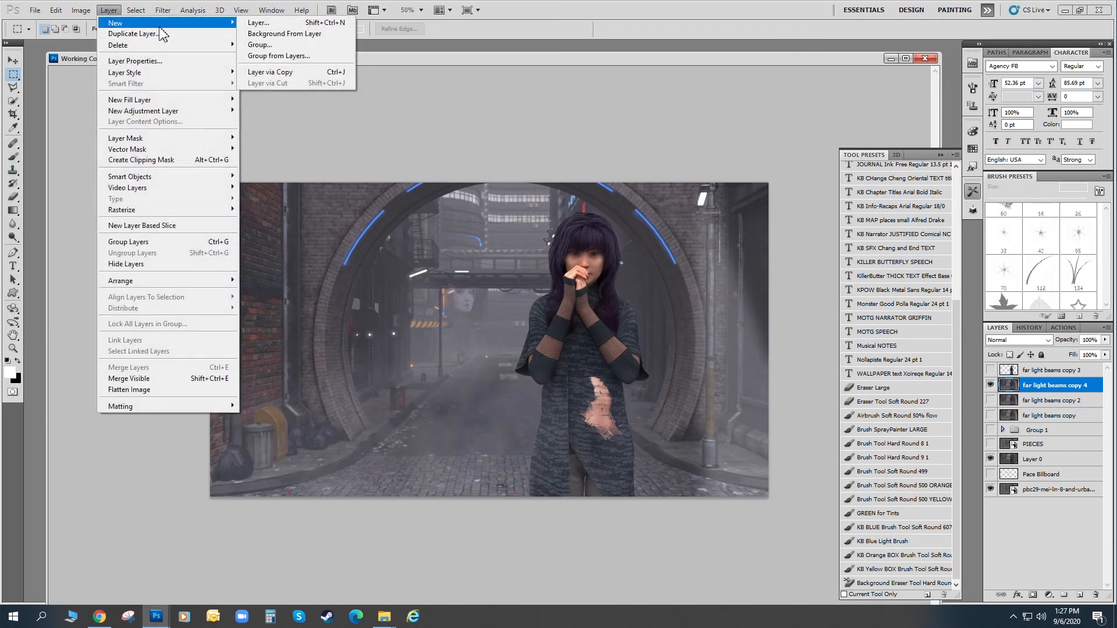
left_click(294, 22)
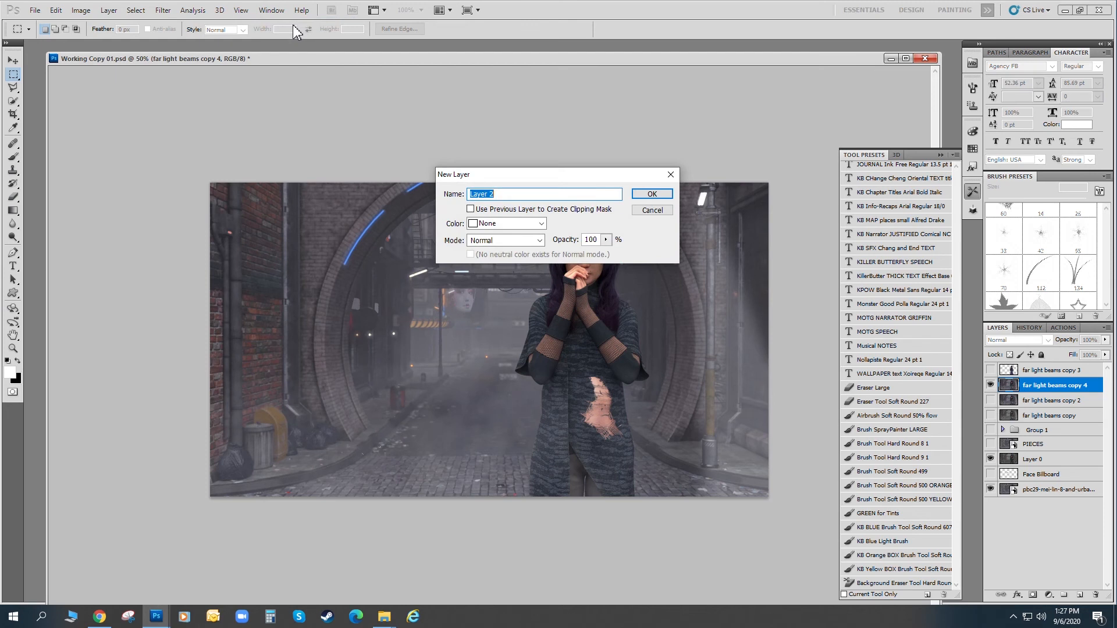
type("Dirts")
key("Return")
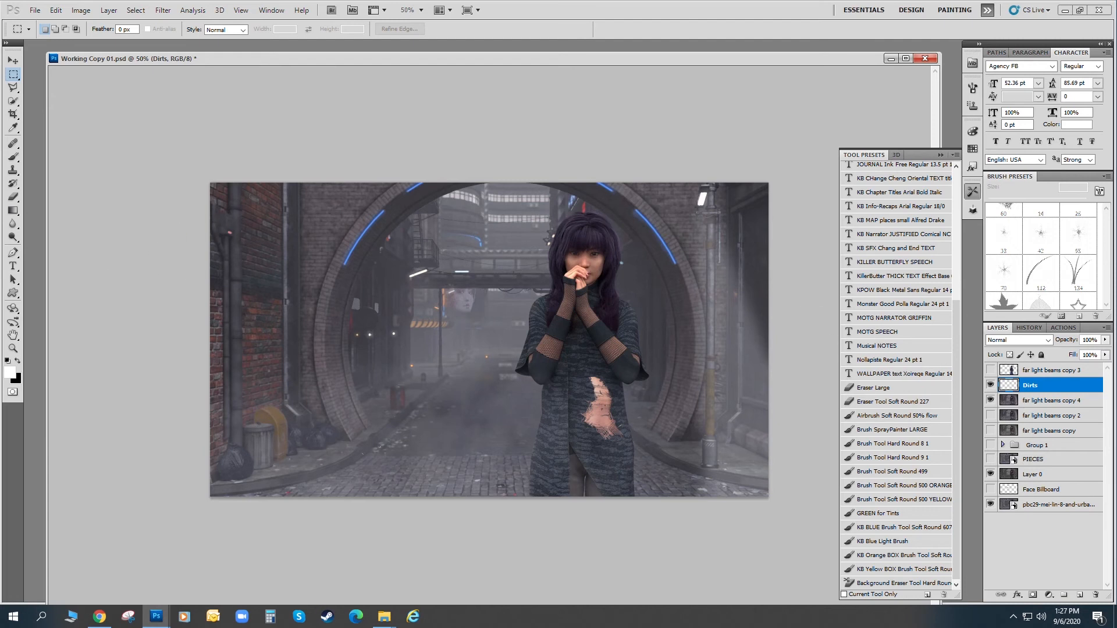
Choose the Brush tool with black as the foreground colour and replace the brushes with the Rons Particles set.
left_click(13, 158)
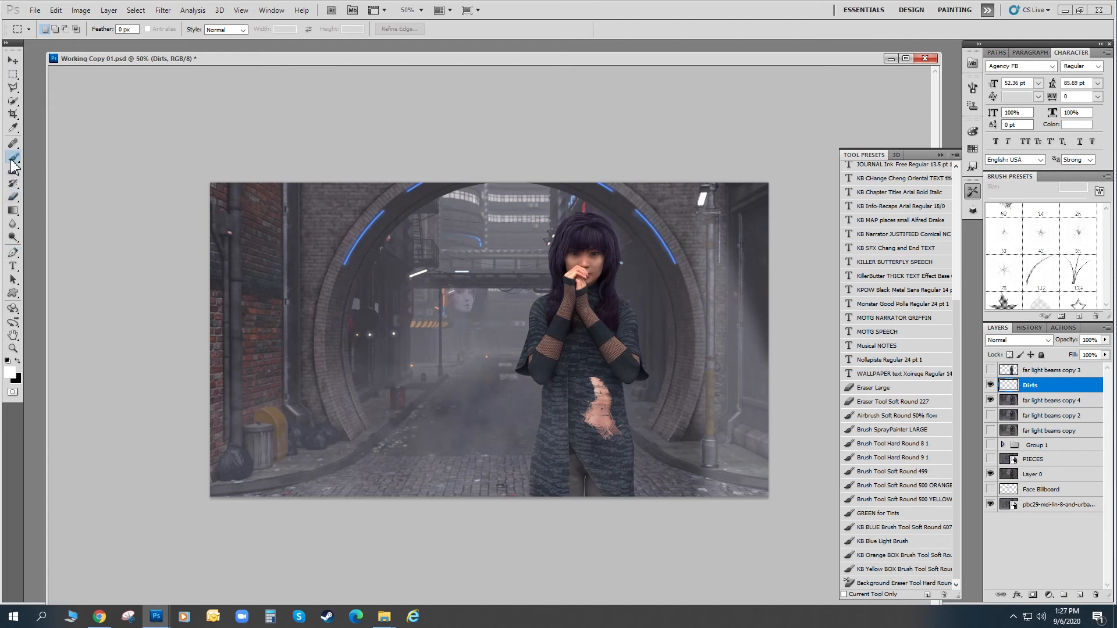
left_click(18, 362)
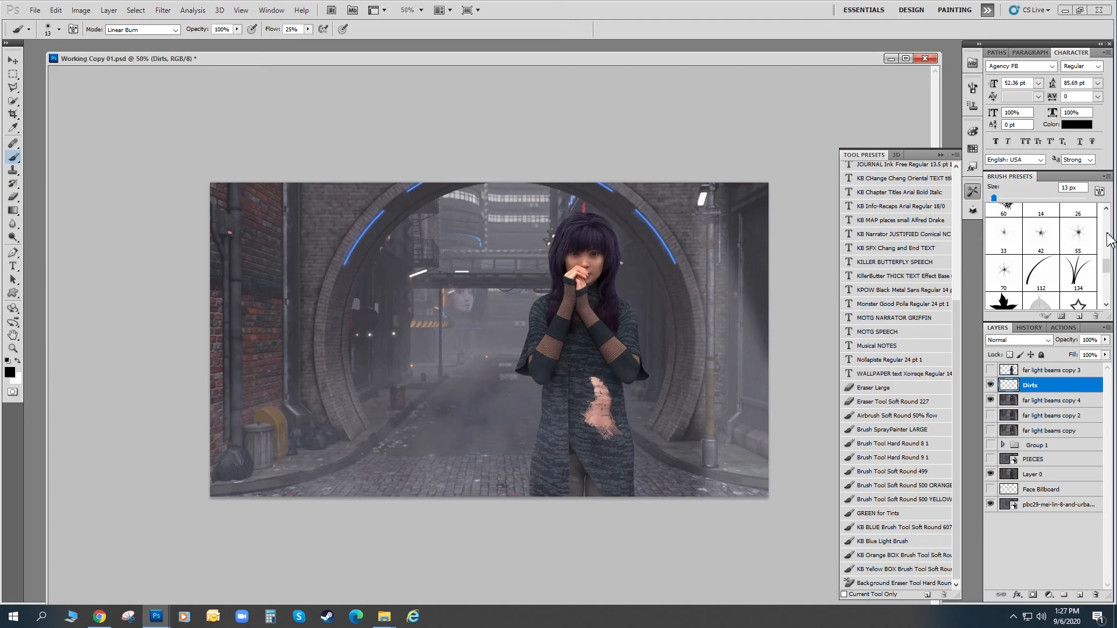
left_click_drag(1107, 270, 1107, 210)
left_click(1107, 177)
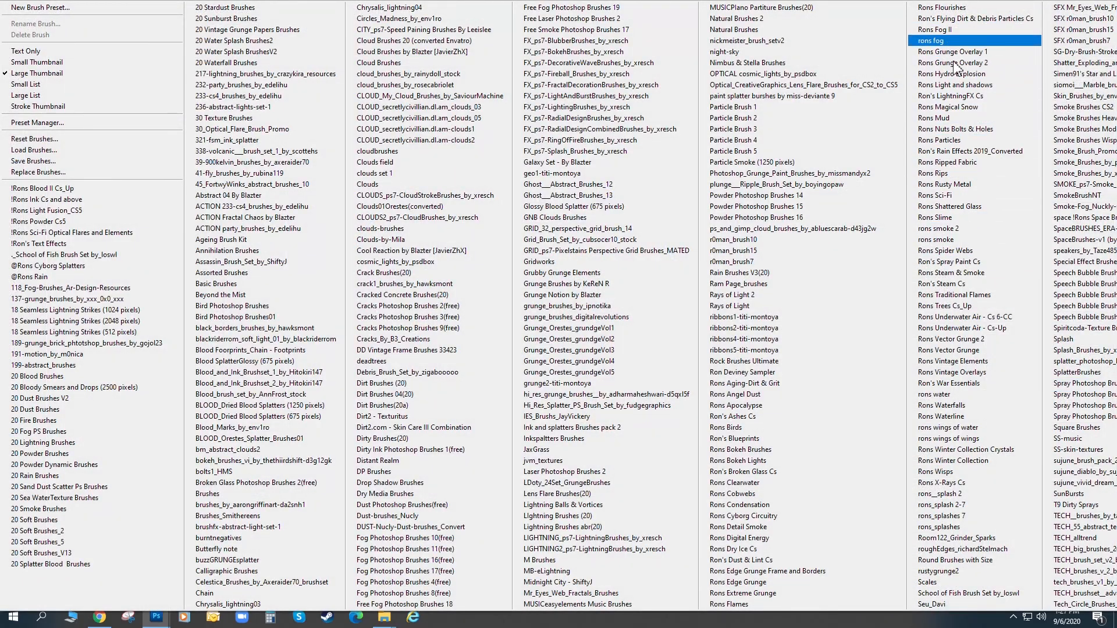
left_click(945, 140)
left_click(529, 230)
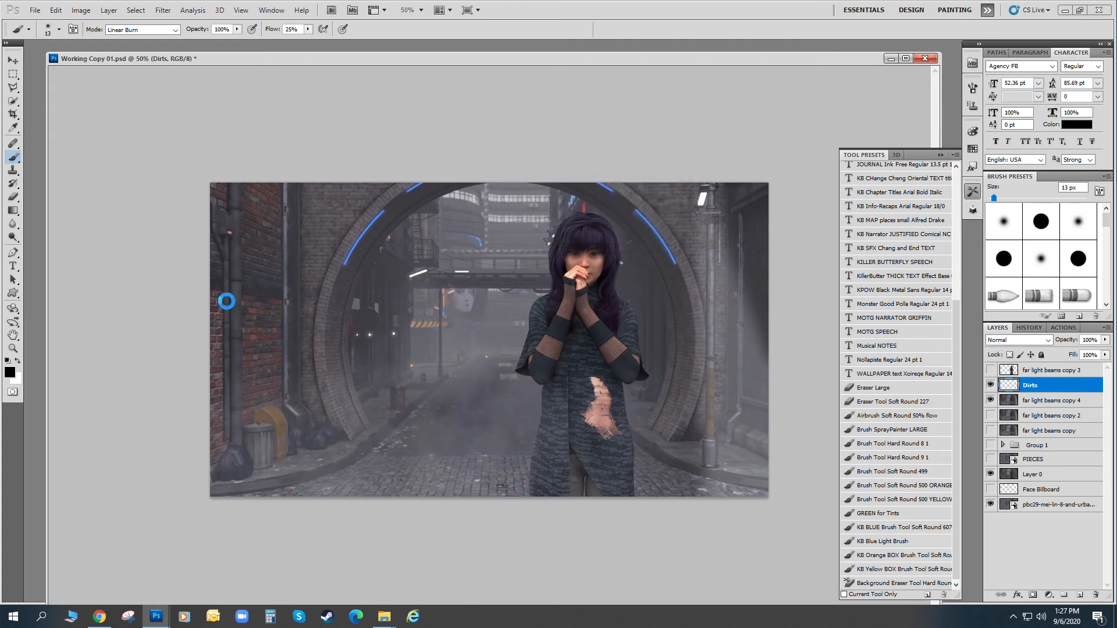
Pick the 2500 px speckle brush for dirtying the woman's face at close range and set its size to 106 px.
left_click(17, 351)
left_click(612, 250)
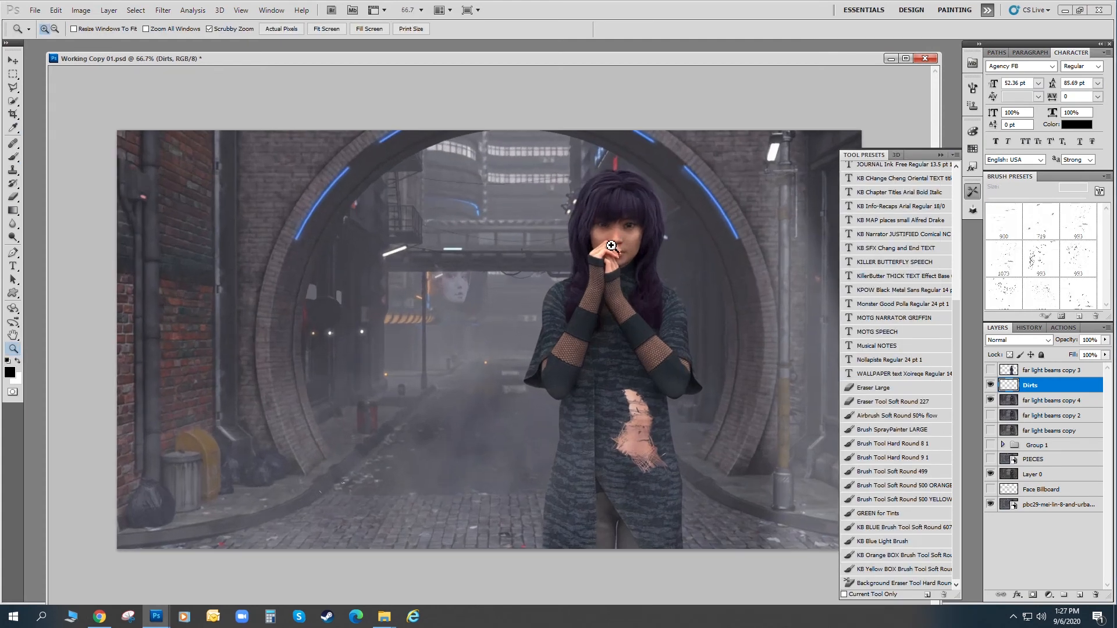
left_click(582, 280)
left_click(778, 169)
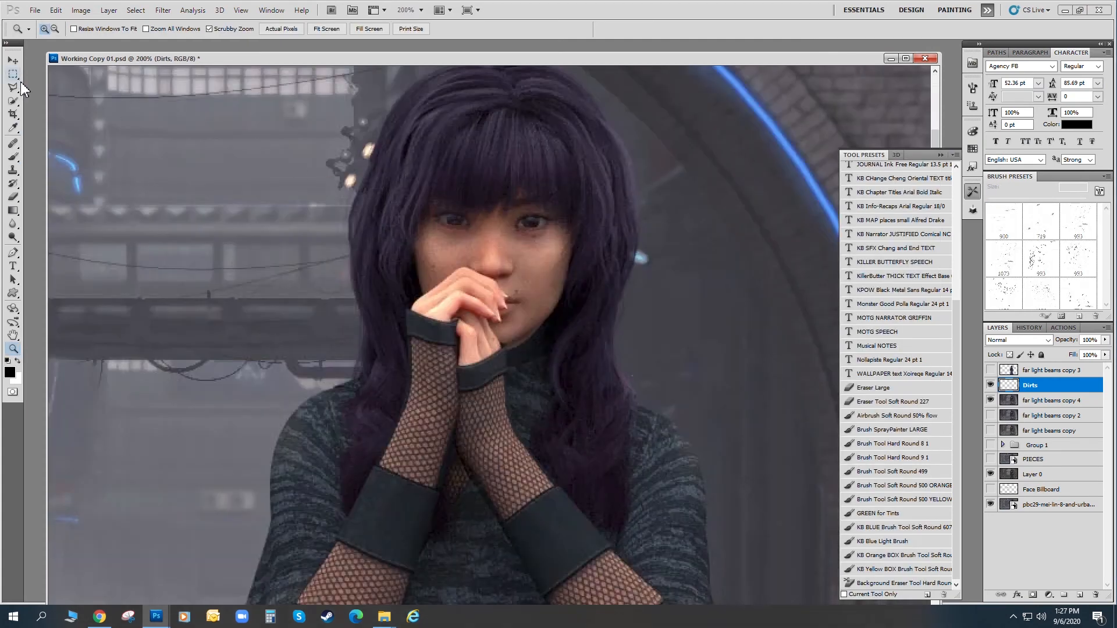
left_click(13, 61)
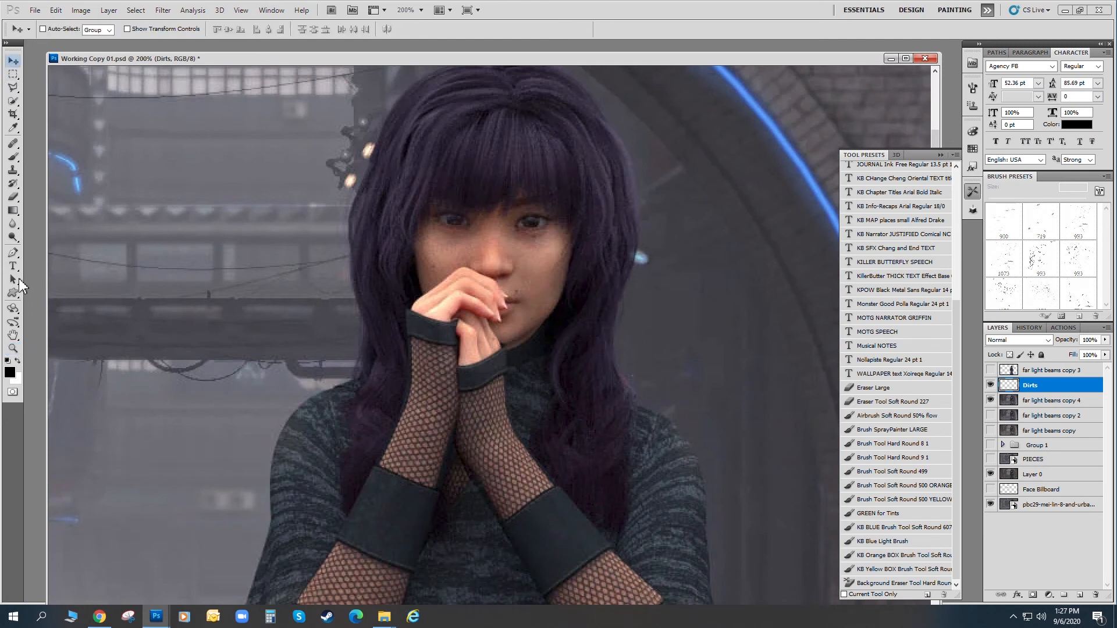
left_click(14, 158)
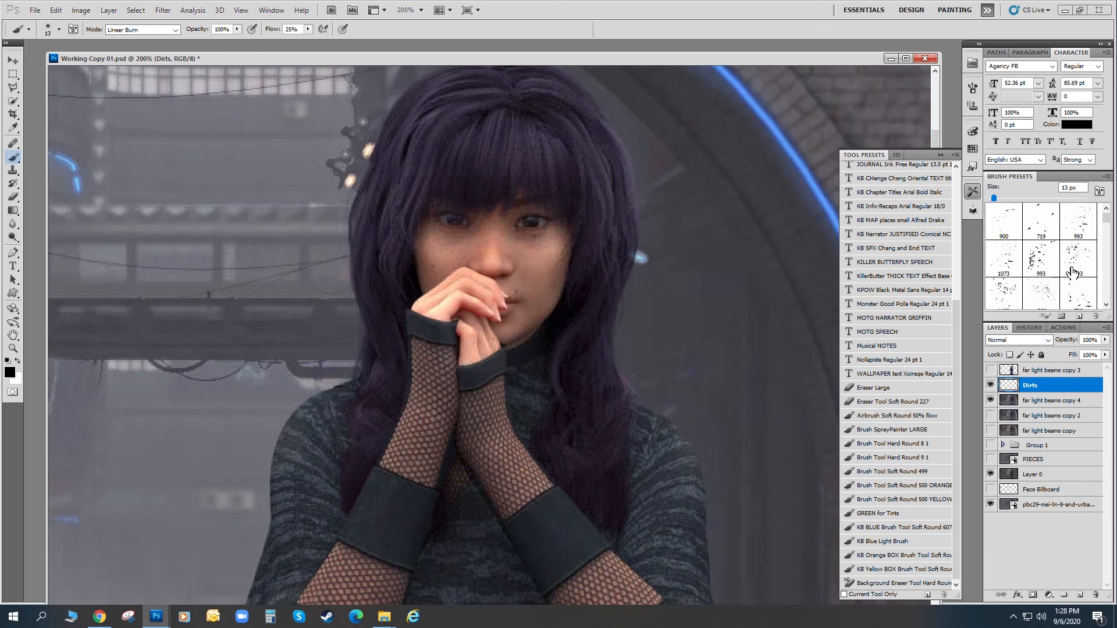
left_click_drag(1106, 220, 1107, 241)
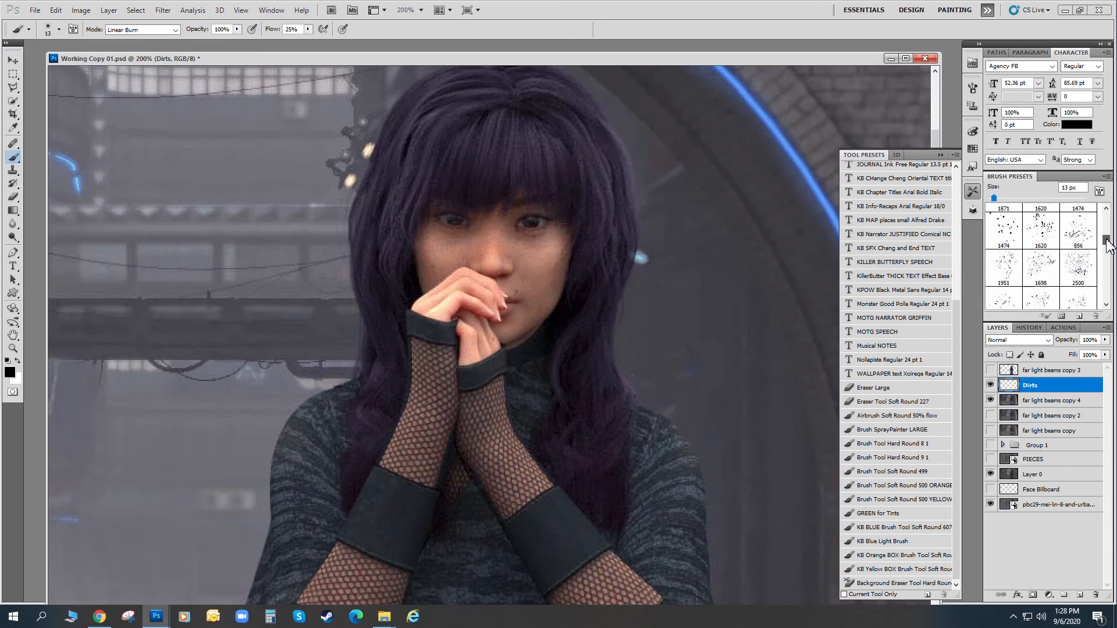
left_click(1083, 261)
left_click_drag(1060, 200, 1039, 198)
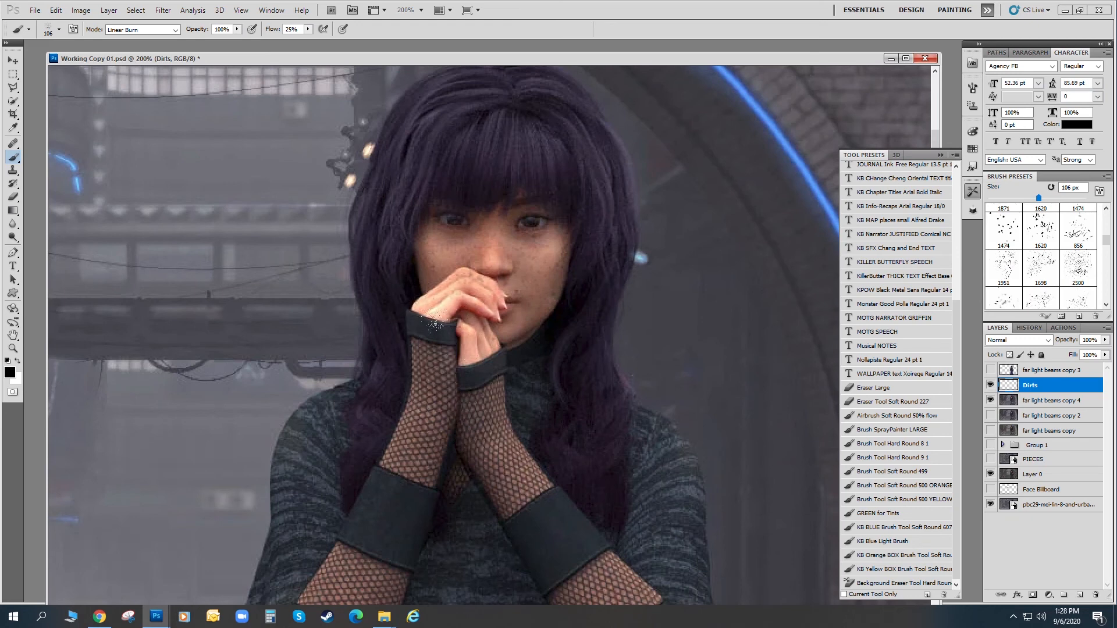
Examine the woman's sleeves and torn dress up close, and check her within the whole scene.
scroll(507, 344, "down", 5)
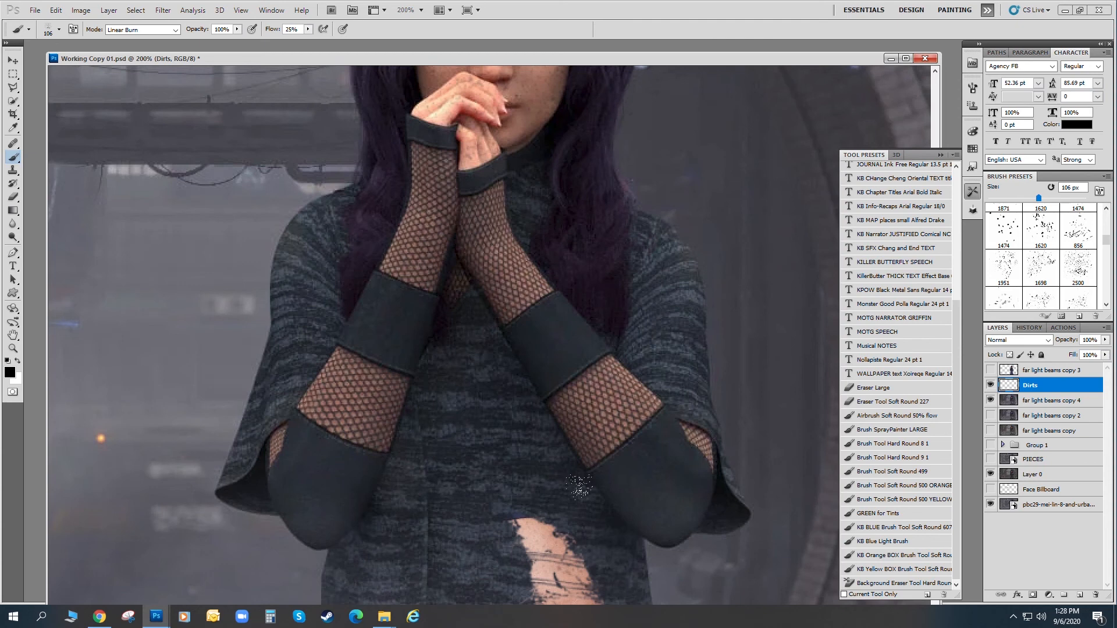
scroll(534, 515, "down", 3)
scroll(535, 457, "down", 3)
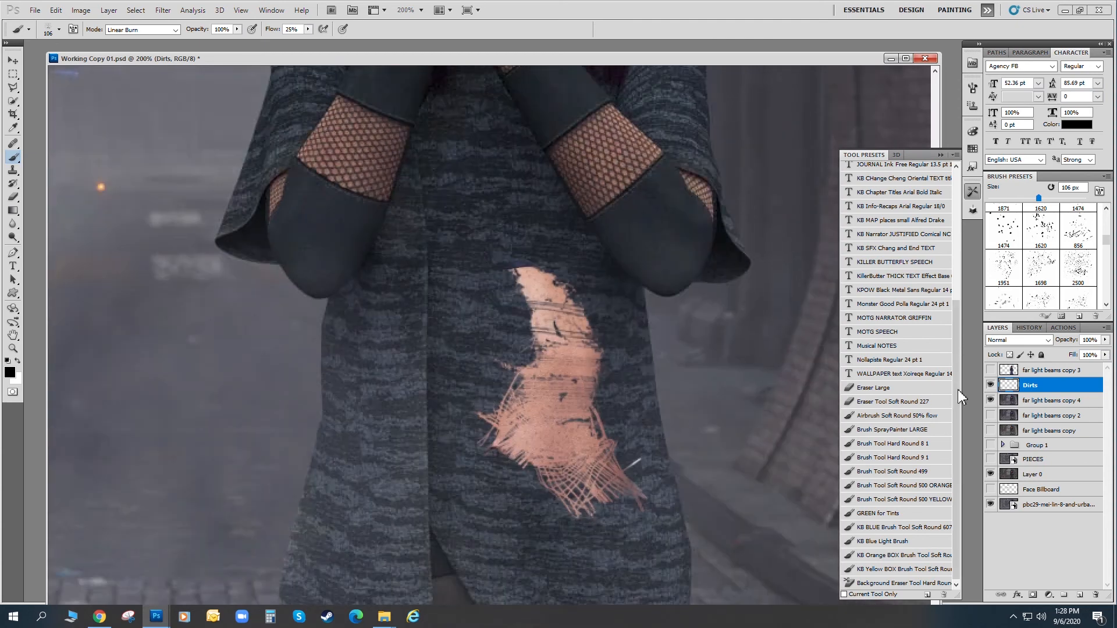
key("ctrl+minus")
key("ctrl+minus")
key("ctrl+minus")
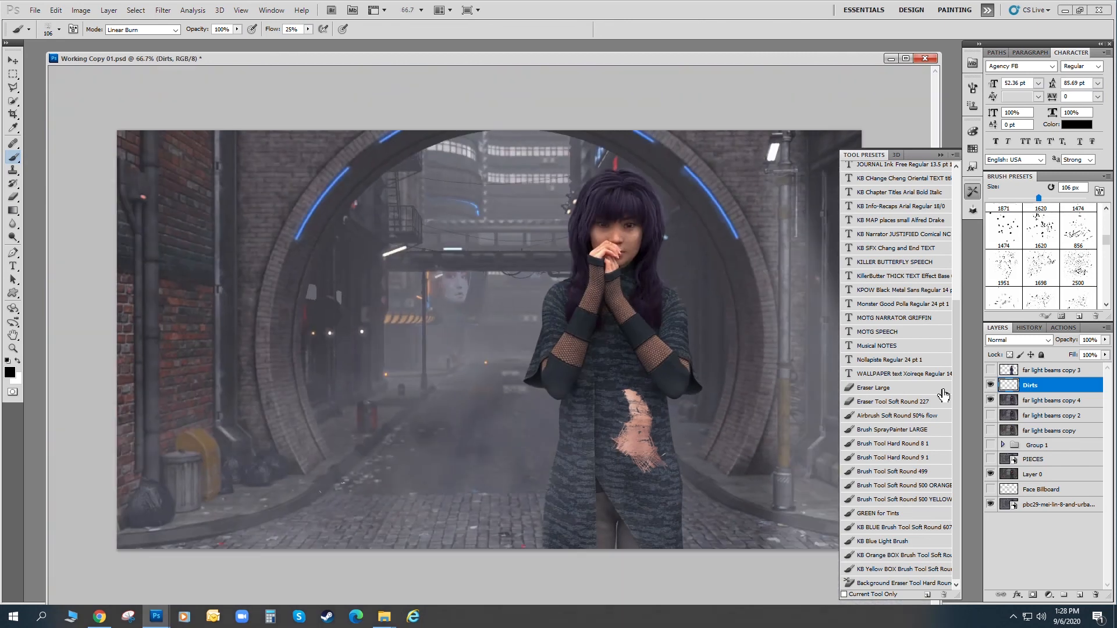
Lower the Dirts layer's opacity to 81%.
key("ctrl+minus")
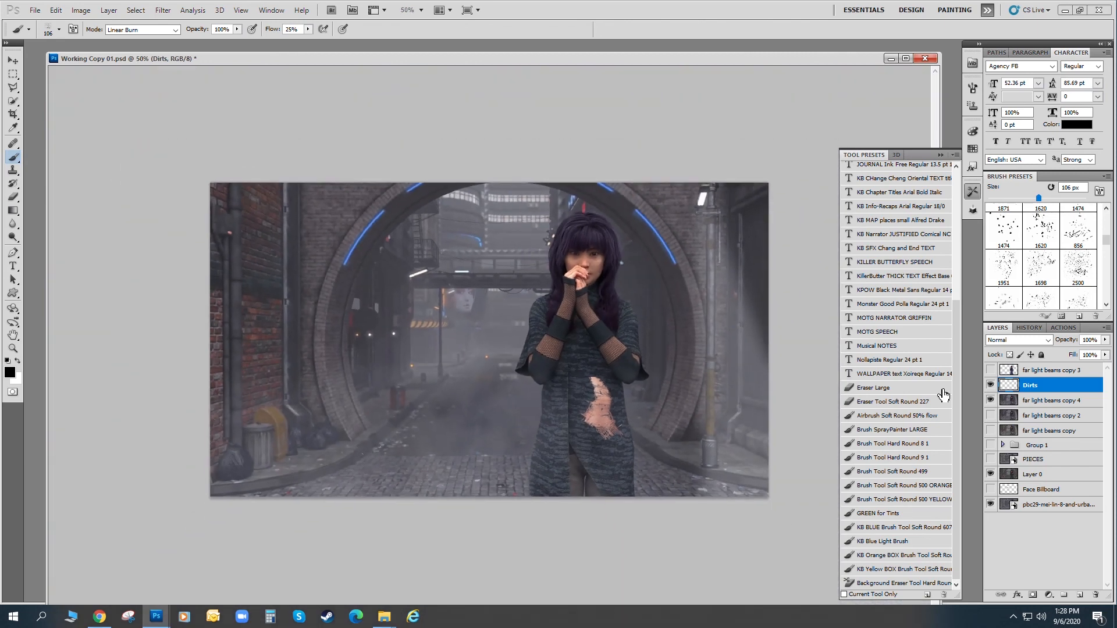
left_click(1105, 340)
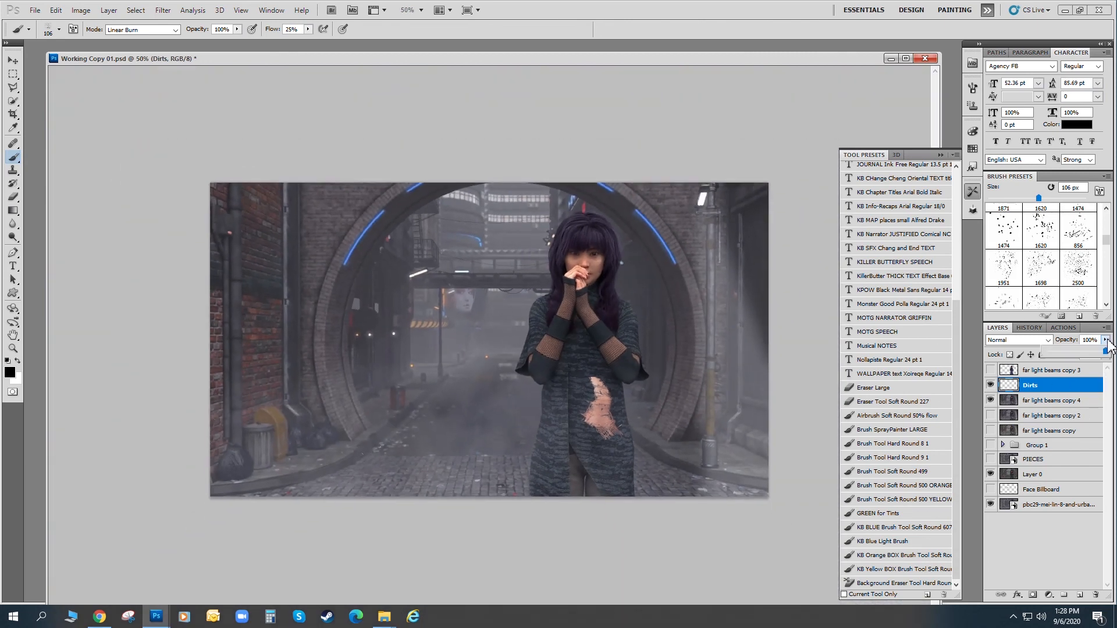
left_click_drag(1104, 352, 1097, 354)
left_click(1075, 391)
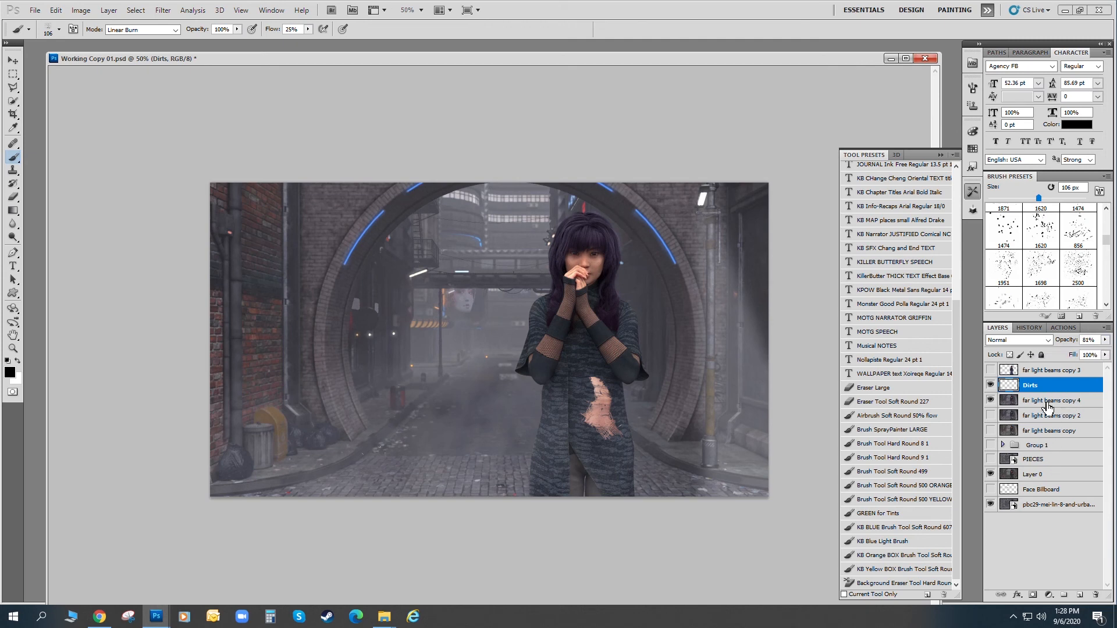
Duplicate the Dirts and far light beams copy 4 layers together and merge the two duplicates into one layer.
left_click(1047, 401, "shift")
left_click(109, 10)
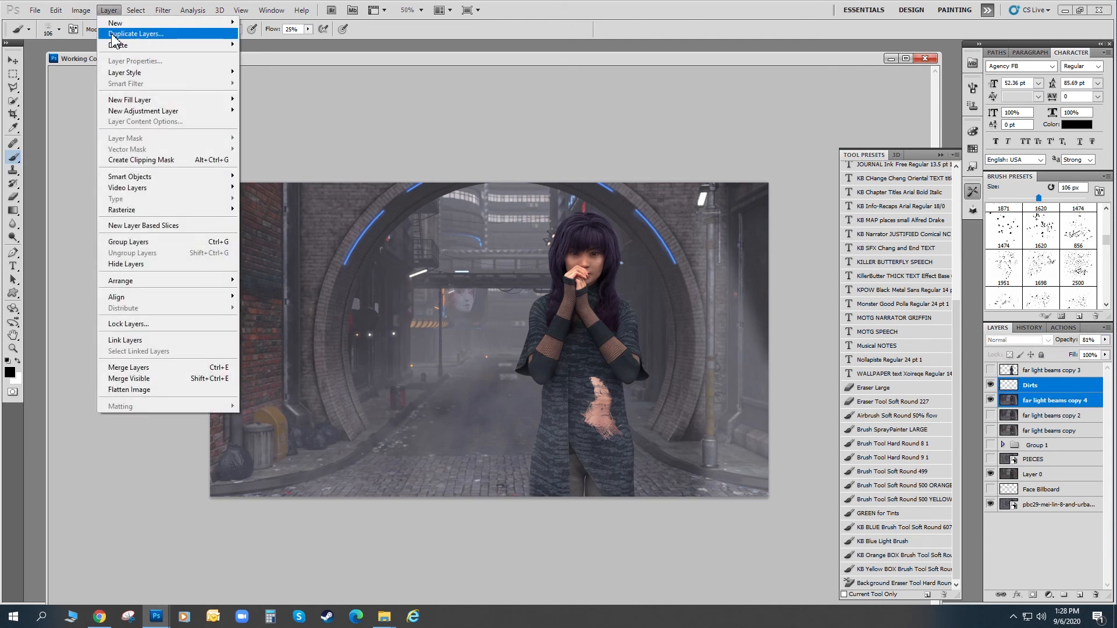
left_click(117, 35)
left_click(651, 195)
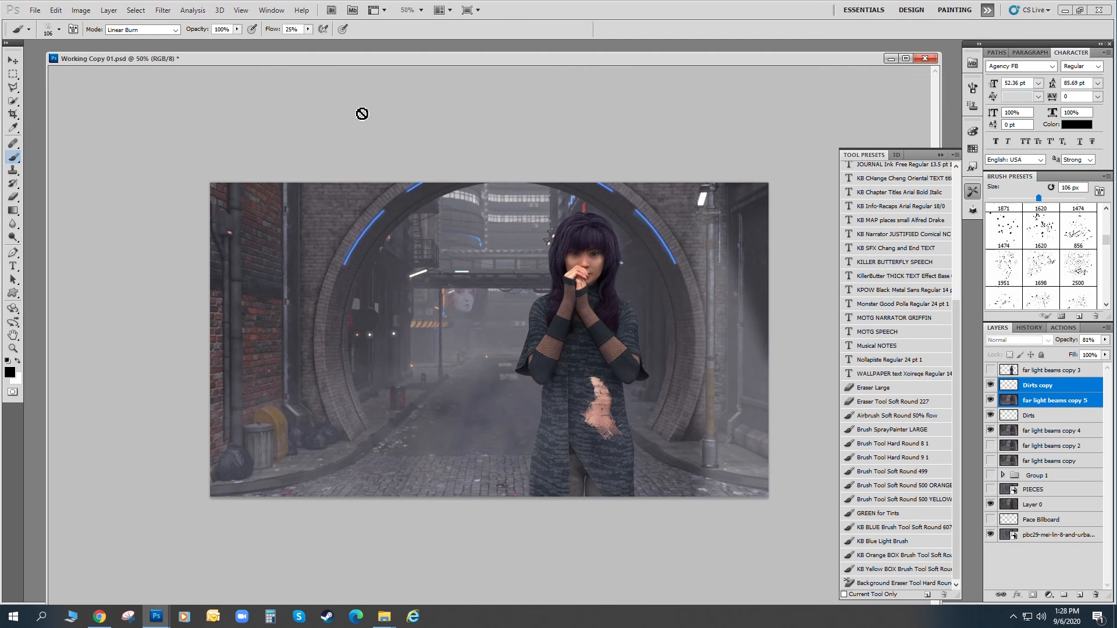
left_click(110, 10)
left_click(133, 367)
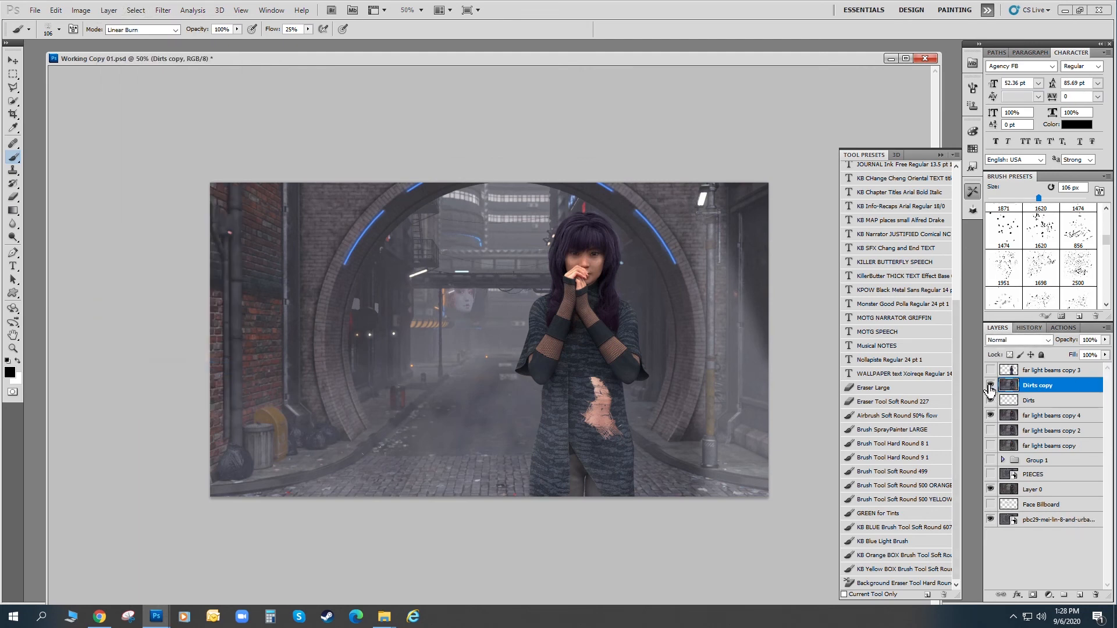
Move far light beams copy 3 directly beneath Layer 0 and rename the merged Dirts copy layer as Closer to end.
left_click_drag(1041, 374, 1050, 495)
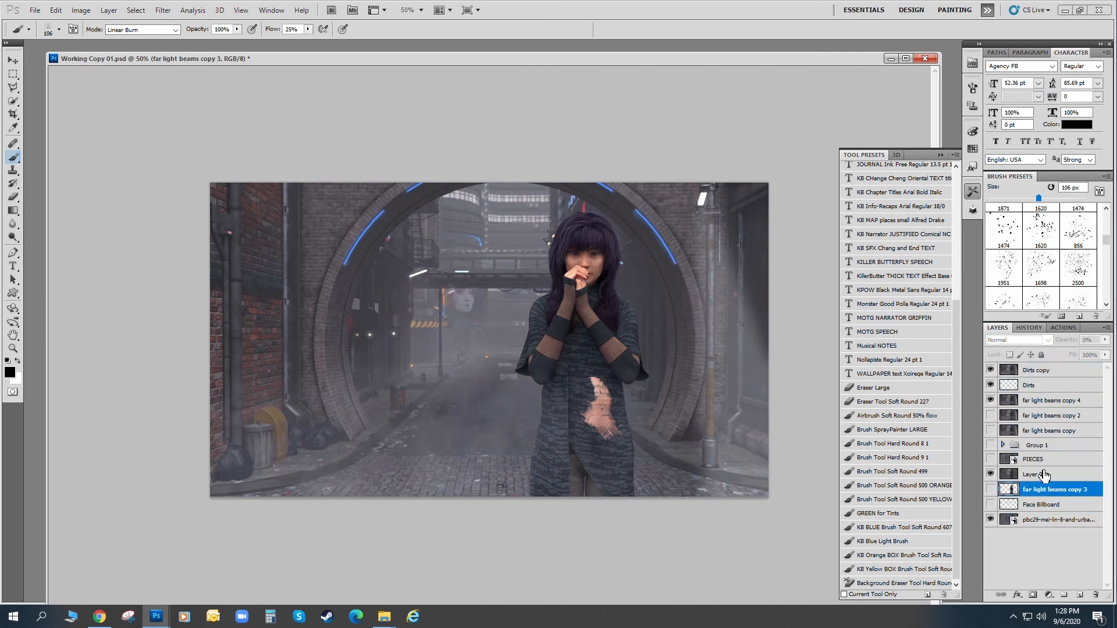
left_click(1008, 372)
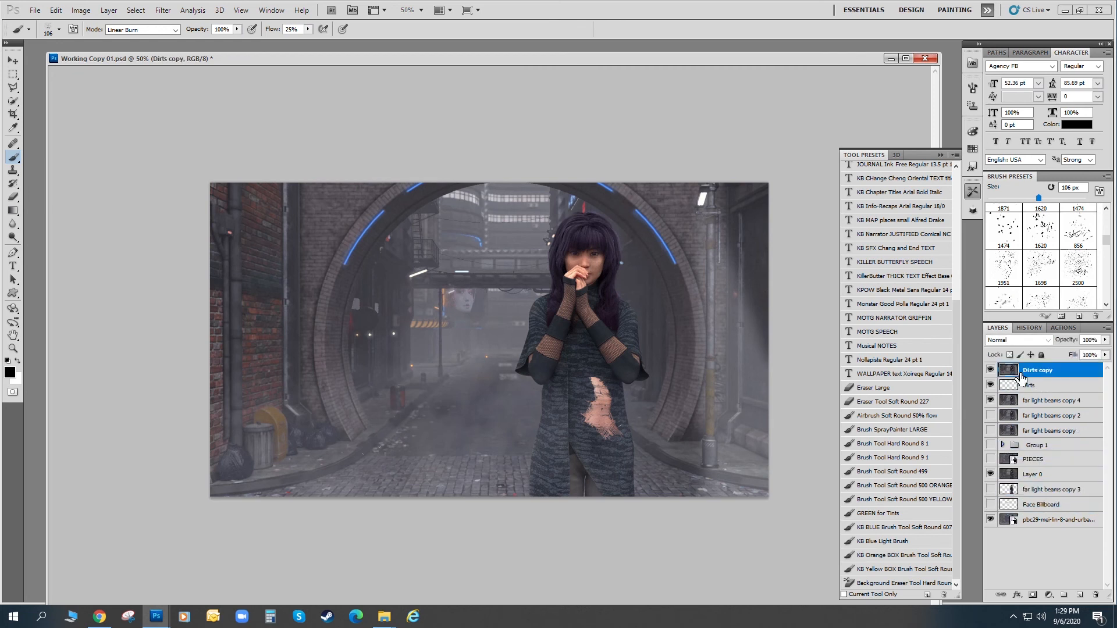
double_click(1035, 370)
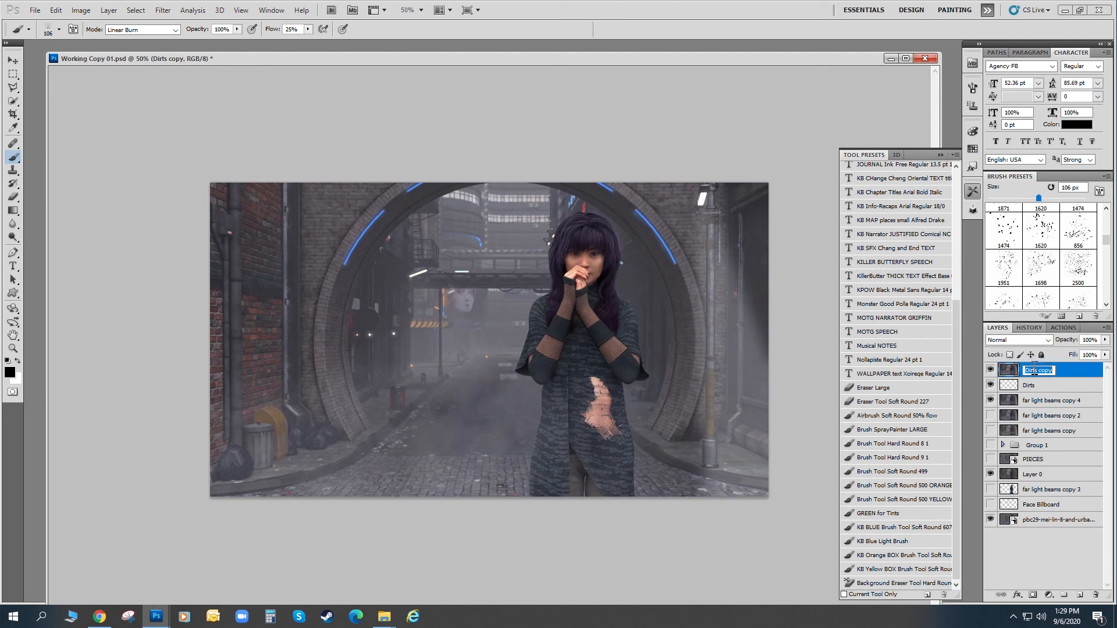
type("M")
type("loser to end")
key("Return")
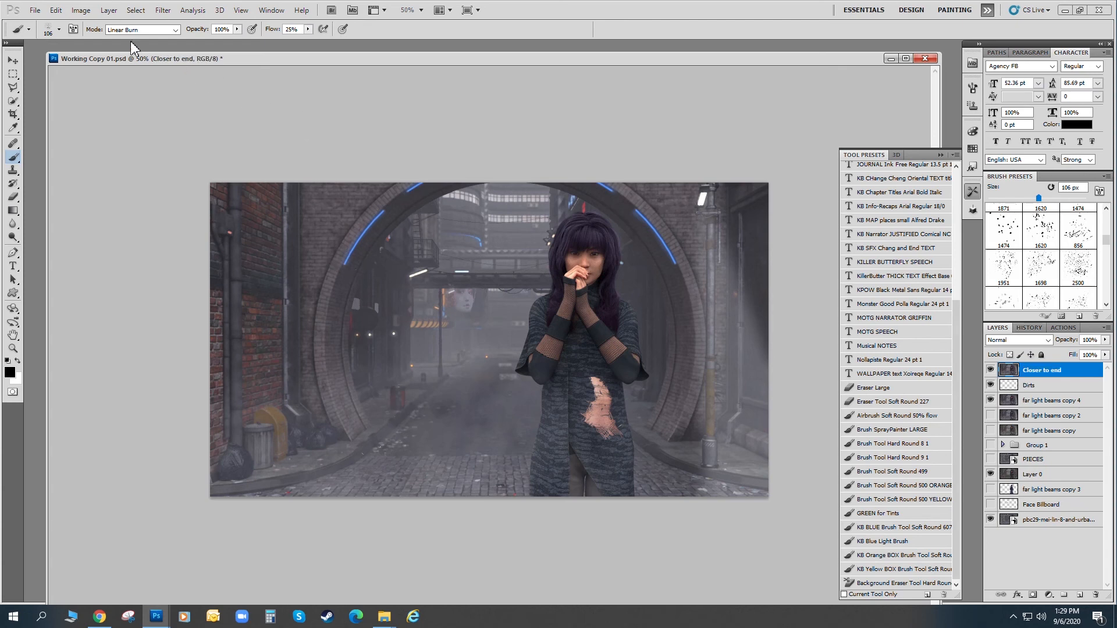
Duplicate the Closer to end layer under the suggested name and open the duplicate in the Xycod PhotoDonut filter.
left_click(107, 10)
left_click(119, 33)
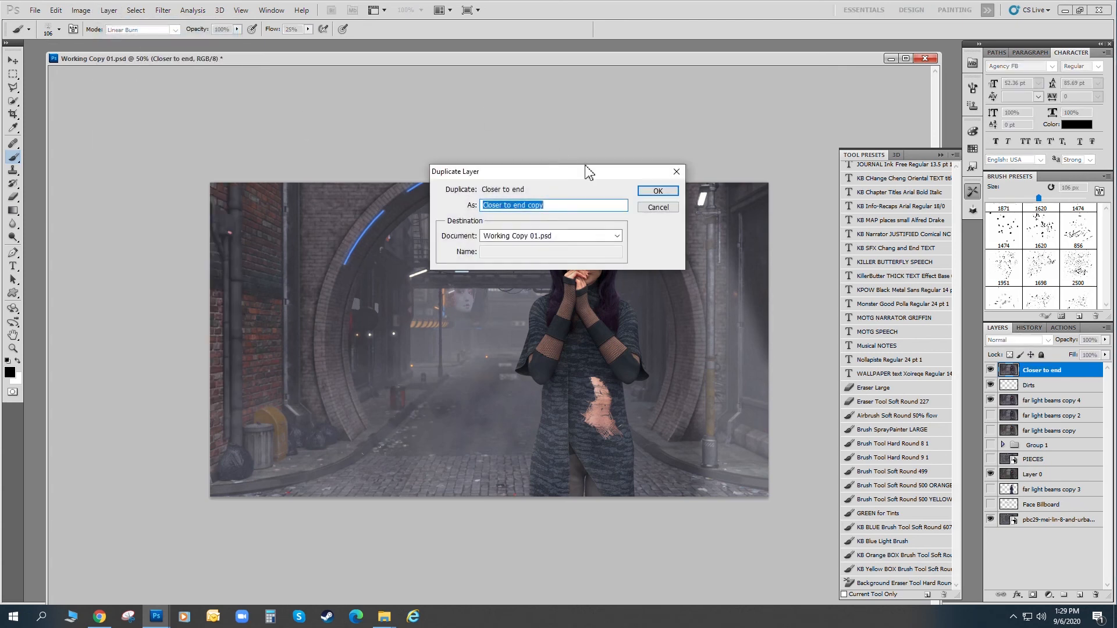
left_click(656, 192)
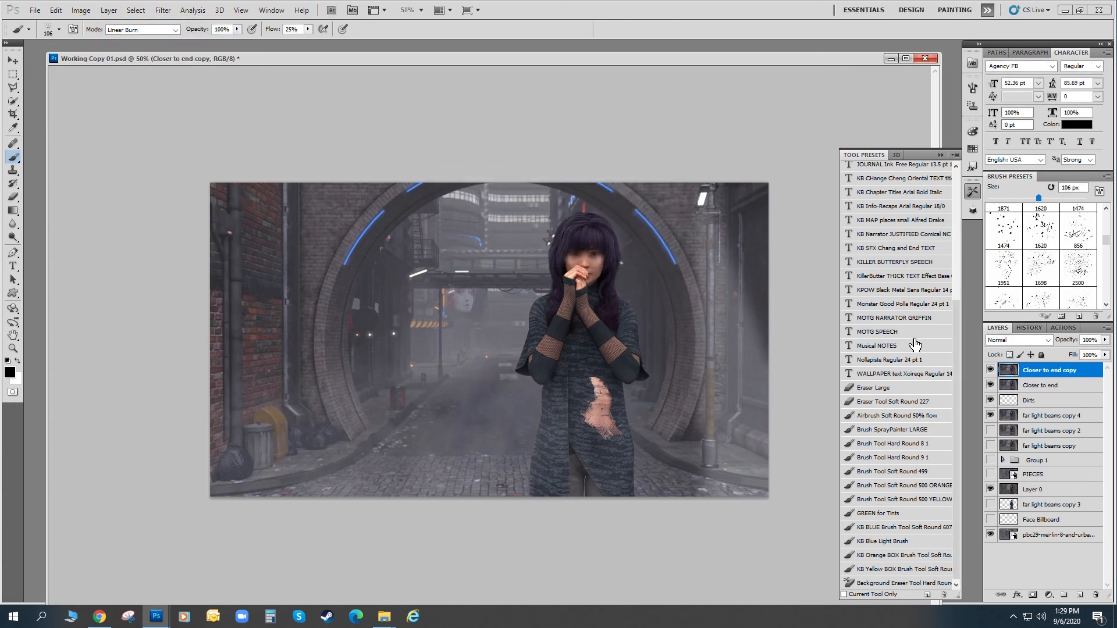
left_click(162, 10)
mouse_move(207, 366)
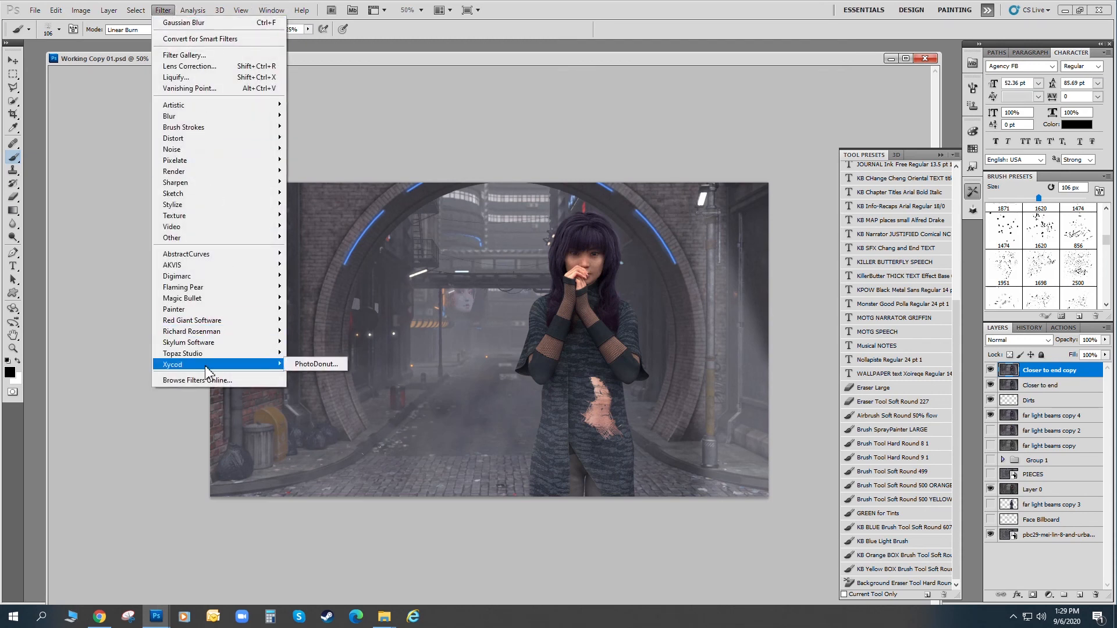
left_click(314, 365)
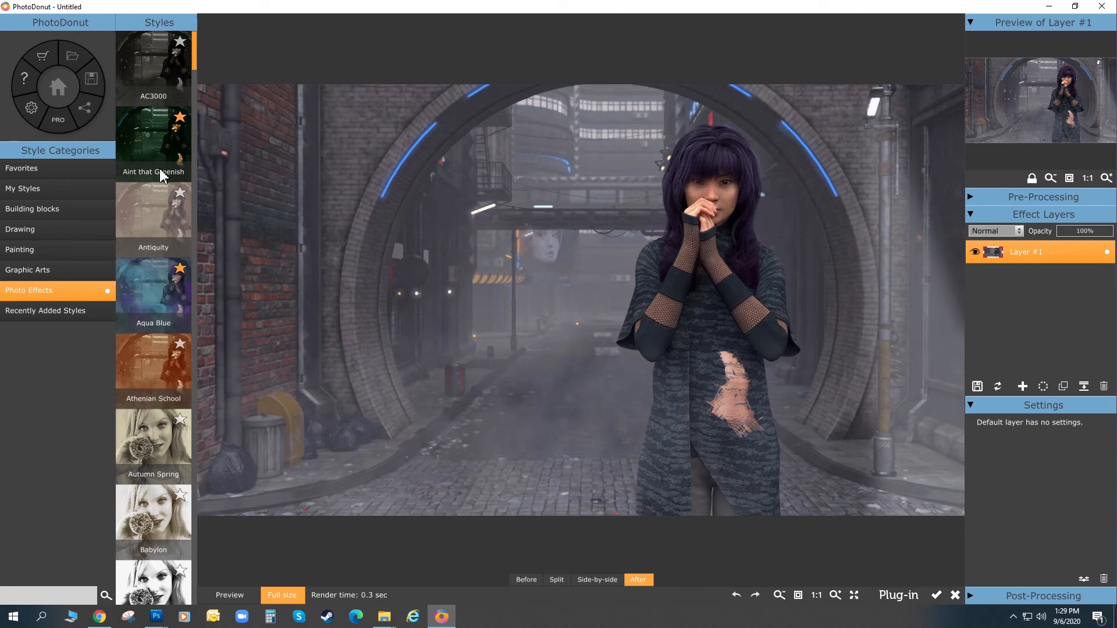
Try the AC3000, Aint that Greenish and Antiquity photo effects, and apply Aqua Blue, returning to the host with PhotoDonut kept open.
left_click(149, 68)
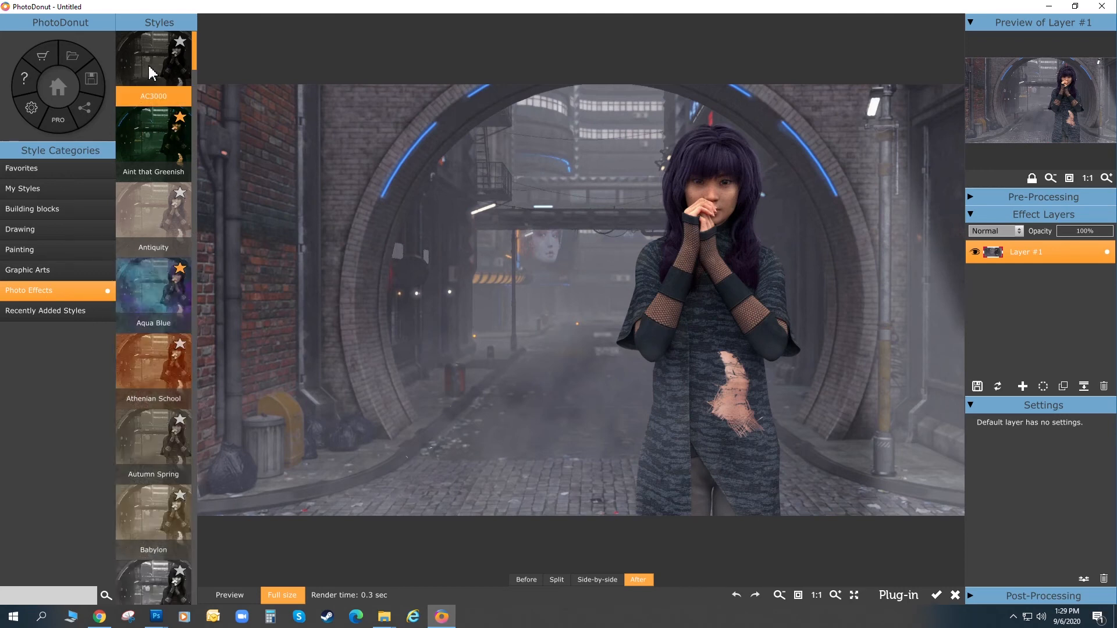
left_click(153, 132)
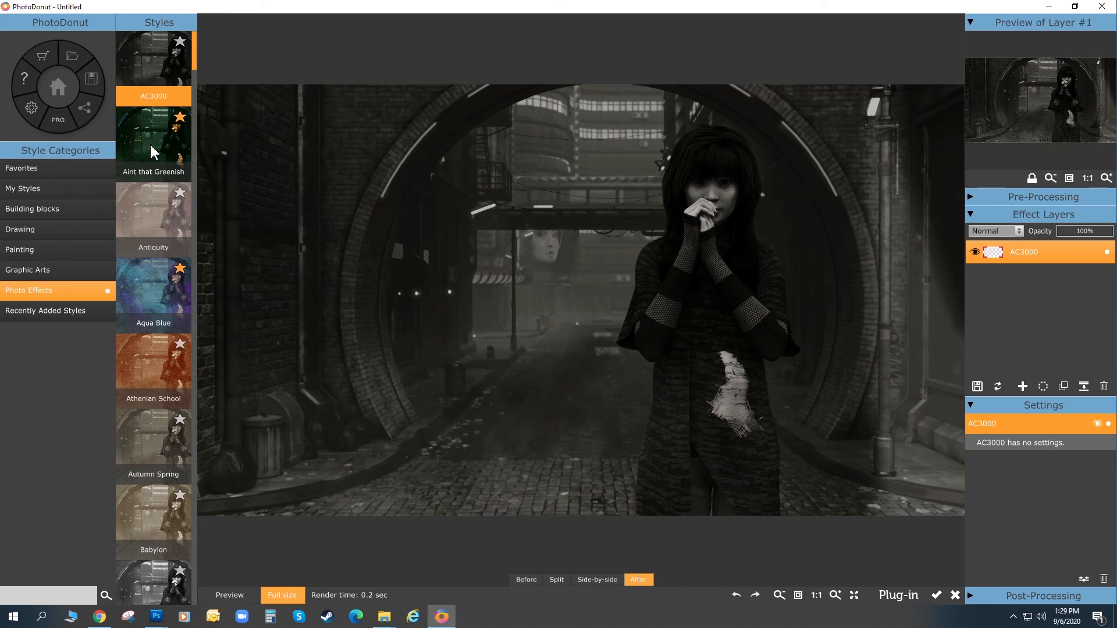
left_click(160, 229)
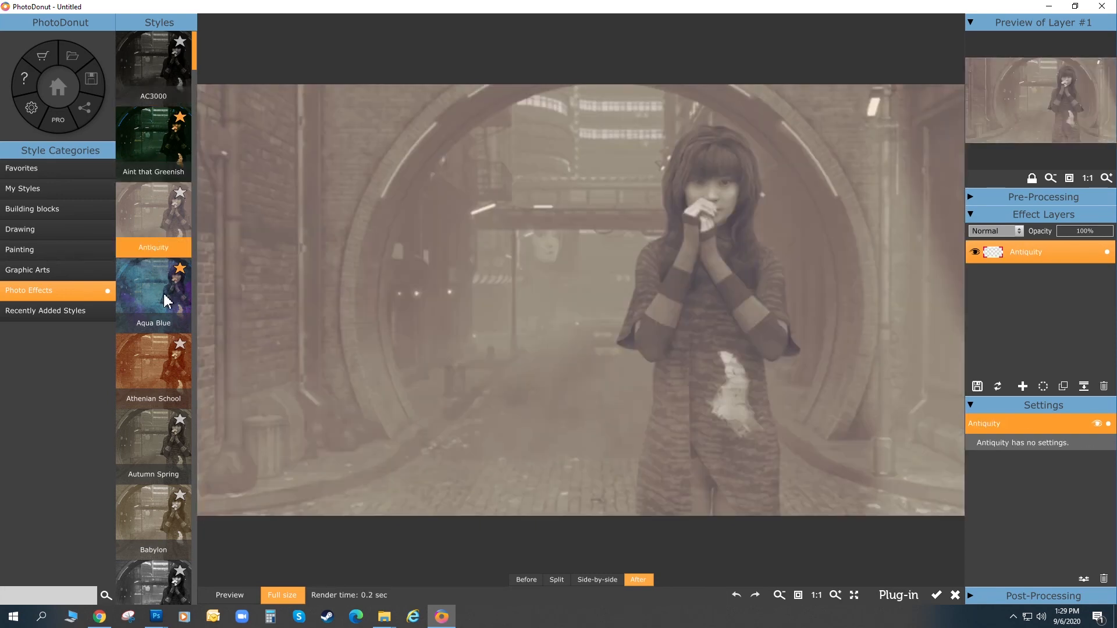
left_click(161, 294)
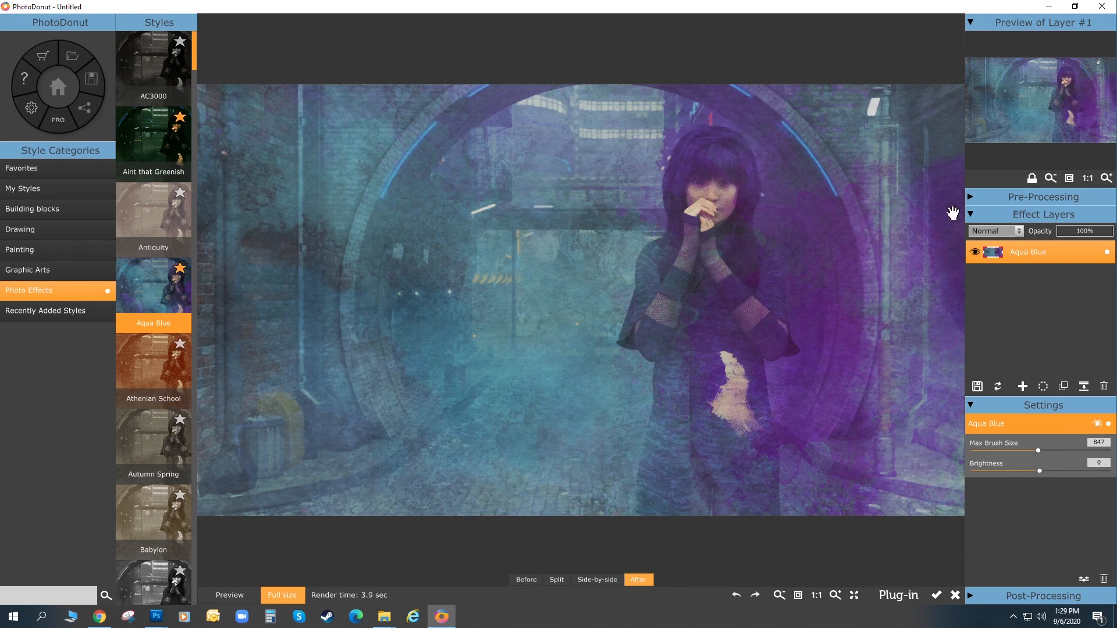
left_click(937, 595)
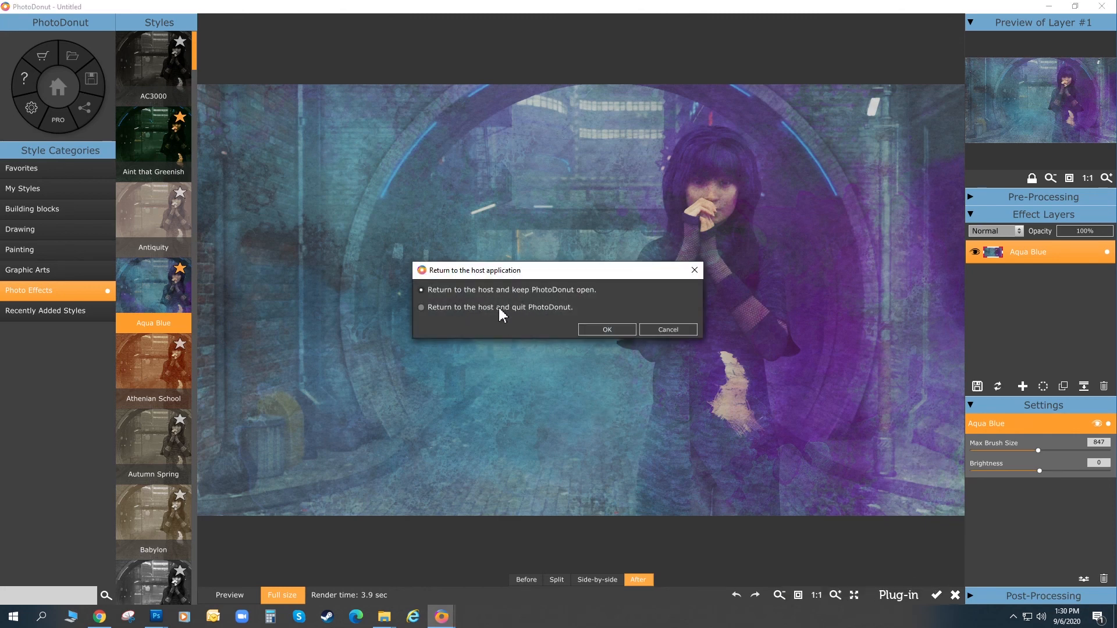
left_click(605, 330)
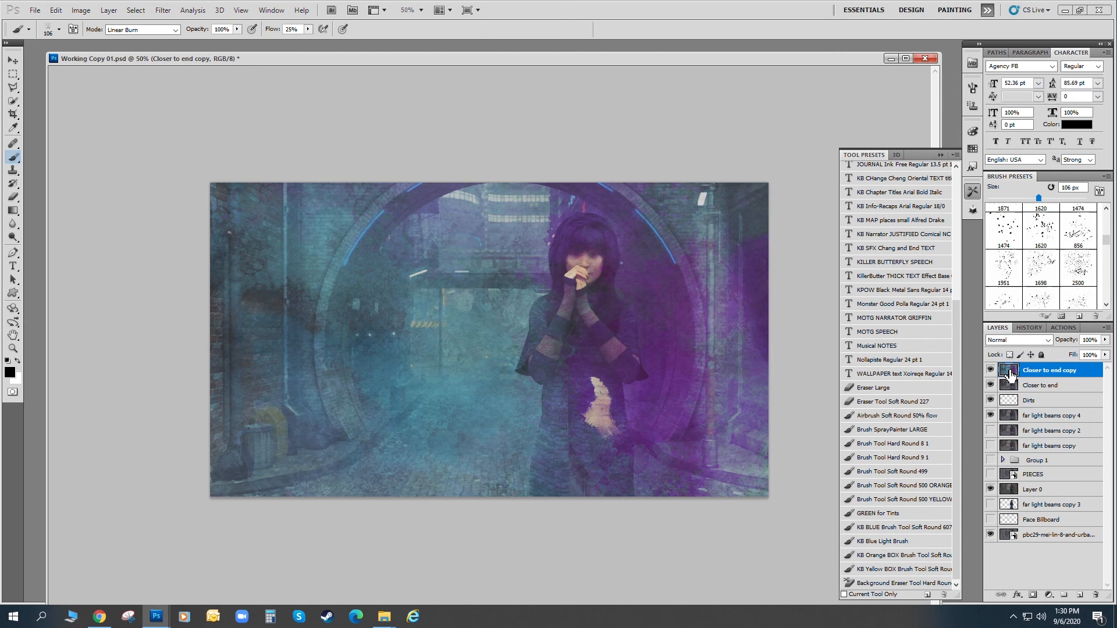
Lower the Aqua Blue layer's opacity to 24% and compare the scene with that layer hidden and shown.
left_click(1104, 339)
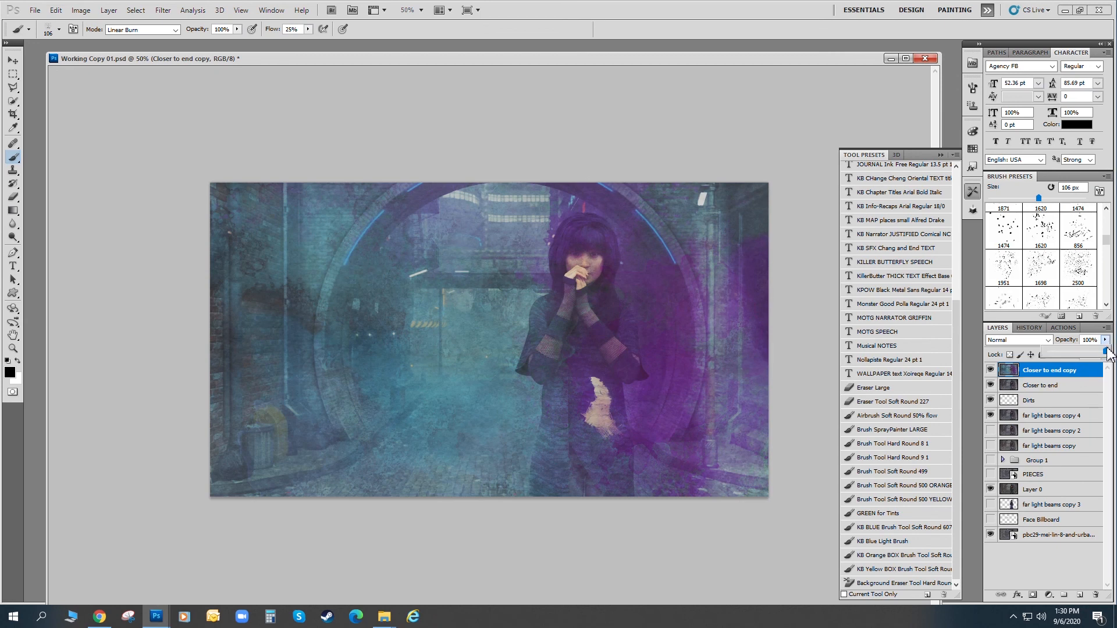
left_click_drag(1105, 351, 1067, 358)
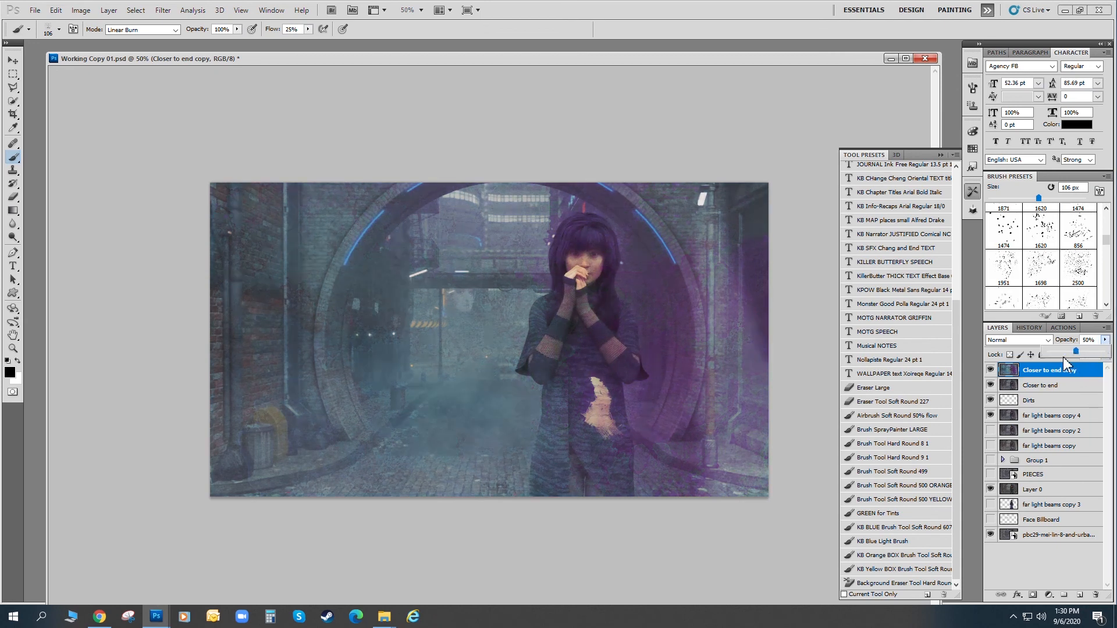
left_click_drag(1075, 352, 1065, 362)
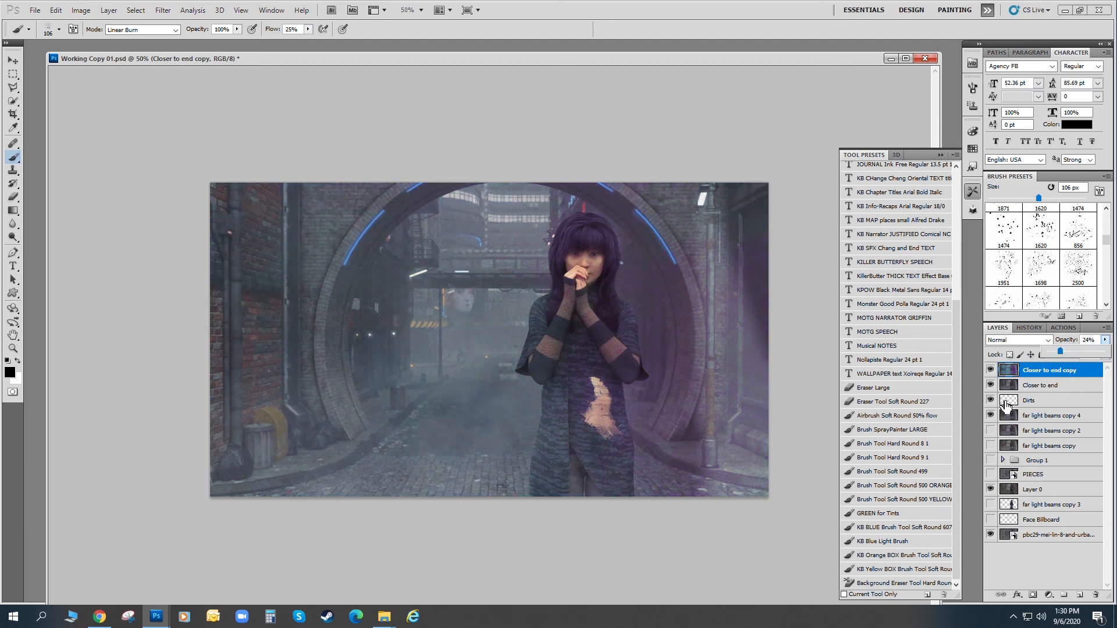
left_click(991, 371)
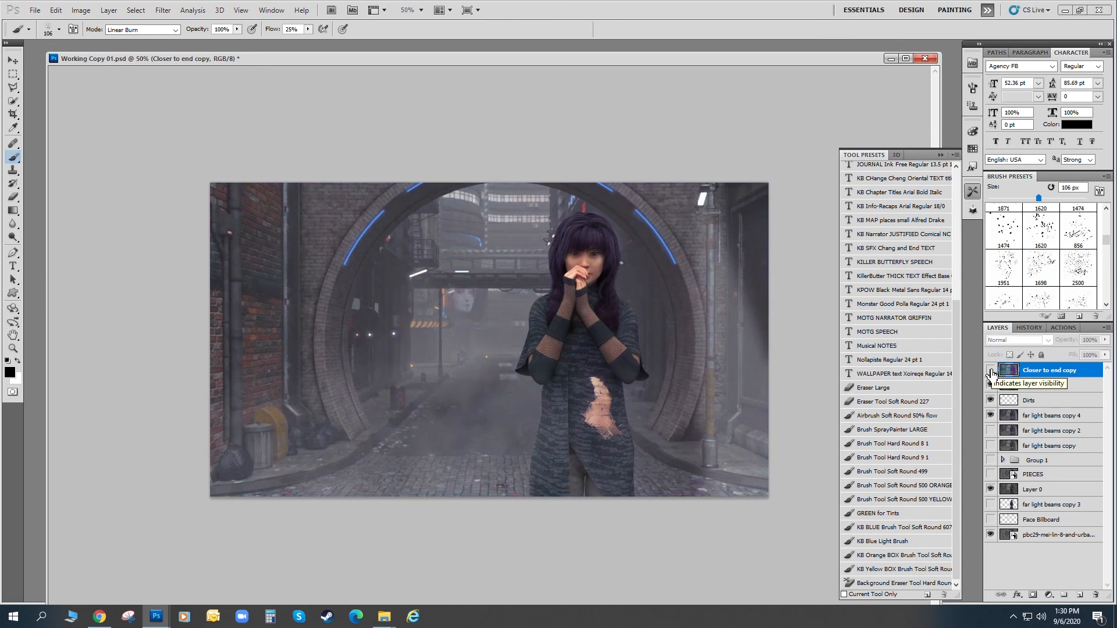
left_click(991, 371)
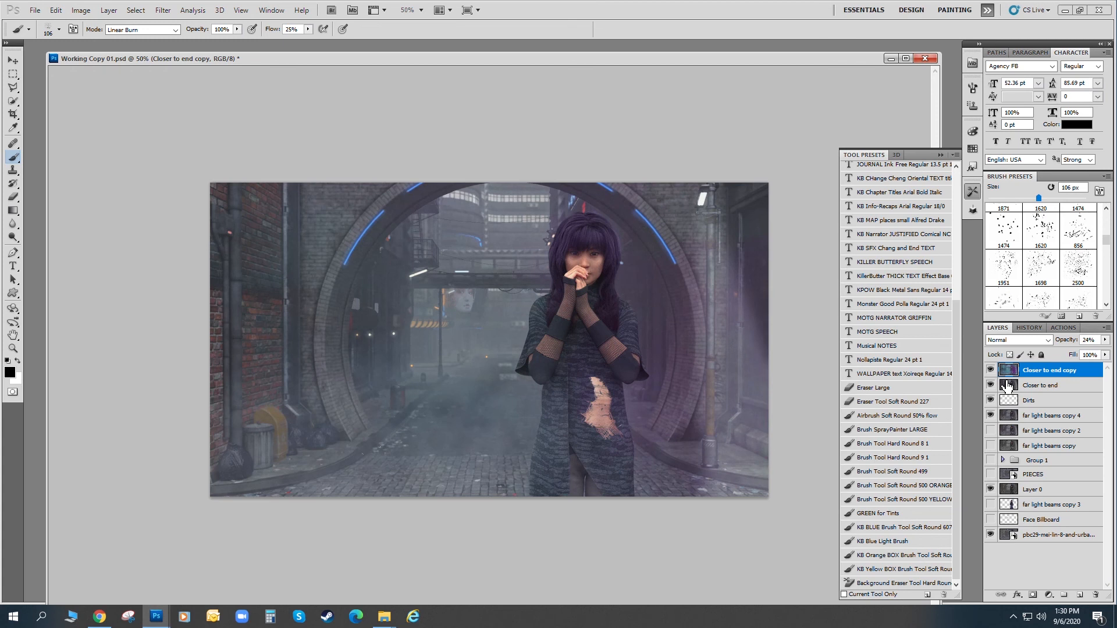
left_click(990, 371)
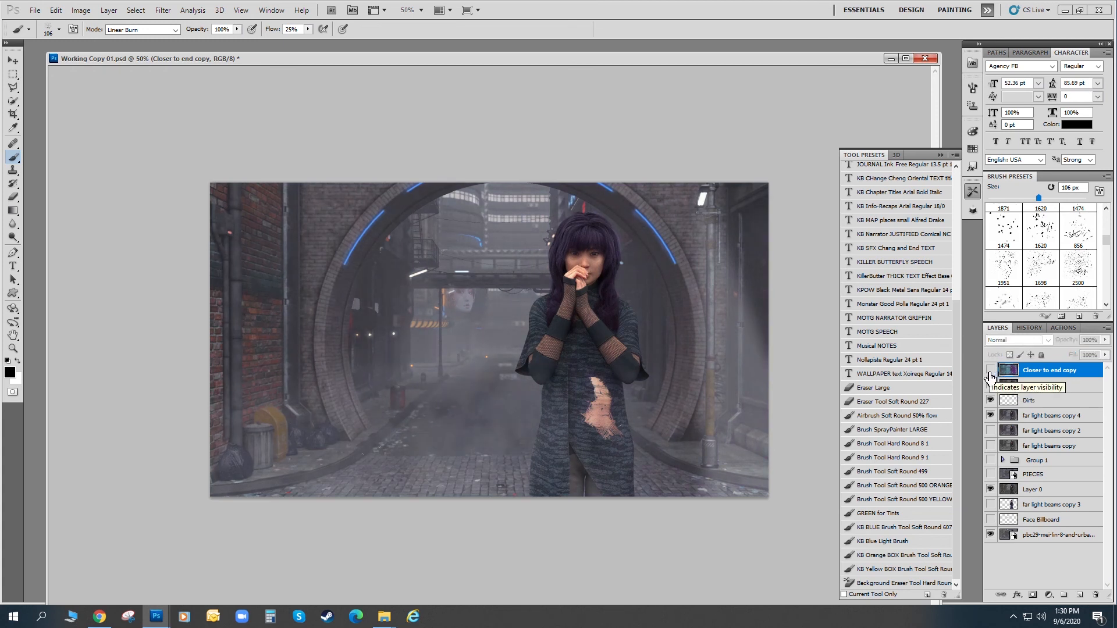
left_click(990, 371)
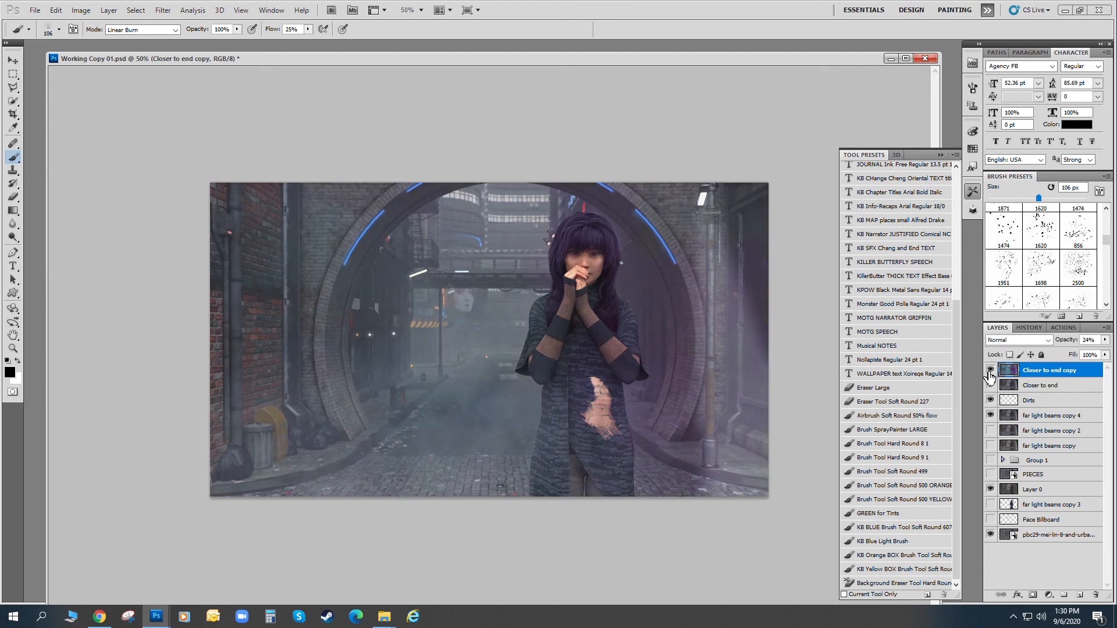
Duplicate Closer to end and Closer to end copy together and merge the two duplicates into one layer.
left_click(1046, 389)
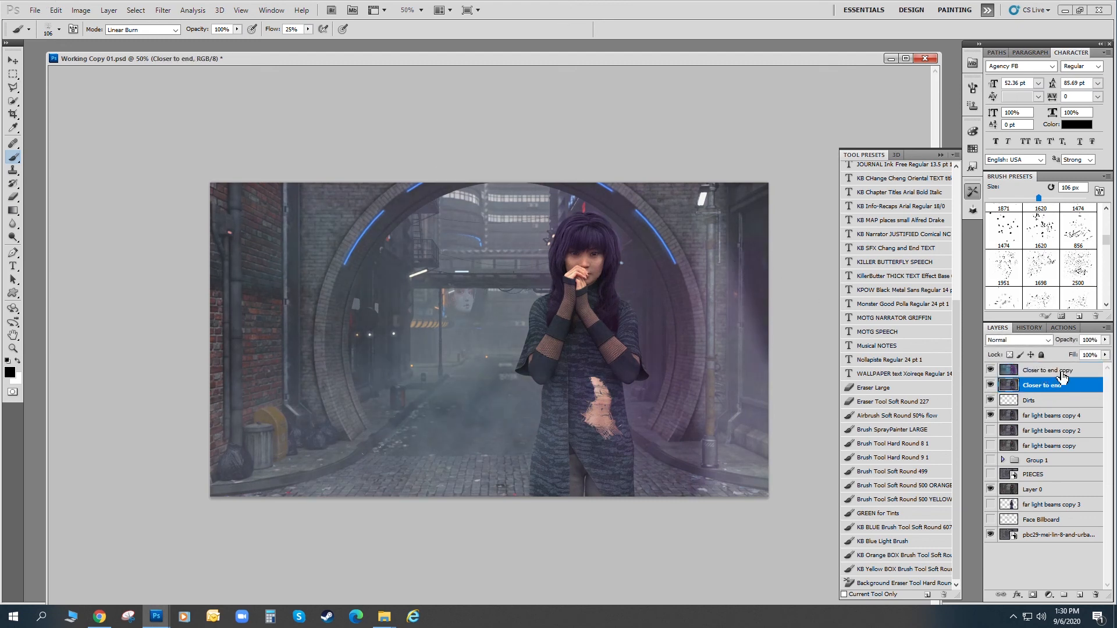
left_click(1062, 373, "shift")
left_click(109, 10)
left_click(156, 33)
left_click(654, 190)
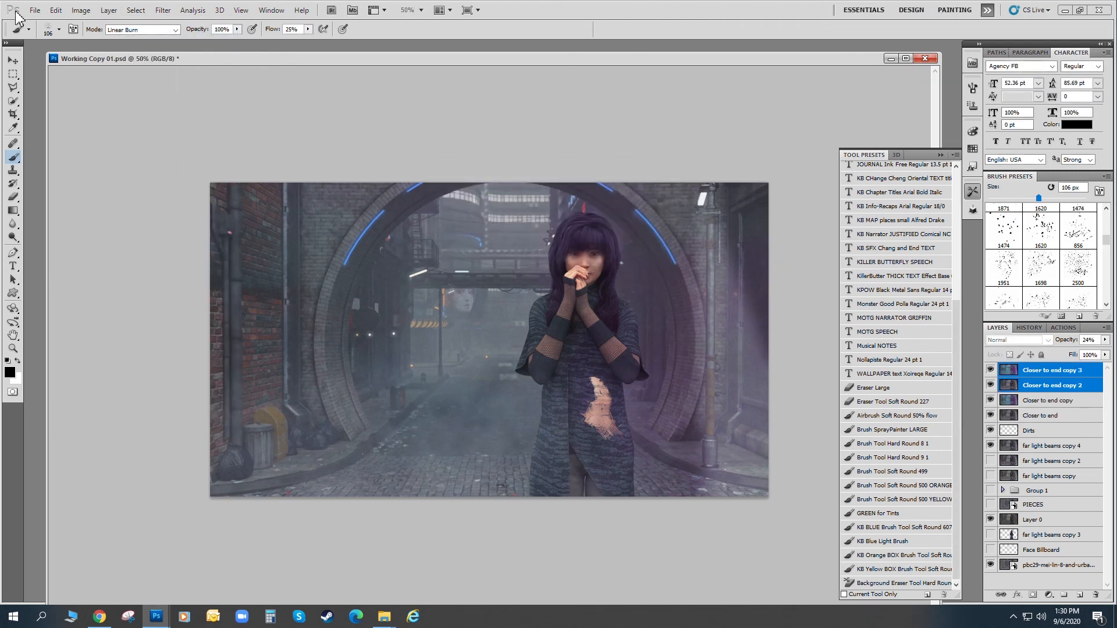
left_click(109, 10)
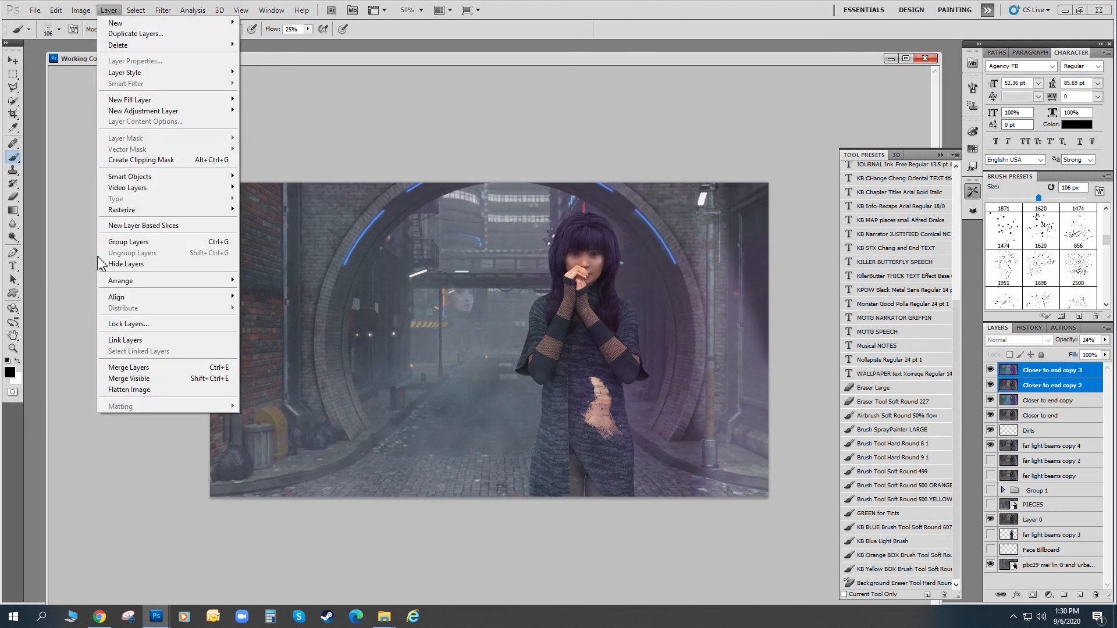
left_click(129, 368)
Hide the layers from Closer to end copy to far light beams copy 4, and group everything down to far light beams copy in a hidden group.
left_click_drag(990, 385, 993, 434)
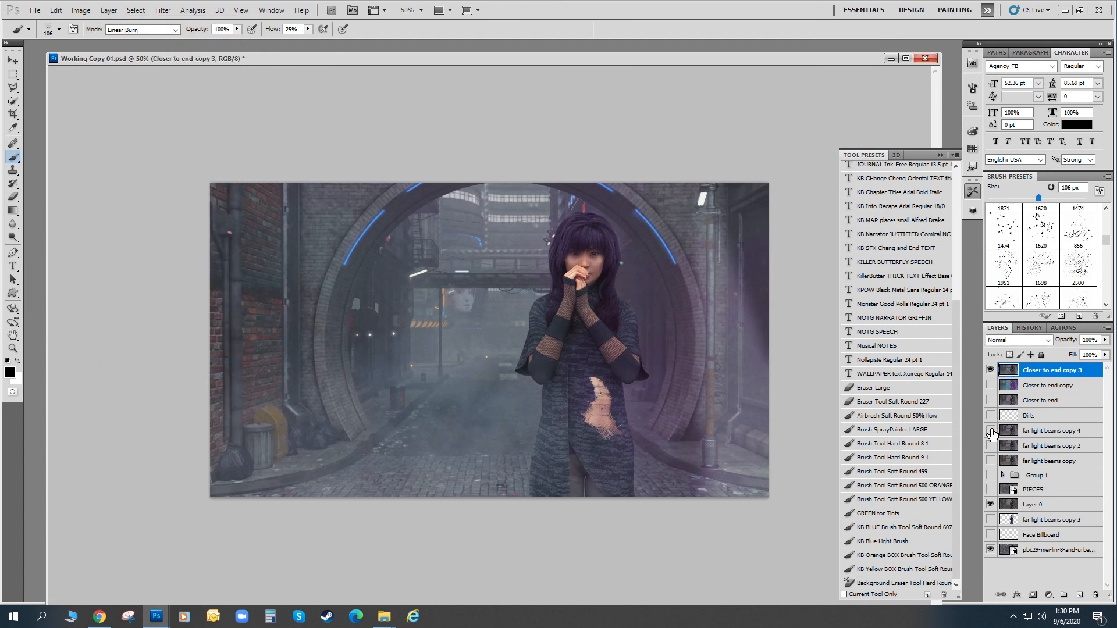
left_click(1047, 386)
left_click(1050, 461, "shift")
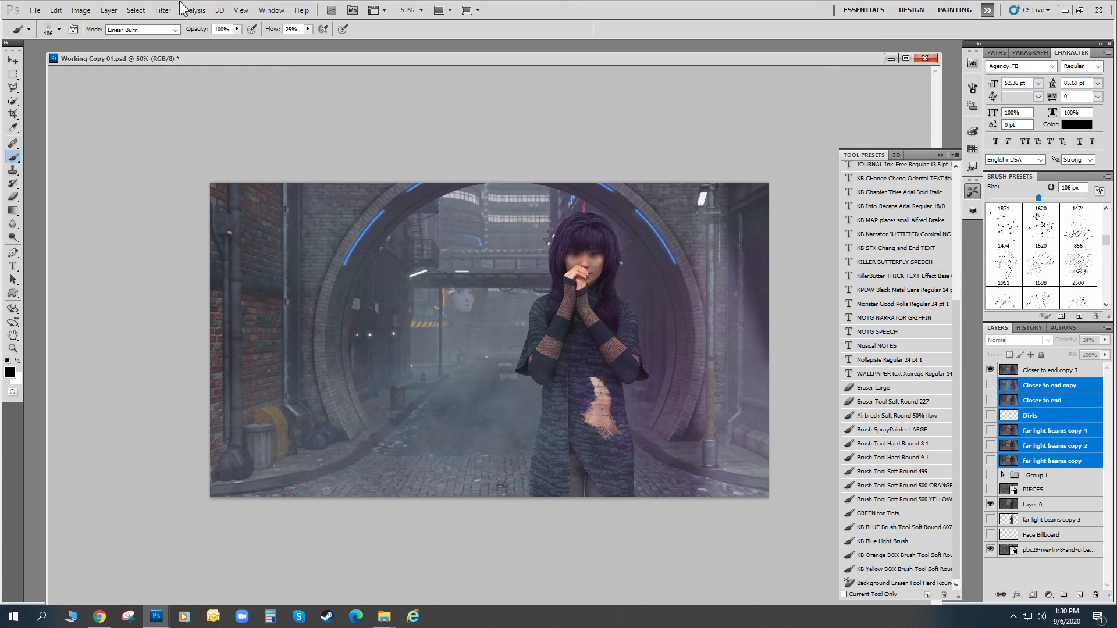
left_click(109, 10)
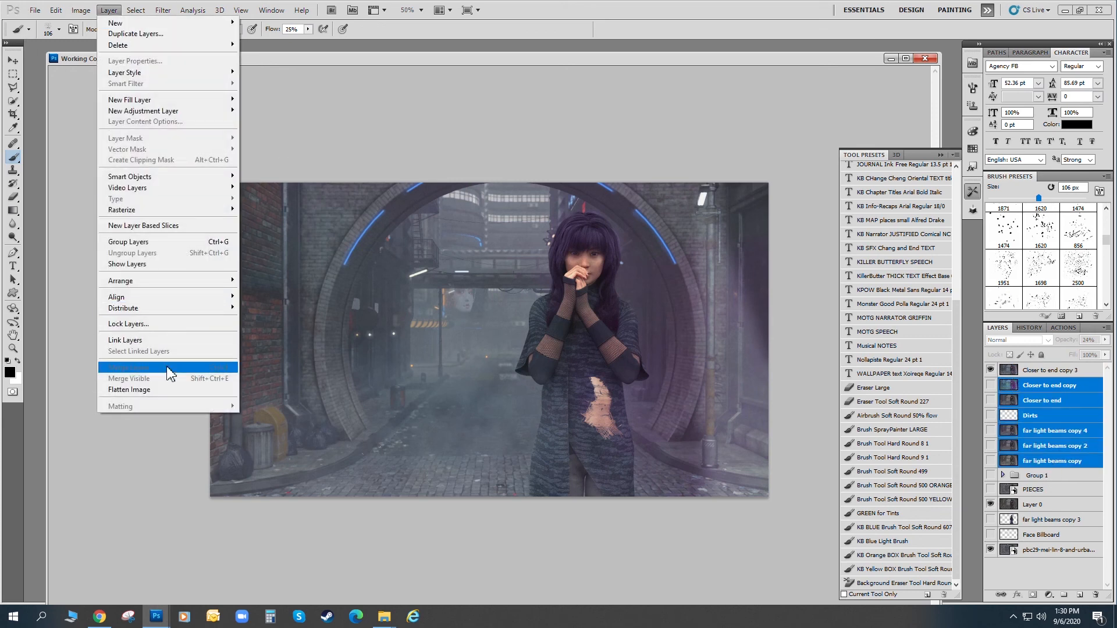
left_click(128, 241)
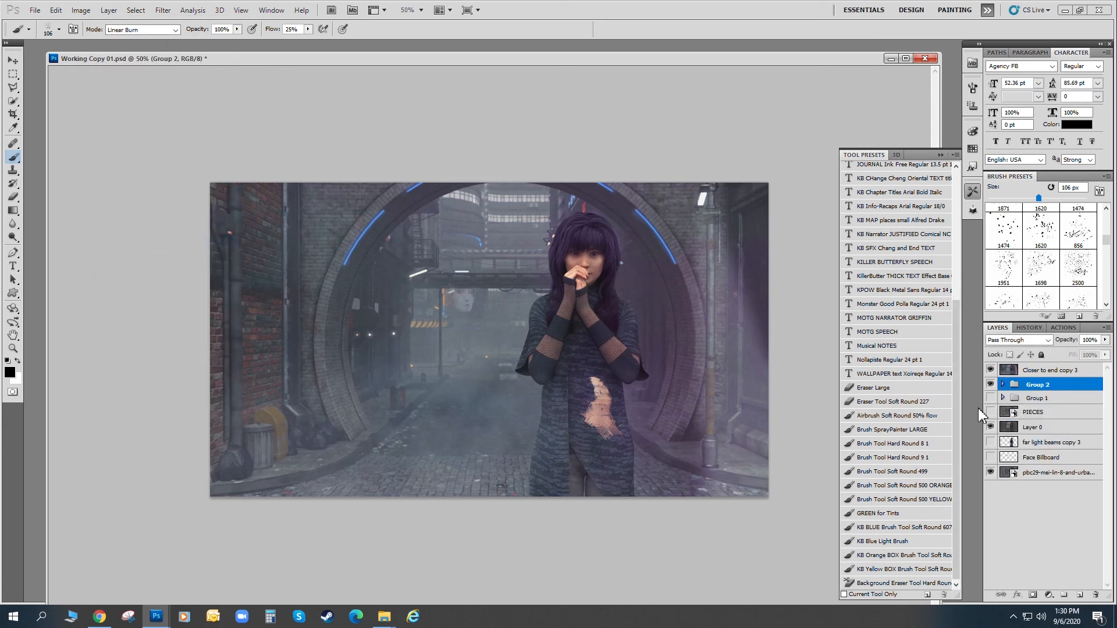
left_click(990, 384)
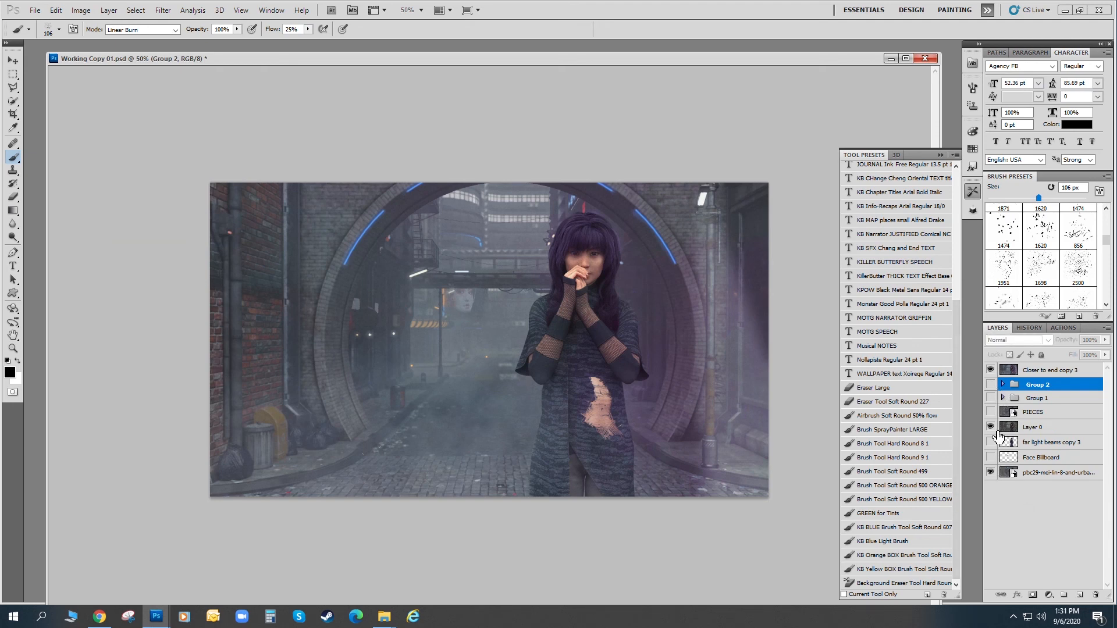
Compare the merged Closer to end copy 3 layer hidden and shown against the original render, leaving it visible and selected.
left_click(990, 428)
left_click(991, 370)
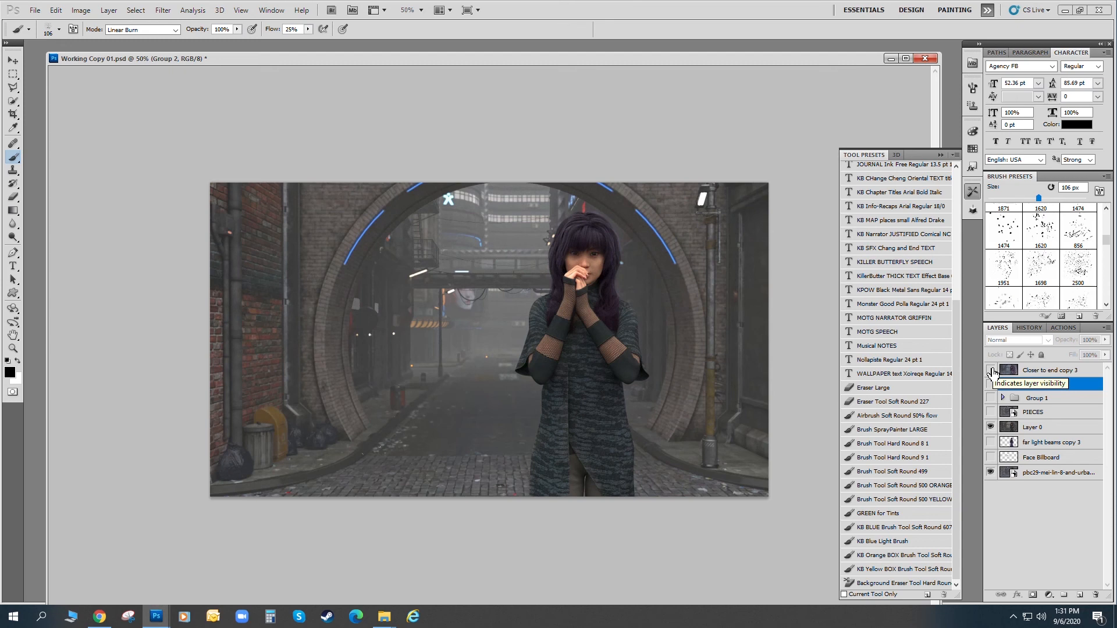
left_click(991, 371)
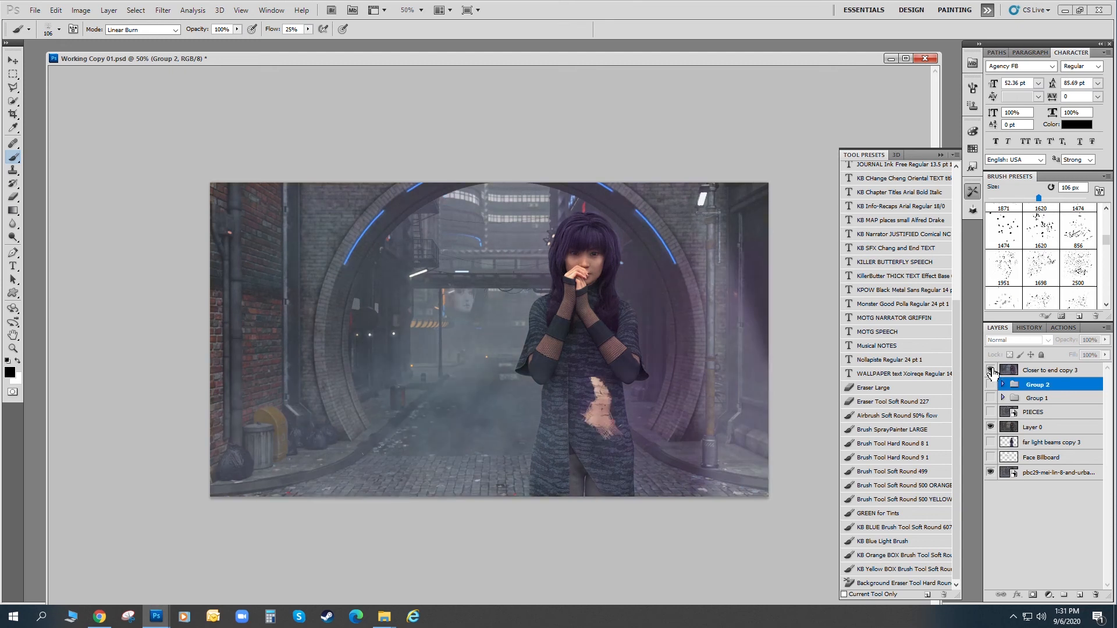
left_click(990, 371)
left_click(991, 371)
left_click(1058, 372)
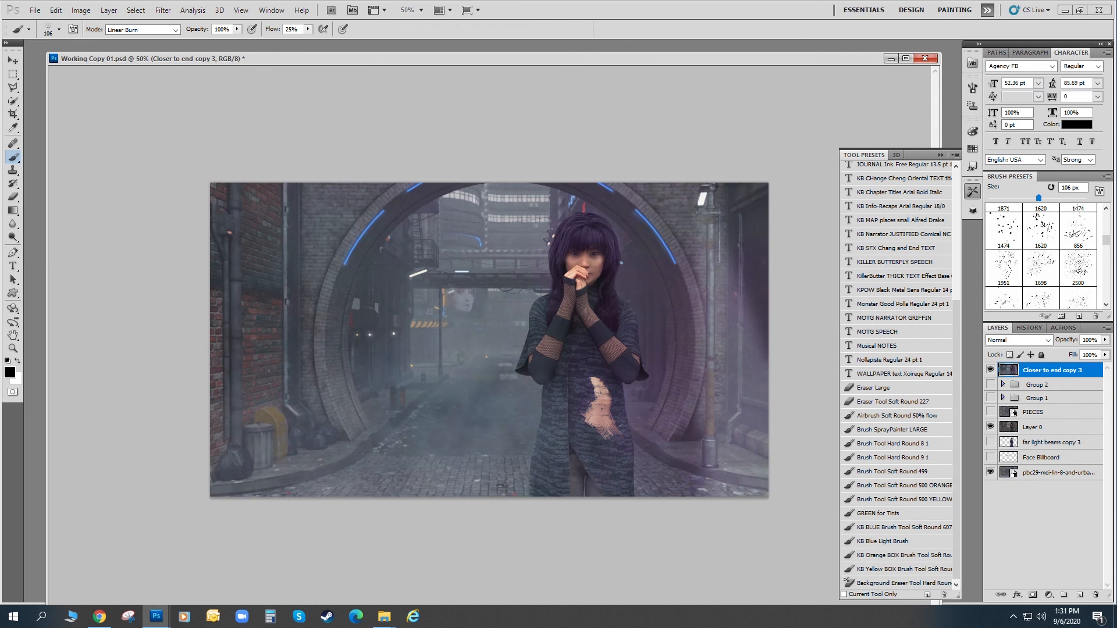
Switch to the Chrome forum thread "How can this image be improved?" and review its two original images and the replies.
left_click_drag(1116, 17, 1032, 17)
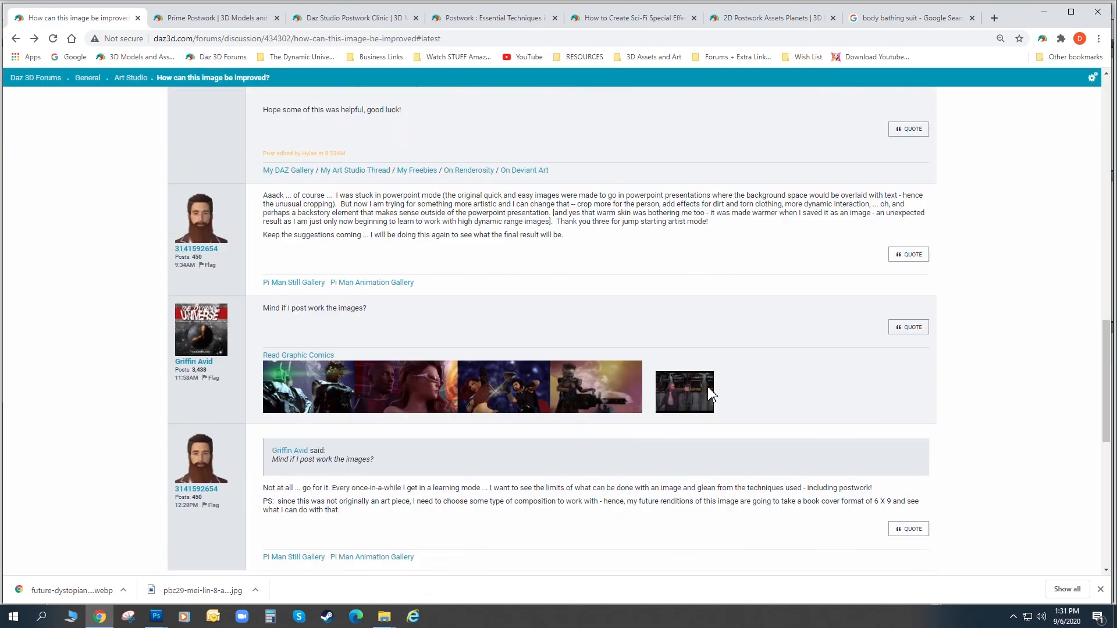
scroll(721, 389, "up", 20)
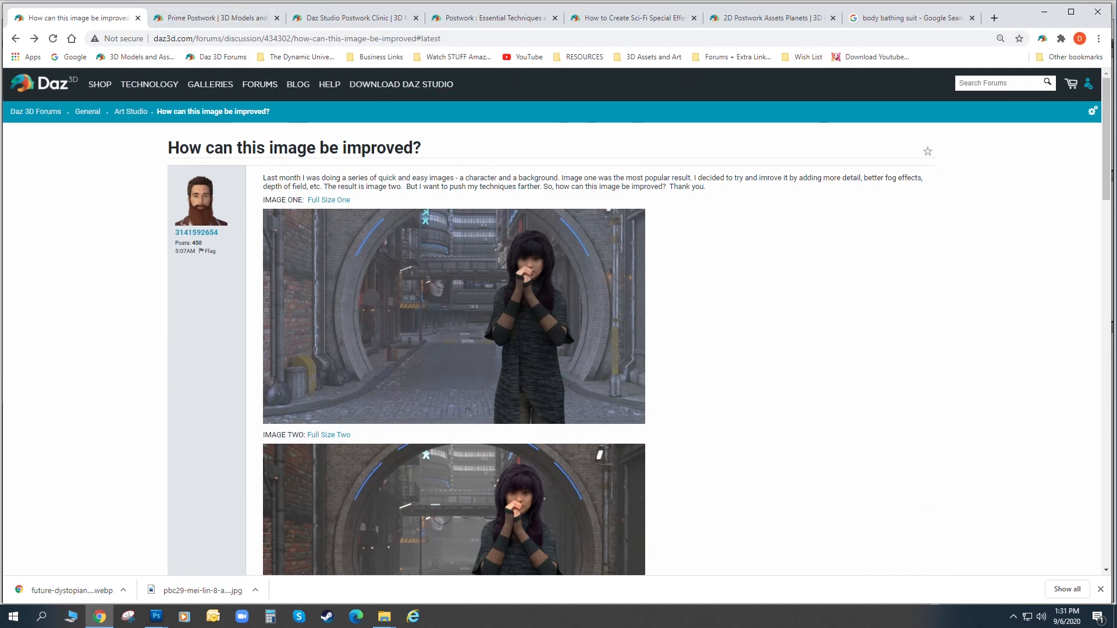
left_click_drag(1025, 9, 1027, 6)
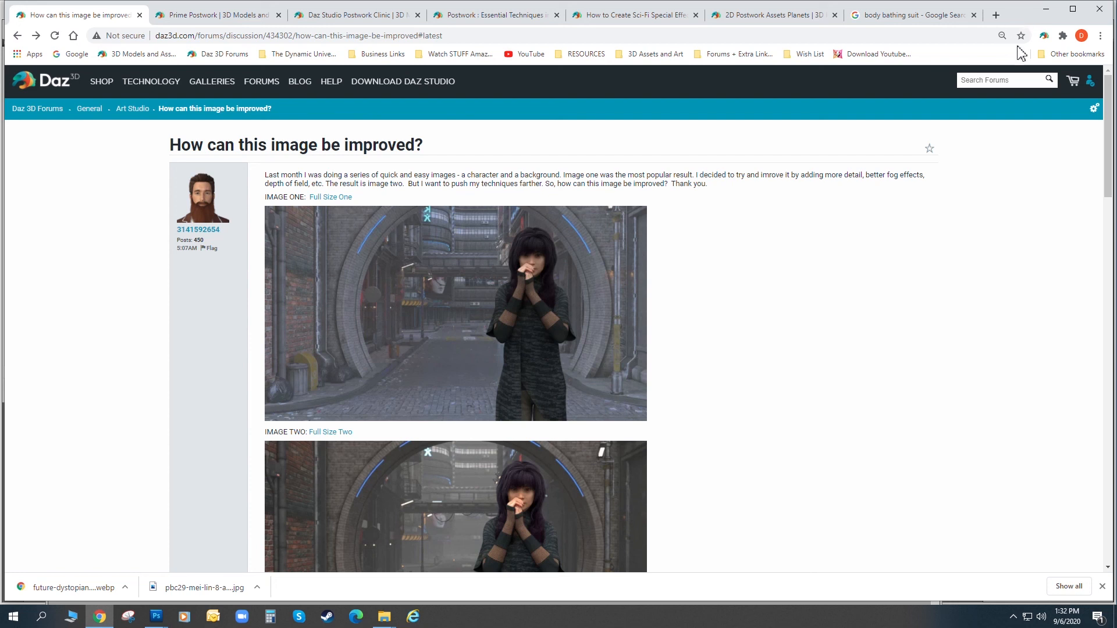
scroll(756, 287, "down", 15)
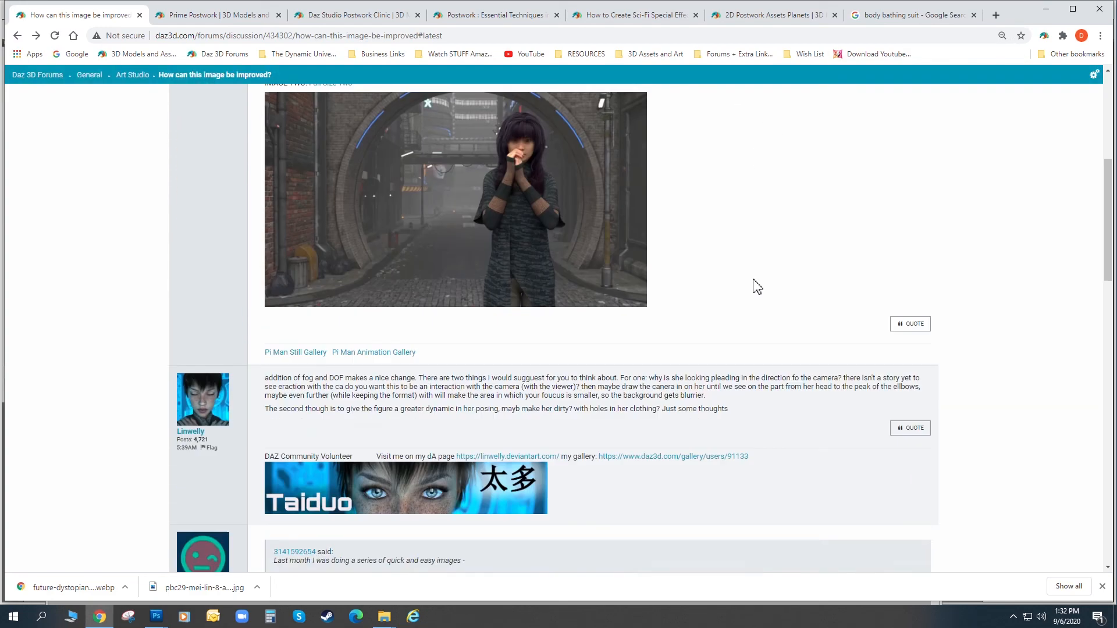
scroll(756, 287, "down", 5)
scroll(755, 285, "up", 20)
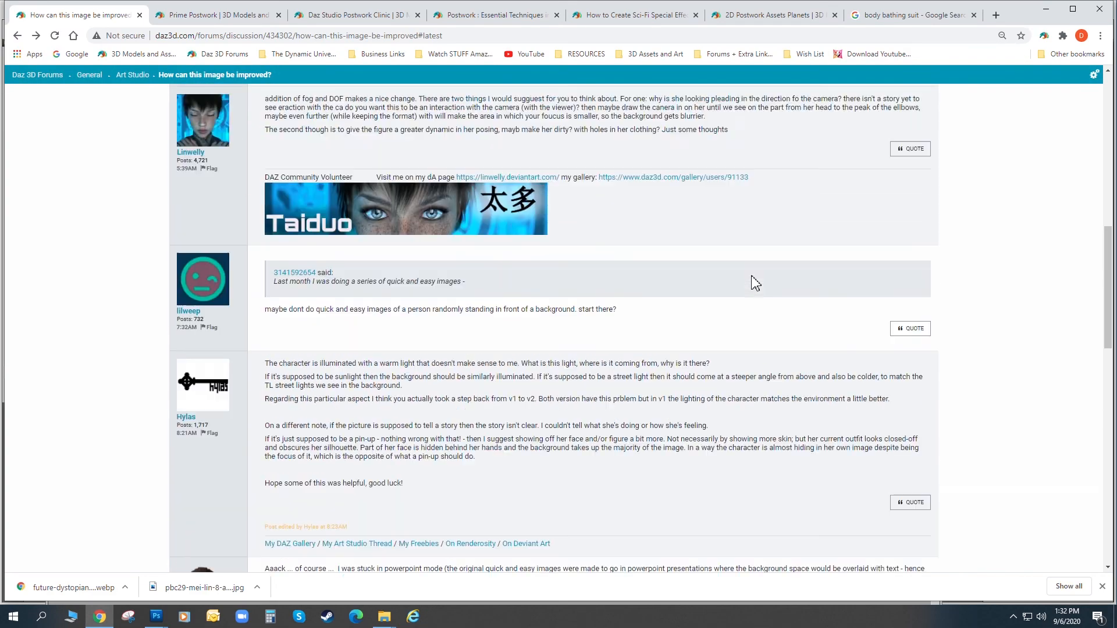
scroll(754, 283, "up", 1)
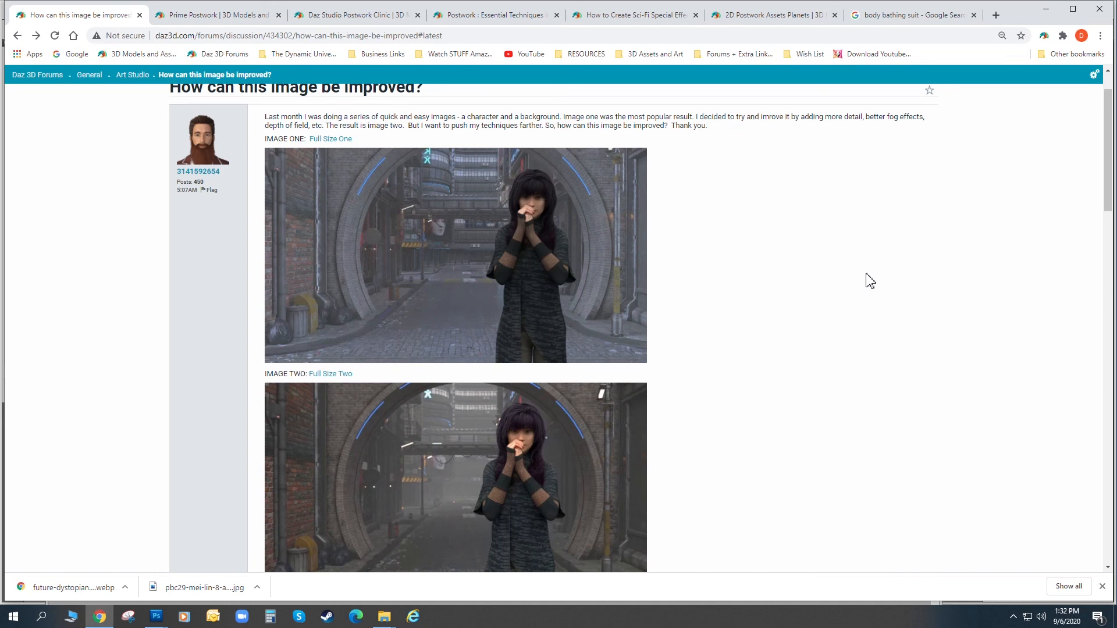
scroll(870, 281, "down", 5)
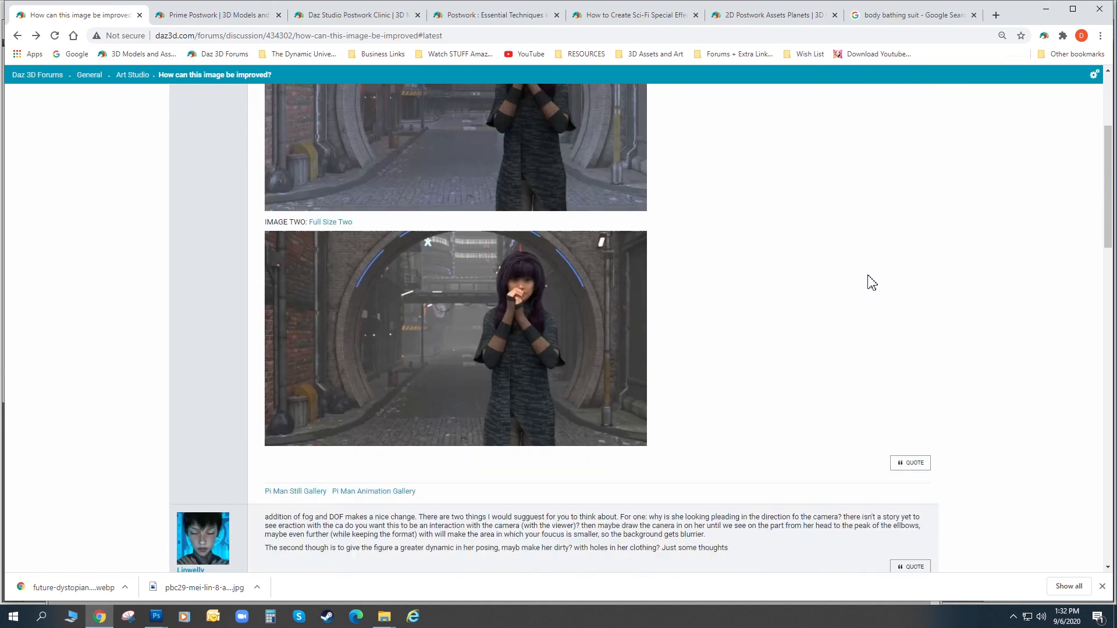
scroll(869, 283, "up", 6)
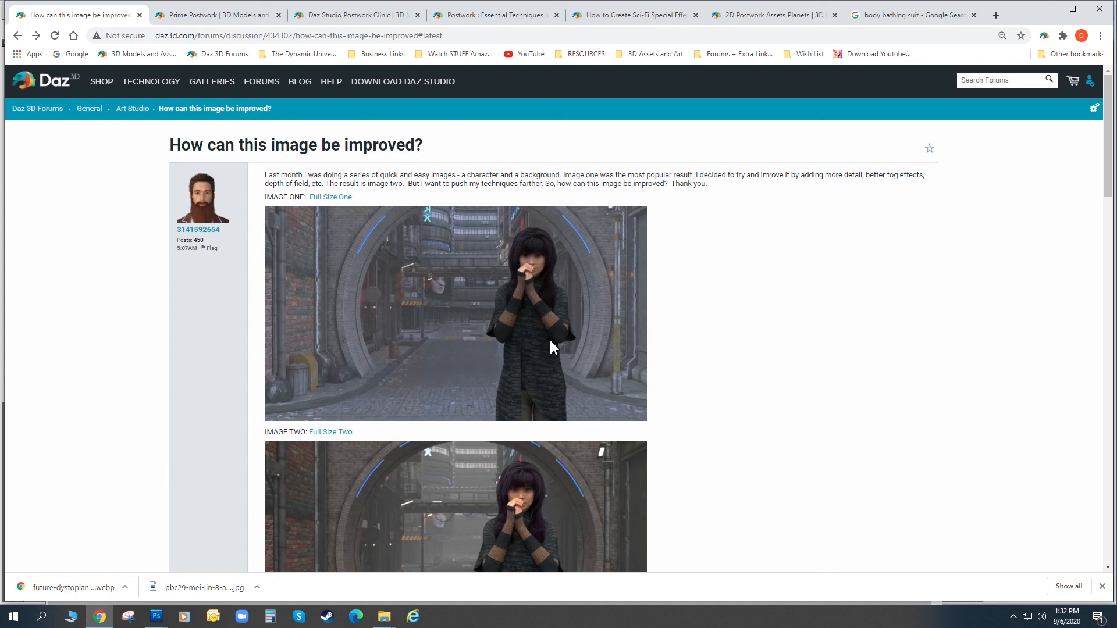
scroll(558, 339, "down", 3)
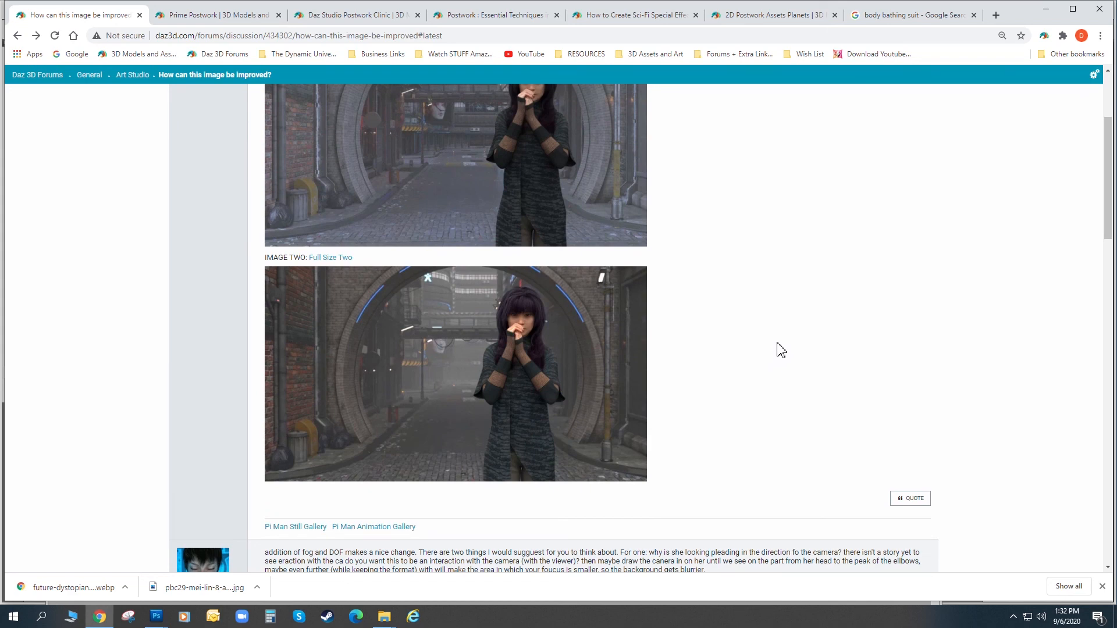
scroll(782, 351, "up", 3)
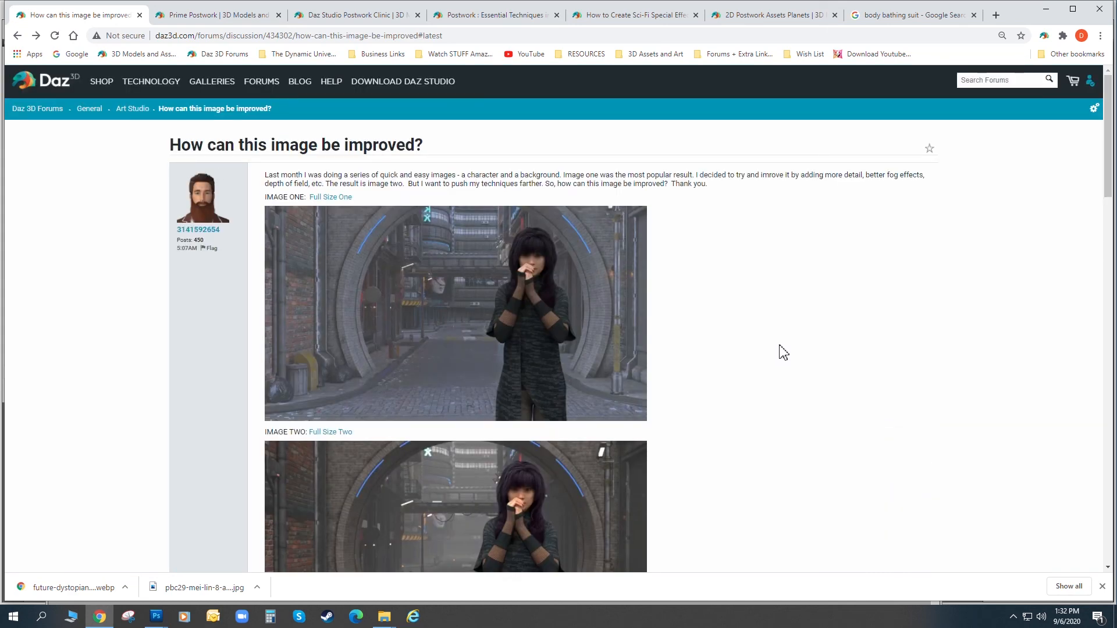
Look over the Prime Postwork and Daz Studio Postwork Clinic product pages, including their cover art and preview images.
left_click(220, 21)
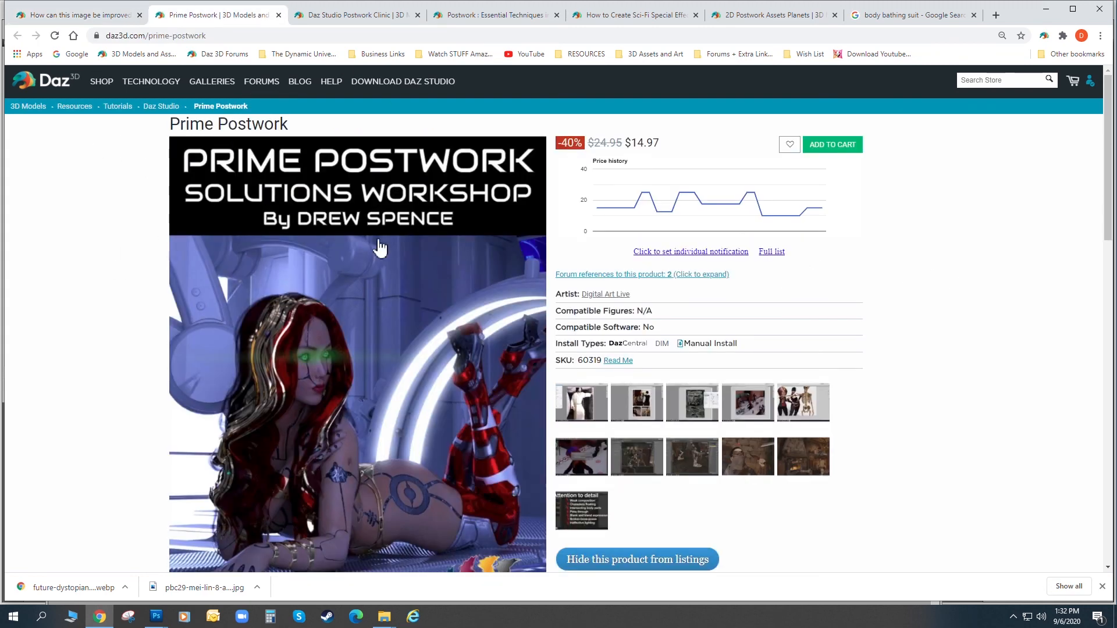
scroll(382, 257, "down", 3)
scroll(401, 317, "up", 3)
scroll(400, 317, "down", 3)
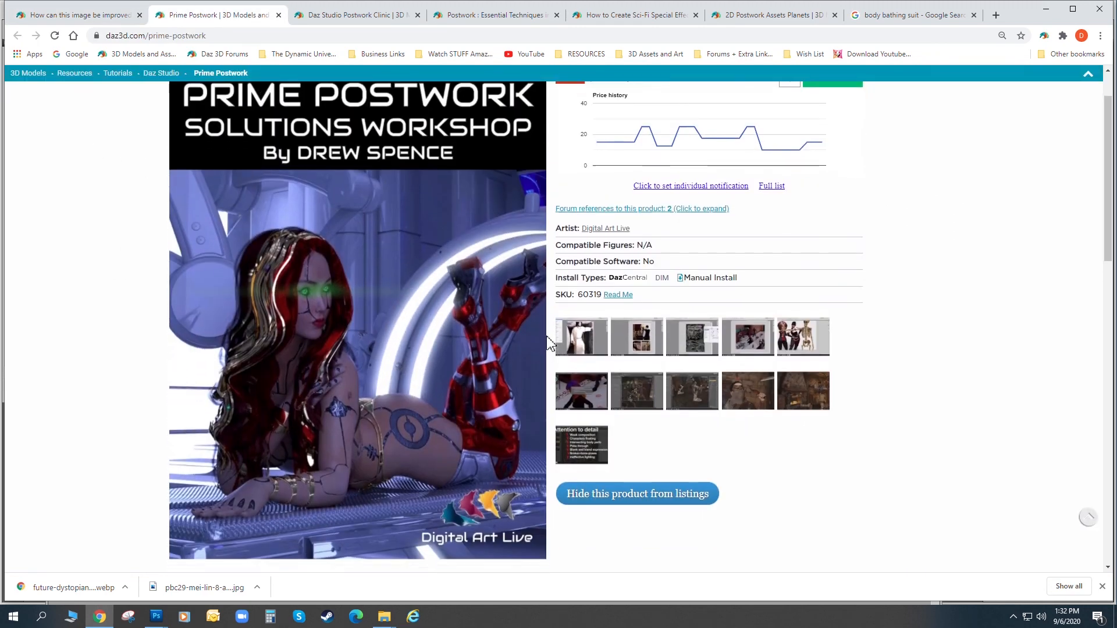
scroll(546, 382, "up", 4)
left_click(355, 22)
scroll(867, 387, "down", 4)
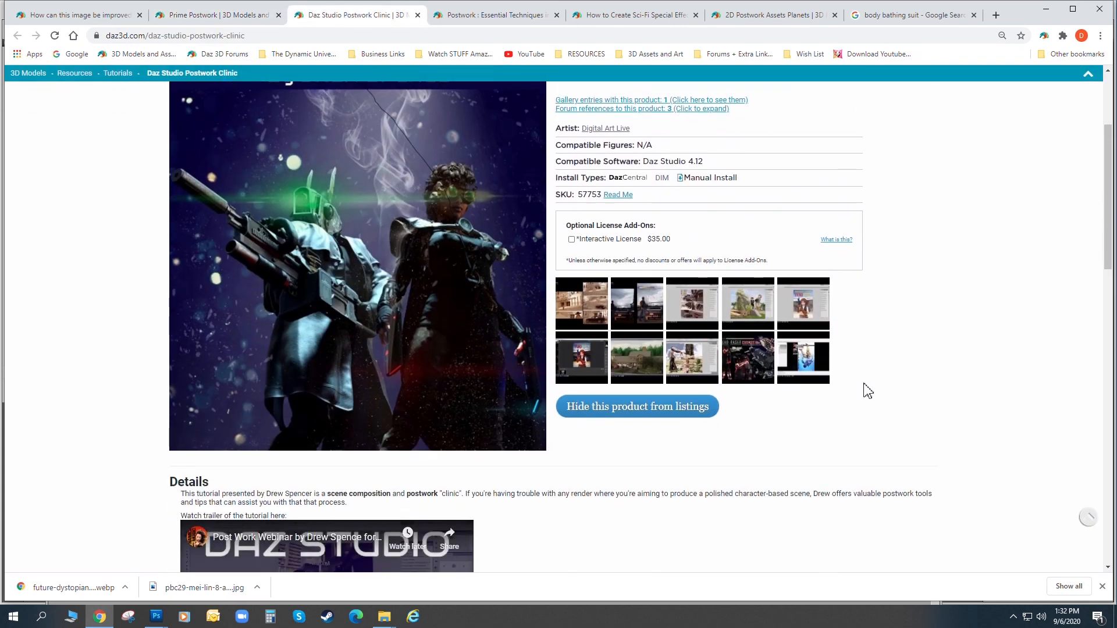
scroll(719, 343, "up", 2)
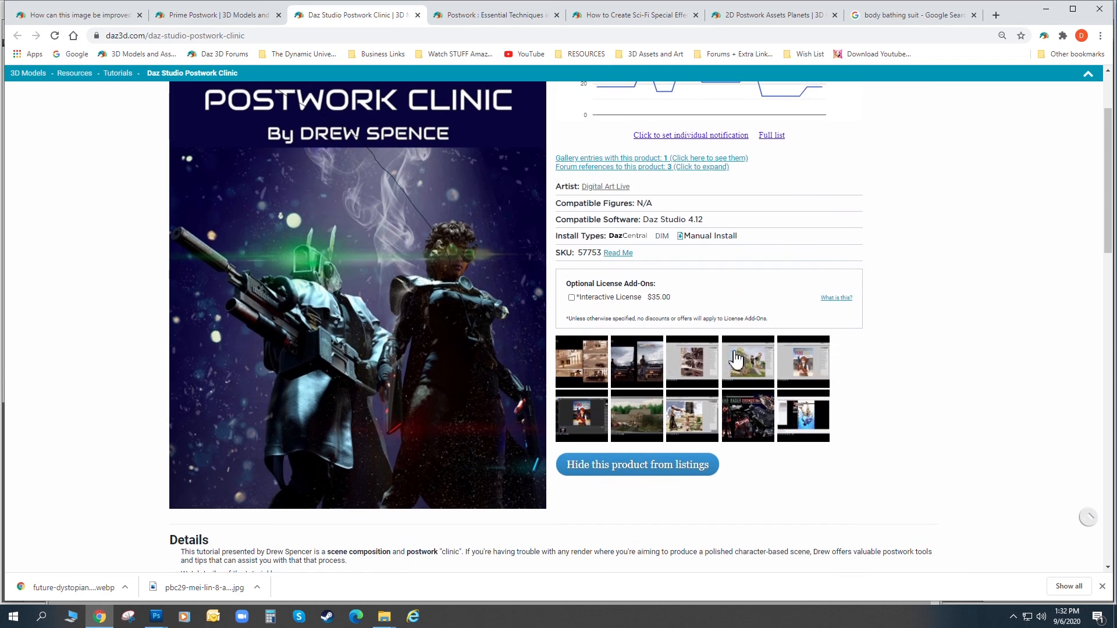
scroll(474, 220, "up", 2)
View the Postwork : Essential Techniques in Photoshop product page and its cover artwork.
left_click(520, 16)
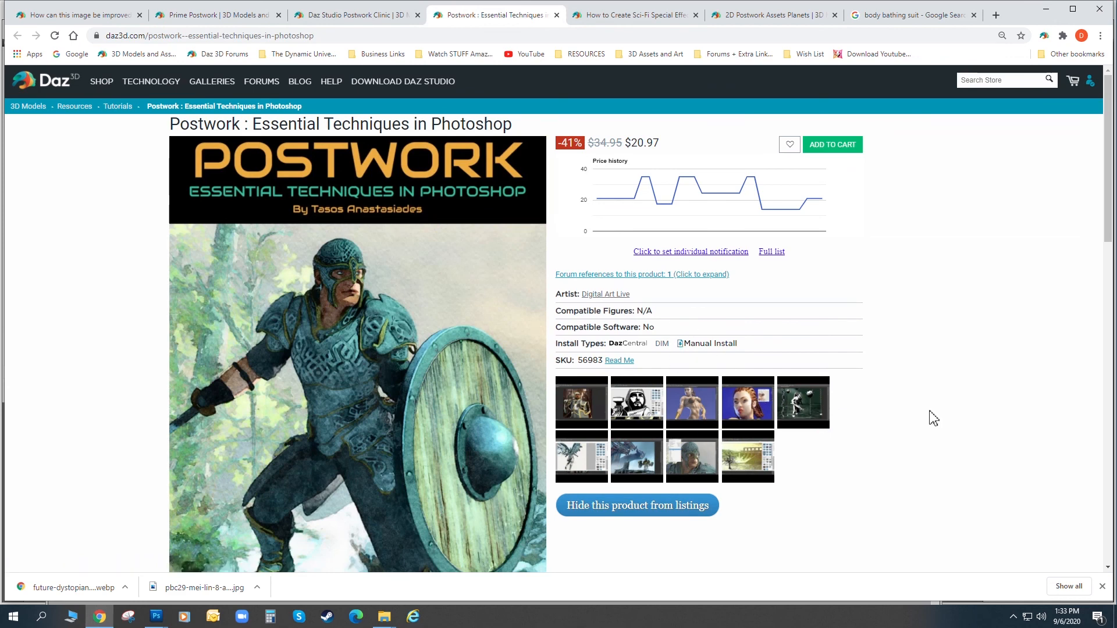
scroll(428, 294, "down", 2)
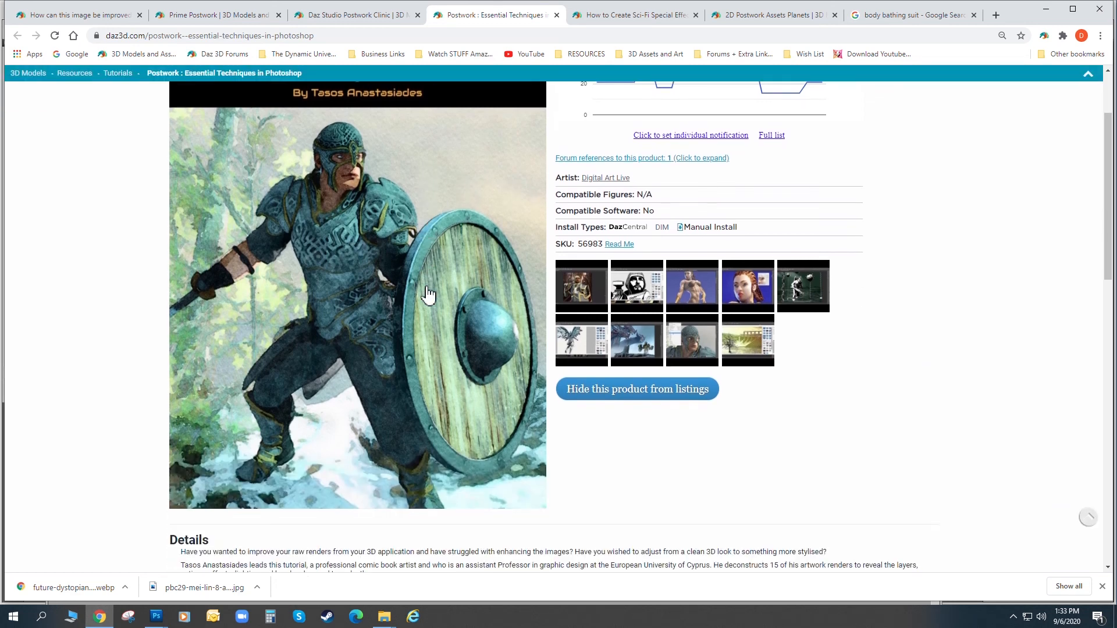
scroll(428, 295, "up", 1)
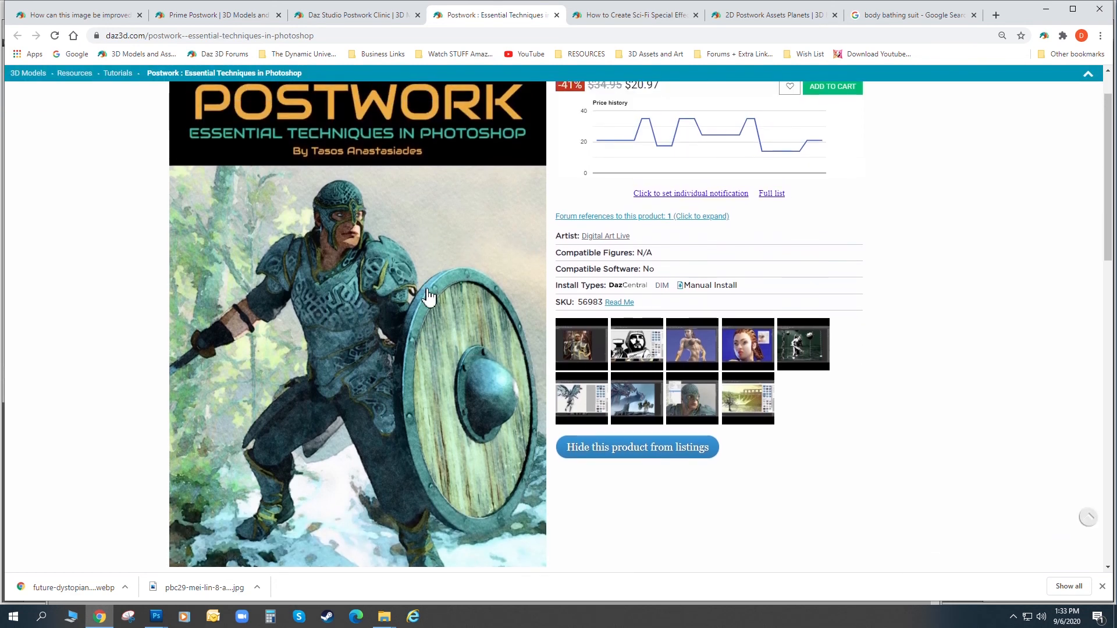
scroll(442, 343, "up", 1)
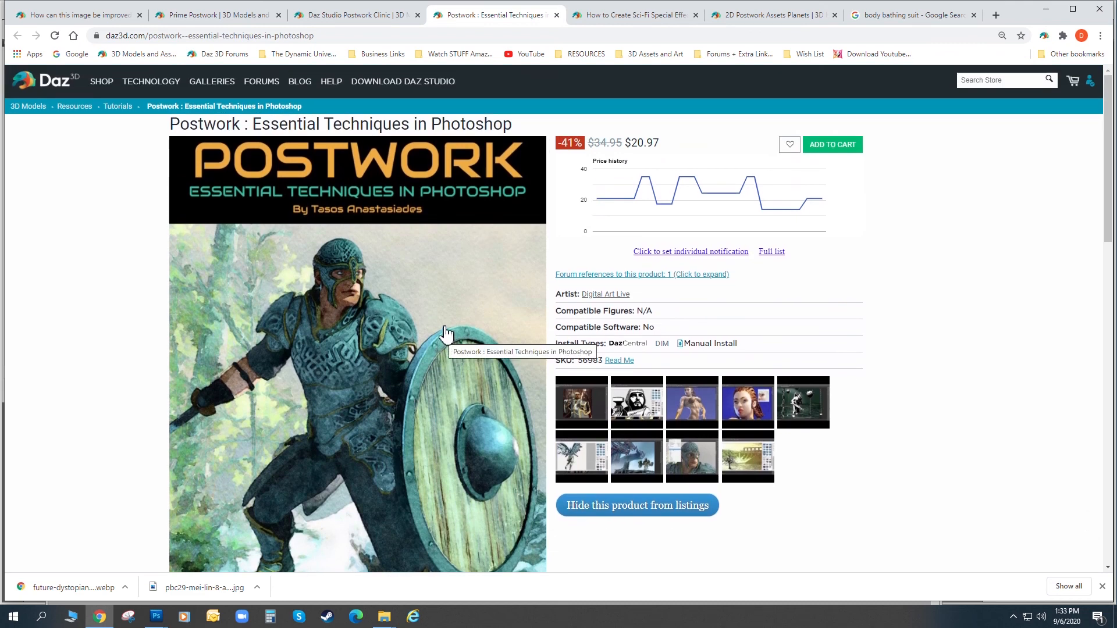
scroll(873, 394, "down", 1)
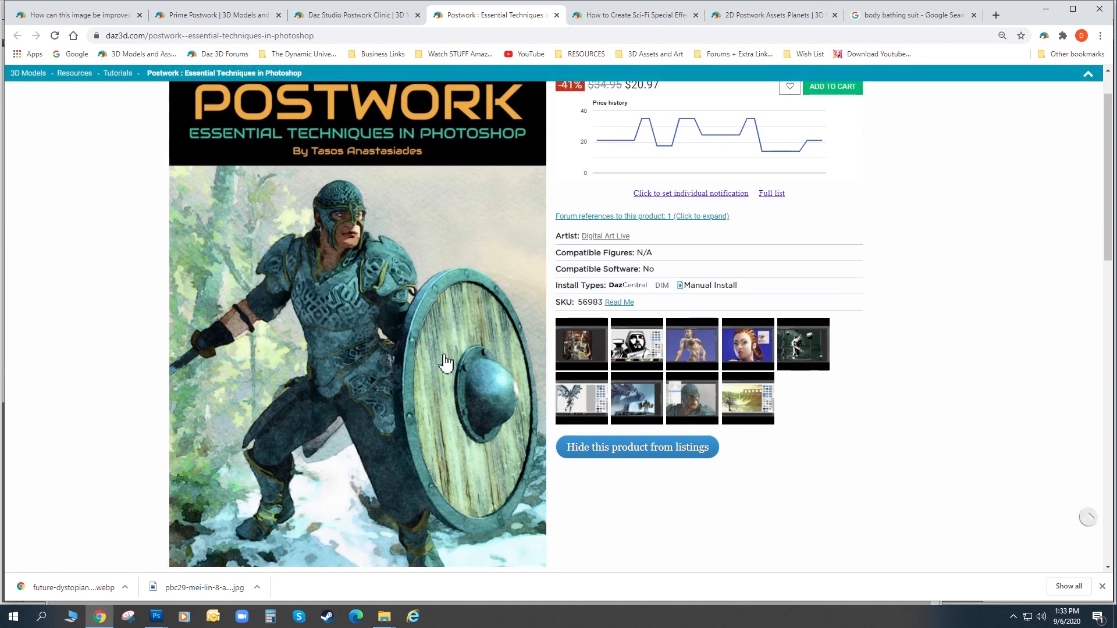
scroll(443, 362, "down", 1)
scroll(439, 383, "up", 1)
Examine the How to Create Sci-Fi Special Effects and 2D Postwork Assets Planets product pages.
left_click(614, 16)
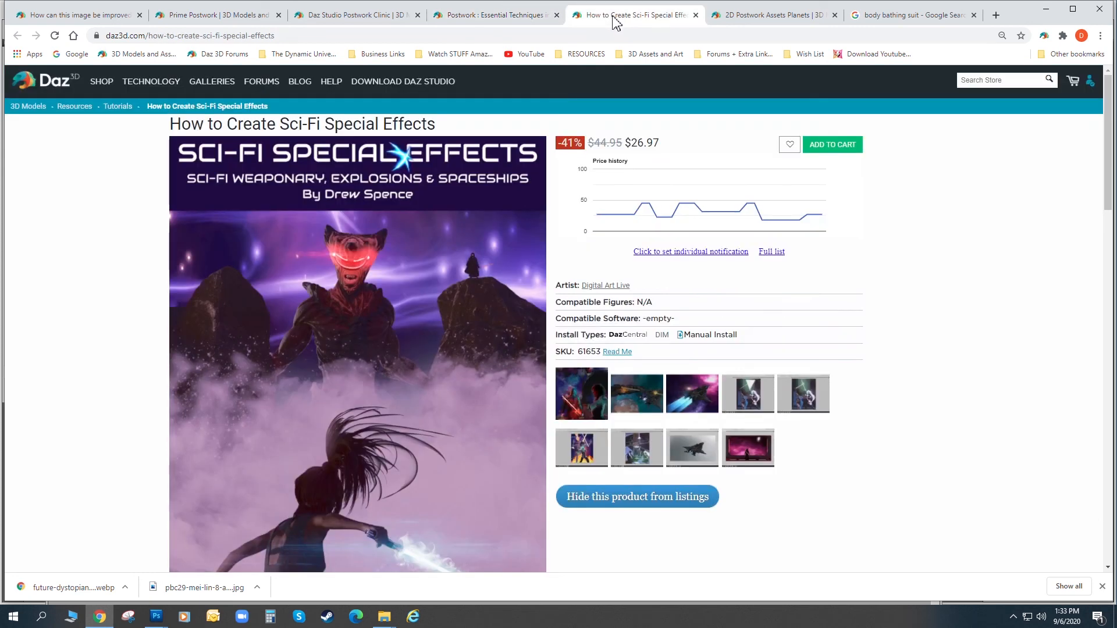
scroll(715, 299, "down", 1)
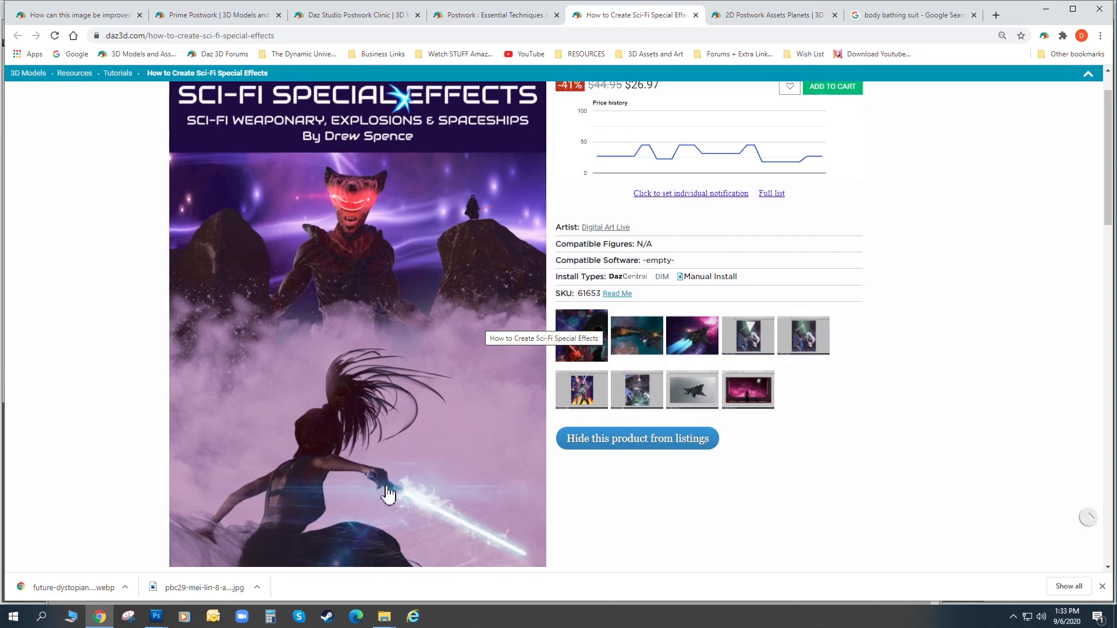
scroll(369, 324, "up", 2)
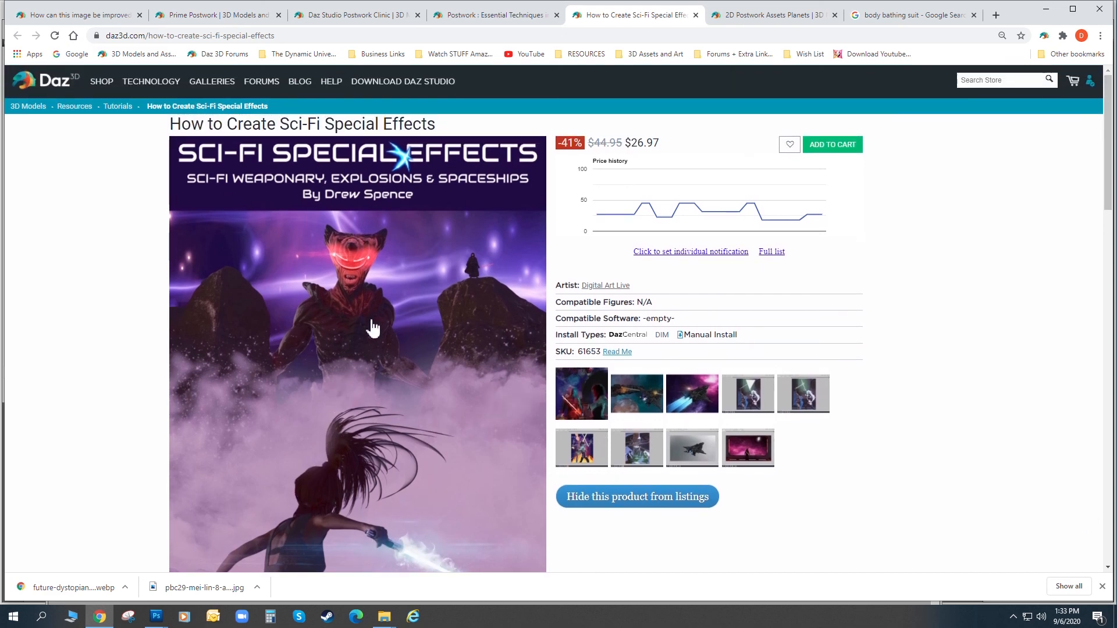
scroll(374, 349, "down", 4)
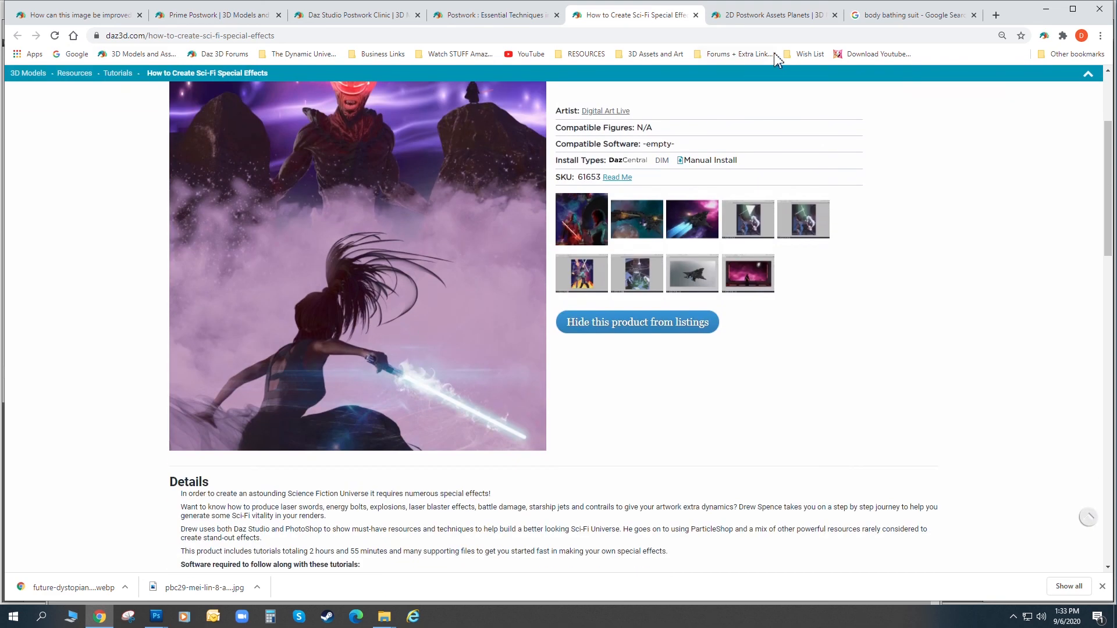
left_click(771, 15)
scroll(618, 208, "down", 3)
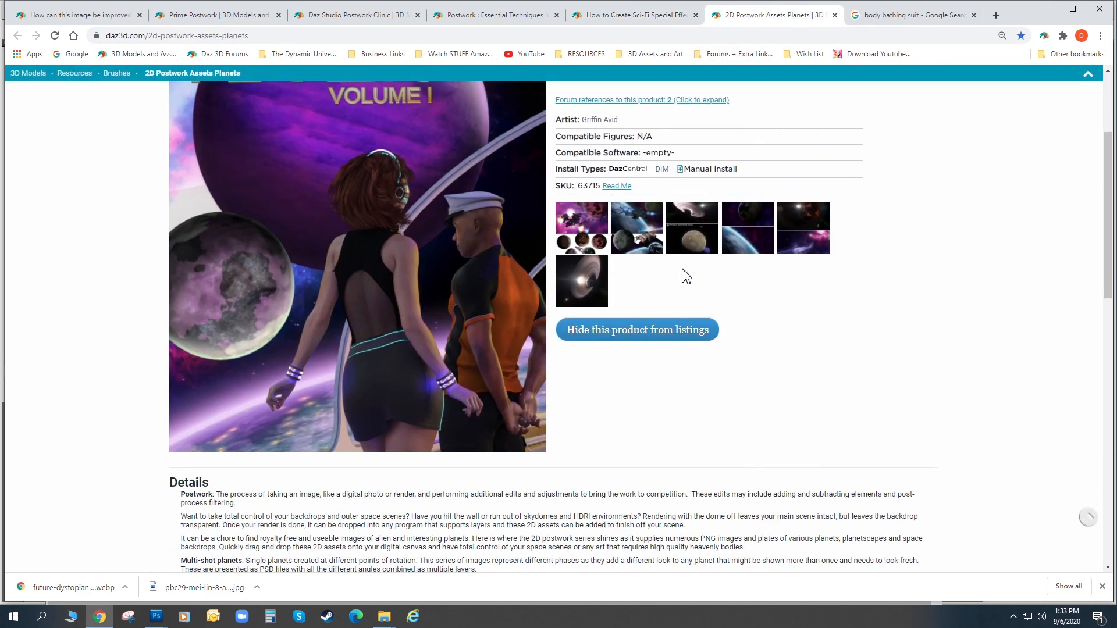
scroll(684, 274, "up", 2)
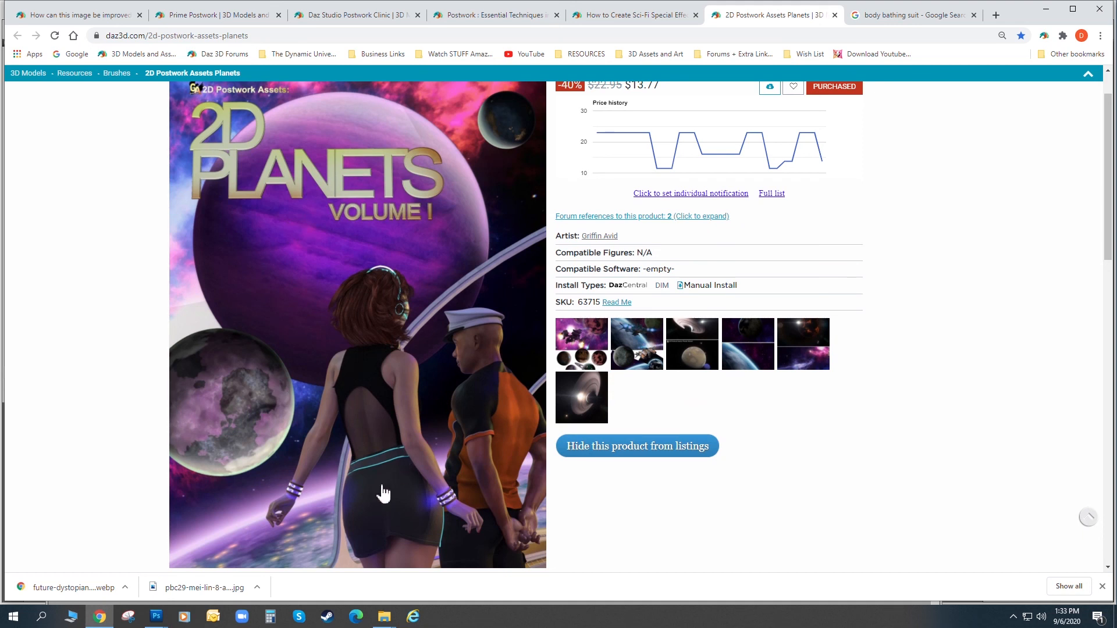
scroll(465, 299, "up", 1)
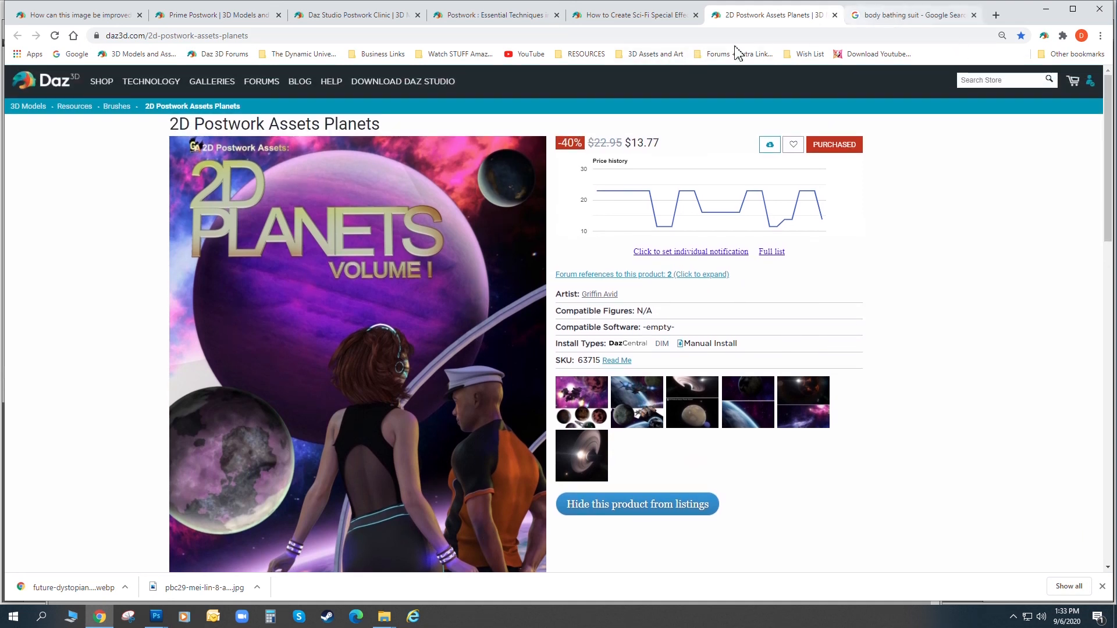
Return to the "How can this image be improved?" thread and look through its replies and comment area.
left_click(90, 17)
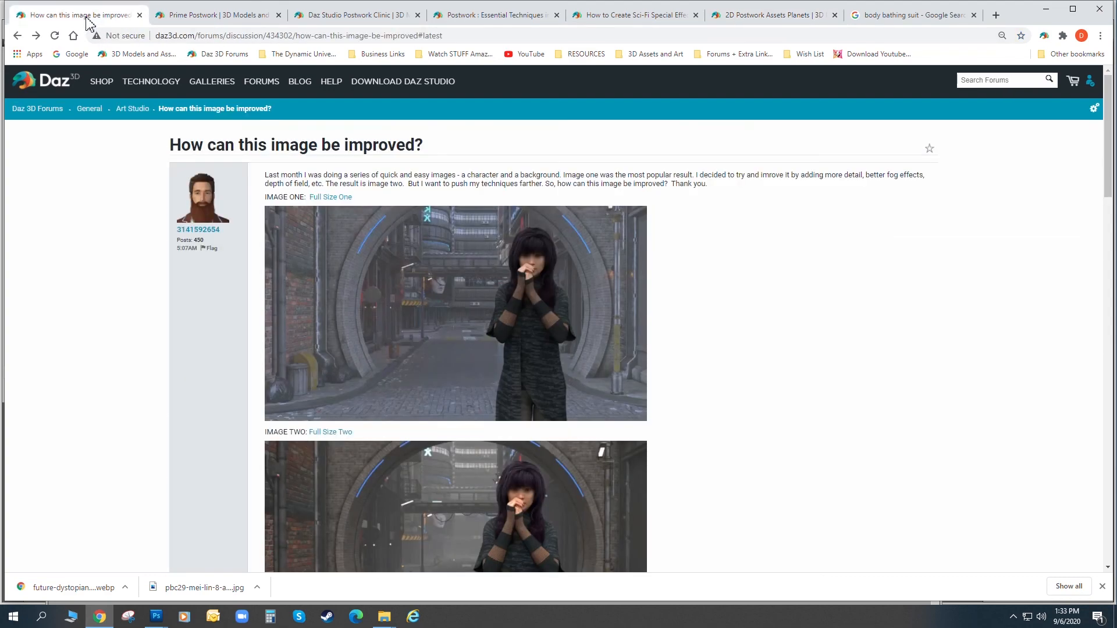
scroll(758, 301, "down", 15)
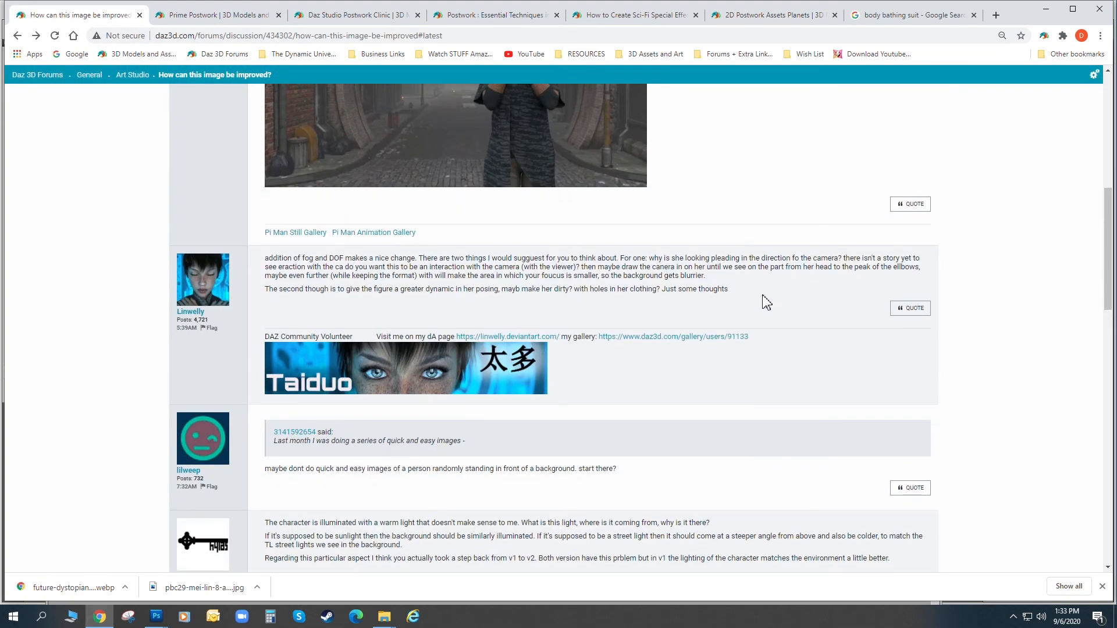
scroll(762, 299, "down", 6)
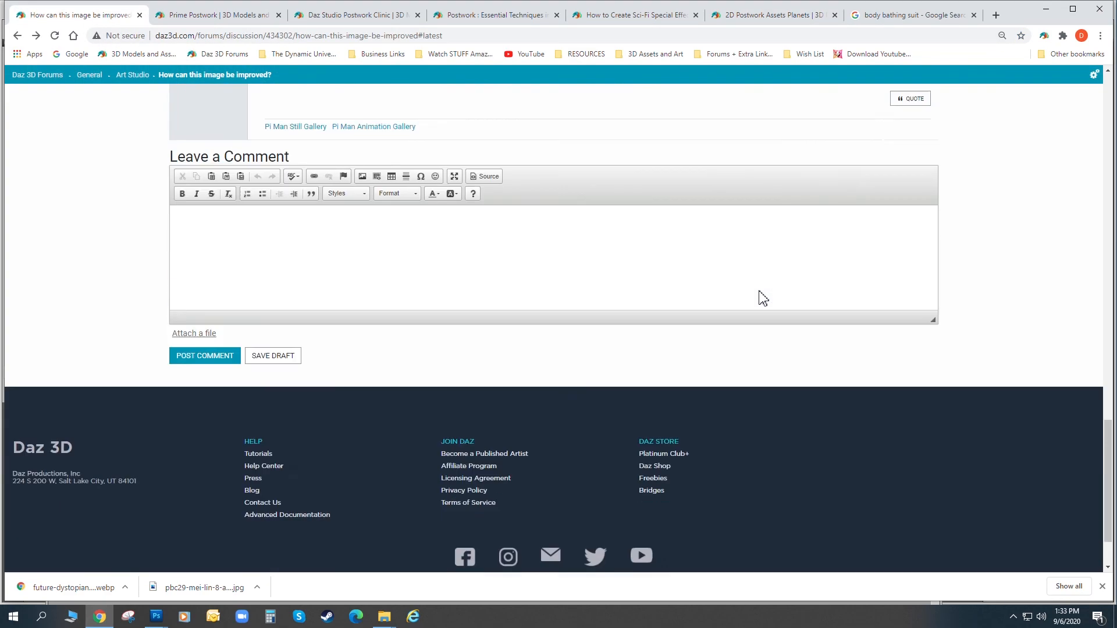
scroll(762, 297, "up", 20)
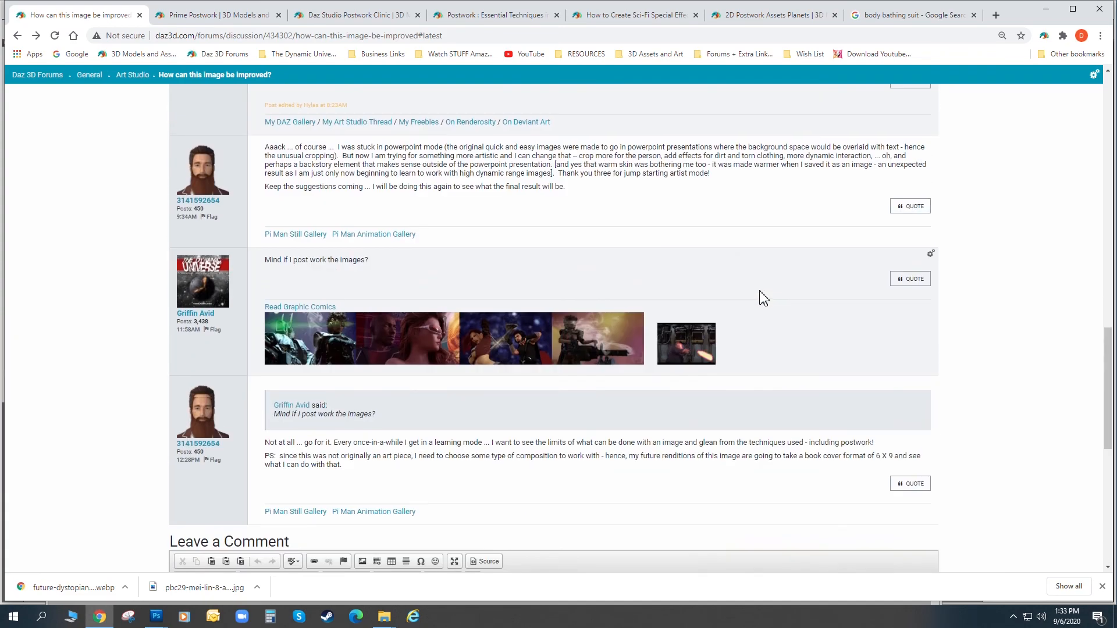